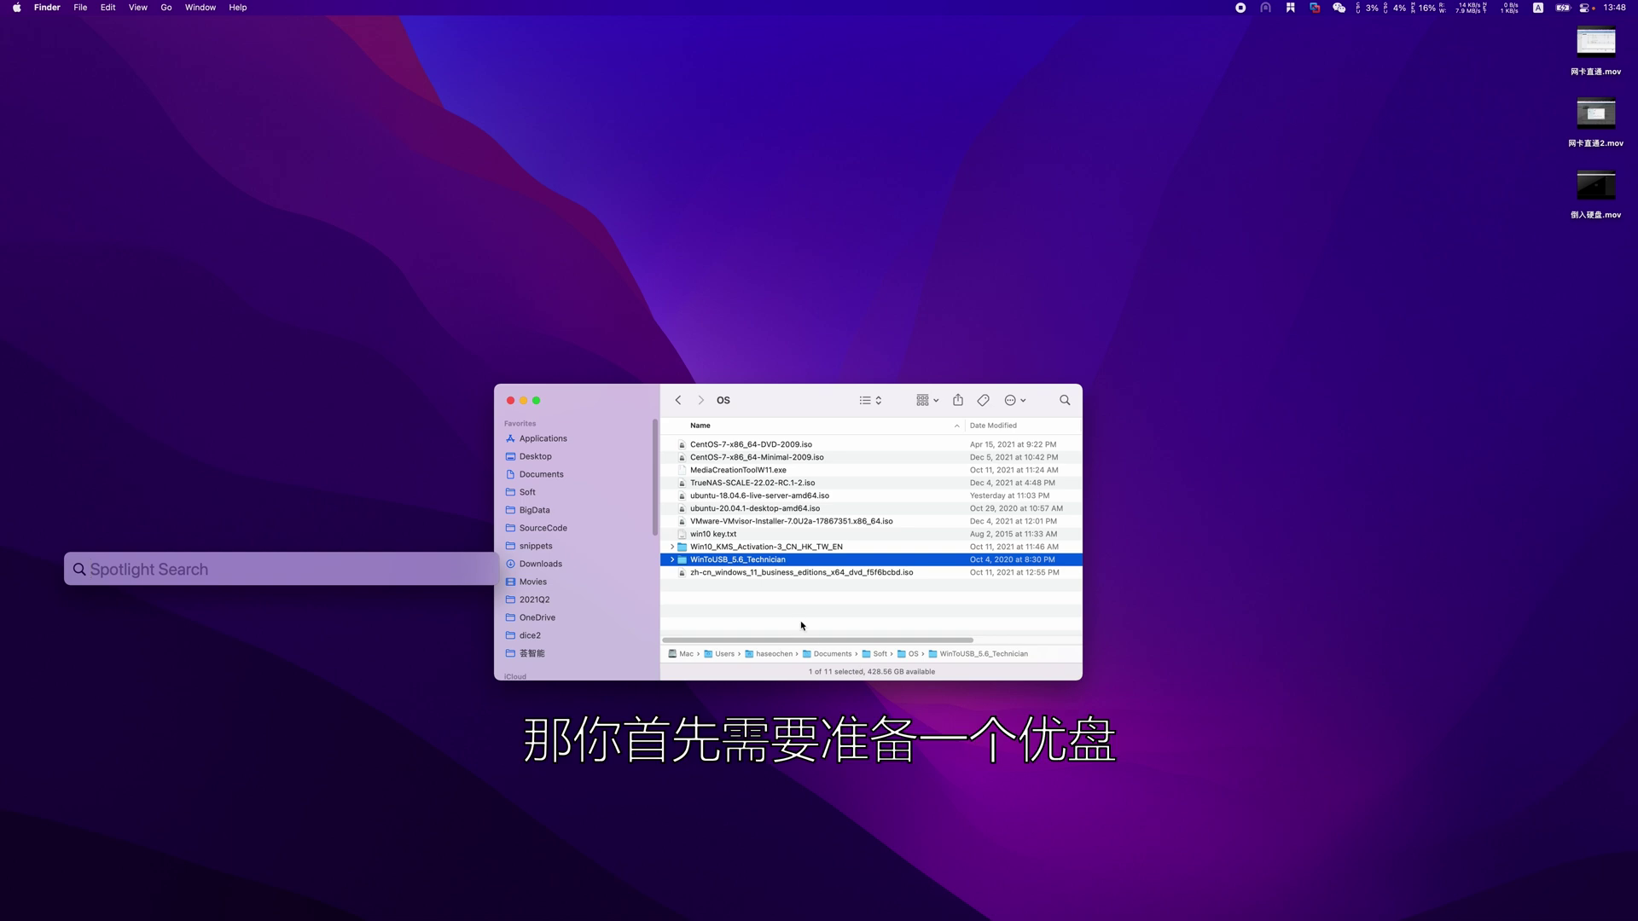
# Step: Open Disk Utility through a Spotlight search for "disk Utility.app" and reposition its window
pyautogui.write('disk Utility.app')
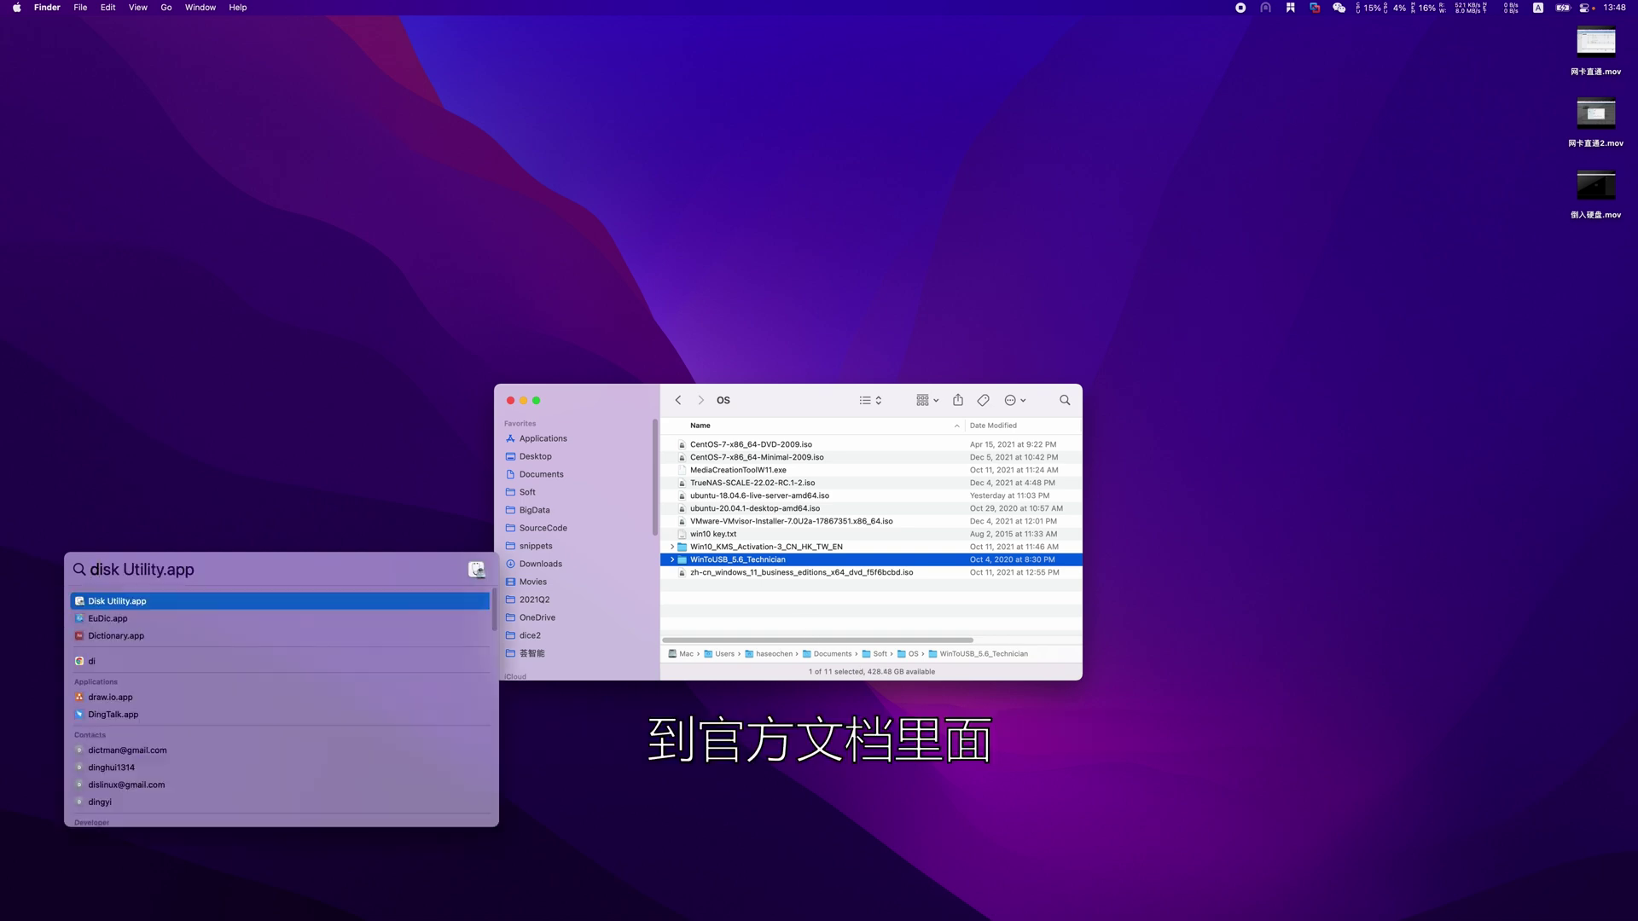
pyautogui.press('Return')
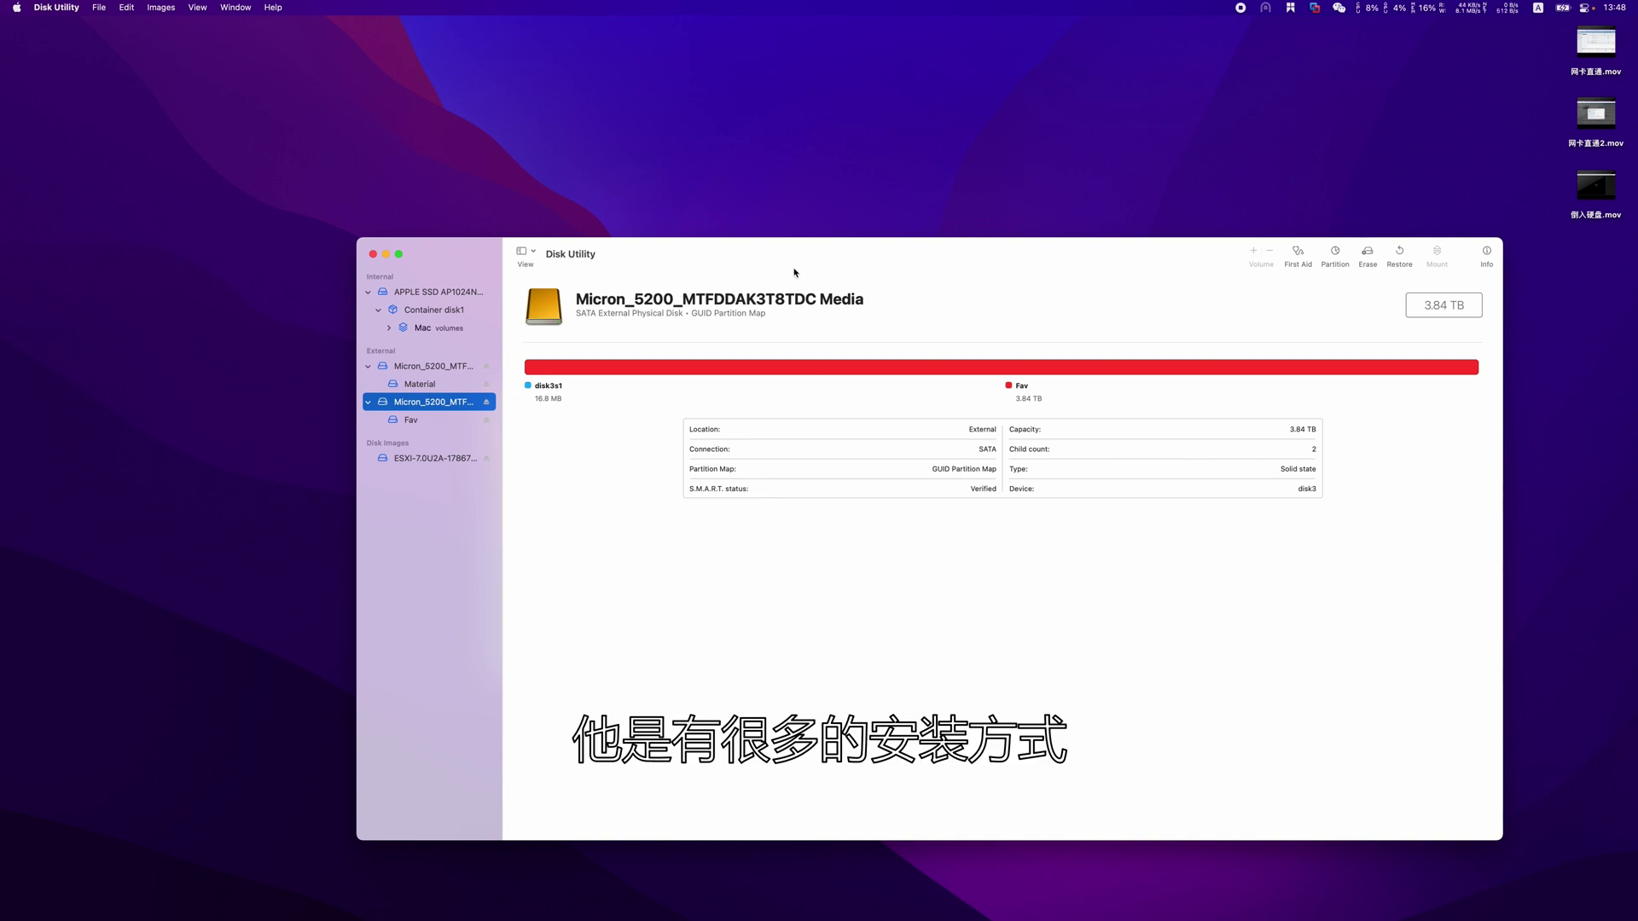
pyautogui.moveTo(793, 272); pyautogui.dragTo(655, 281)
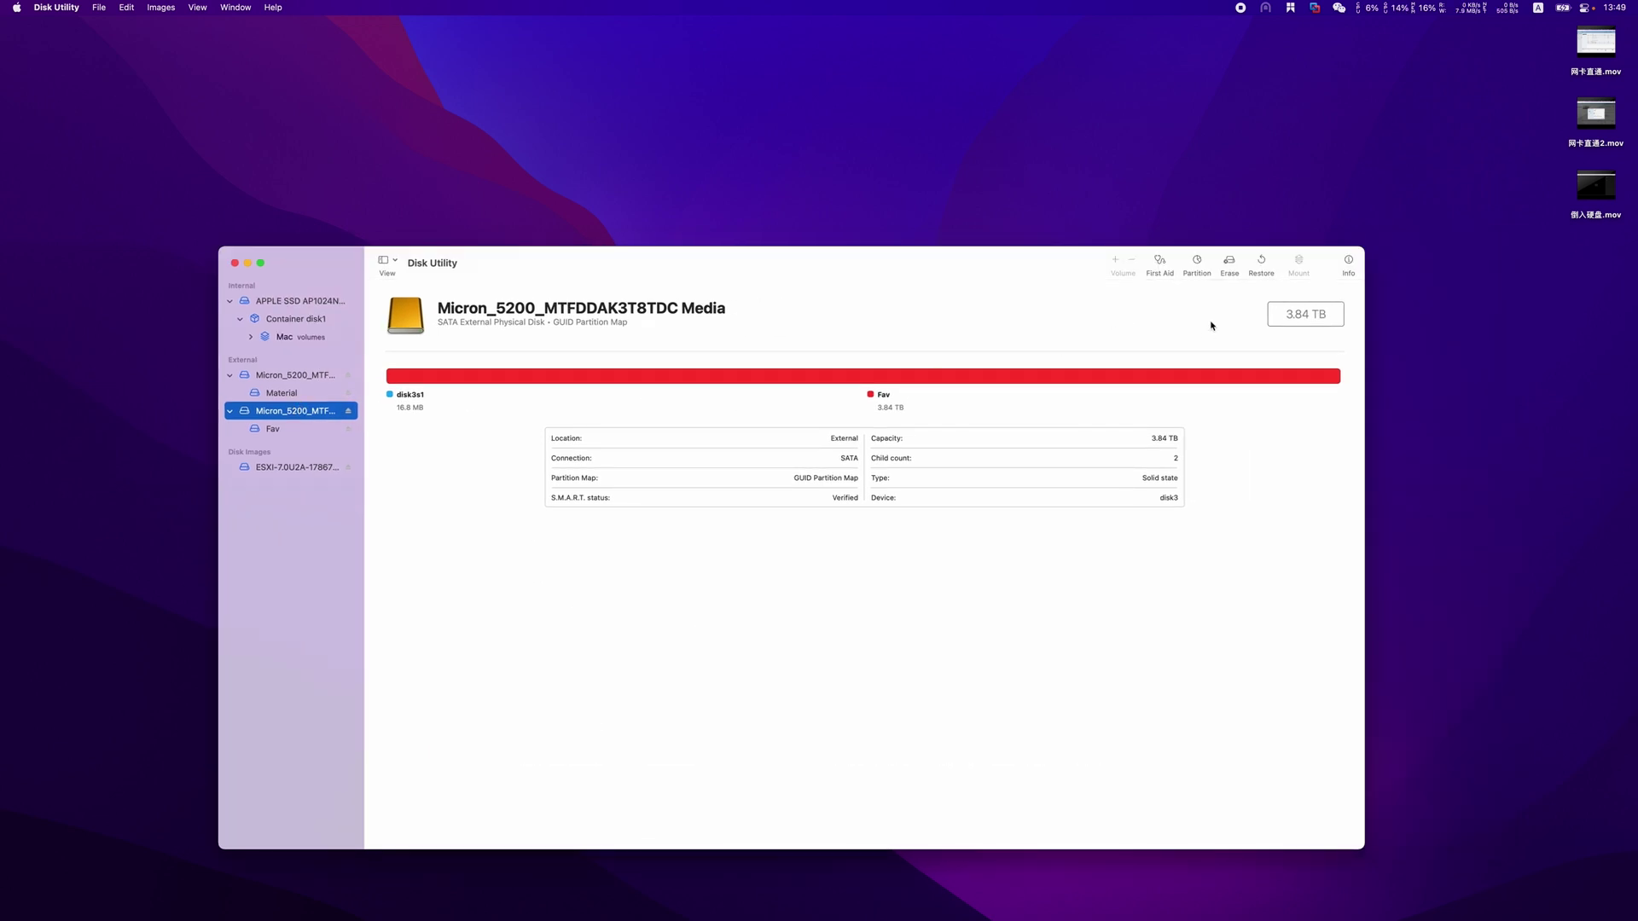
# Step: Set up erasing the Micron_5200 external disk as MS-DOS (FAT) with the Master Boot Record scheme, cancel the erase and close Disk Utility
pyautogui.click(1230, 264)
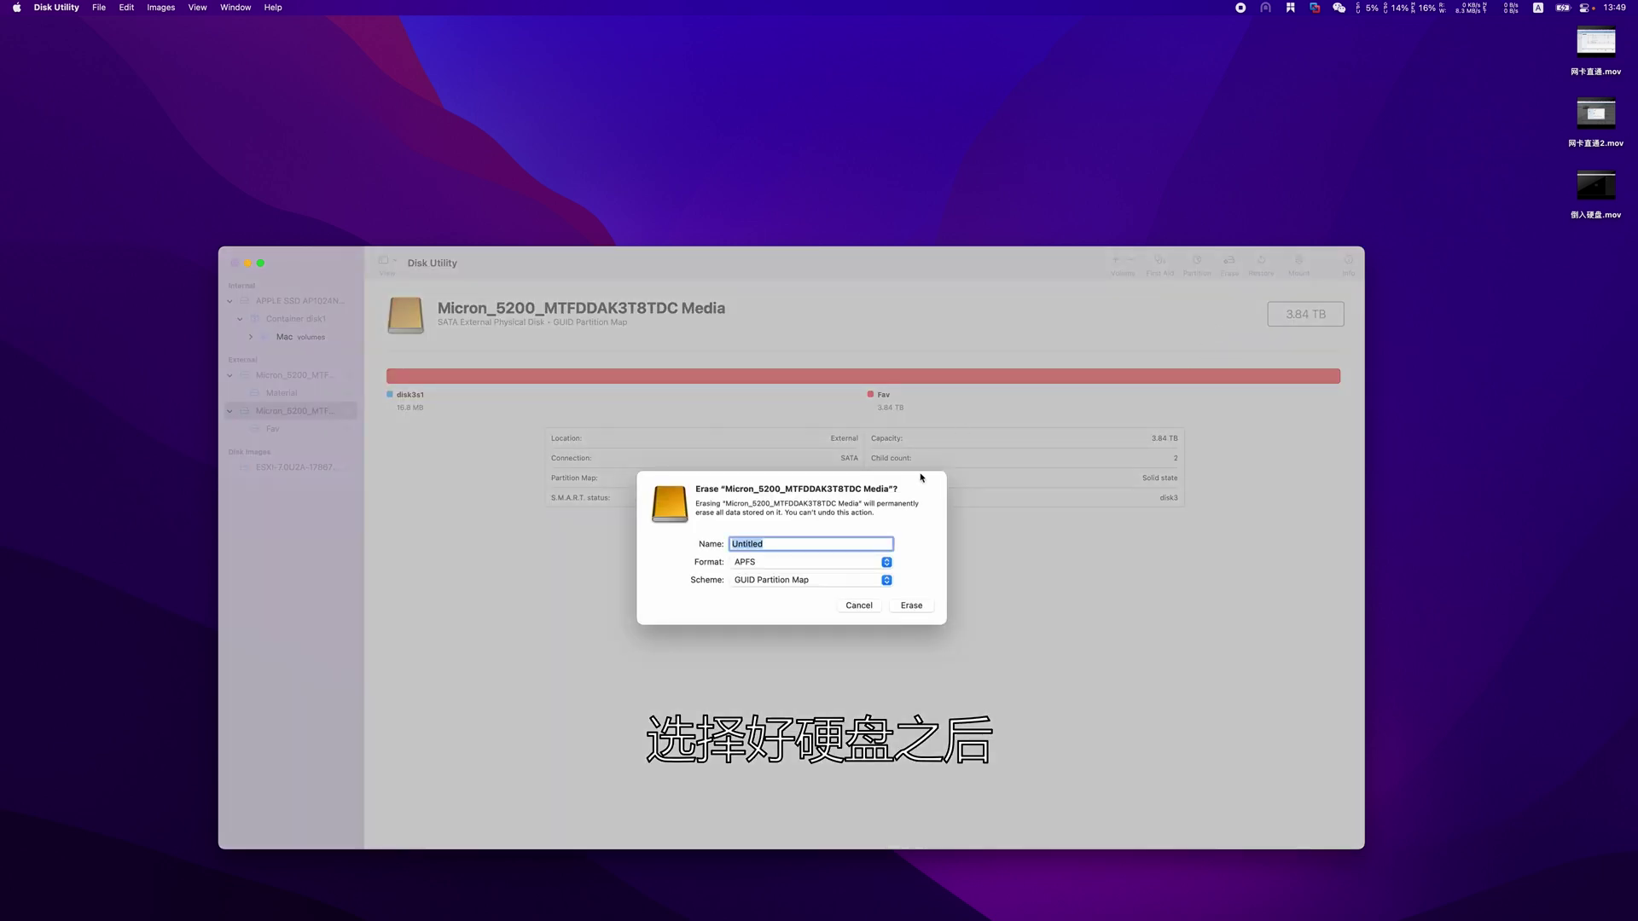
pyautogui.click(780, 563)
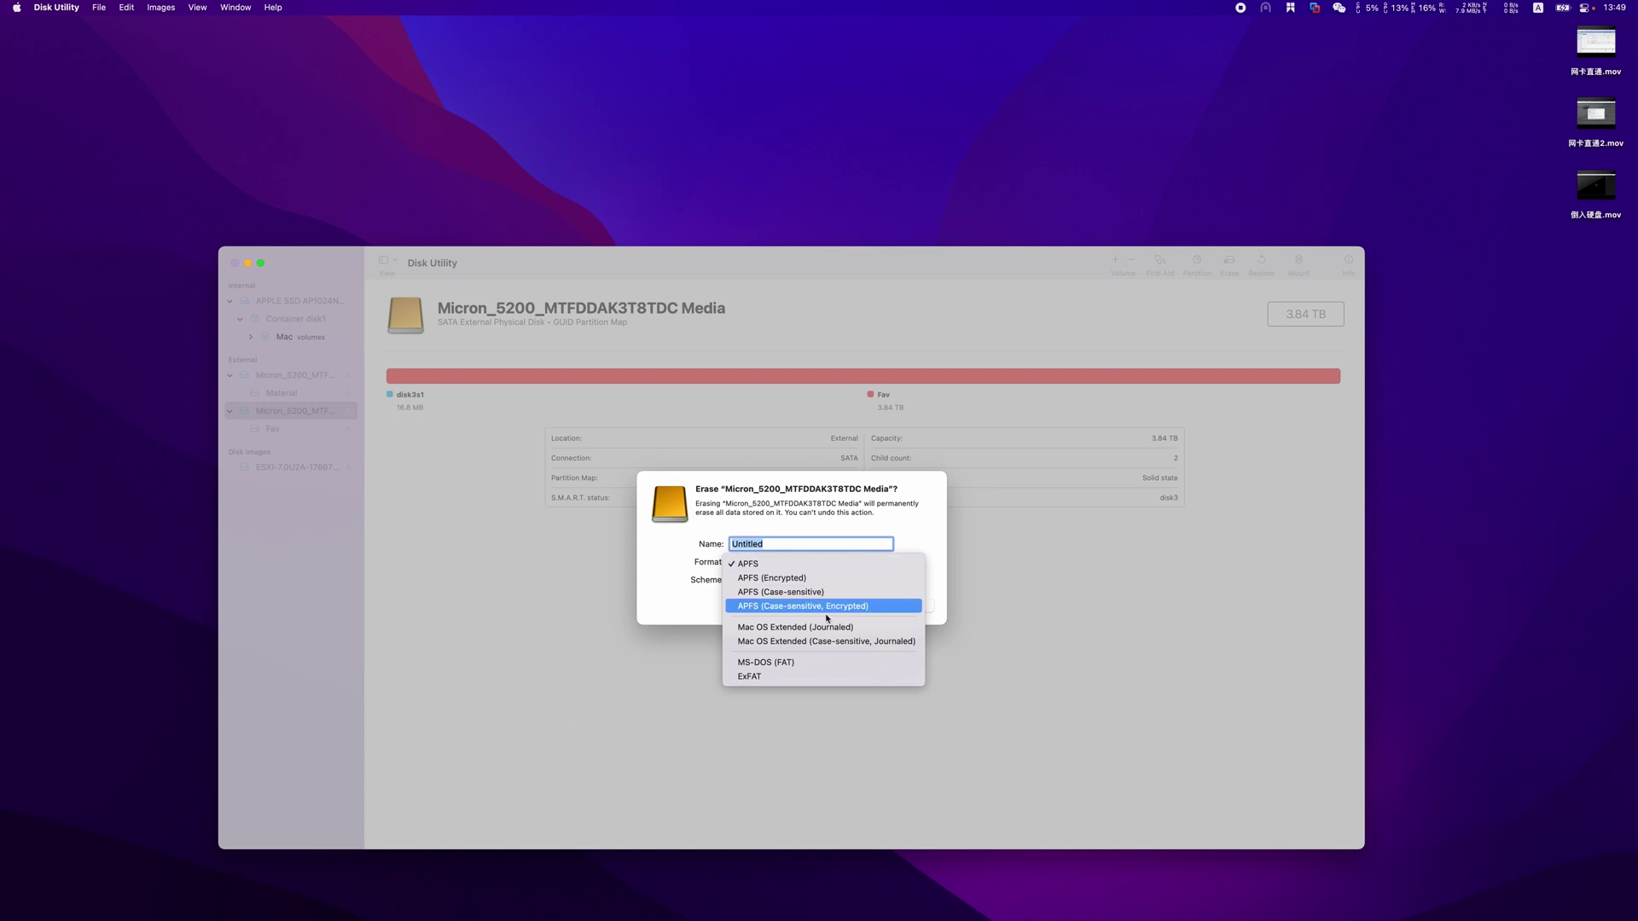
pyautogui.click(805, 663)
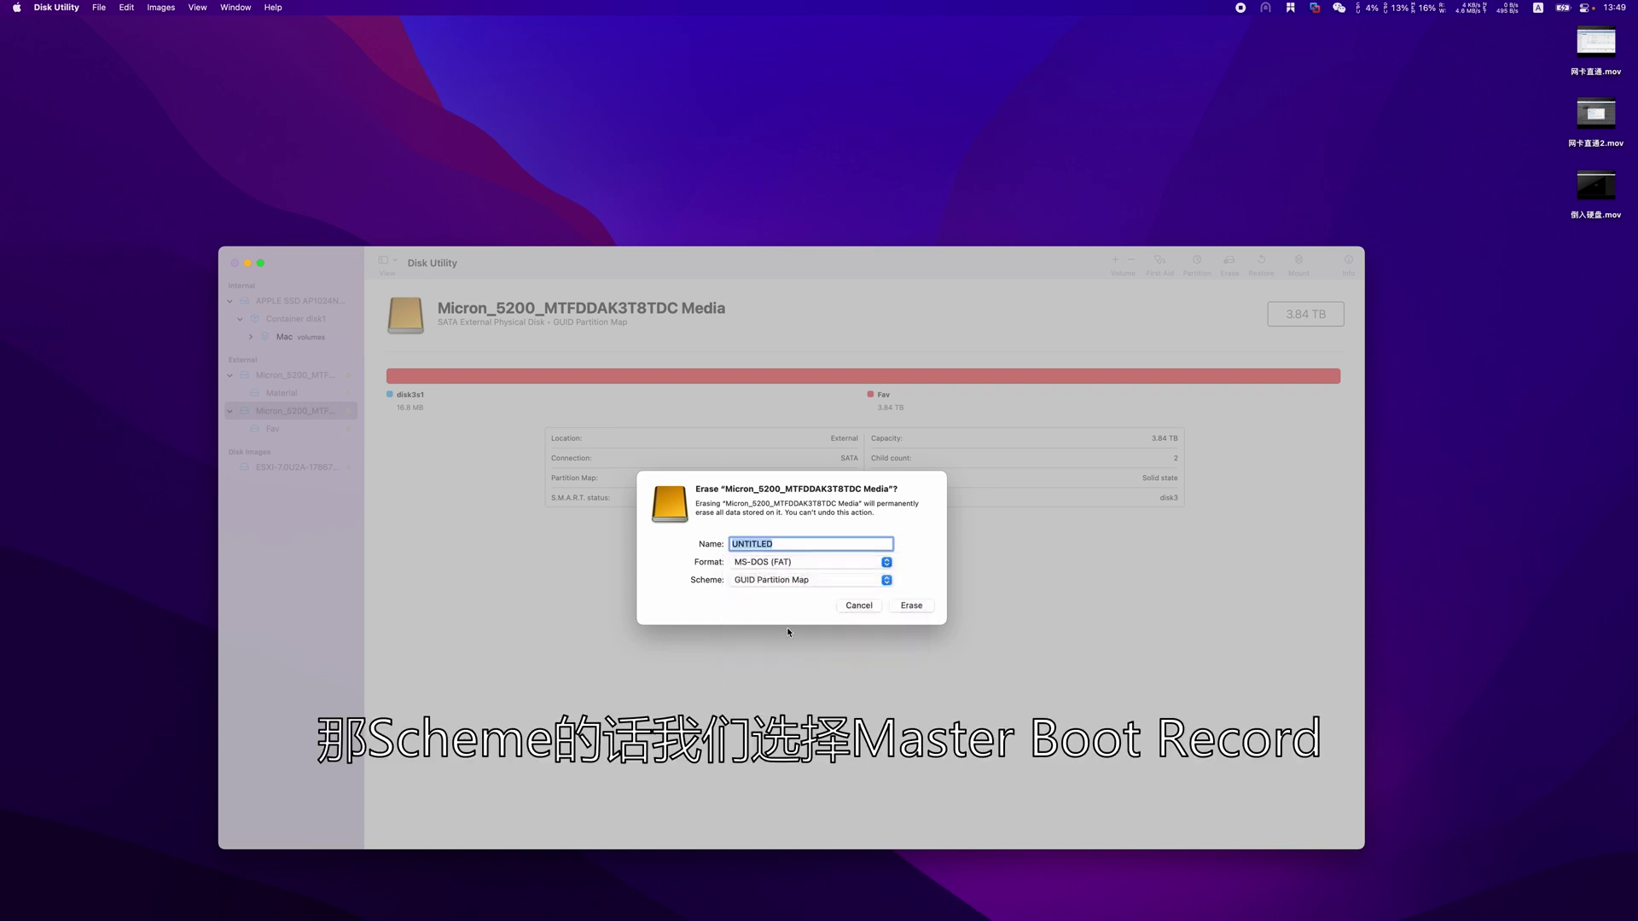
pyautogui.click(772, 582)
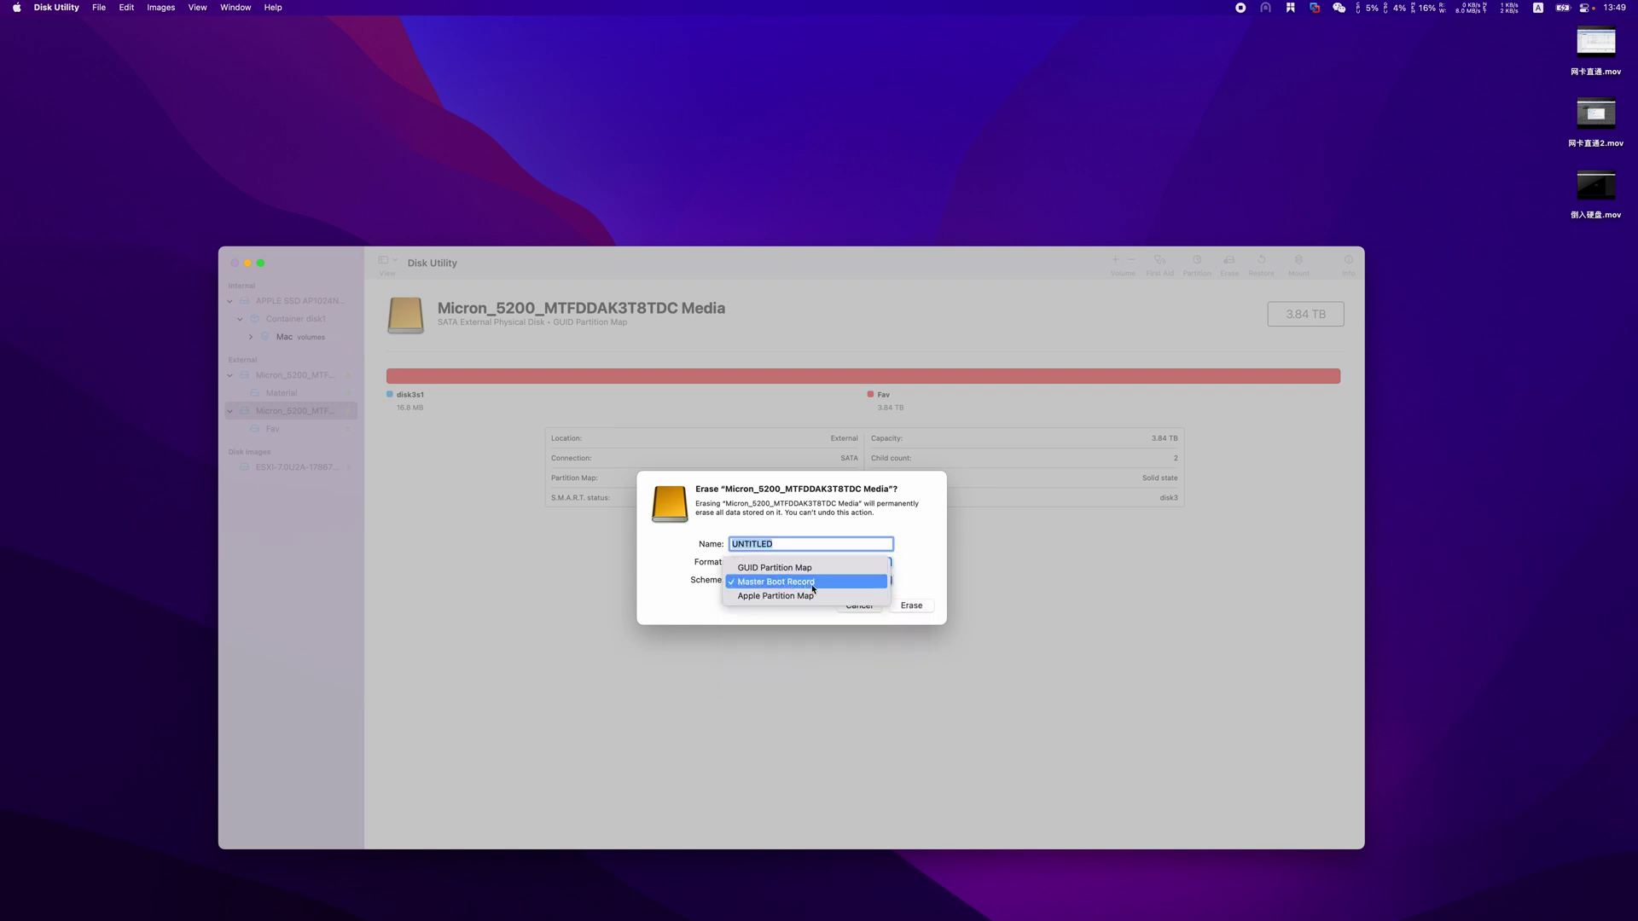
pyautogui.click(842, 591)
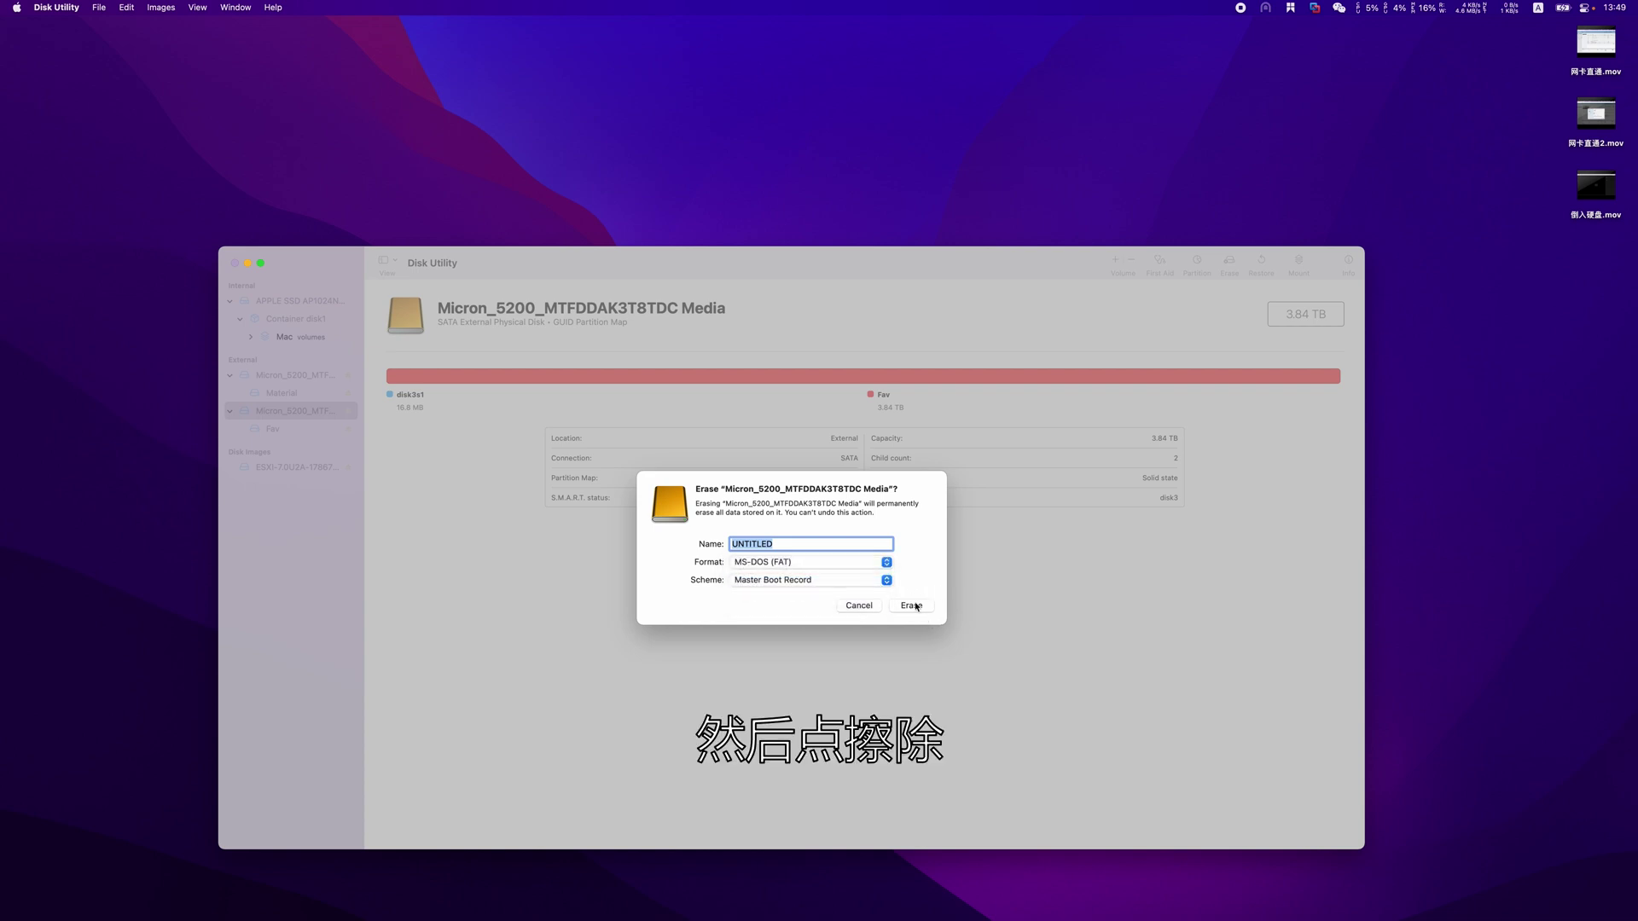
pyautogui.click(863, 604)
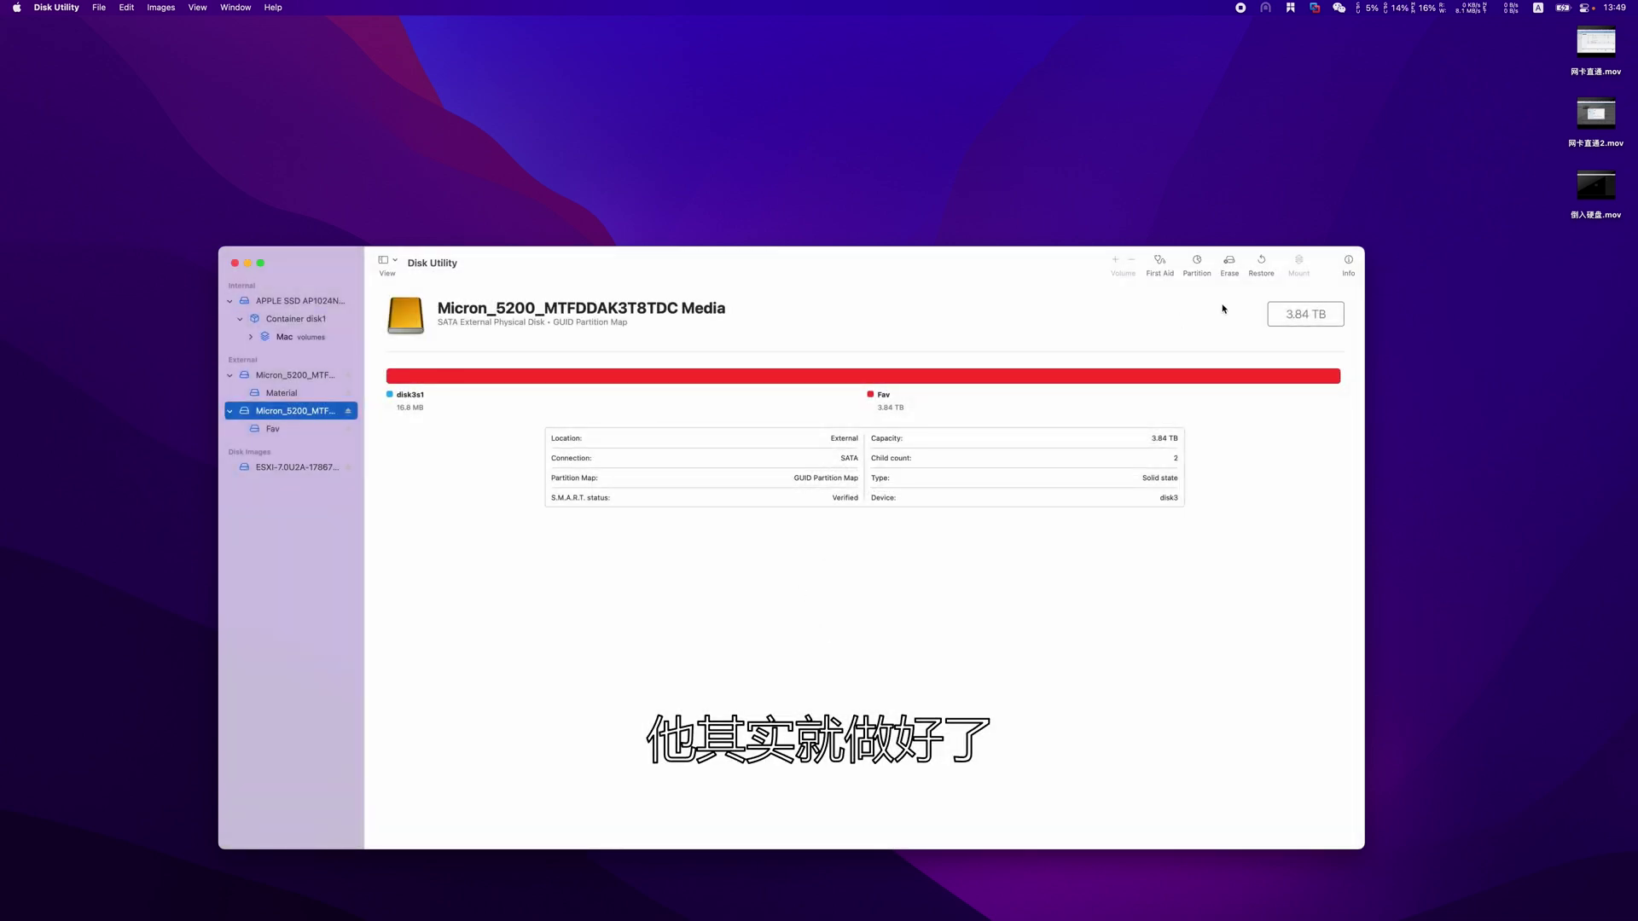
pyautogui.click(235, 263)
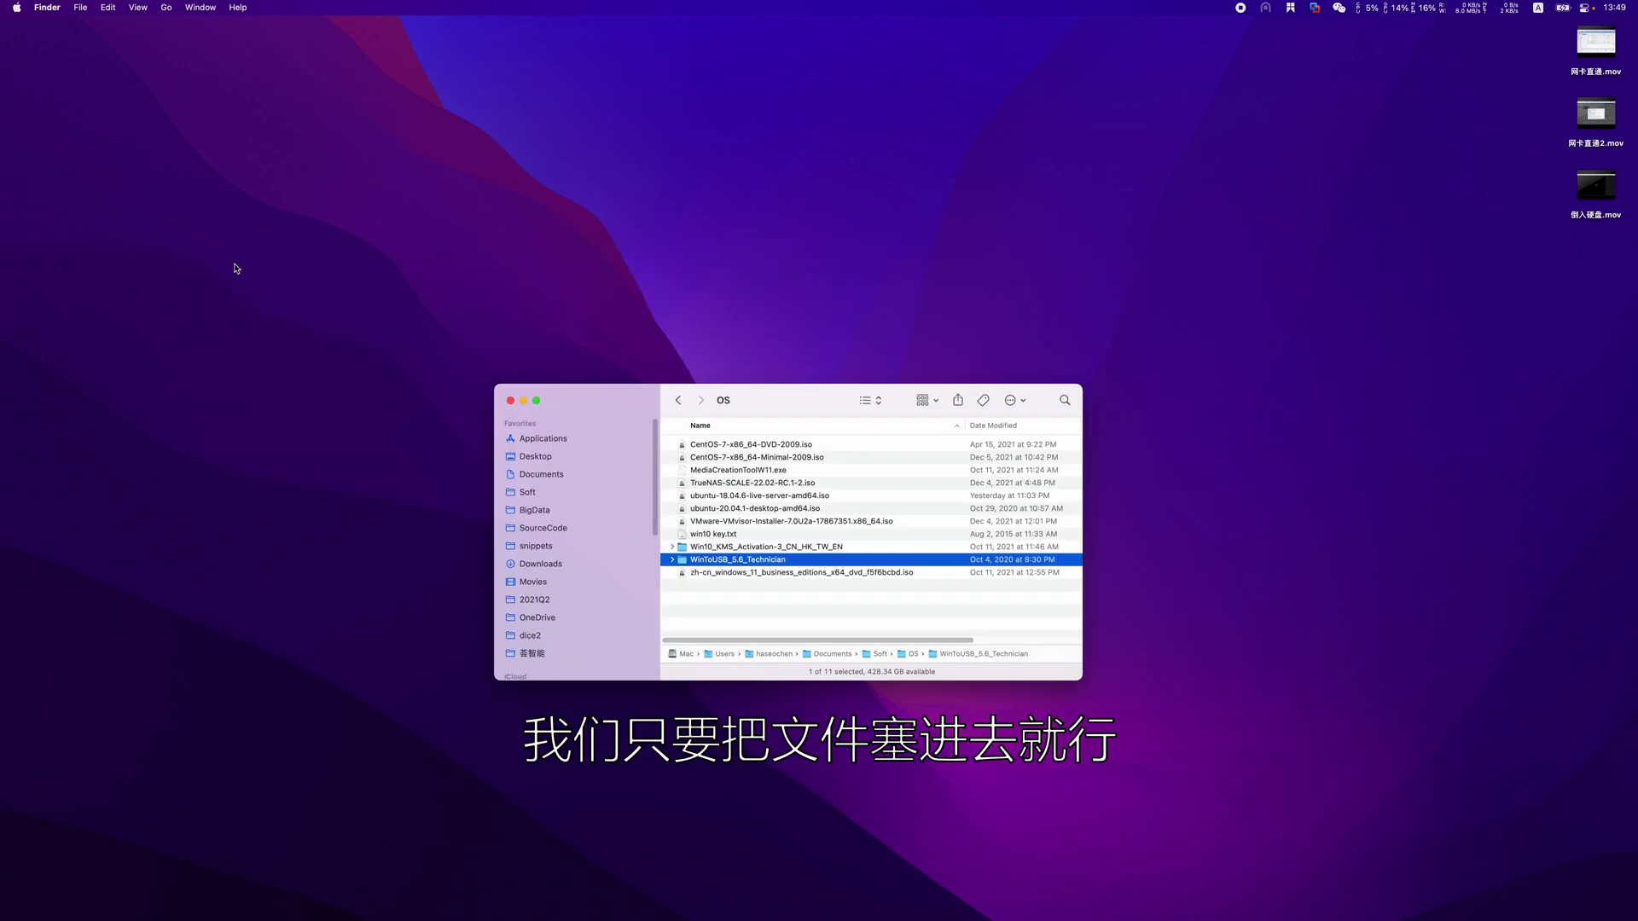
# Step: Open VMware-VMvisor-Installer-7.0U2a-17867351.x86_64.iso from the OS folder and show the contents of the mounted ESXI-7.0U2A volume
pyautogui.click(753, 621)
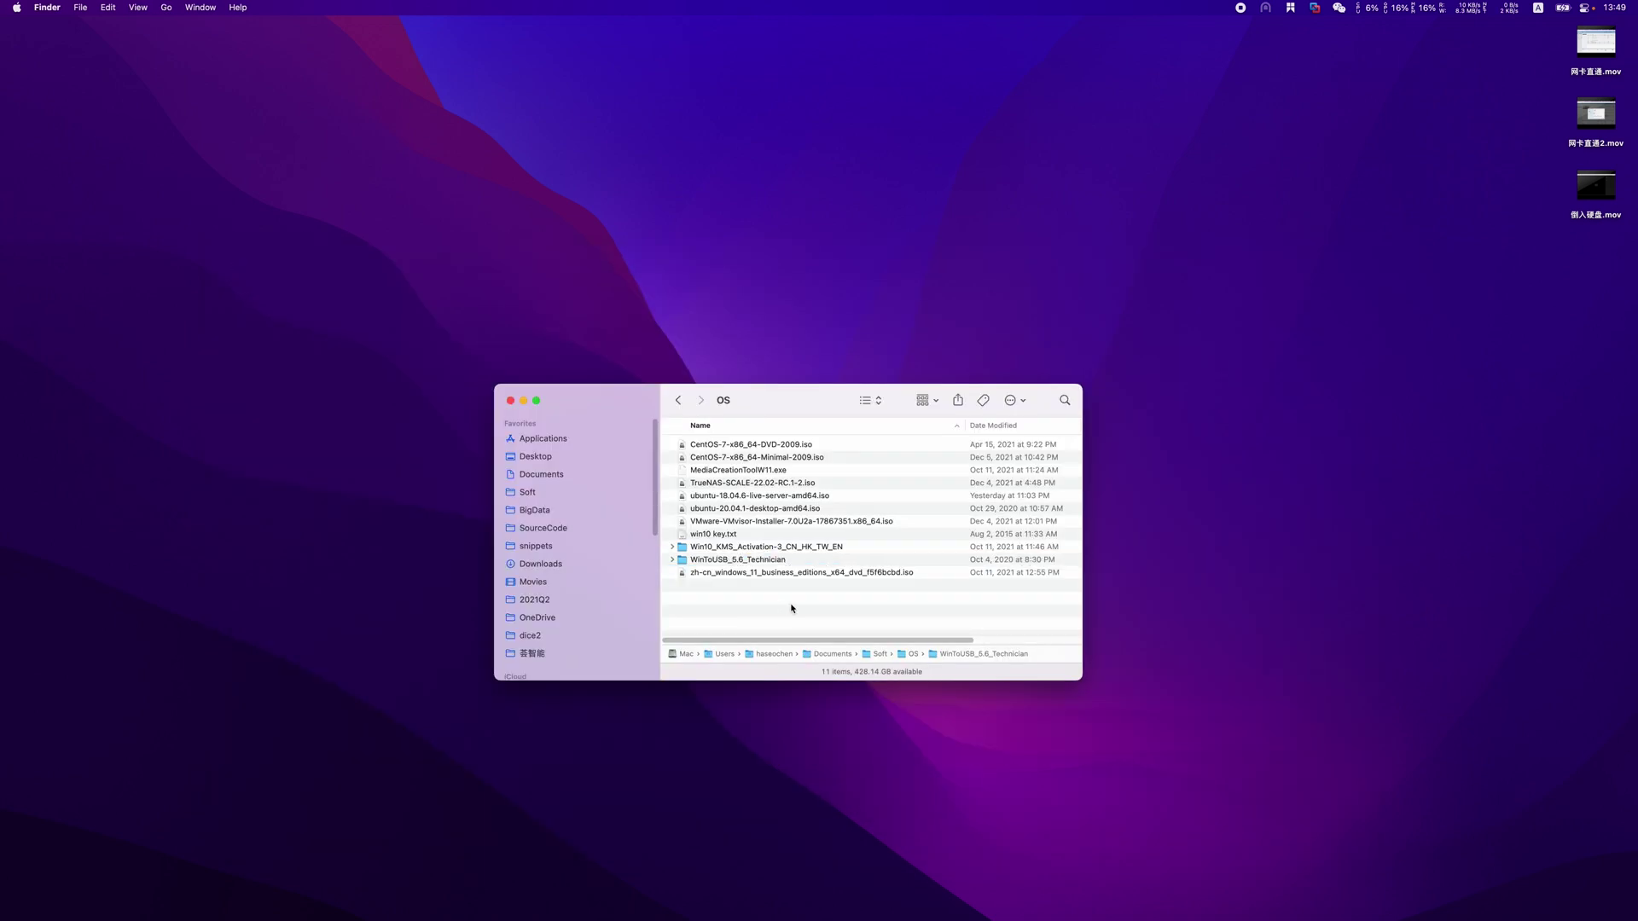
pyautogui.click(798, 522)
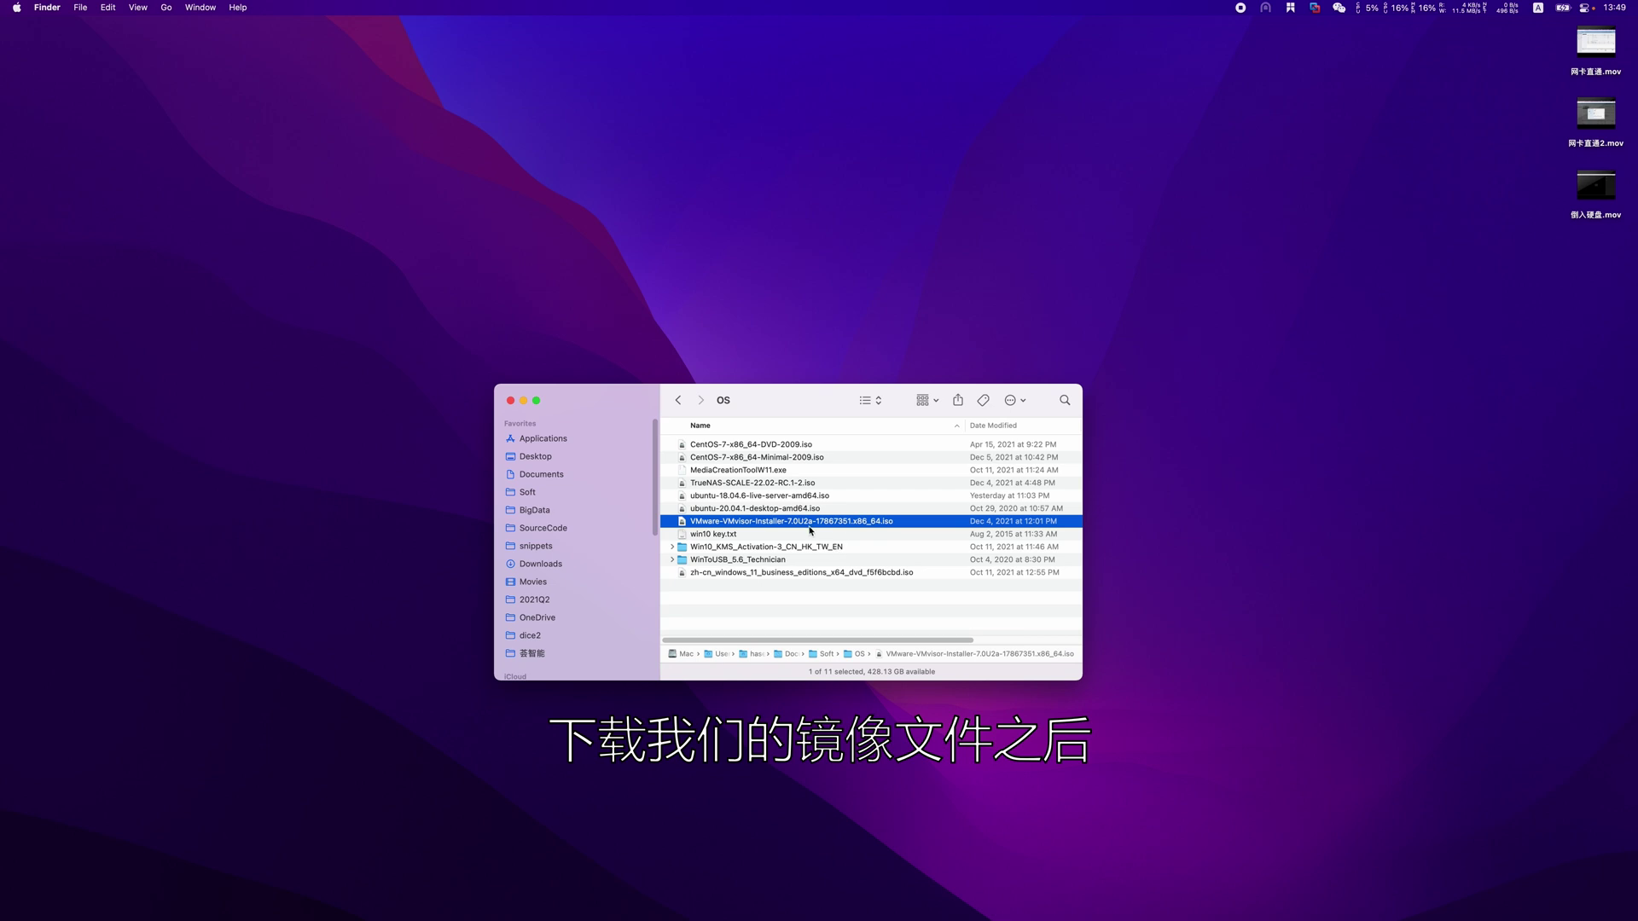
pyautogui.rightClick(816, 524)
pyautogui.click(888, 532)
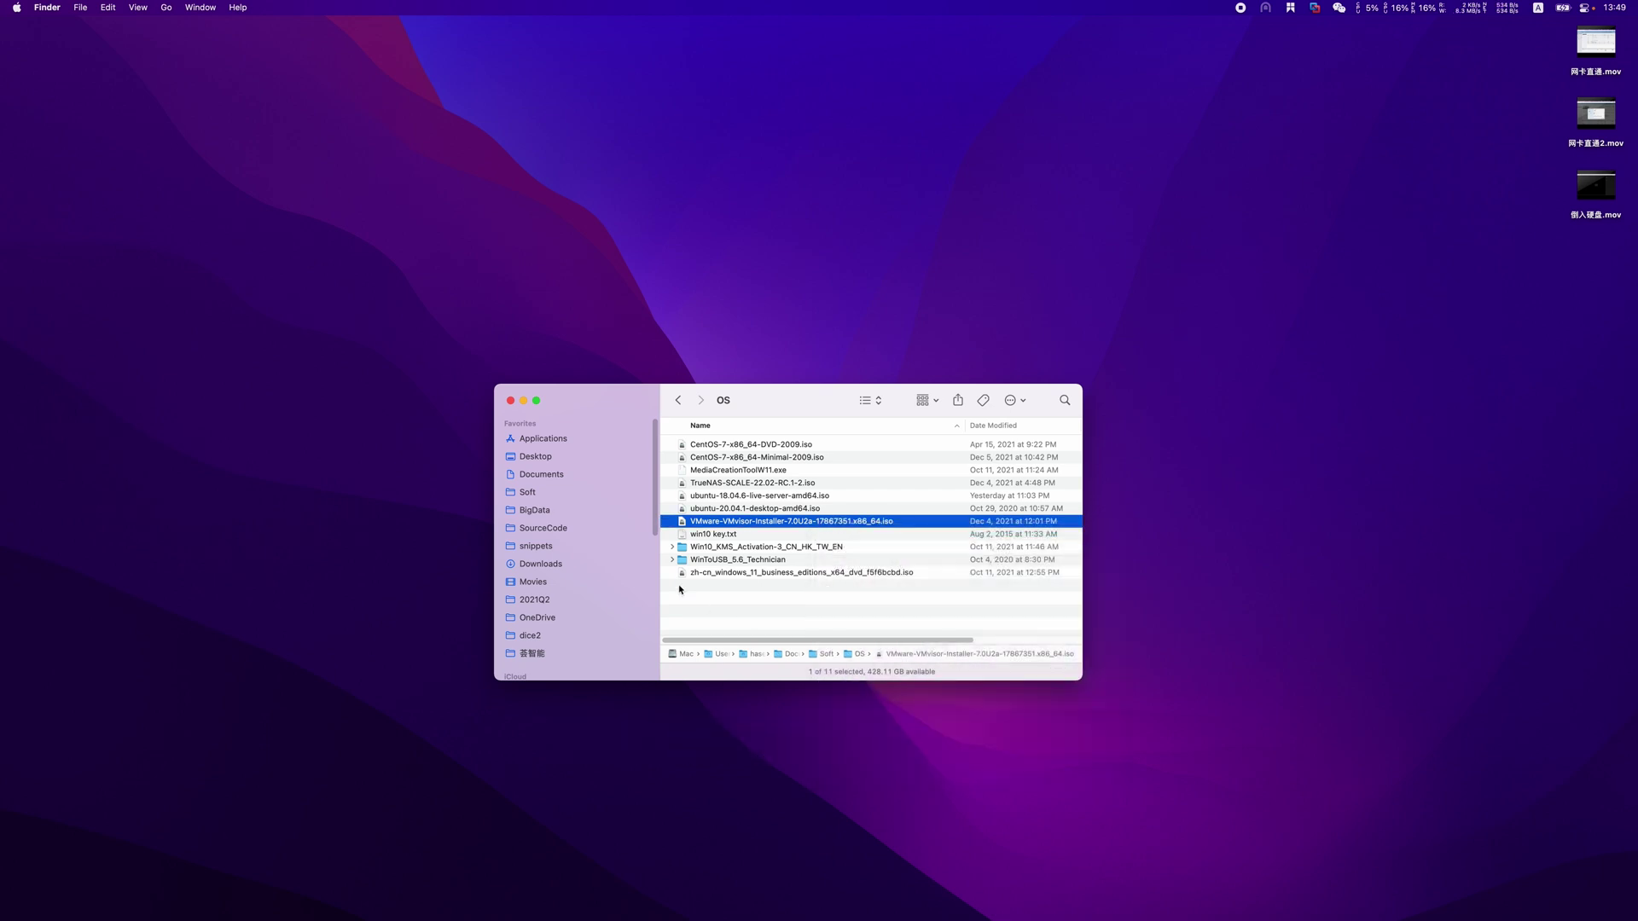
pyautogui.scroll(-5, 582, 581)
pyautogui.click(571, 545)
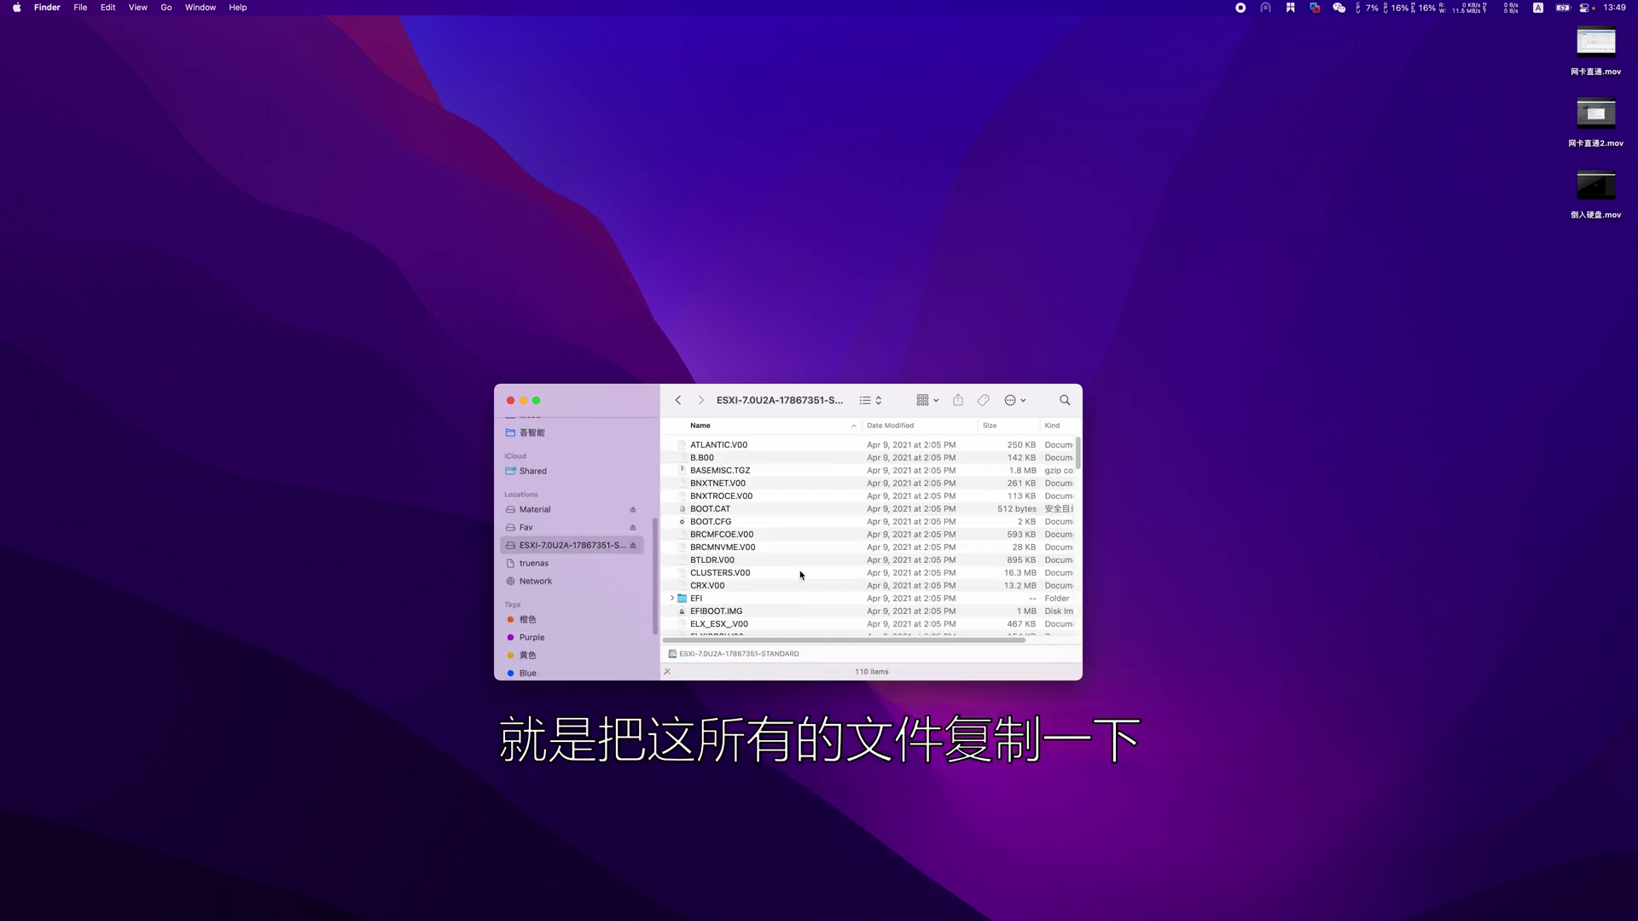
# Step: Select all files on the mounted ESXI-7.0U2A volume and call up their copy options, dismissing them without copying
pyautogui.click(807, 573)
pyautogui.press('super+a')
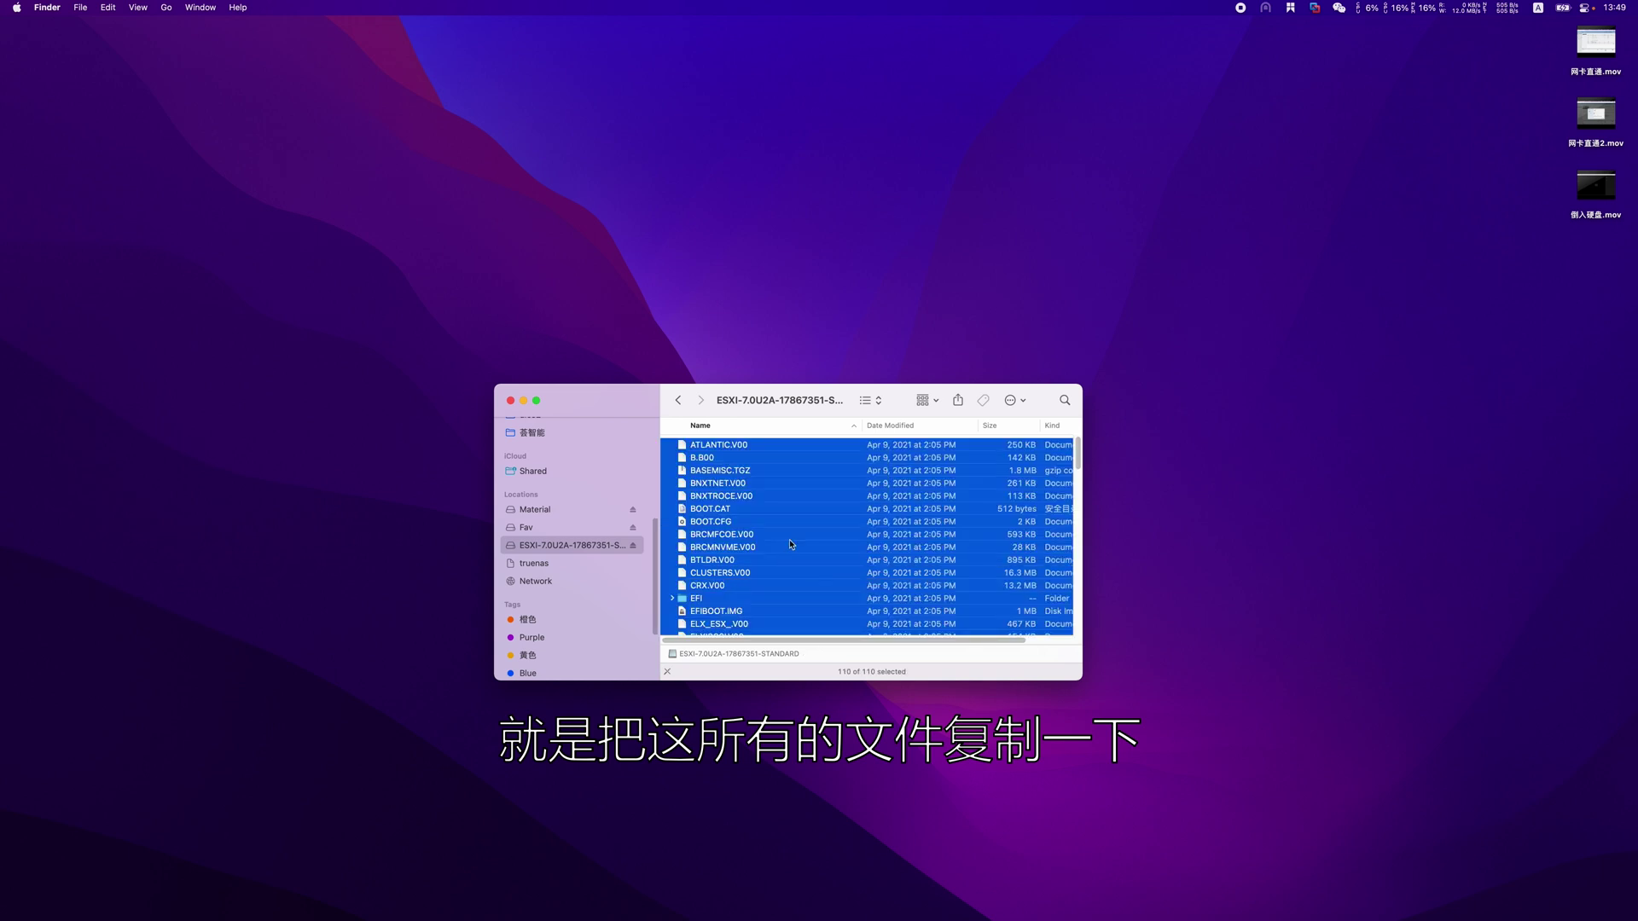
pyautogui.rightClick(791, 541)
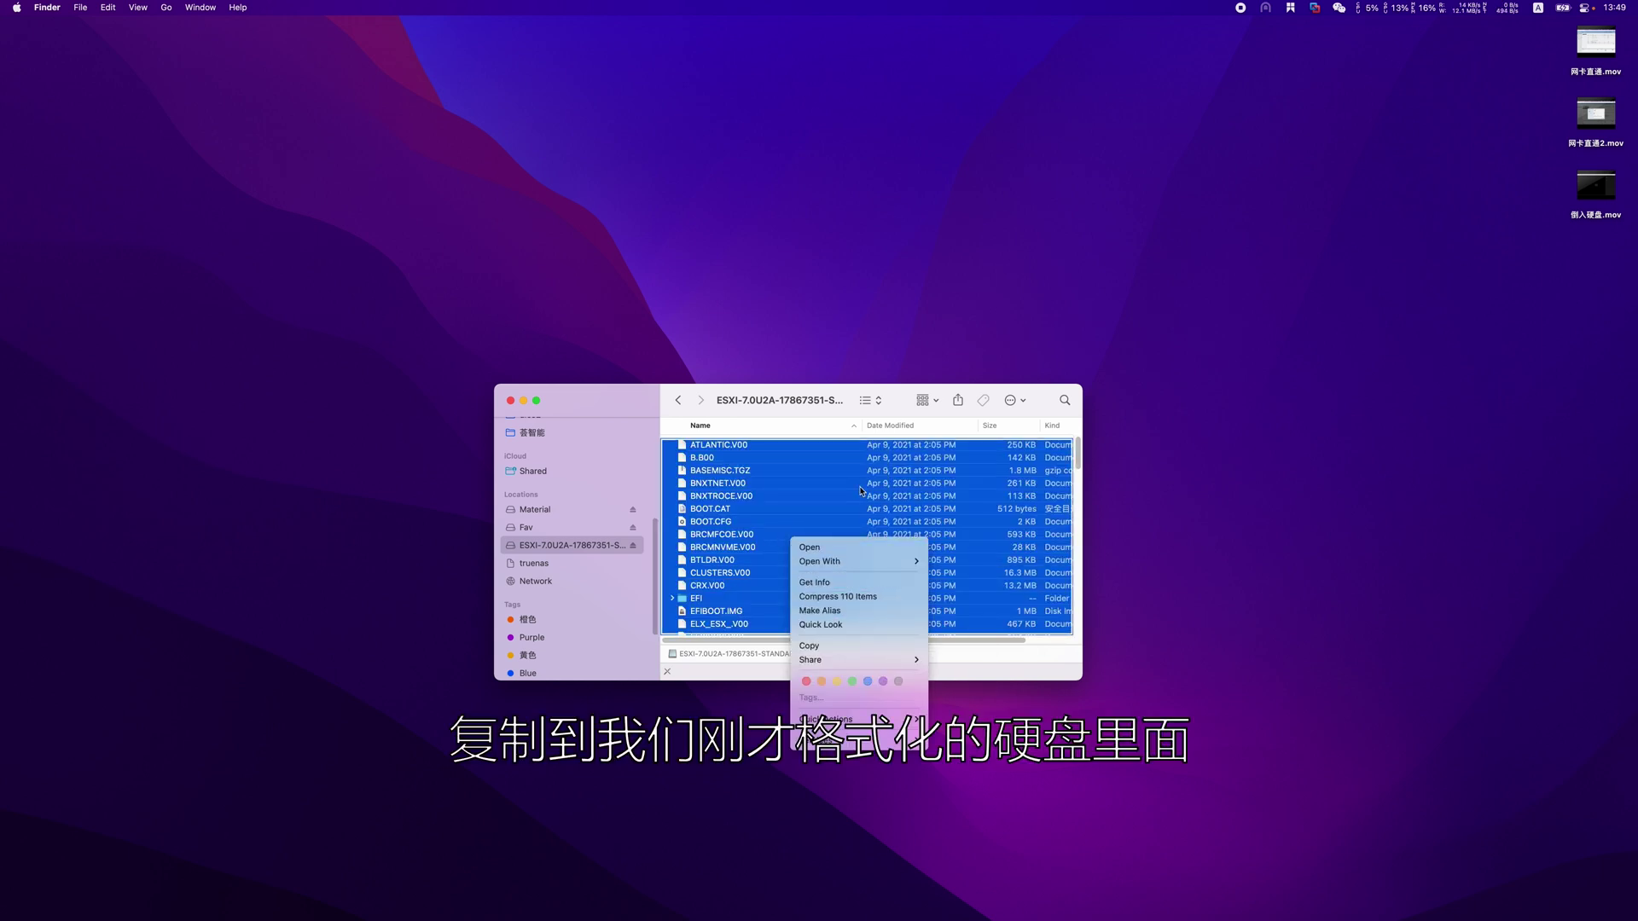
pyautogui.press('Escape')
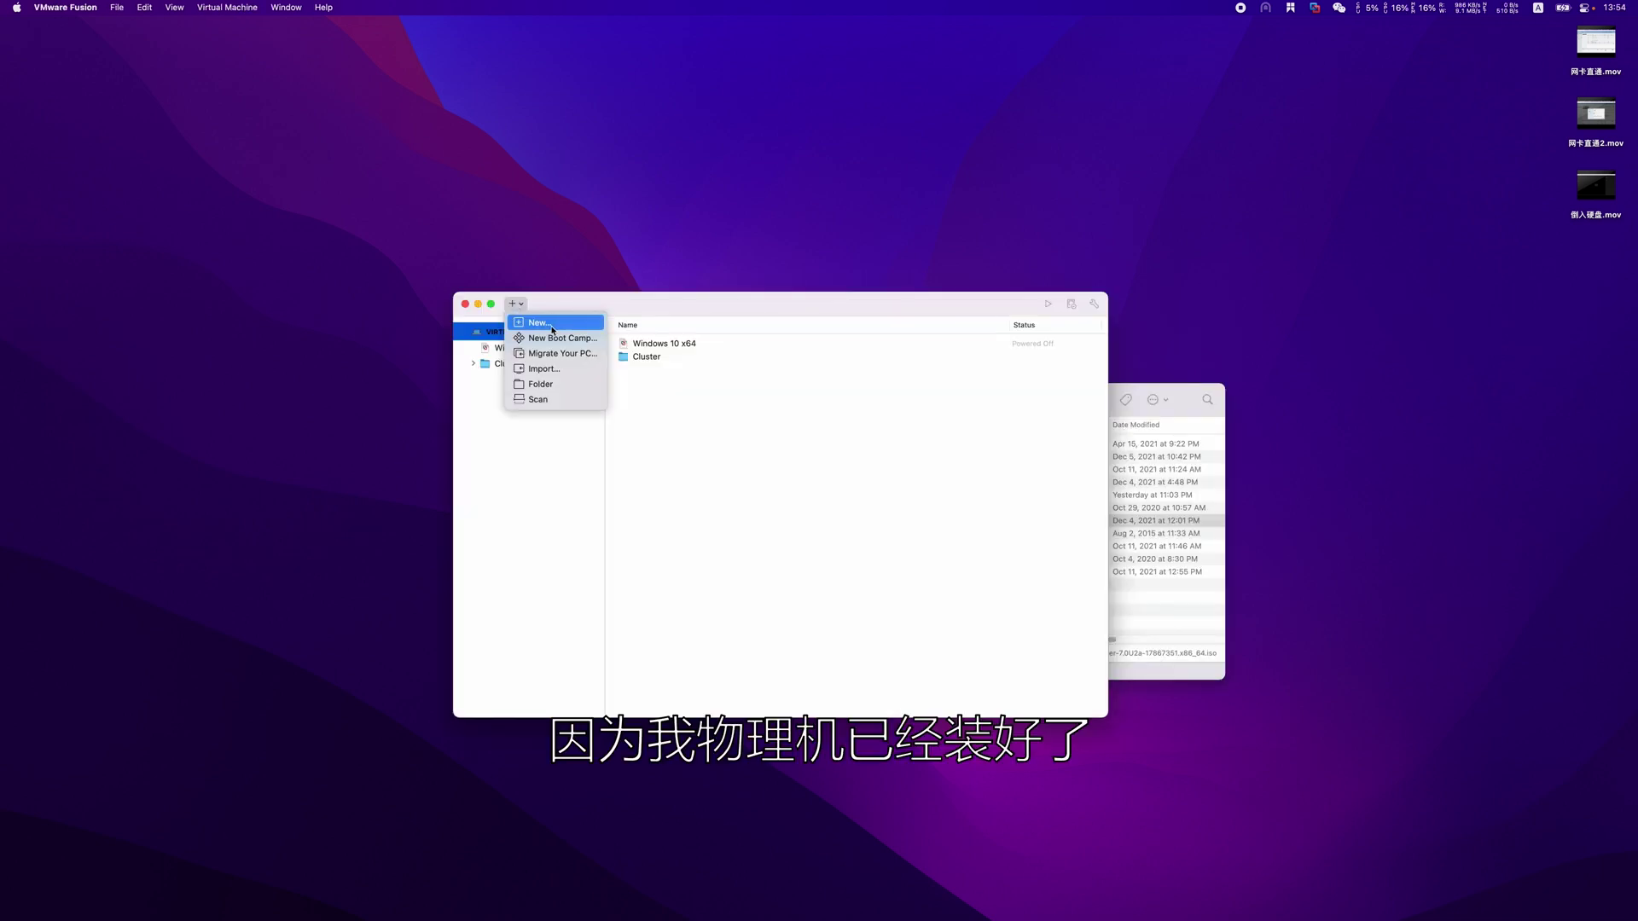
# Step: Start a new virtual machine in VMware Fusion using VMware-VMvisor-Installer-7.0U2a-17867351.x86_64.iso from the OS folder as the installation image
pyautogui.click(551, 327)
pyautogui.click(1145, 632)
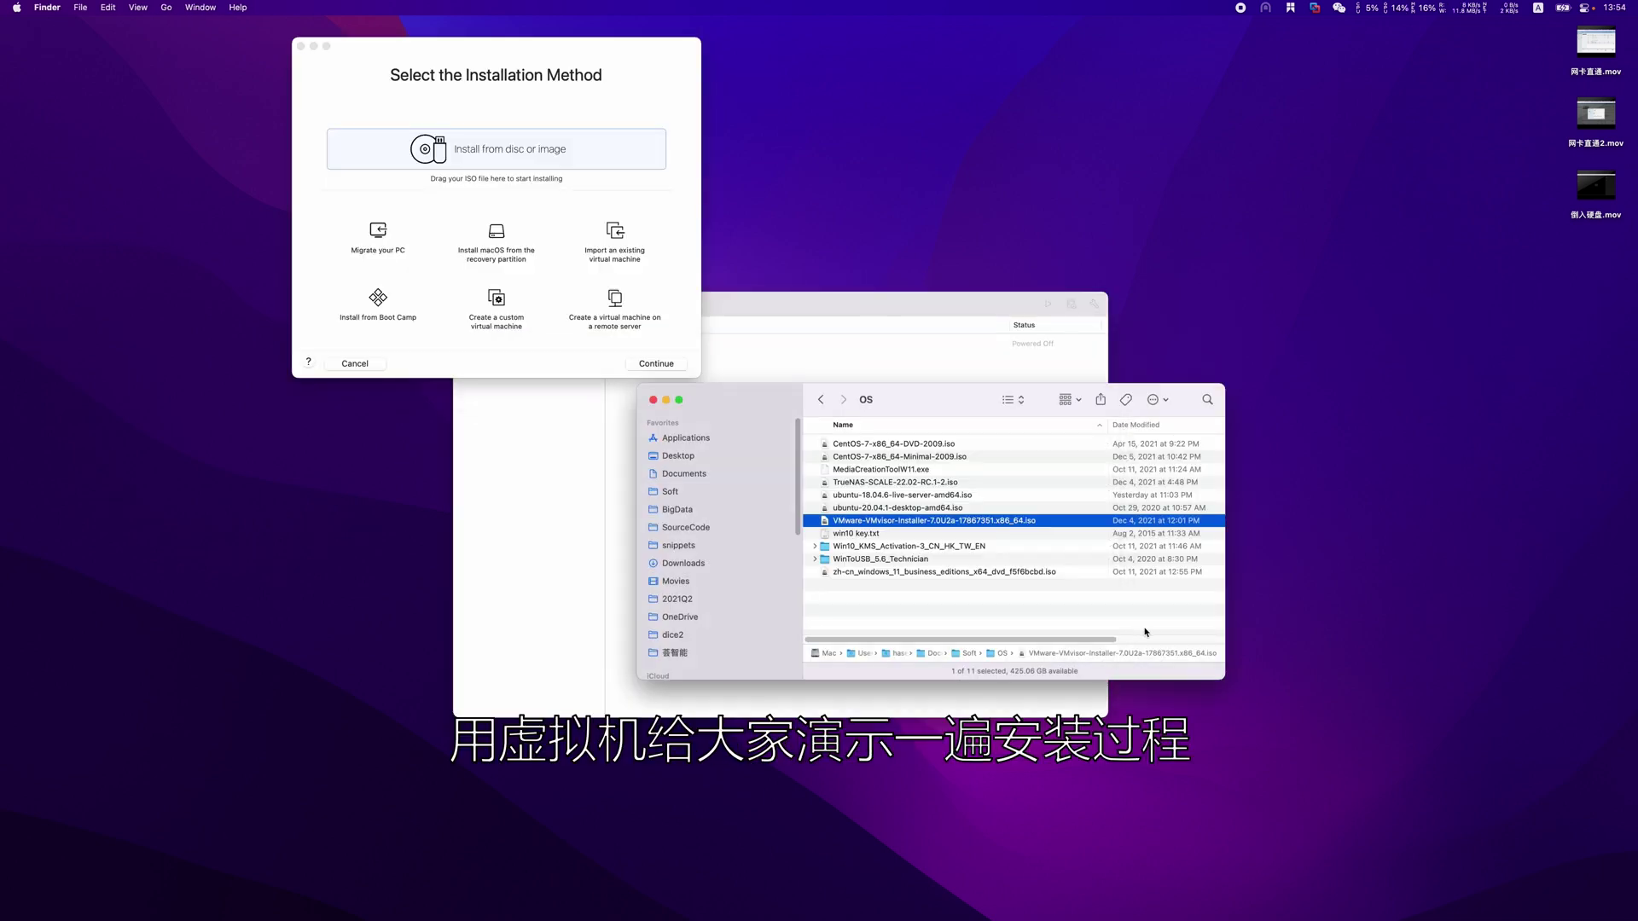
pyautogui.moveTo(889, 521); pyautogui.dragTo(533, 145)
pyautogui.click(652, 342)
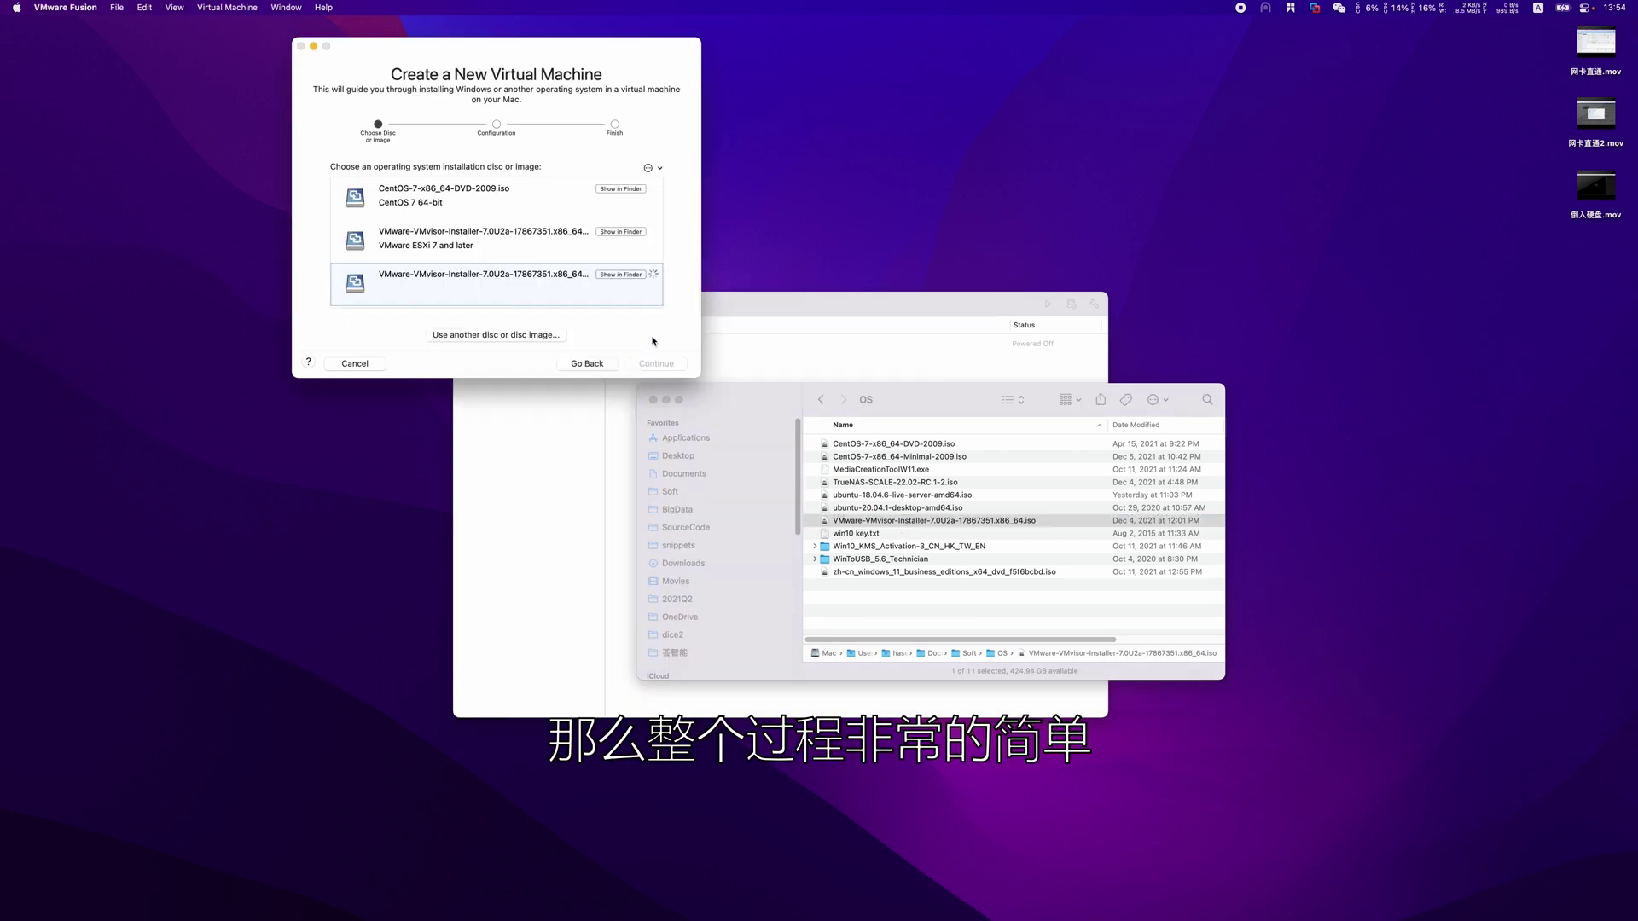
# Step: Configure the virtual machine with the image recognised as VMware ESXi 7 and later, and choose to customize its settings
pyautogui.click(536, 250)
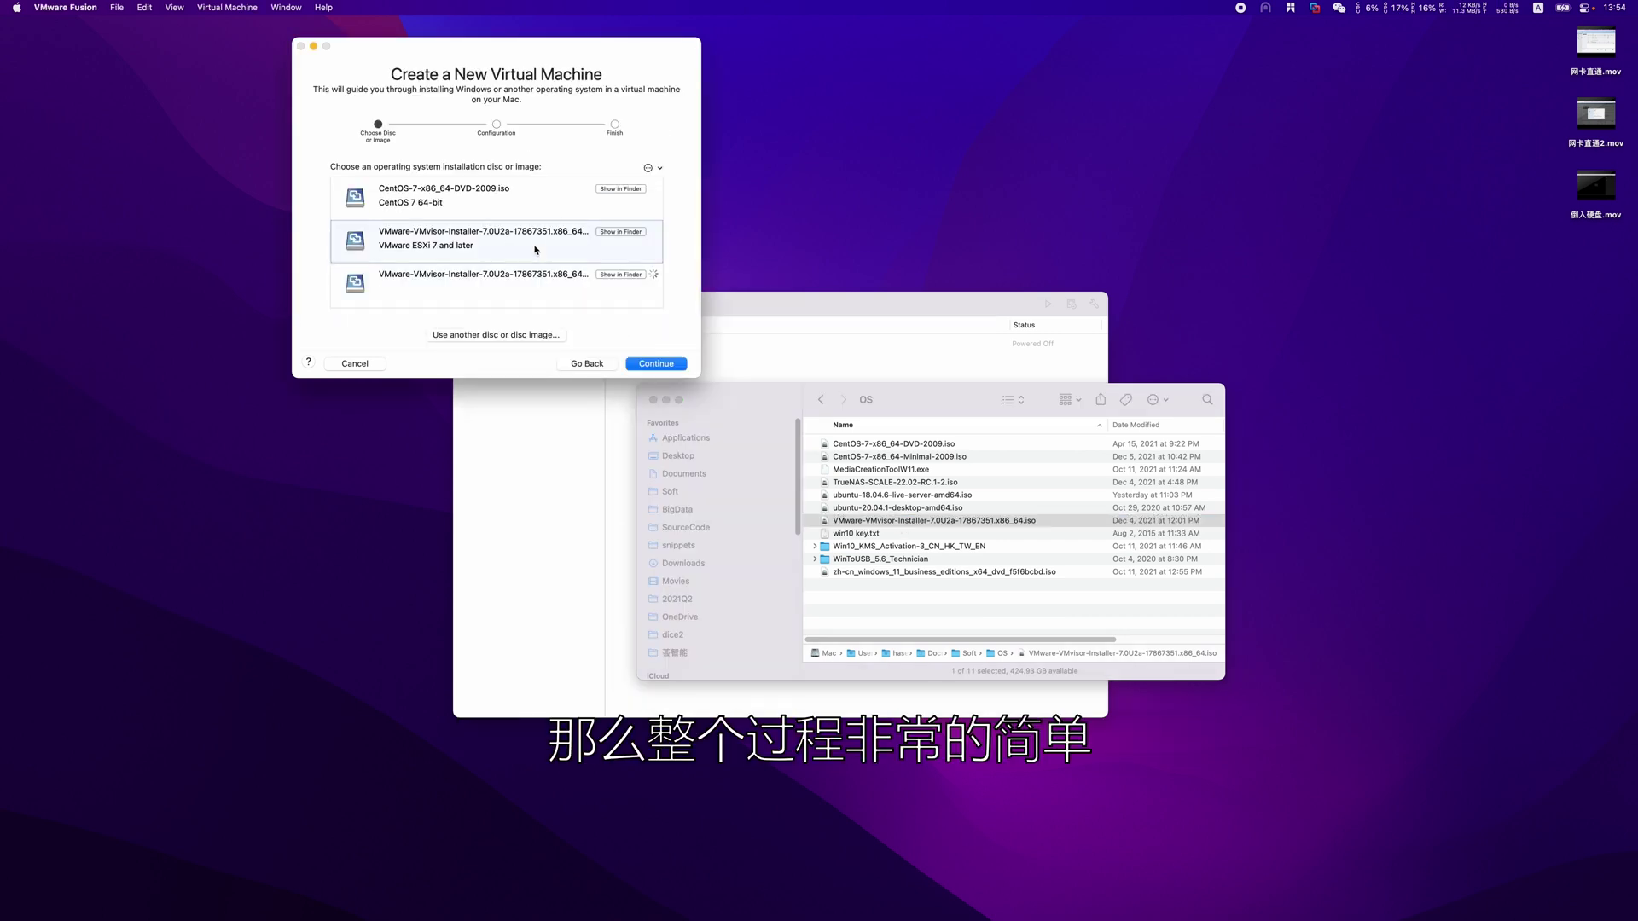
pyautogui.click(671, 366)
pyautogui.click(670, 367)
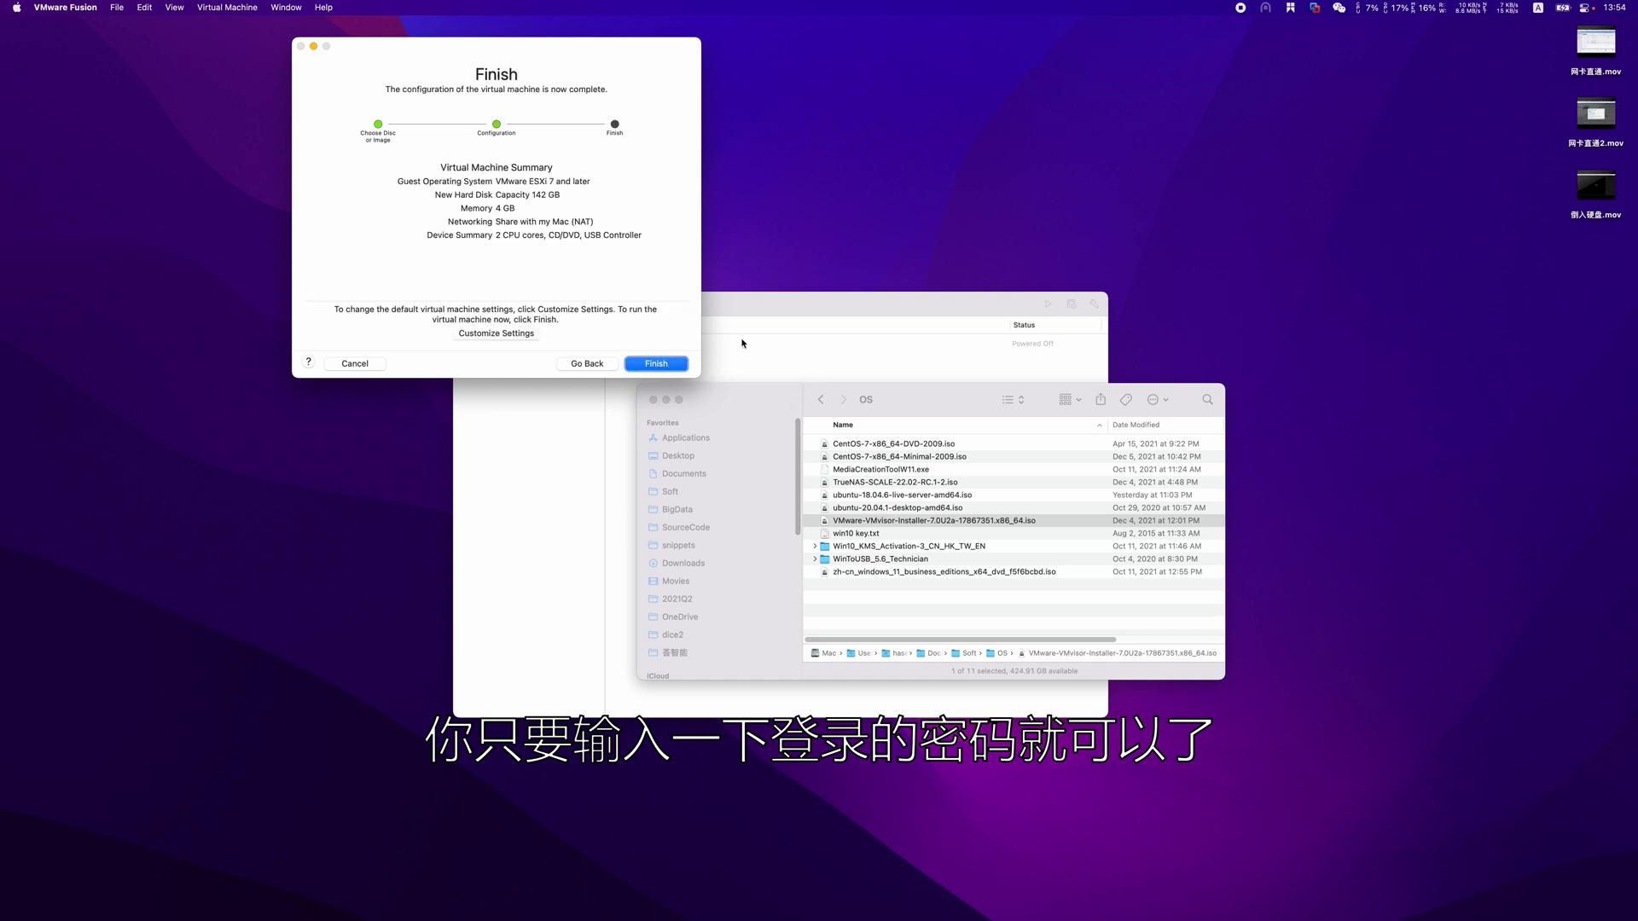
pyautogui.click(517, 337)
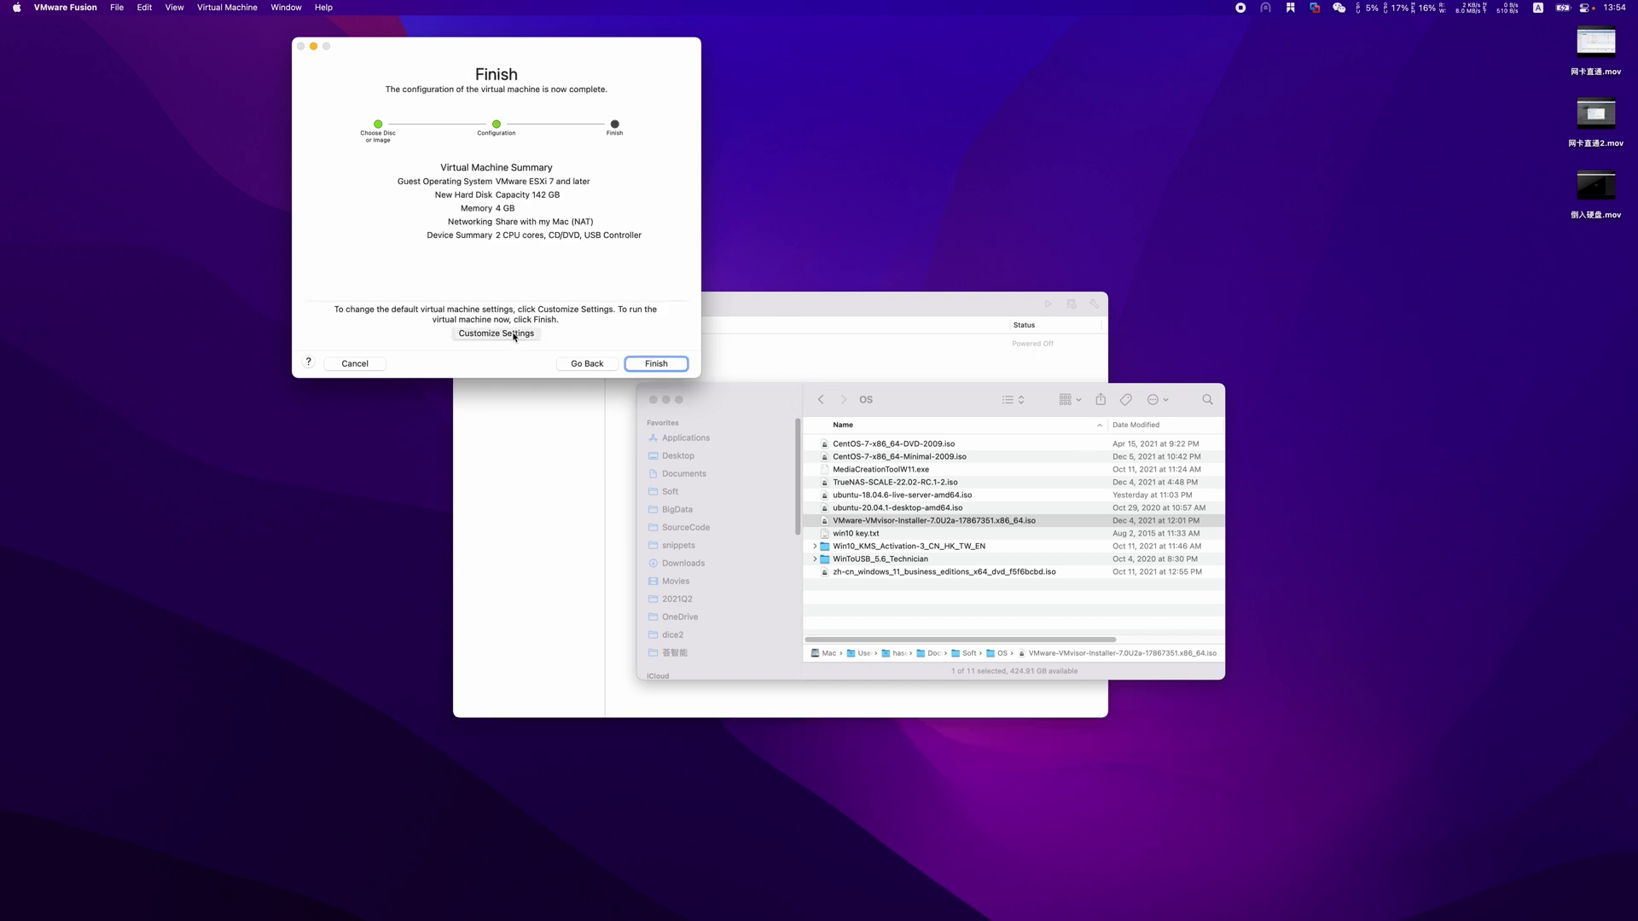
pyautogui.click(605, 265)
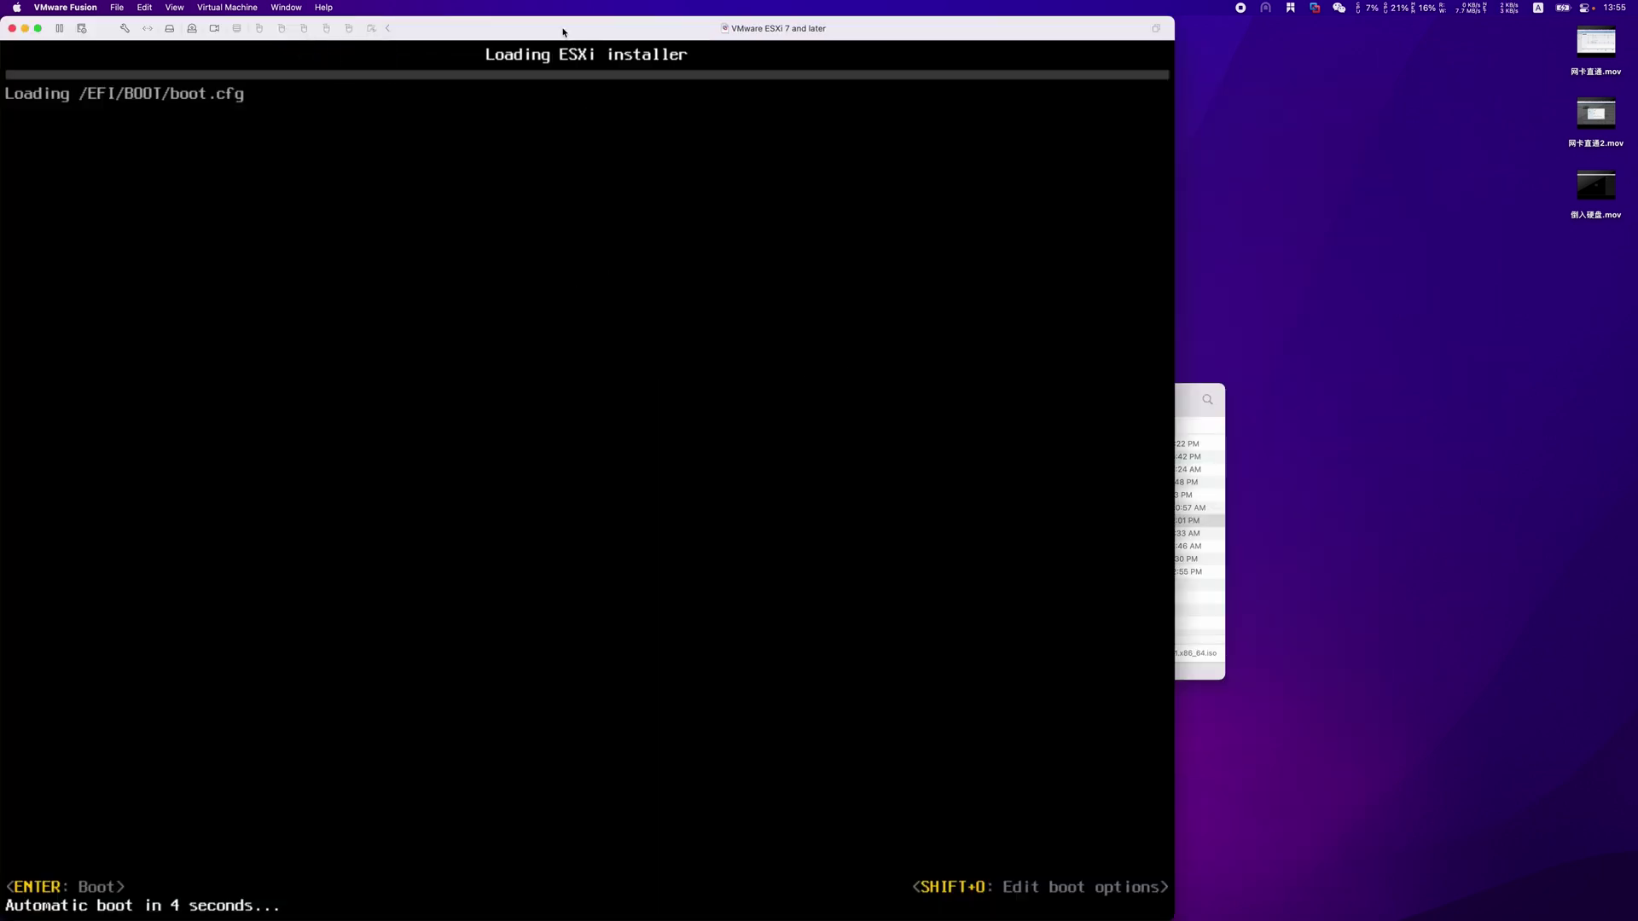
# Step: Begin the ESXi 7.0.2 installation, accept the license agreement and choose the local VMware virtual disk as the target
pyautogui.moveTo(566, 29); pyautogui.dragTo(785, 31)
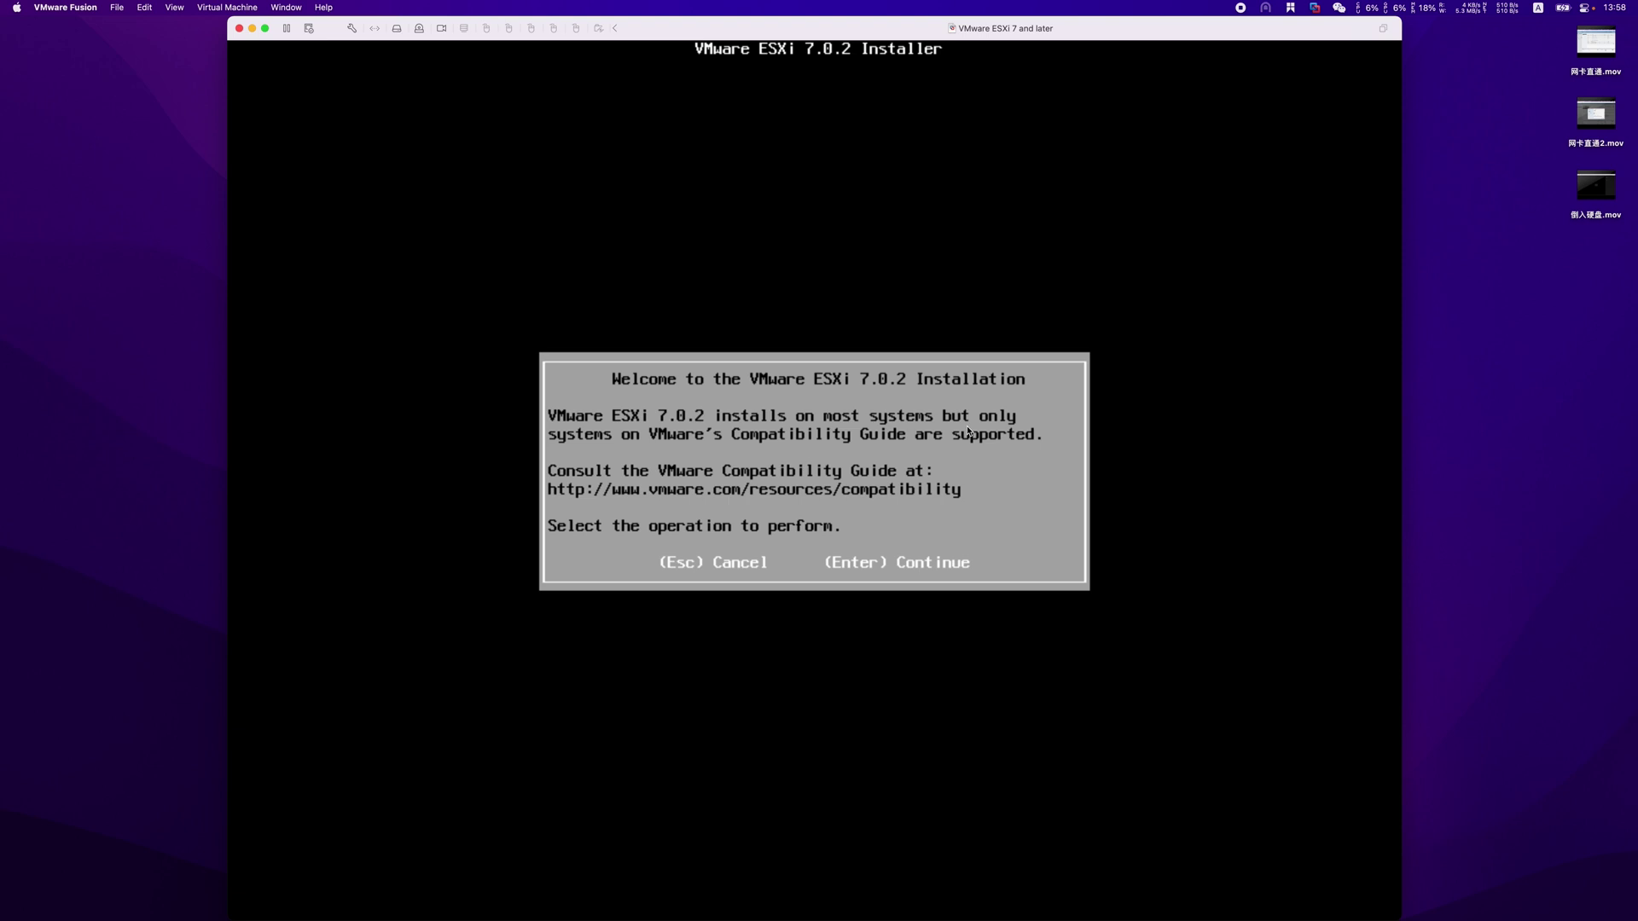
pyautogui.press('Return')
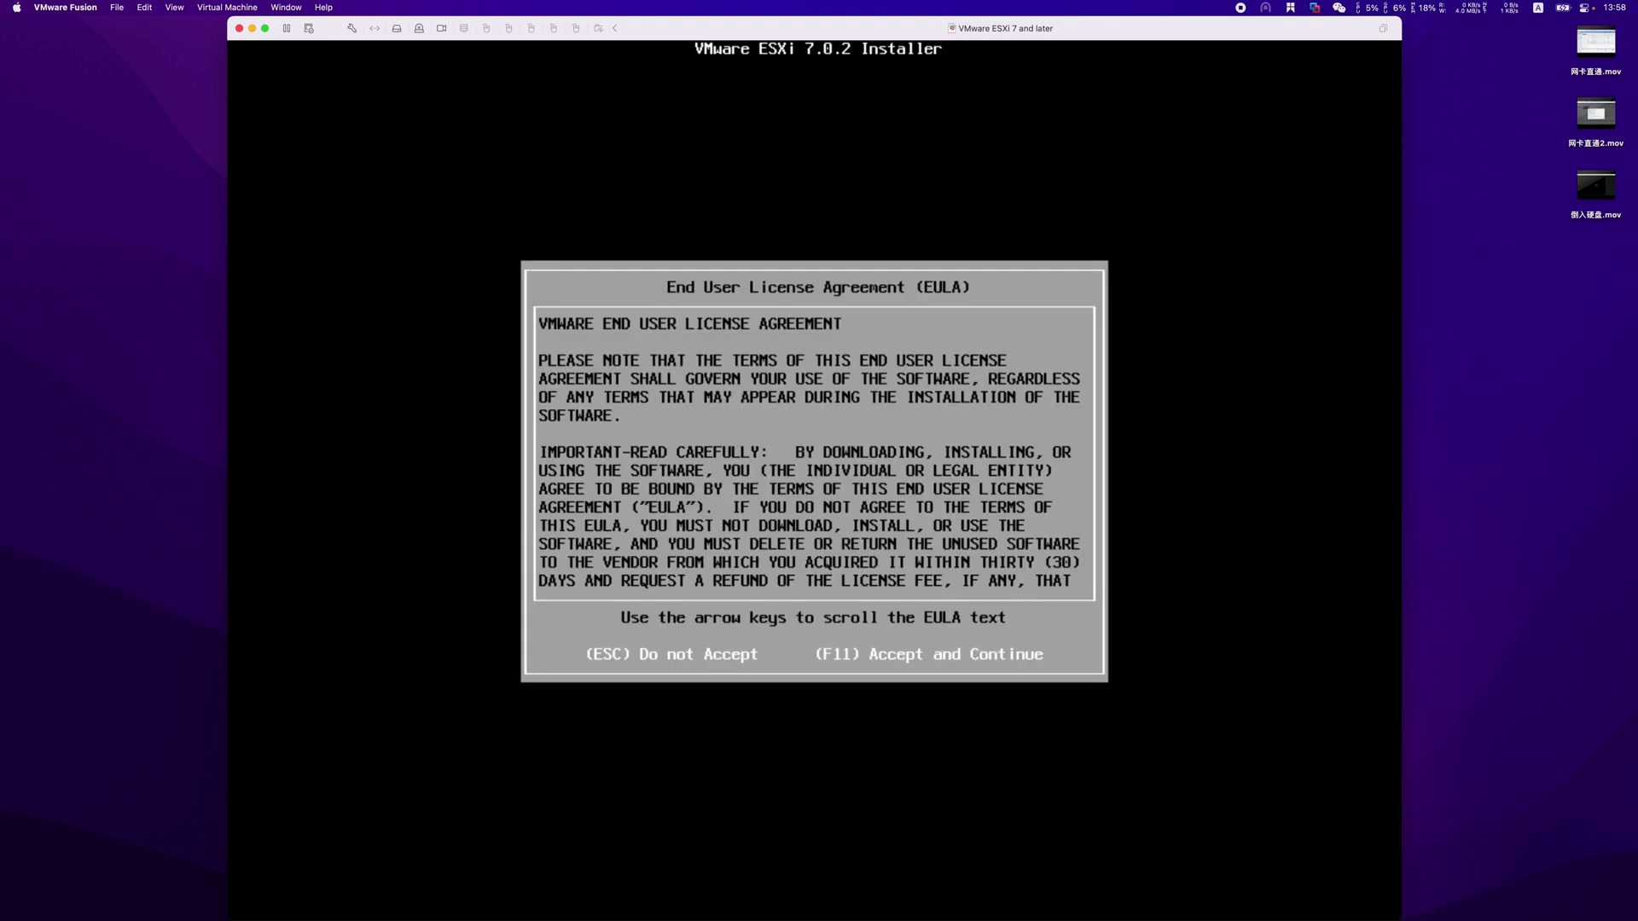
pyautogui.press('F11')
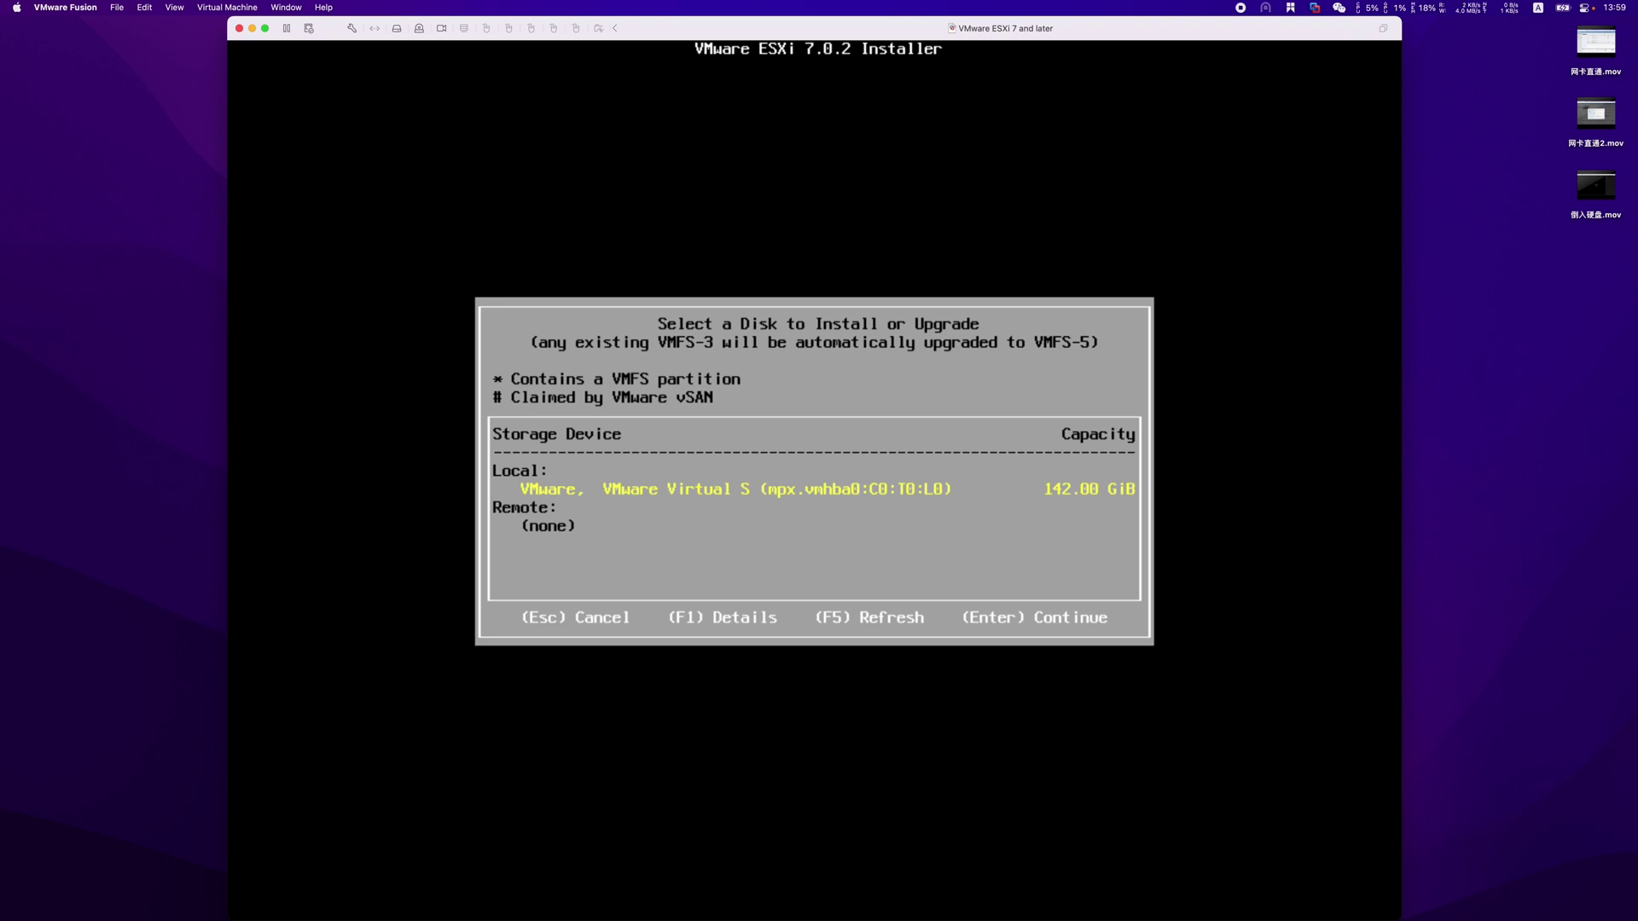
pyautogui.press('Return')
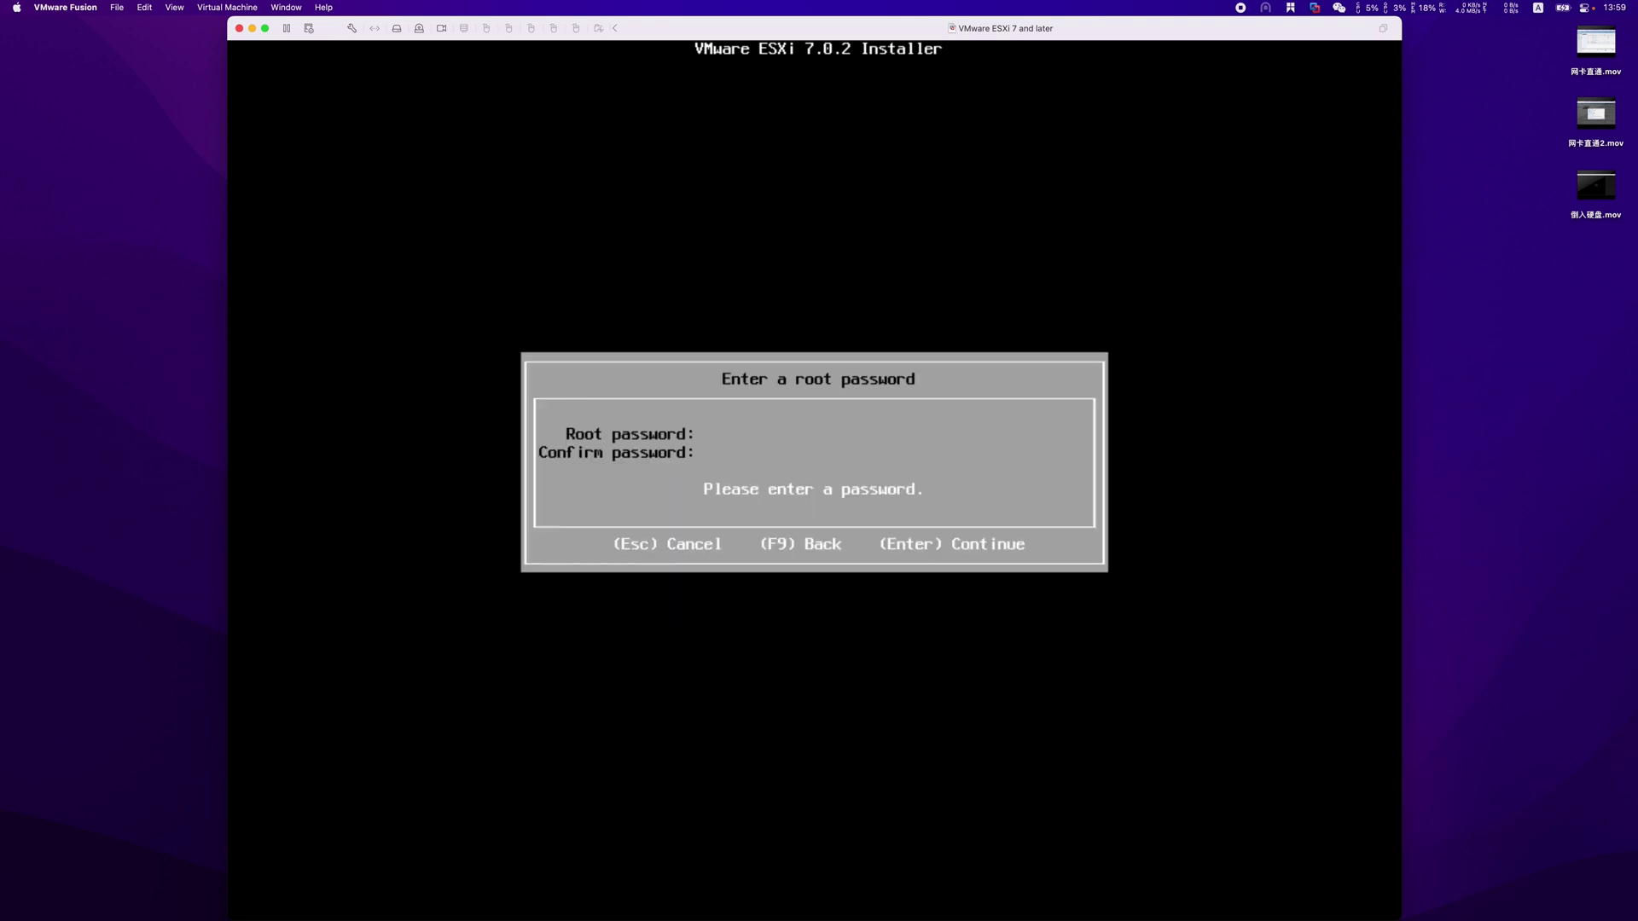
# Step: Enter the root password, repeat it in the confirmation field and continue to the install confirmation
pyautogui.write('*********')
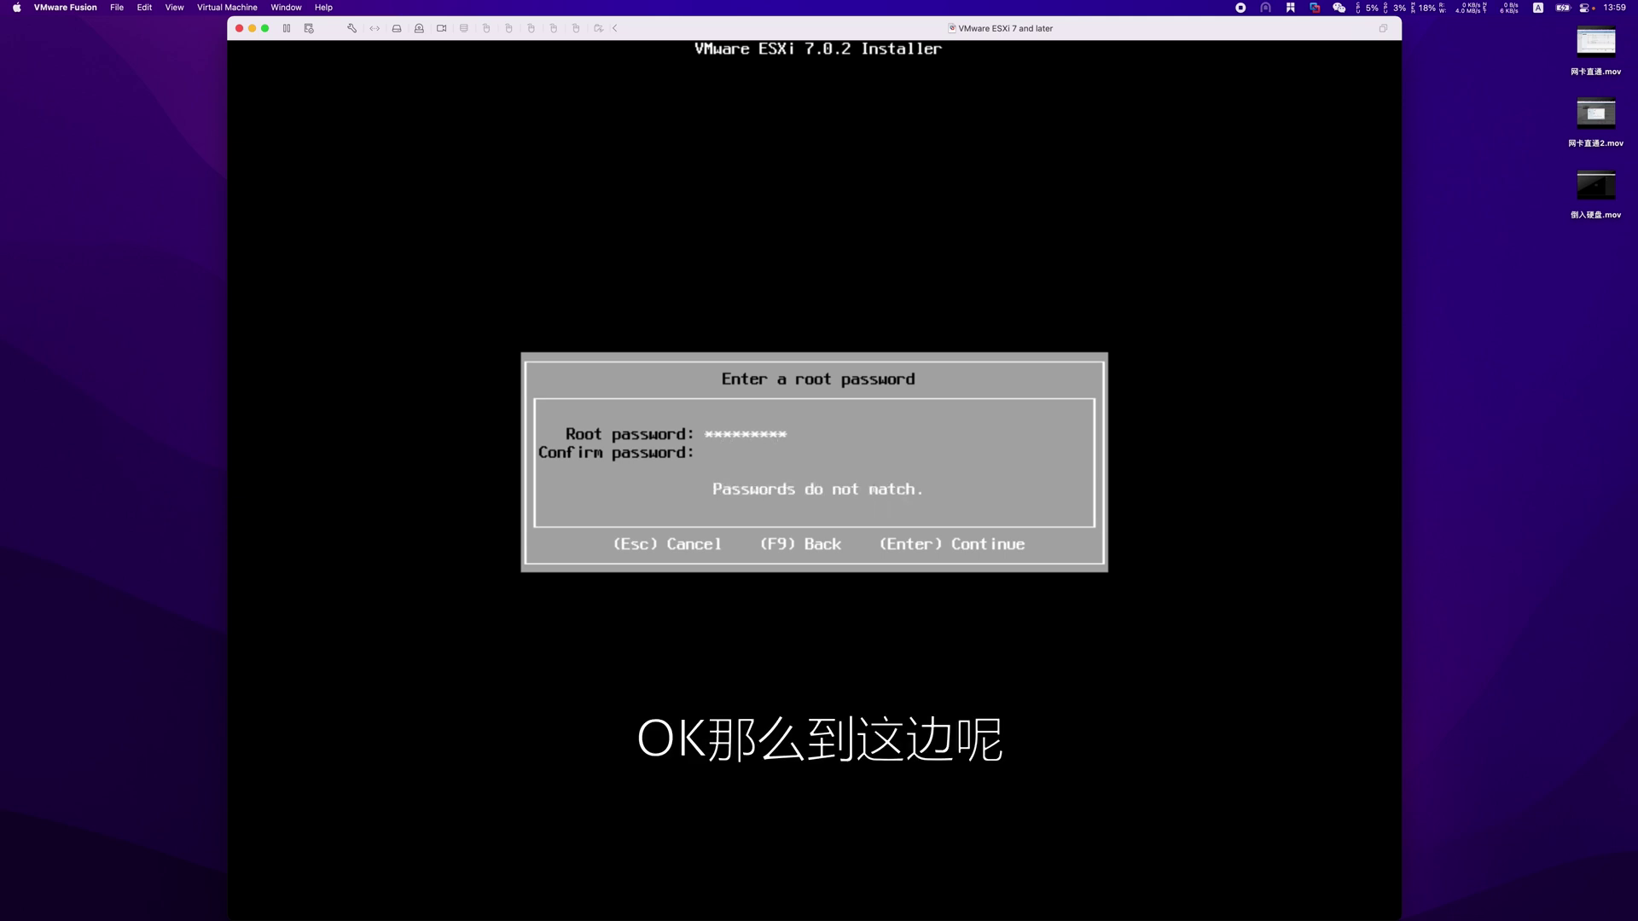
pyautogui.press('Tab')
pyautogui.write('*********')
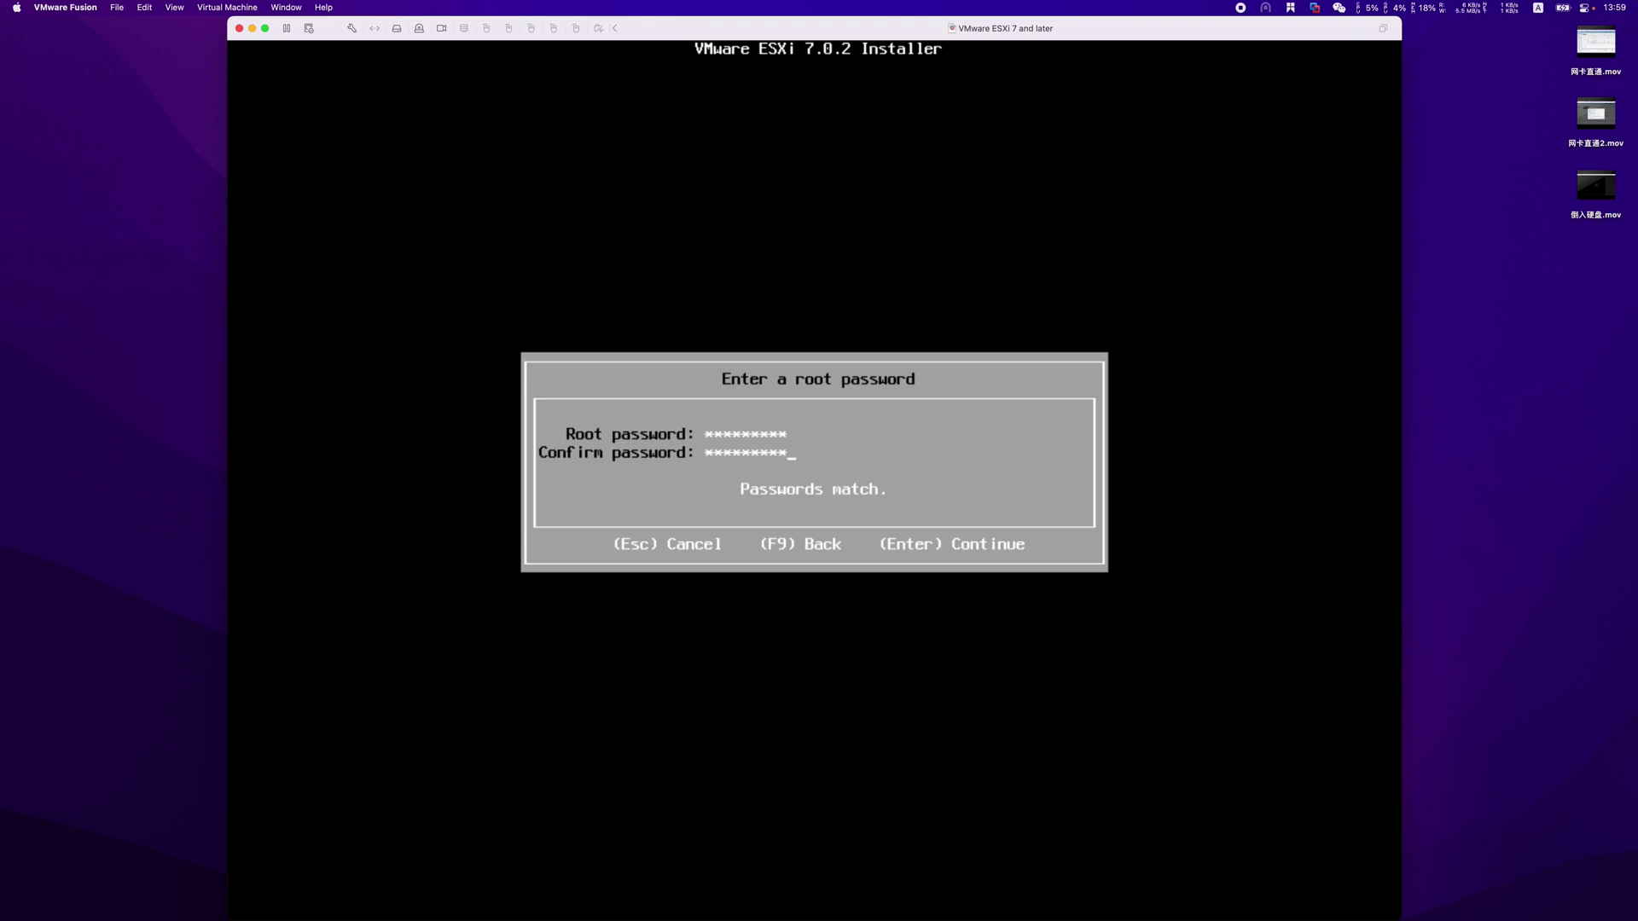
pyautogui.press('Return')
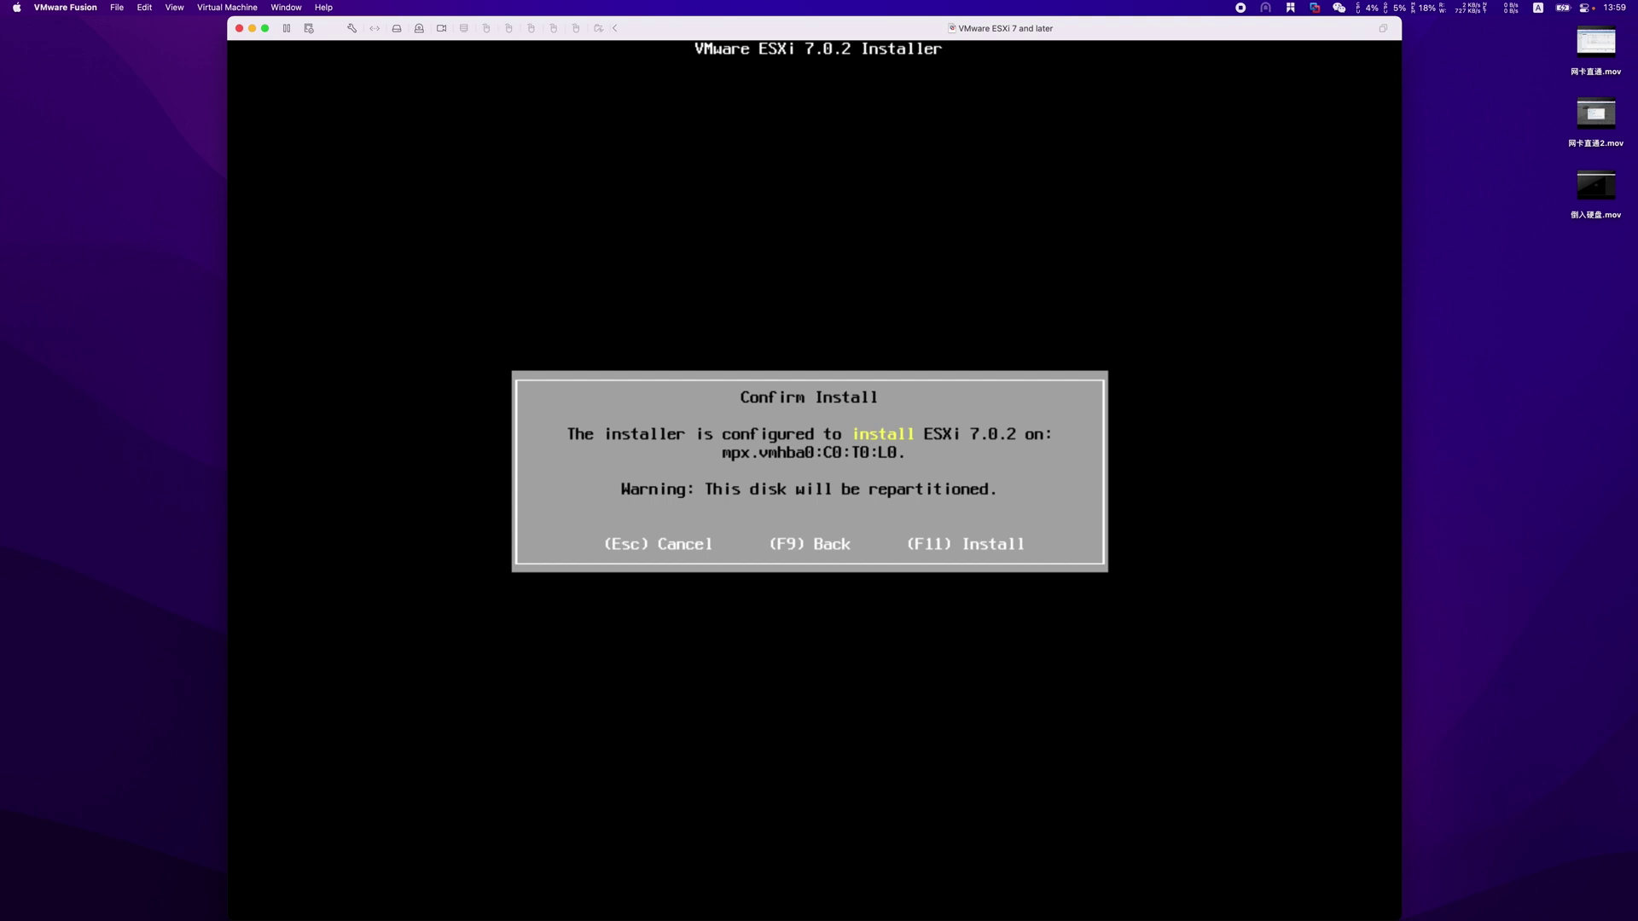
# Step: Install ESXi 7.0.2 on the chosen disk and reboot the virtual machine
pyautogui.press('F11')
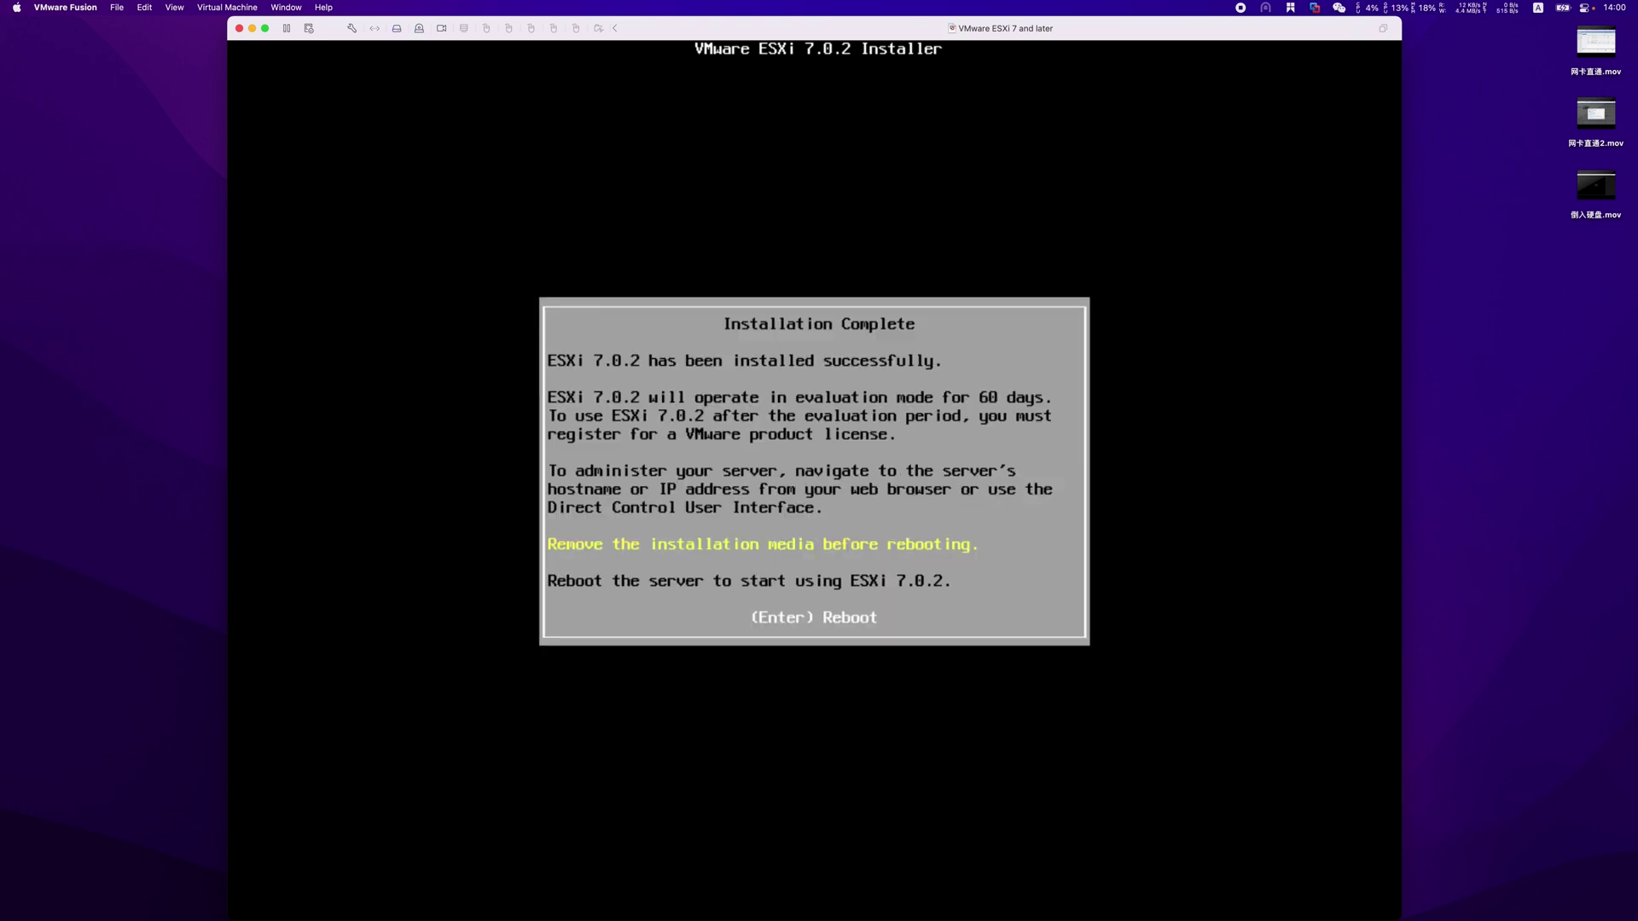
pyautogui.press('Return')
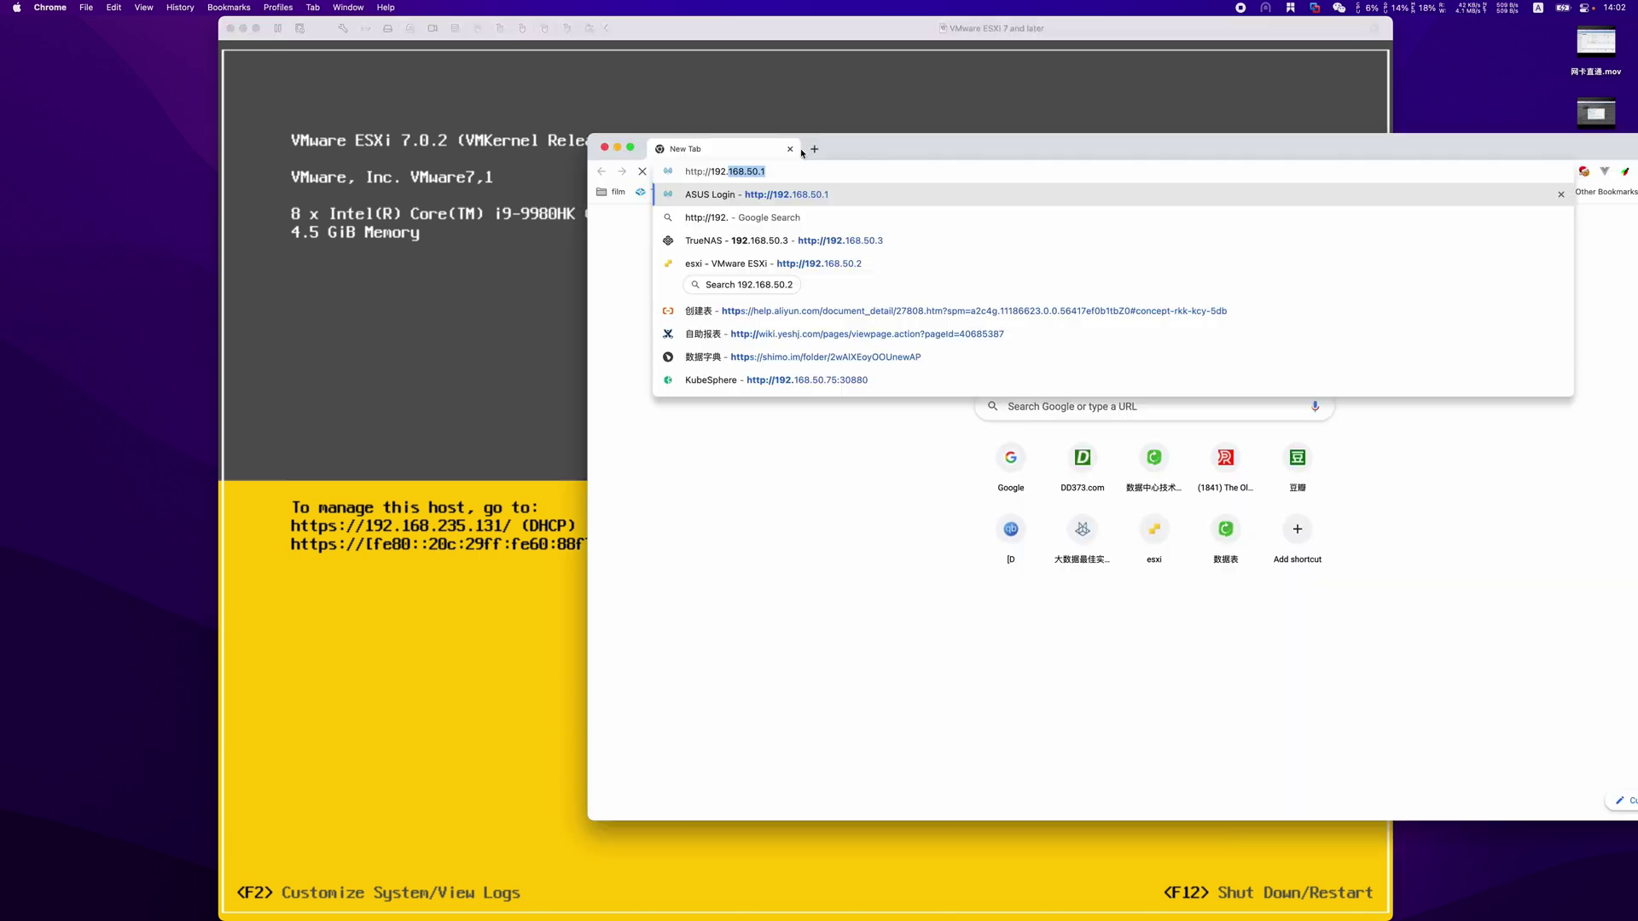
# Step: Open the ESXi management page at 192.168.235.131 in the browser and proceed past the certificate warning
pyautogui.write('168.23')
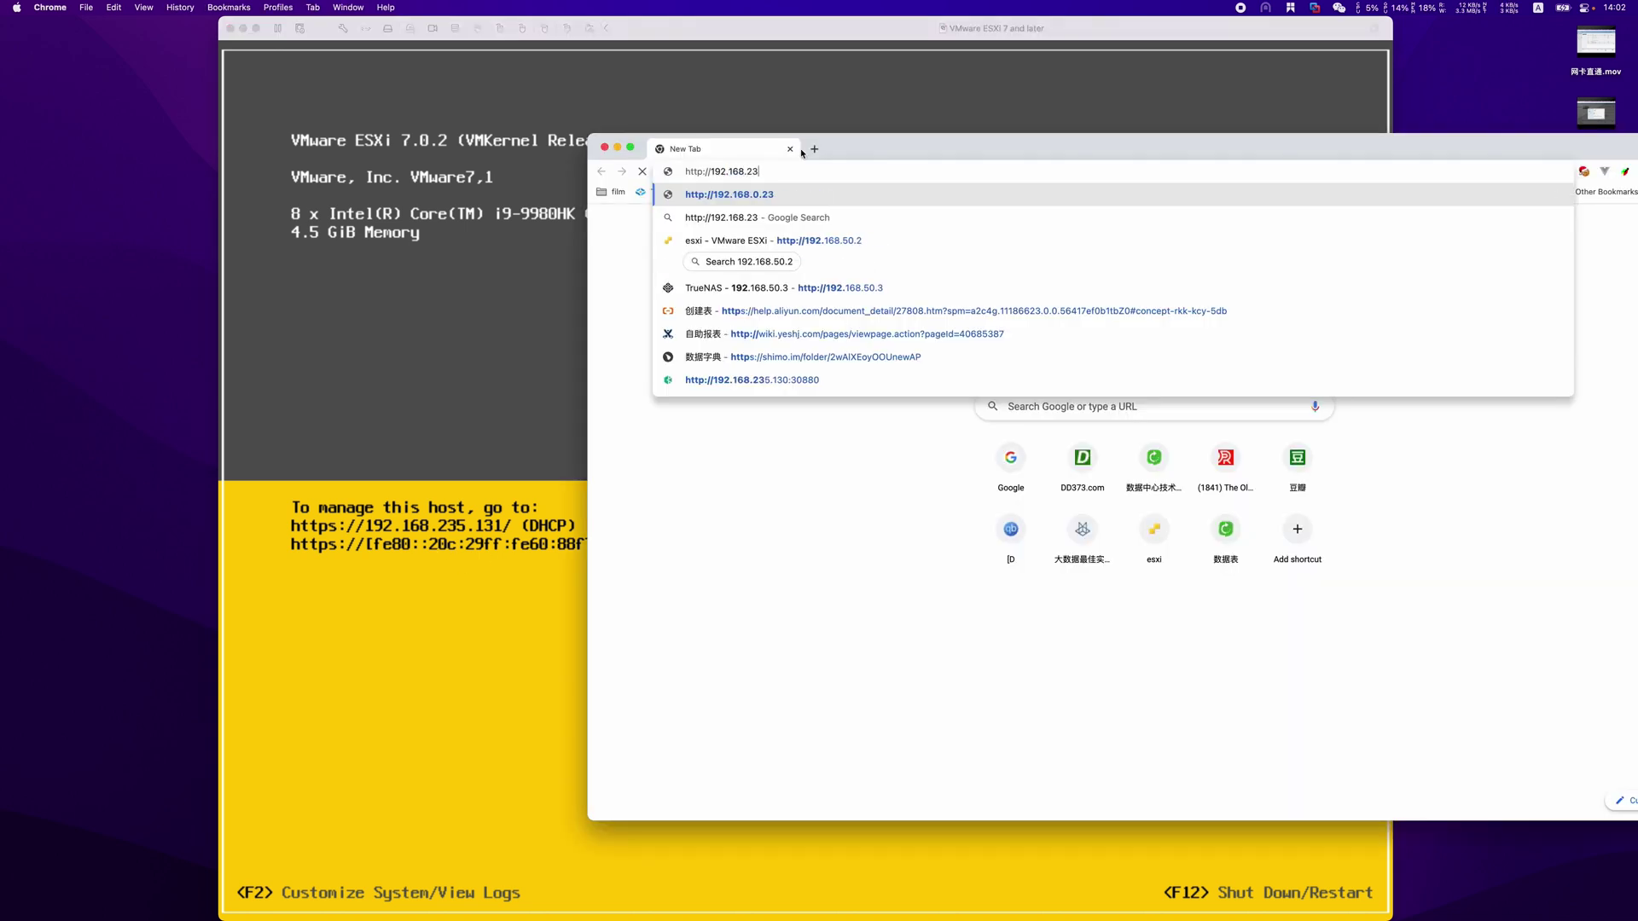
pyautogui.write('5.131')
pyautogui.press('Return')
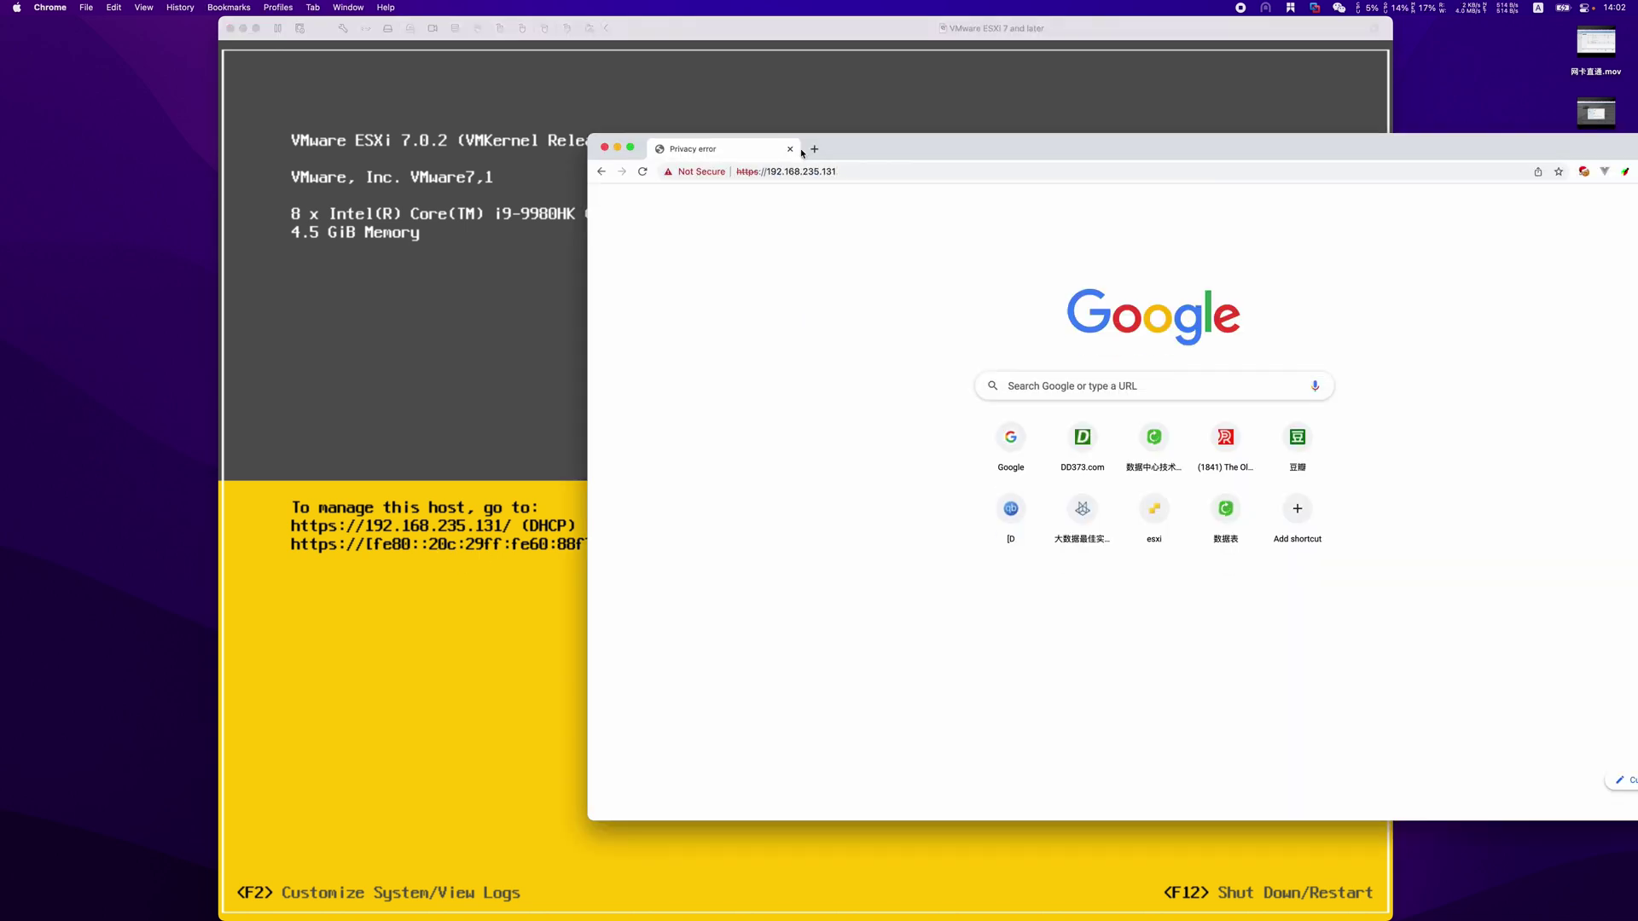
pyautogui.click(989, 530)
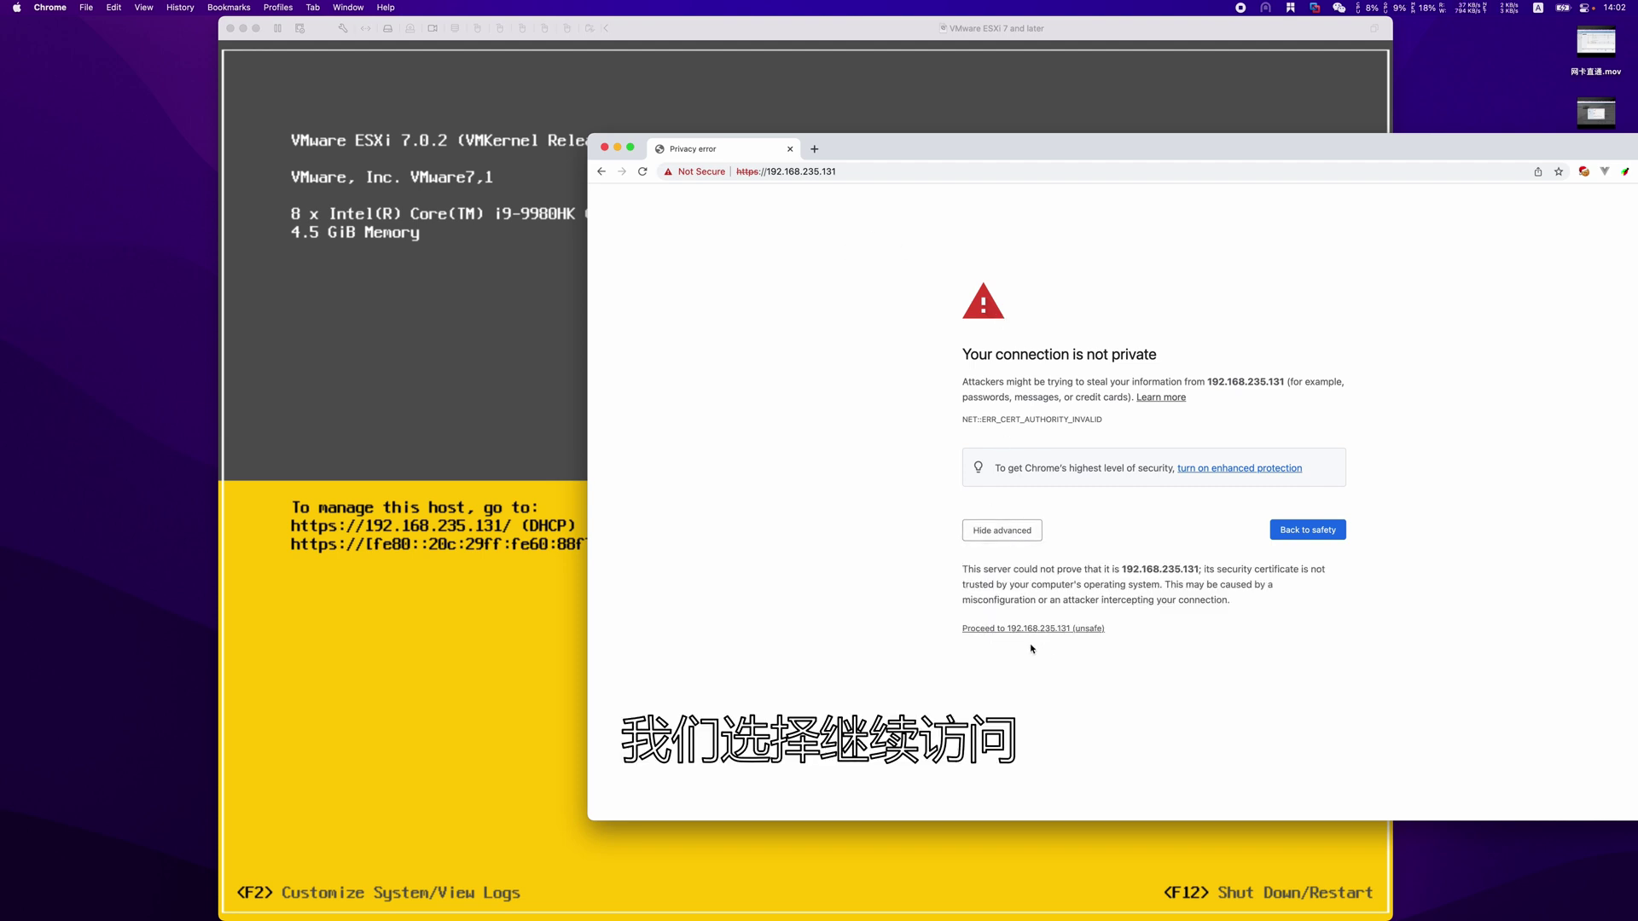
pyautogui.click(1019, 628)
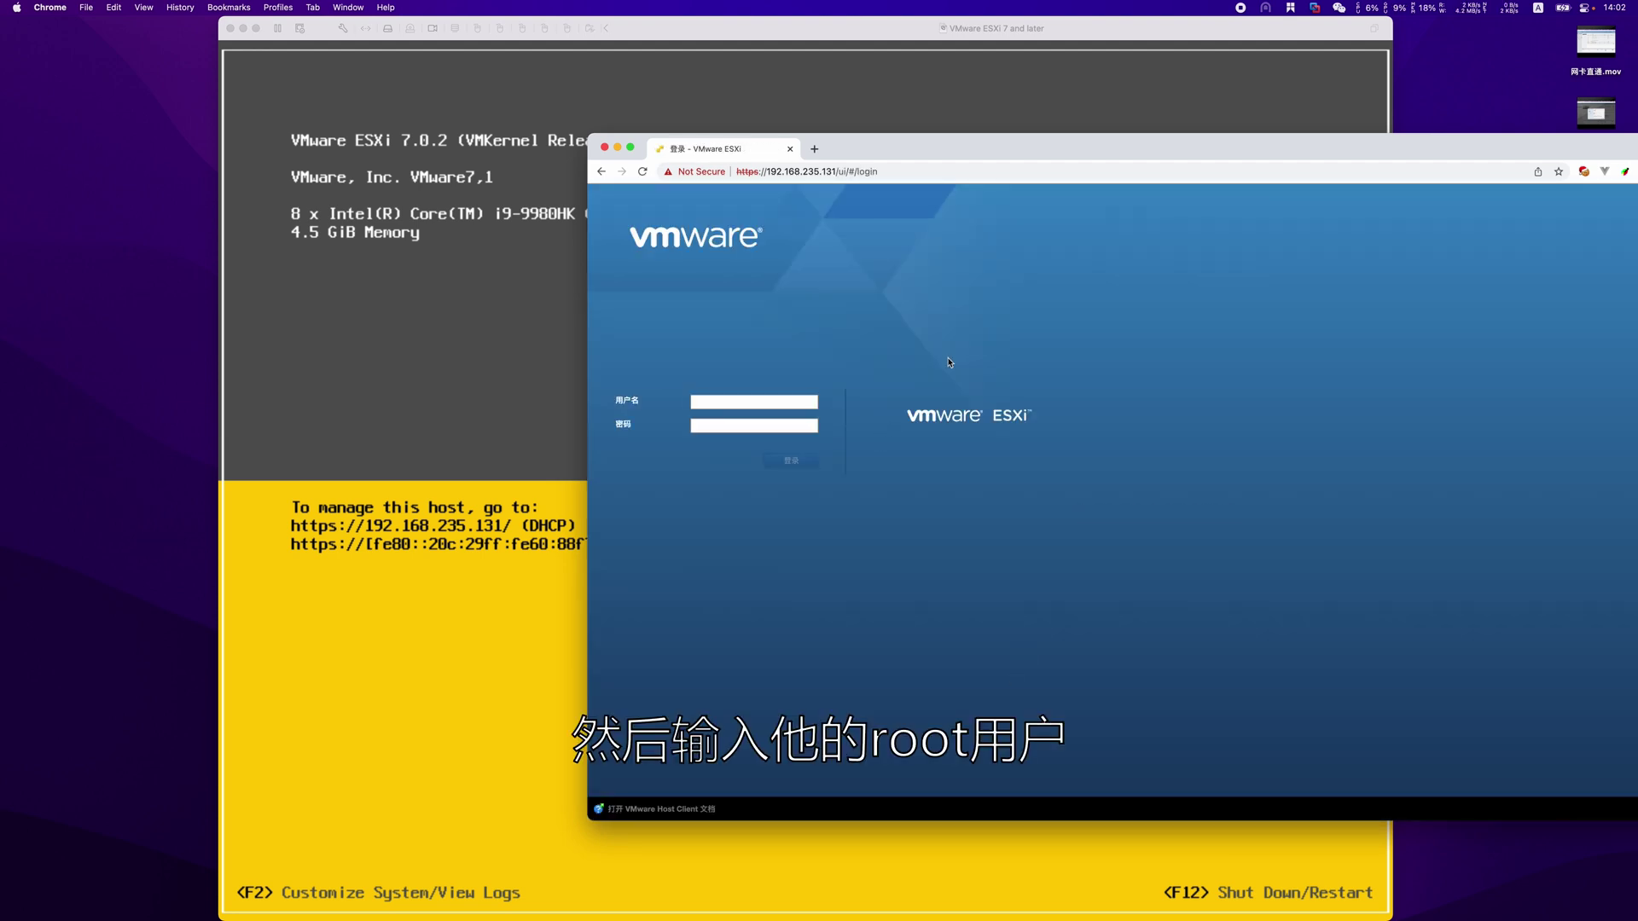
# Step: Log in to the ESXi host as root with the account password and accept joining the VMware customer experience program
pyautogui.click(775, 404)
pyautogui.write('ro')
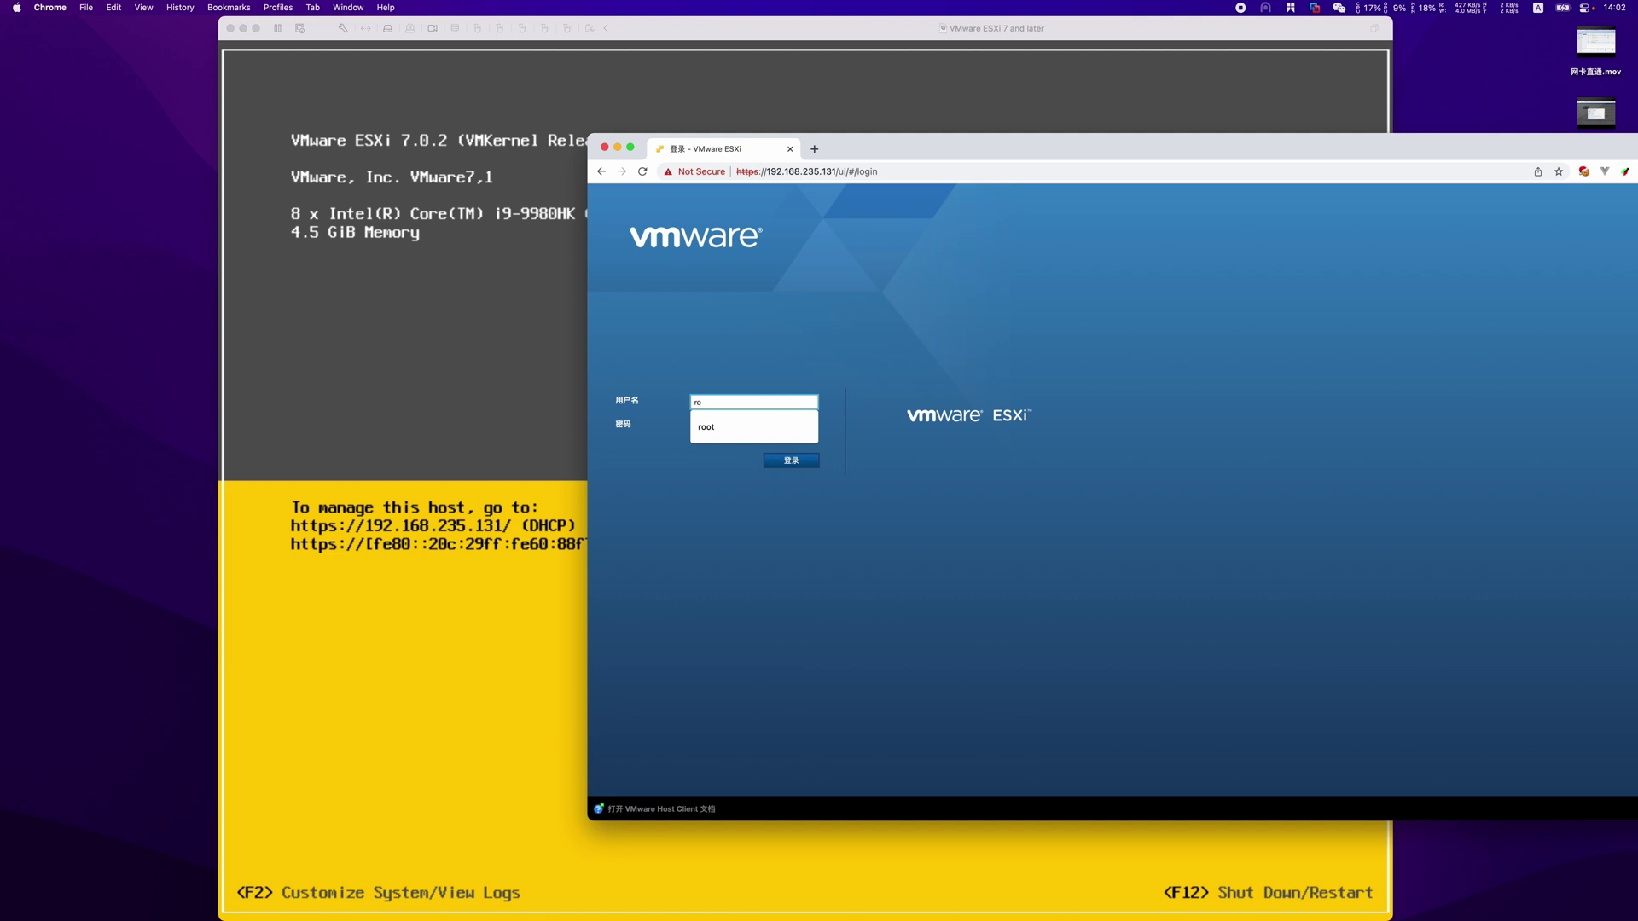
pyautogui.press('Down')
pyautogui.press('Return')
pyautogui.press('Tab')
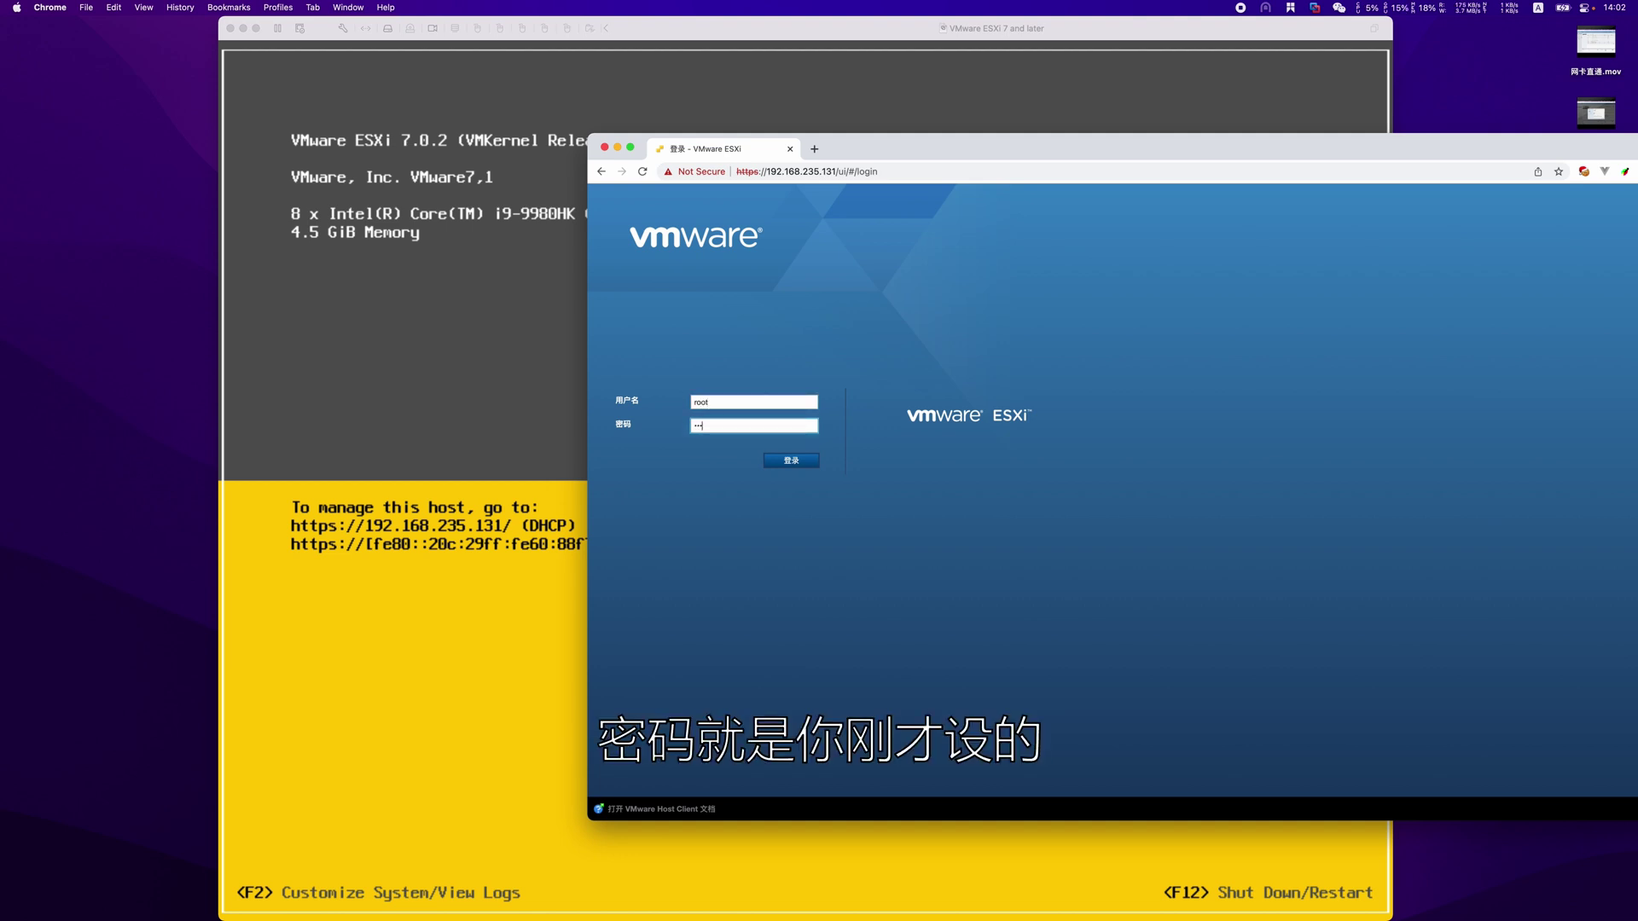
pyautogui.click(791, 460)
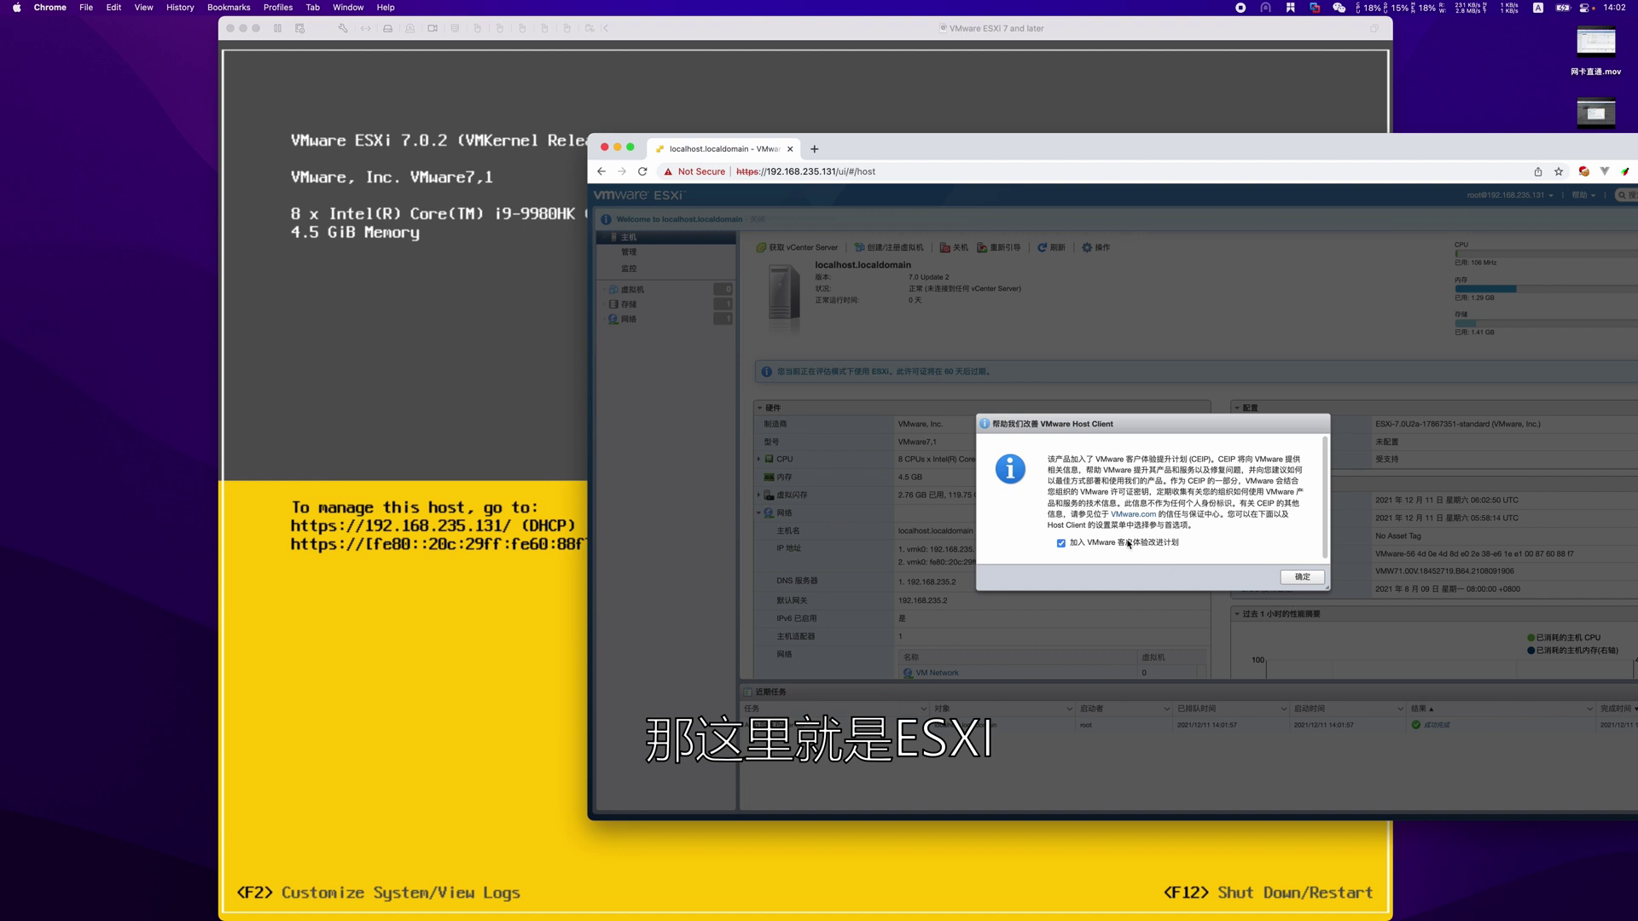
pyautogui.click(1302, 577)
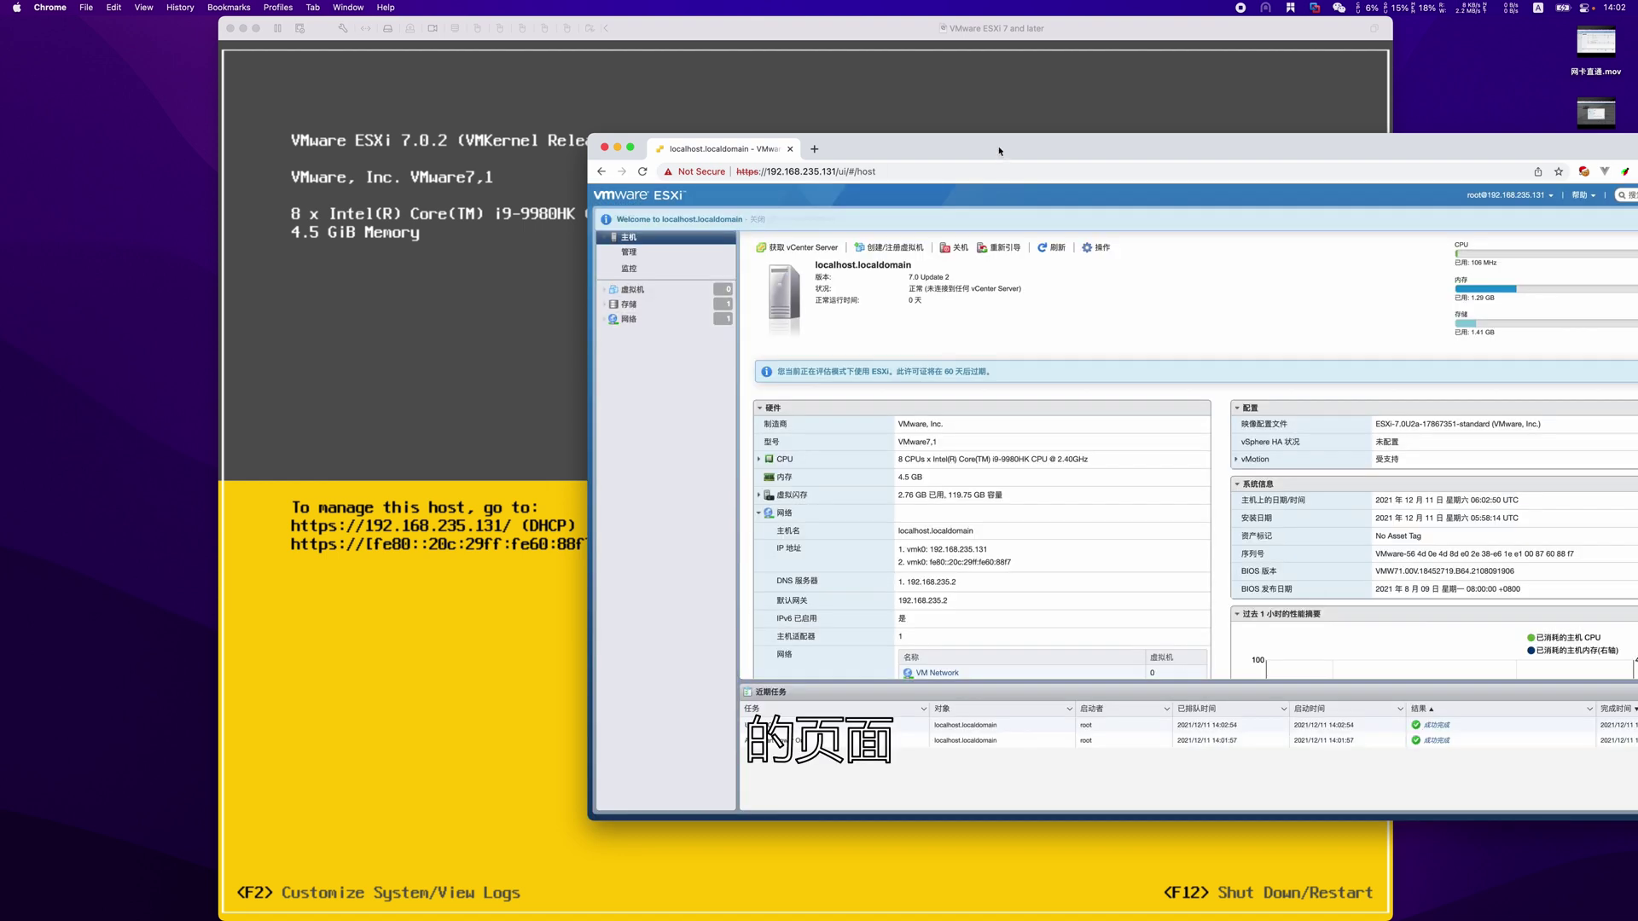
pyautogui.doubleClick(999, 151)
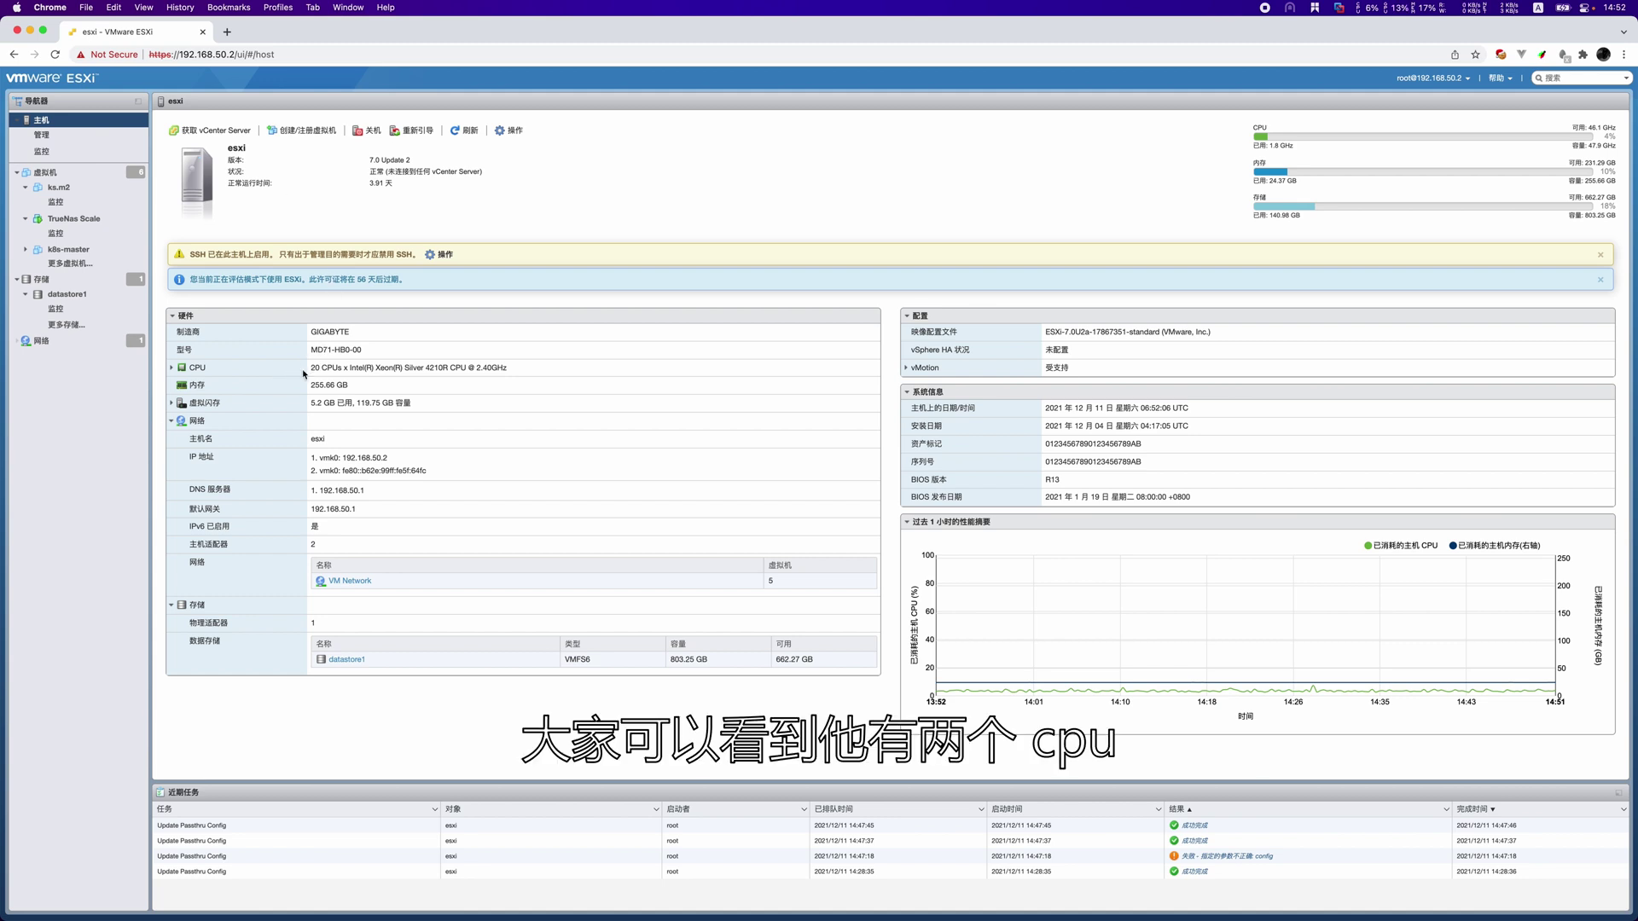
# Step: Examine the CPU details and memory size of the physical ESXi host at 192.168.50.2
pyautogui.click(173, 368)
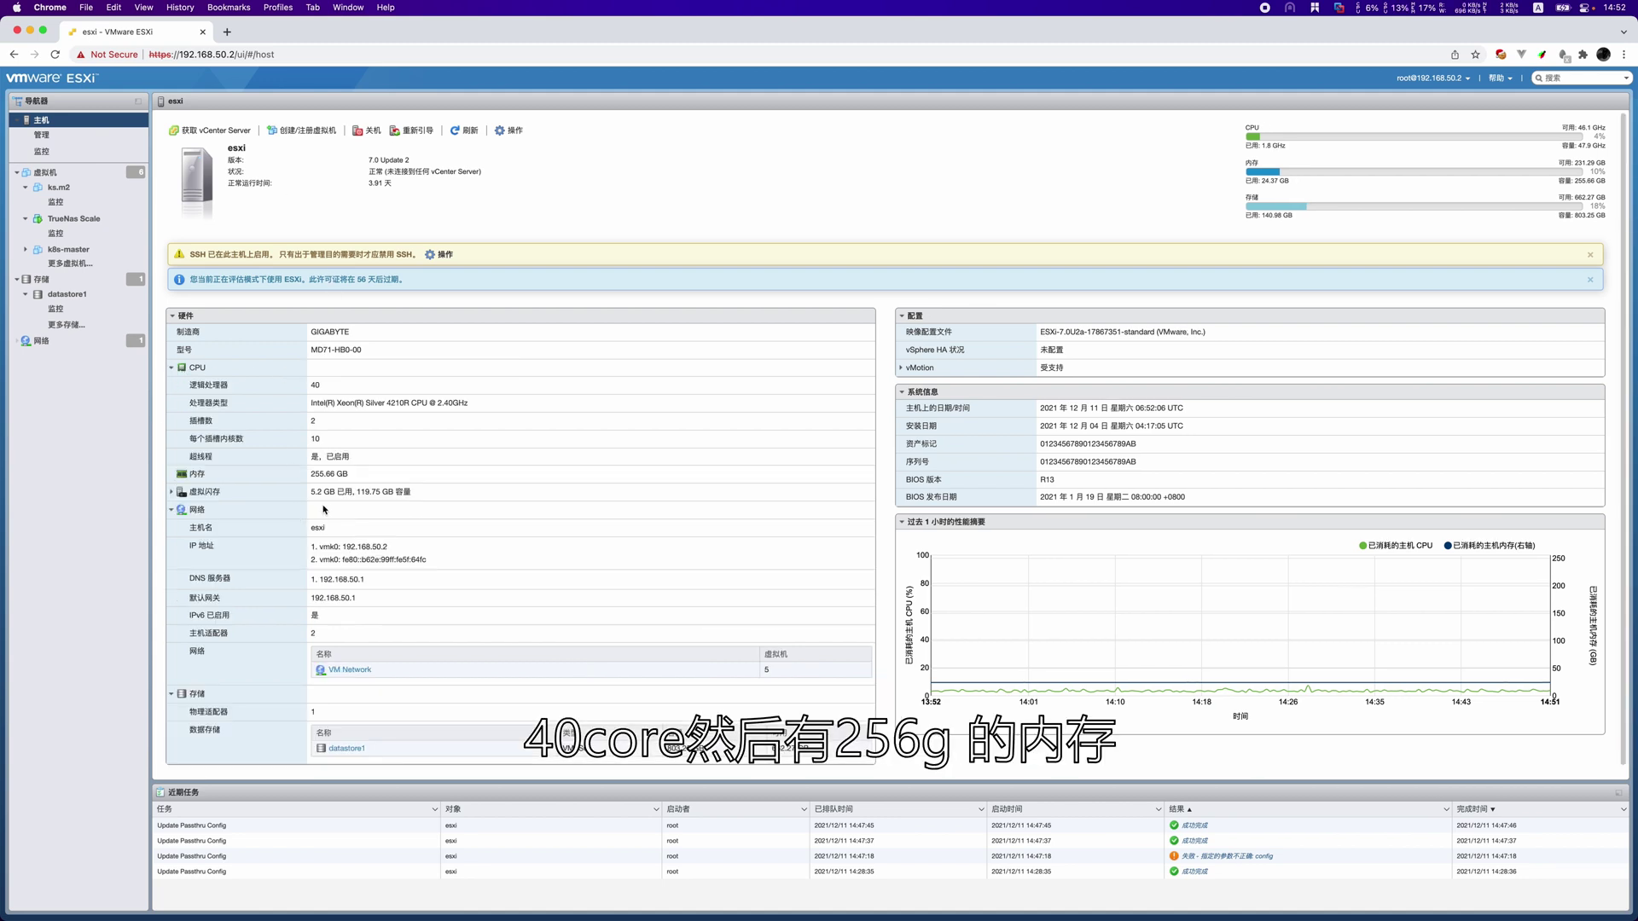
pyautogui.moveTo(319, 475); pyautogui.dragTo(395, 478)
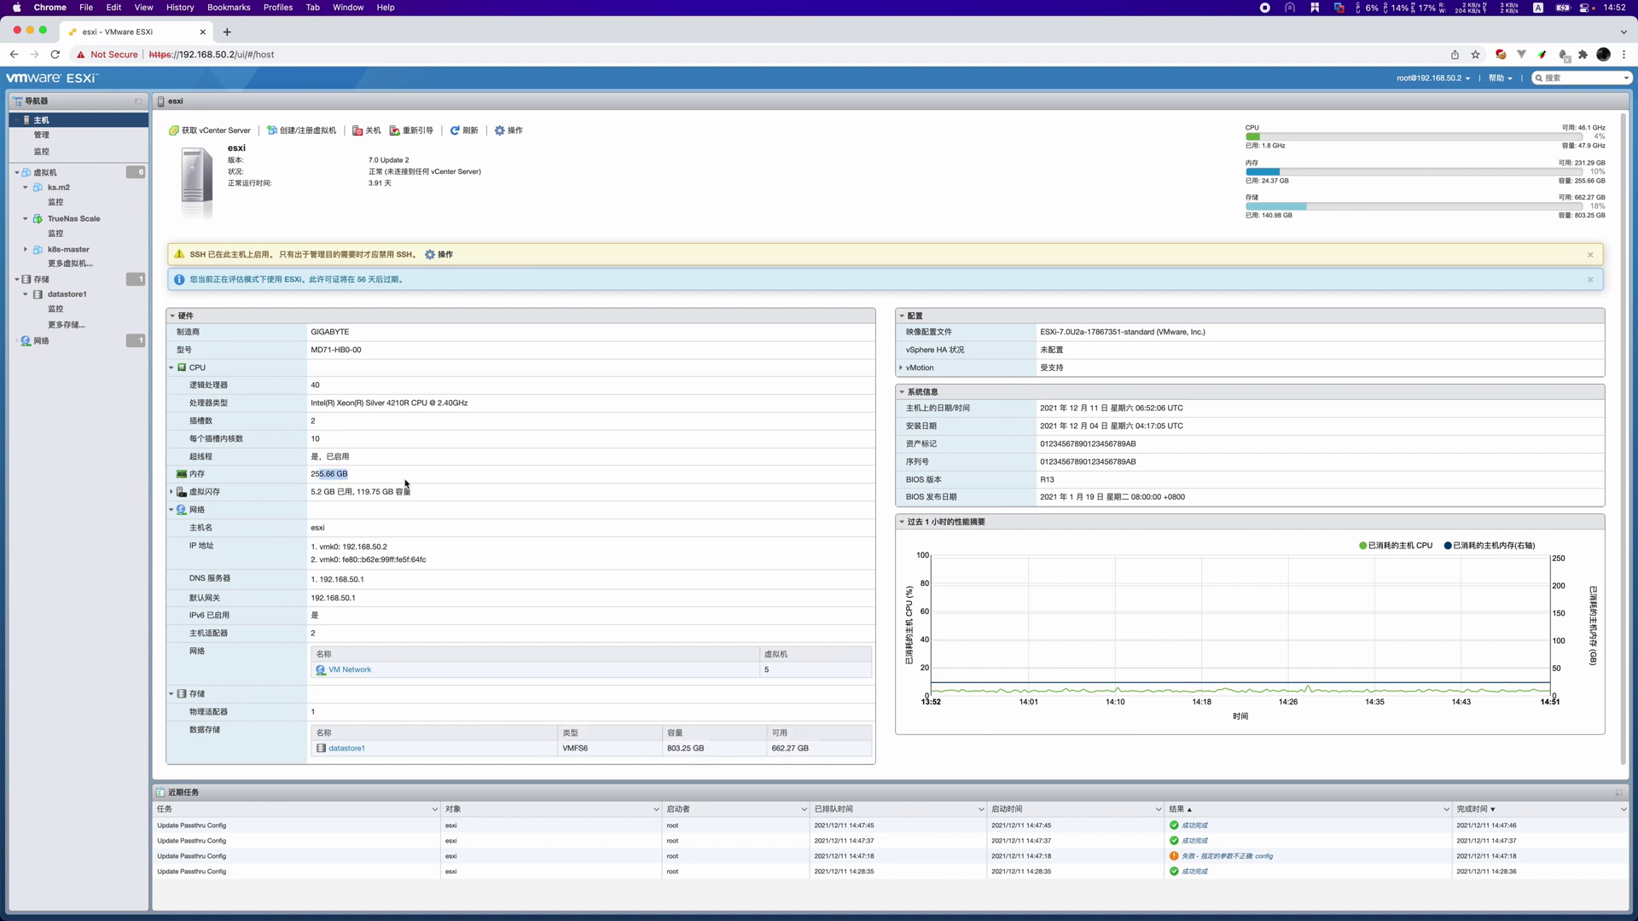
pyautogui.click(165, 228)
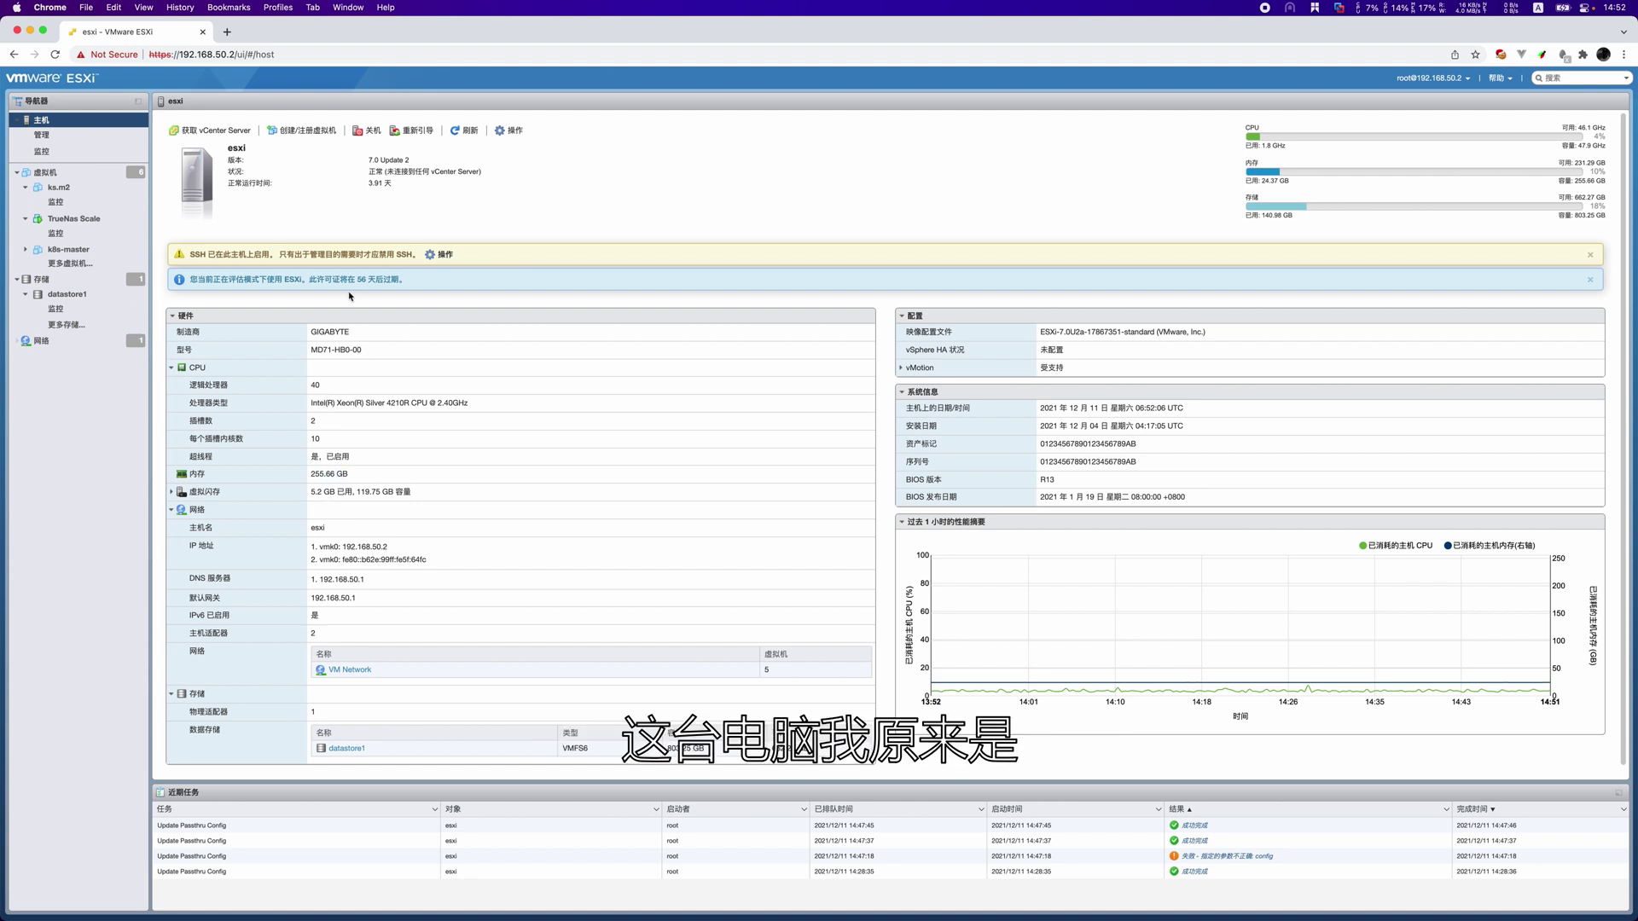
# Step: Look over the TrueNas Scale virtual machine, the virtual machine list and the host's PCI devices
pyautogui.click(75, 218)
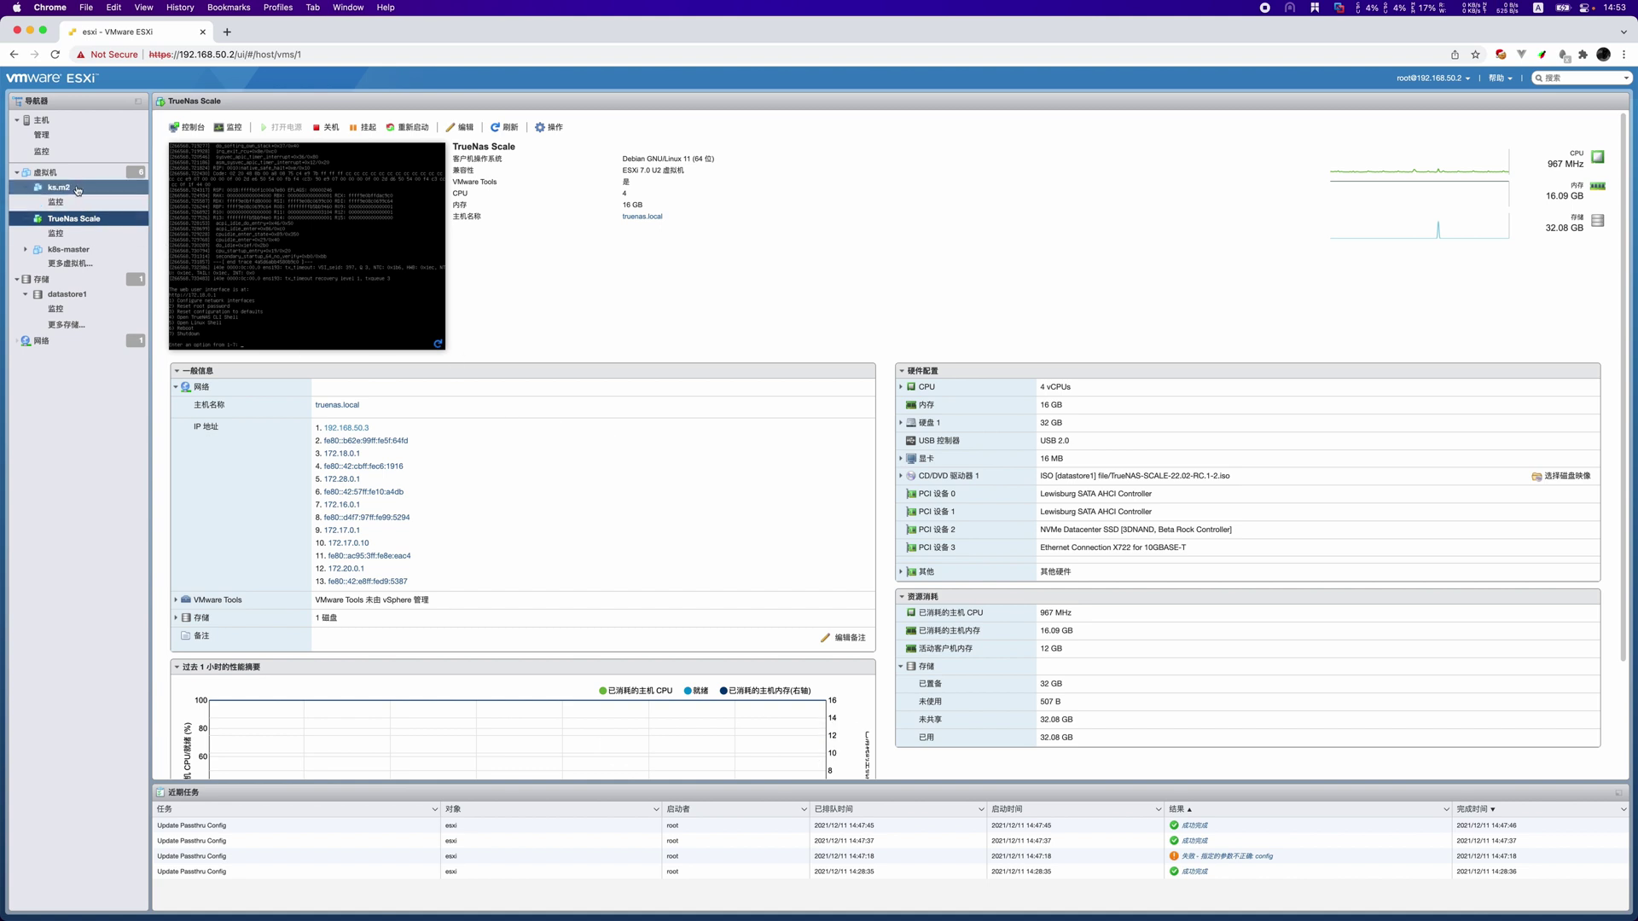
pyautogui.click(51, 173)
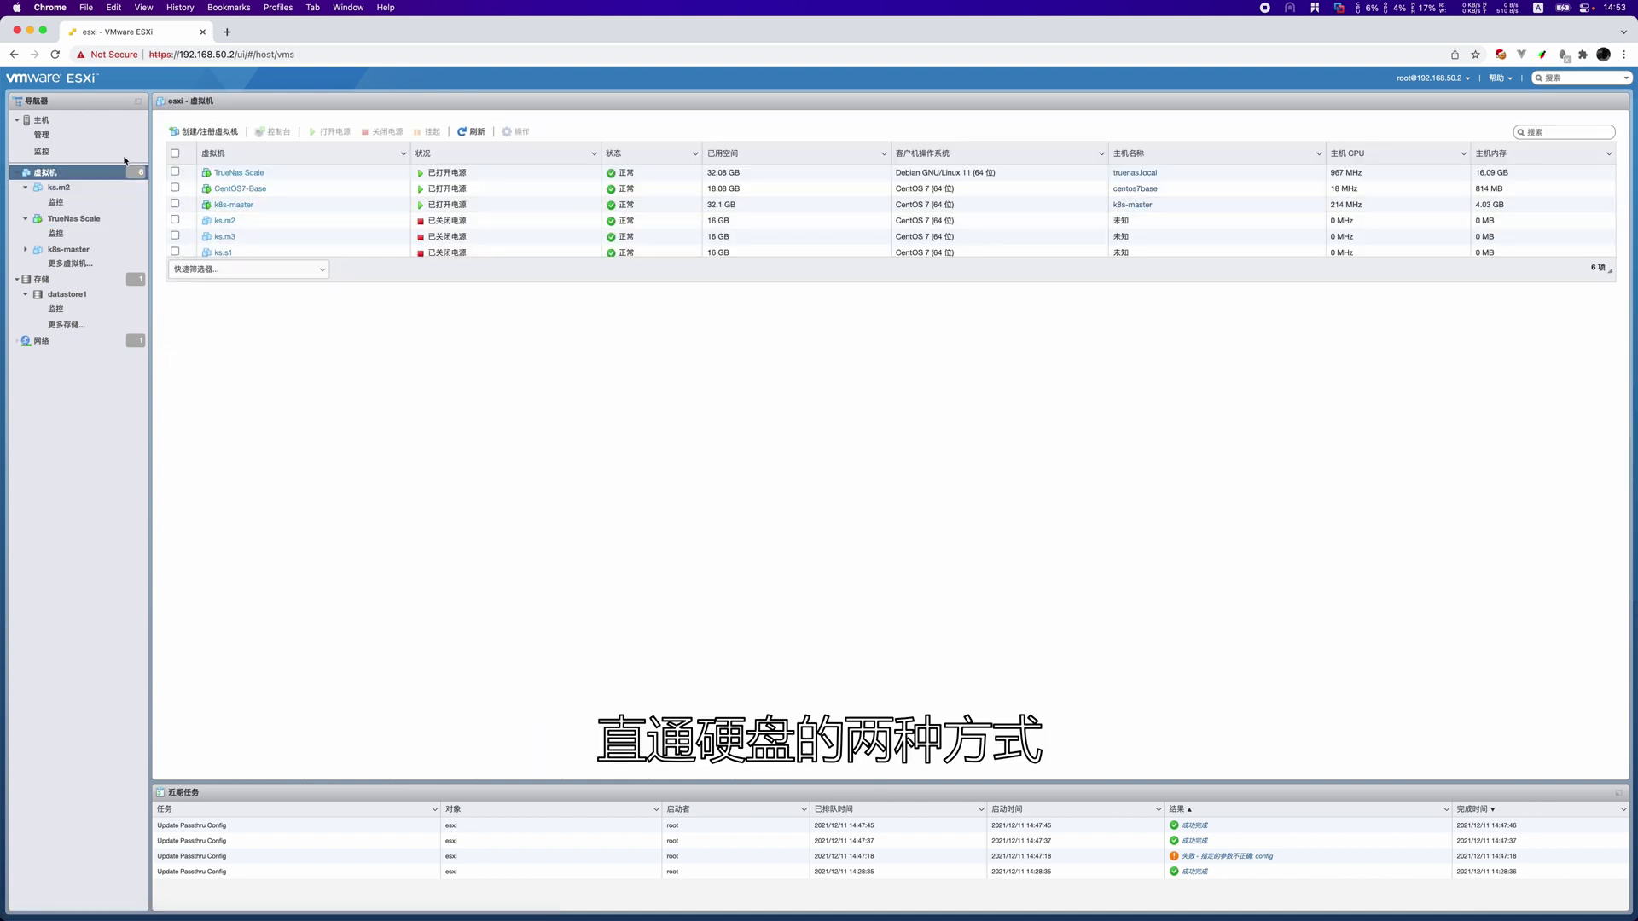
pyautogui.click(77, 125)
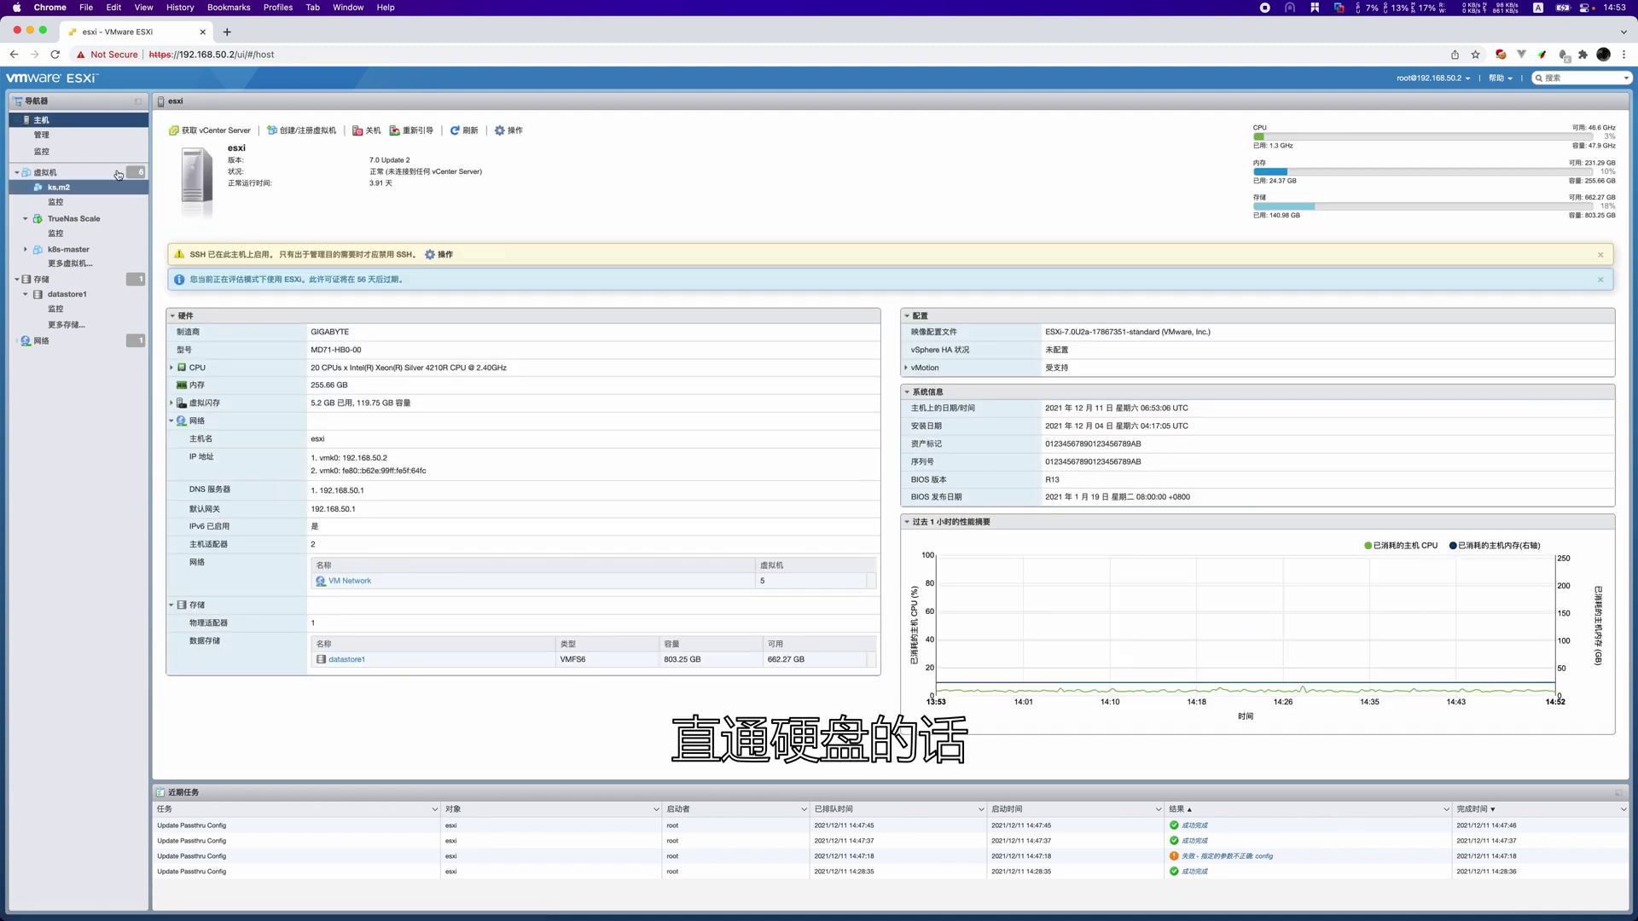
pyautogui.click(41, 135)
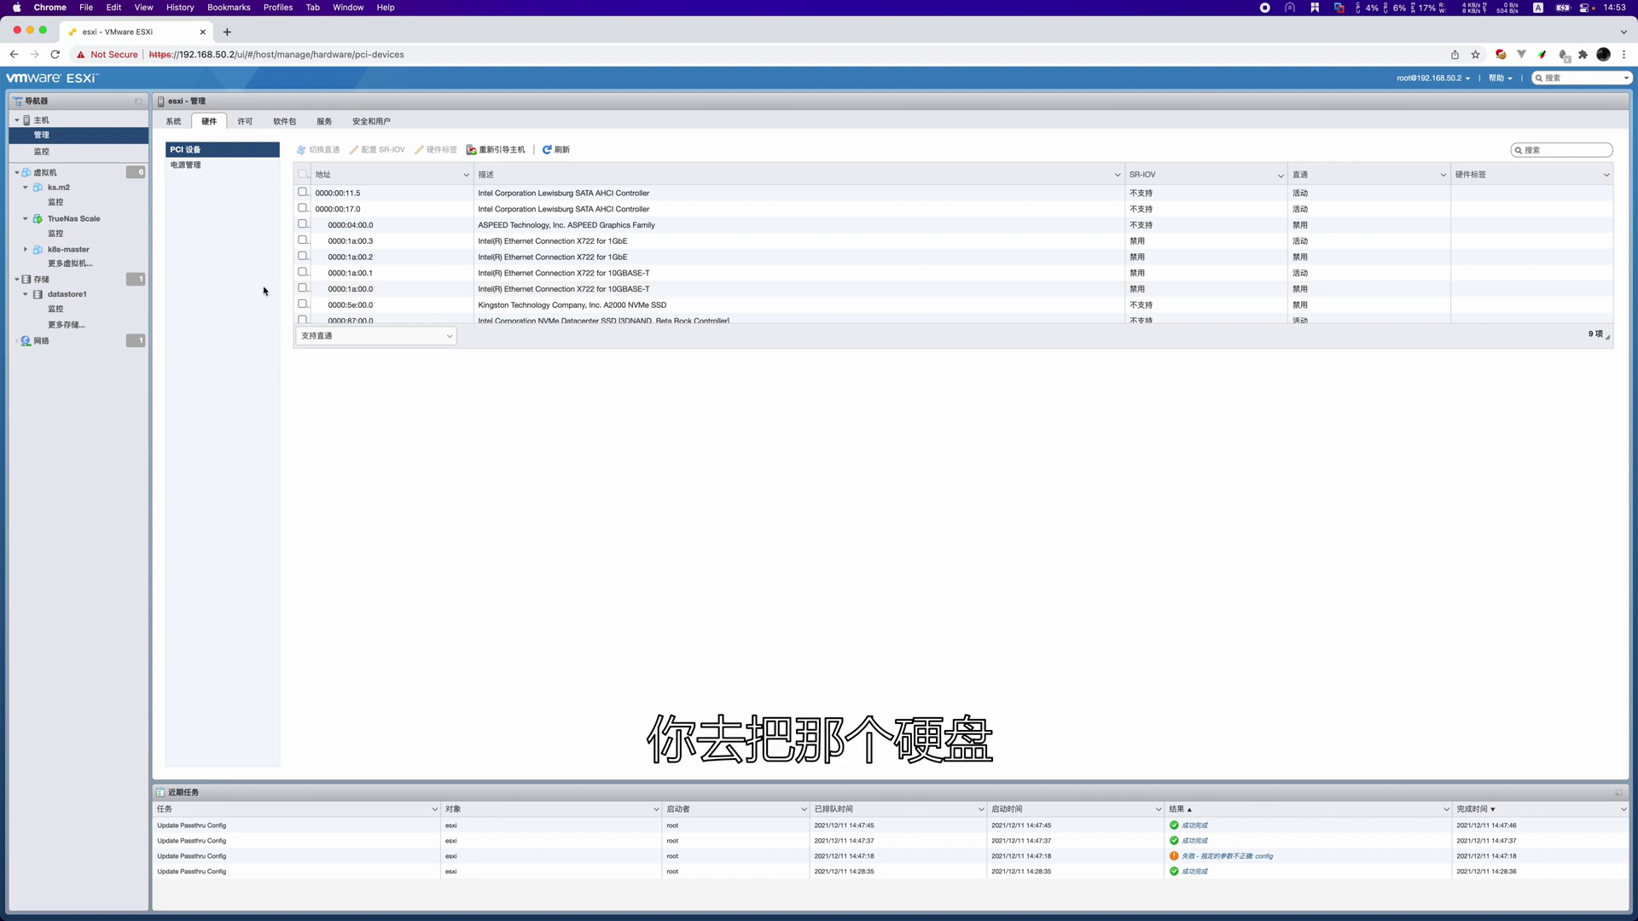
# Step: Browse datastore1 to inspect the CentOS7-Base.vmdk disk file in the CentOS7-Base folder, and close the datastore browser
pyautogui.click(71, 294)
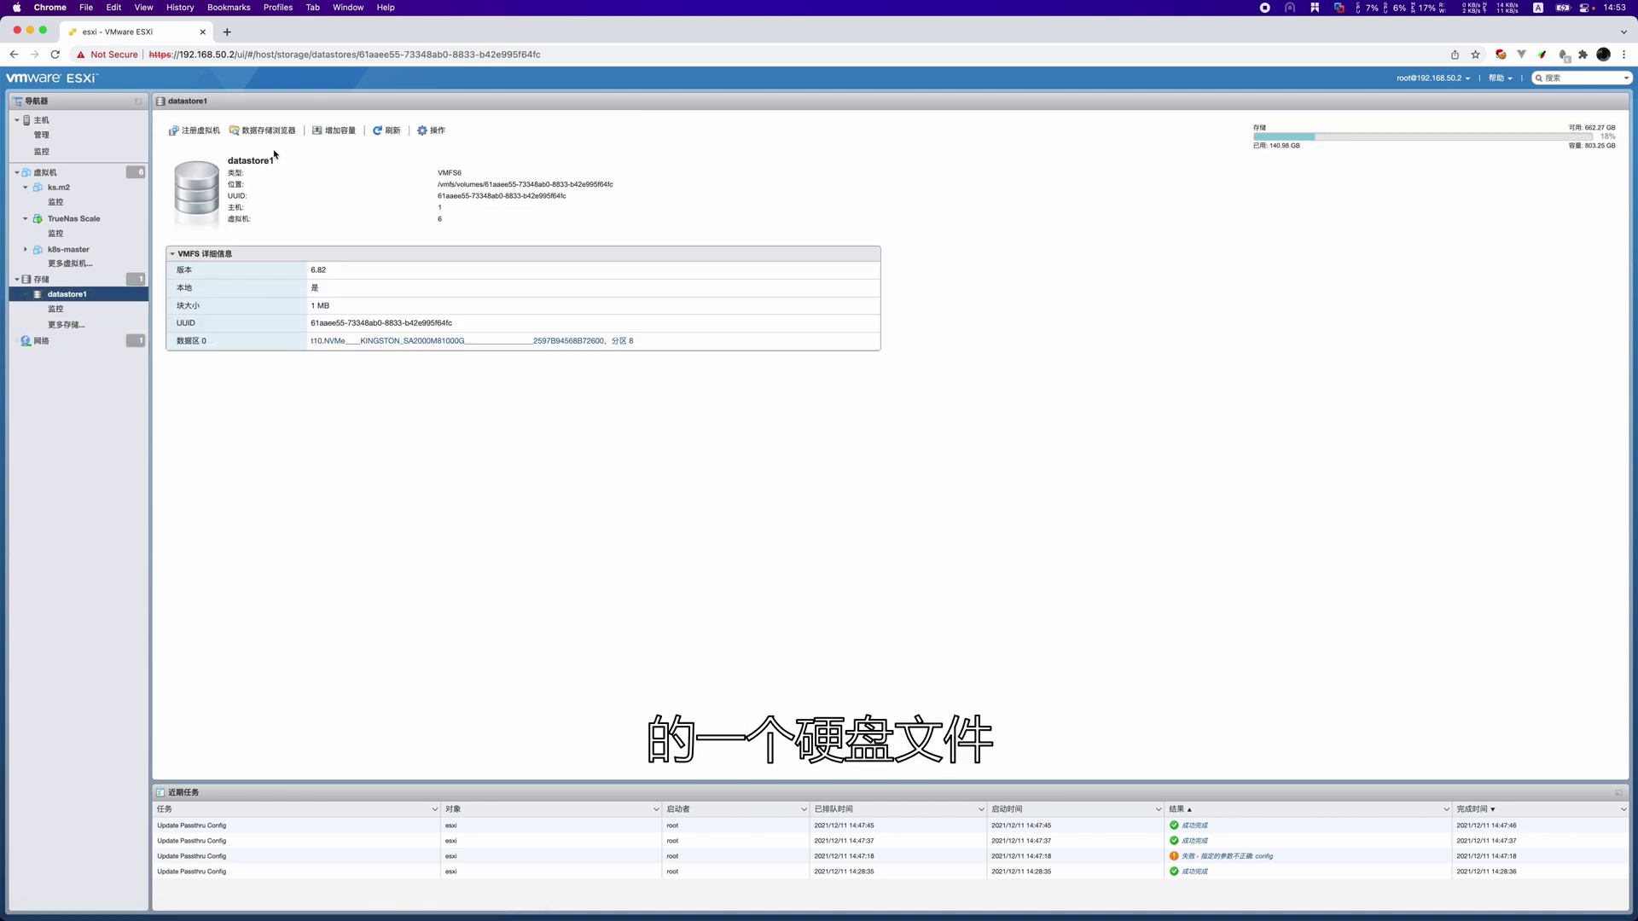
pyautogui.click(262, 130)
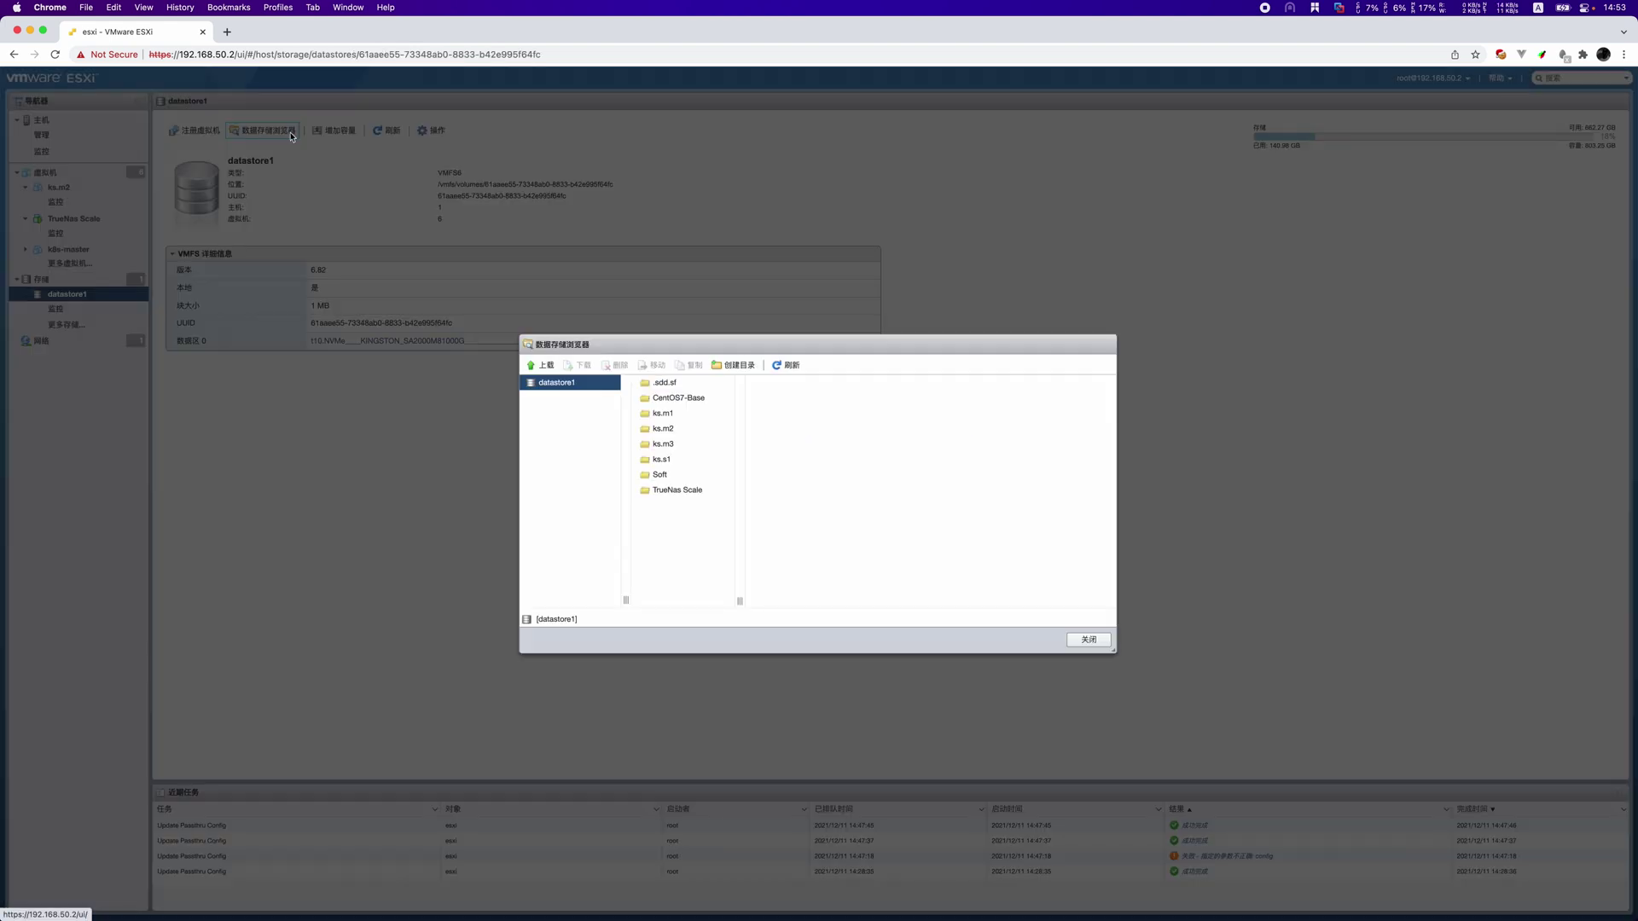
pyautogui.click(697, 406)
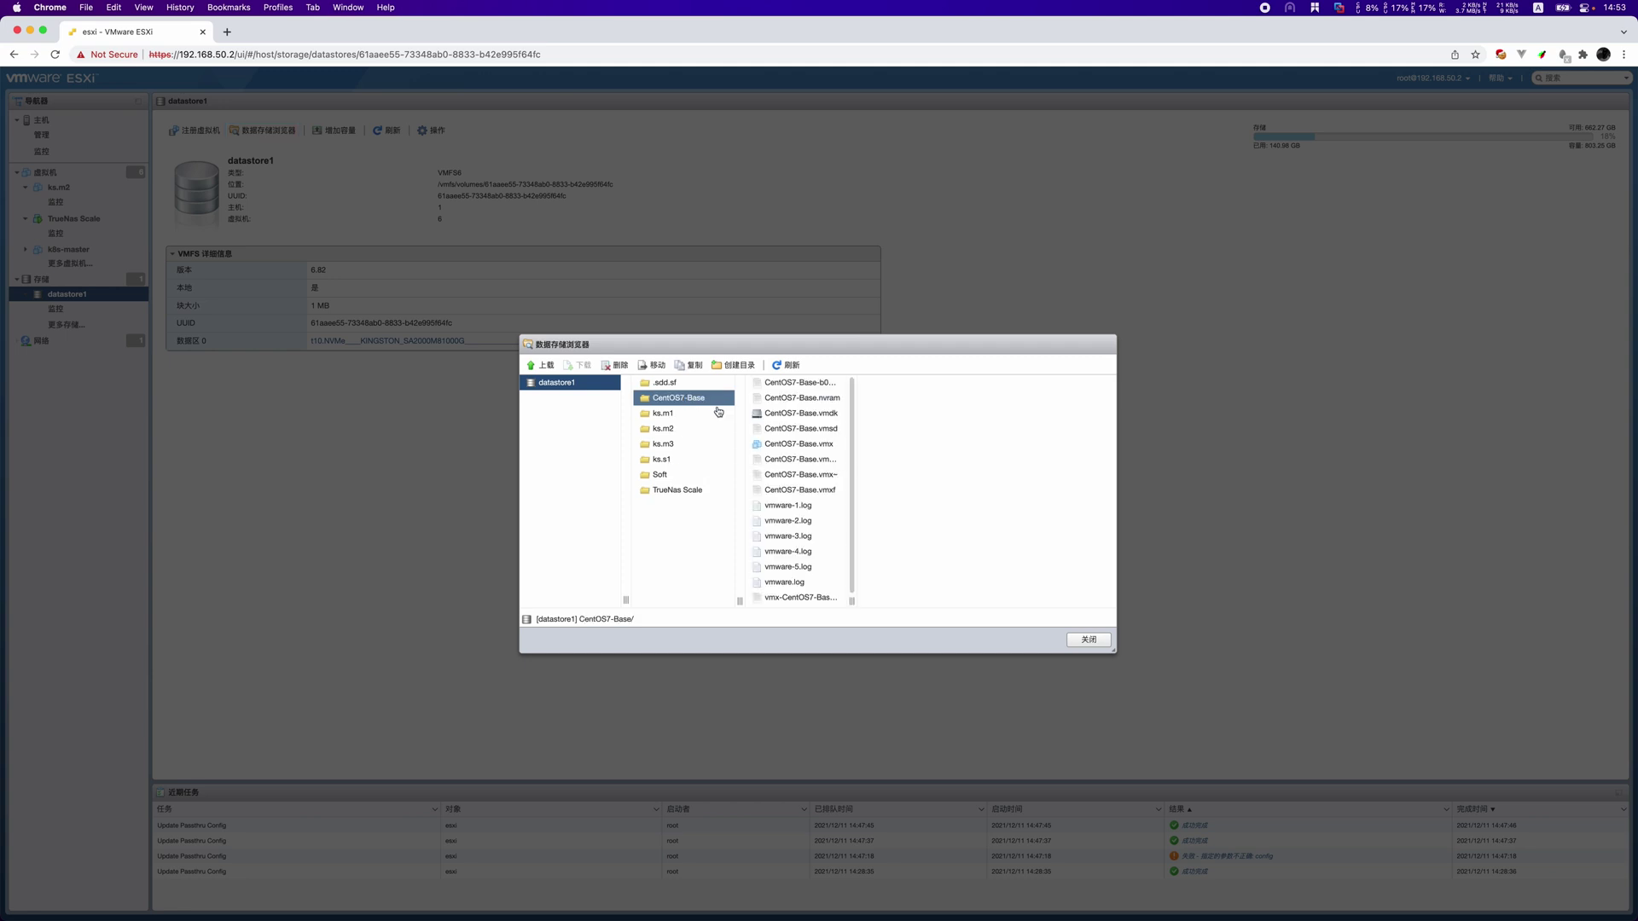
pyautogui.click(842, 417)
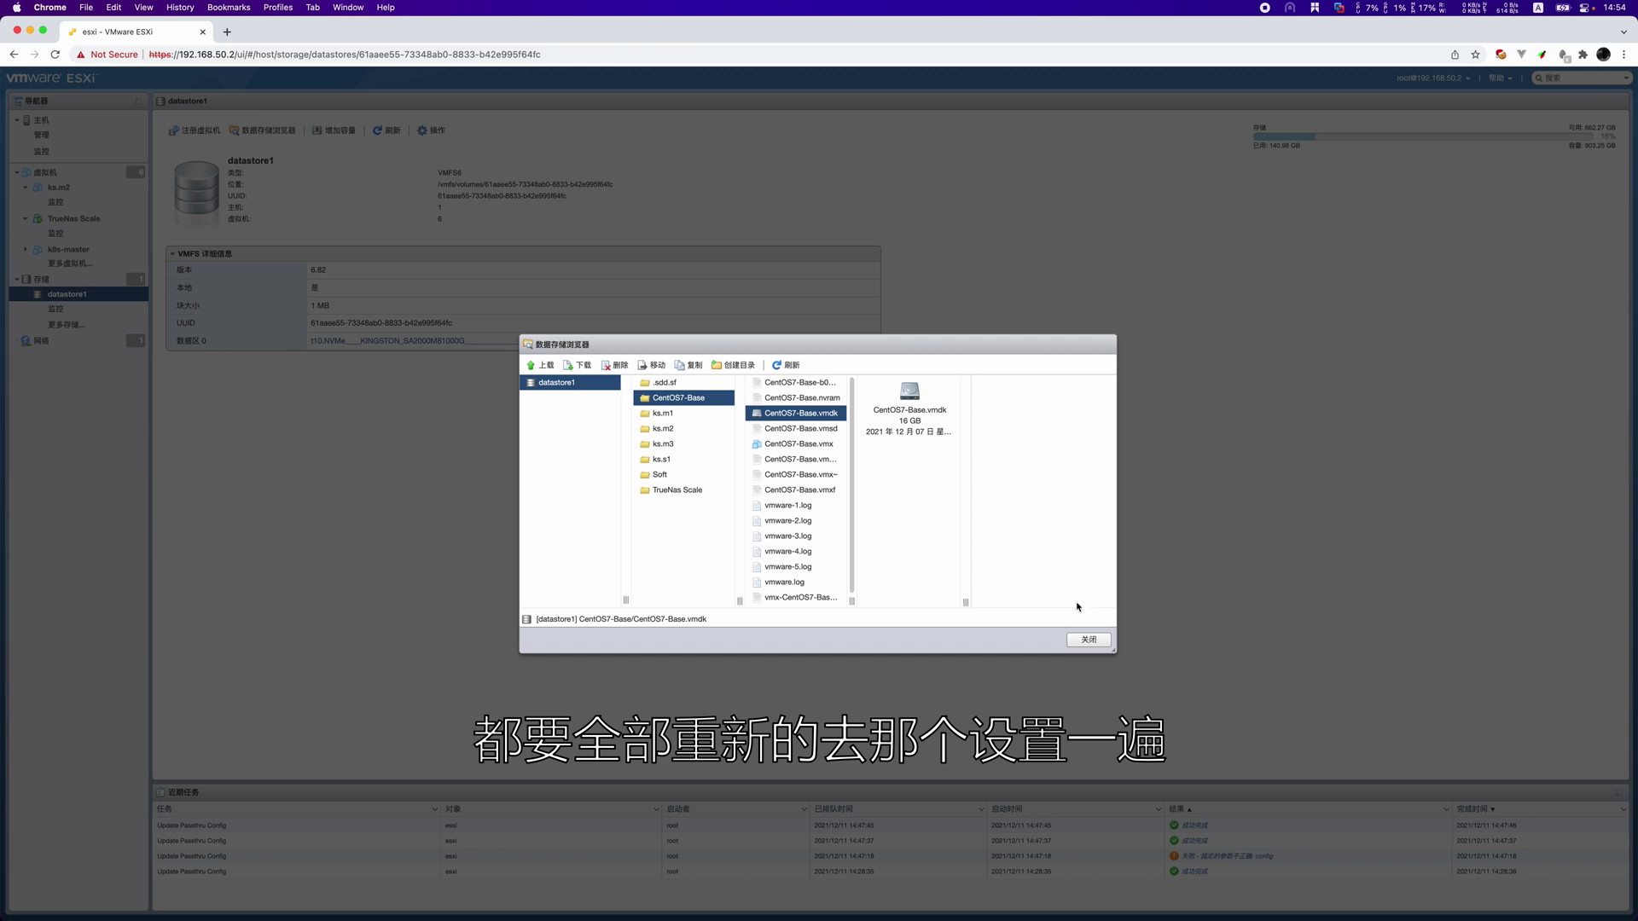
pyautogui.click(1089, 640)
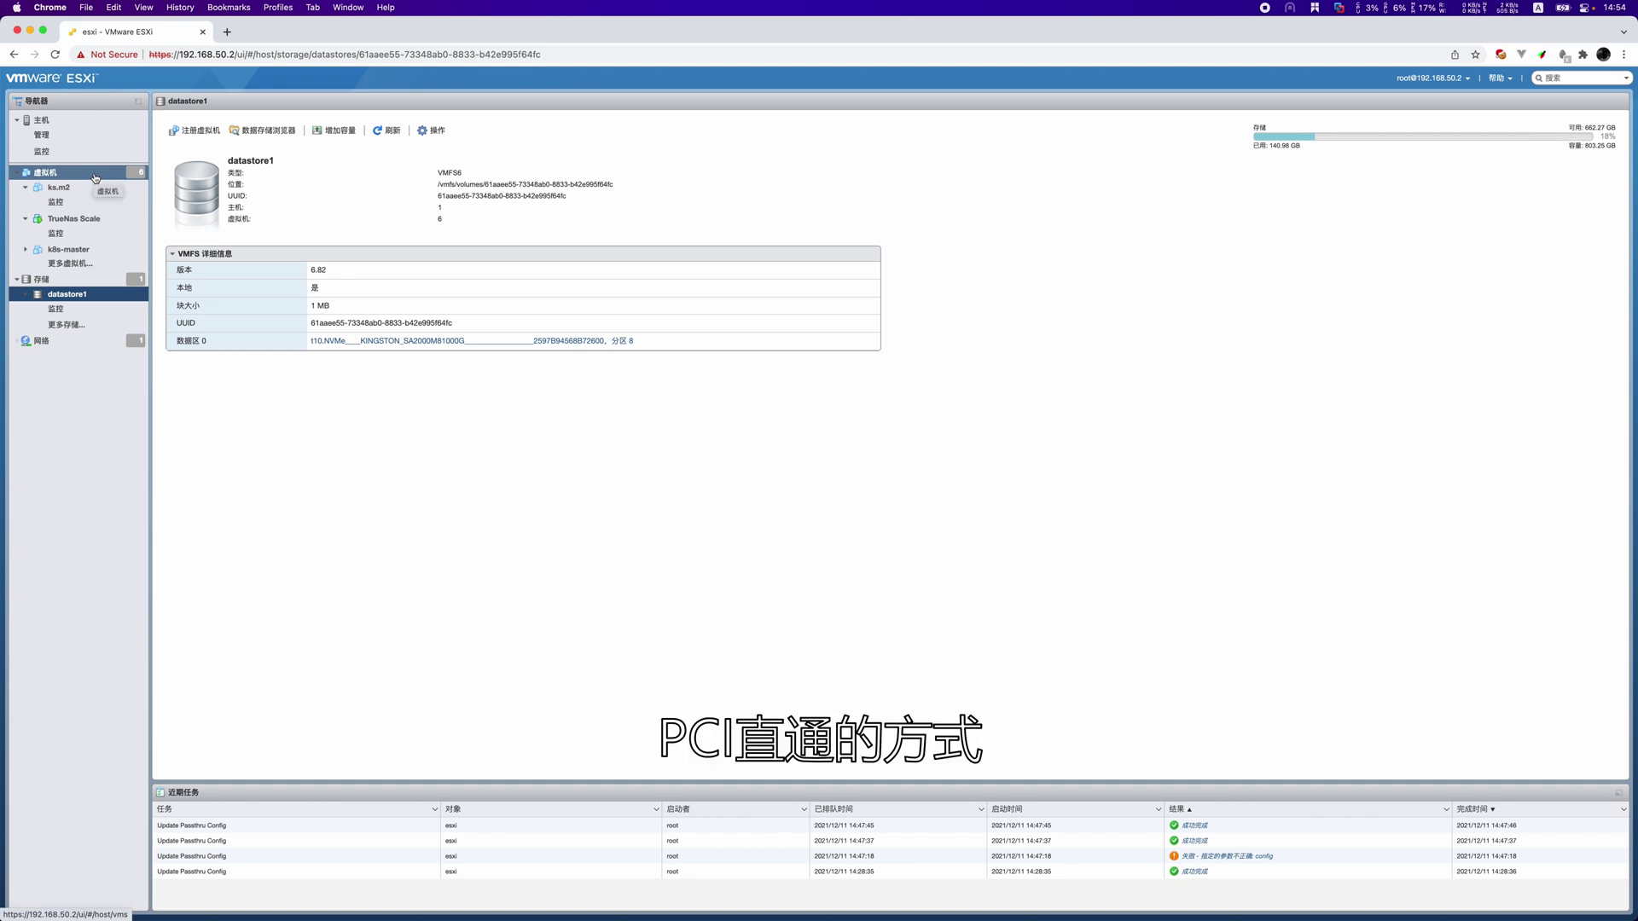
# Step: Filter the host's services by "ssh" and check the TSM-SSH service and its available actions
pyautogui.click(42, 123)
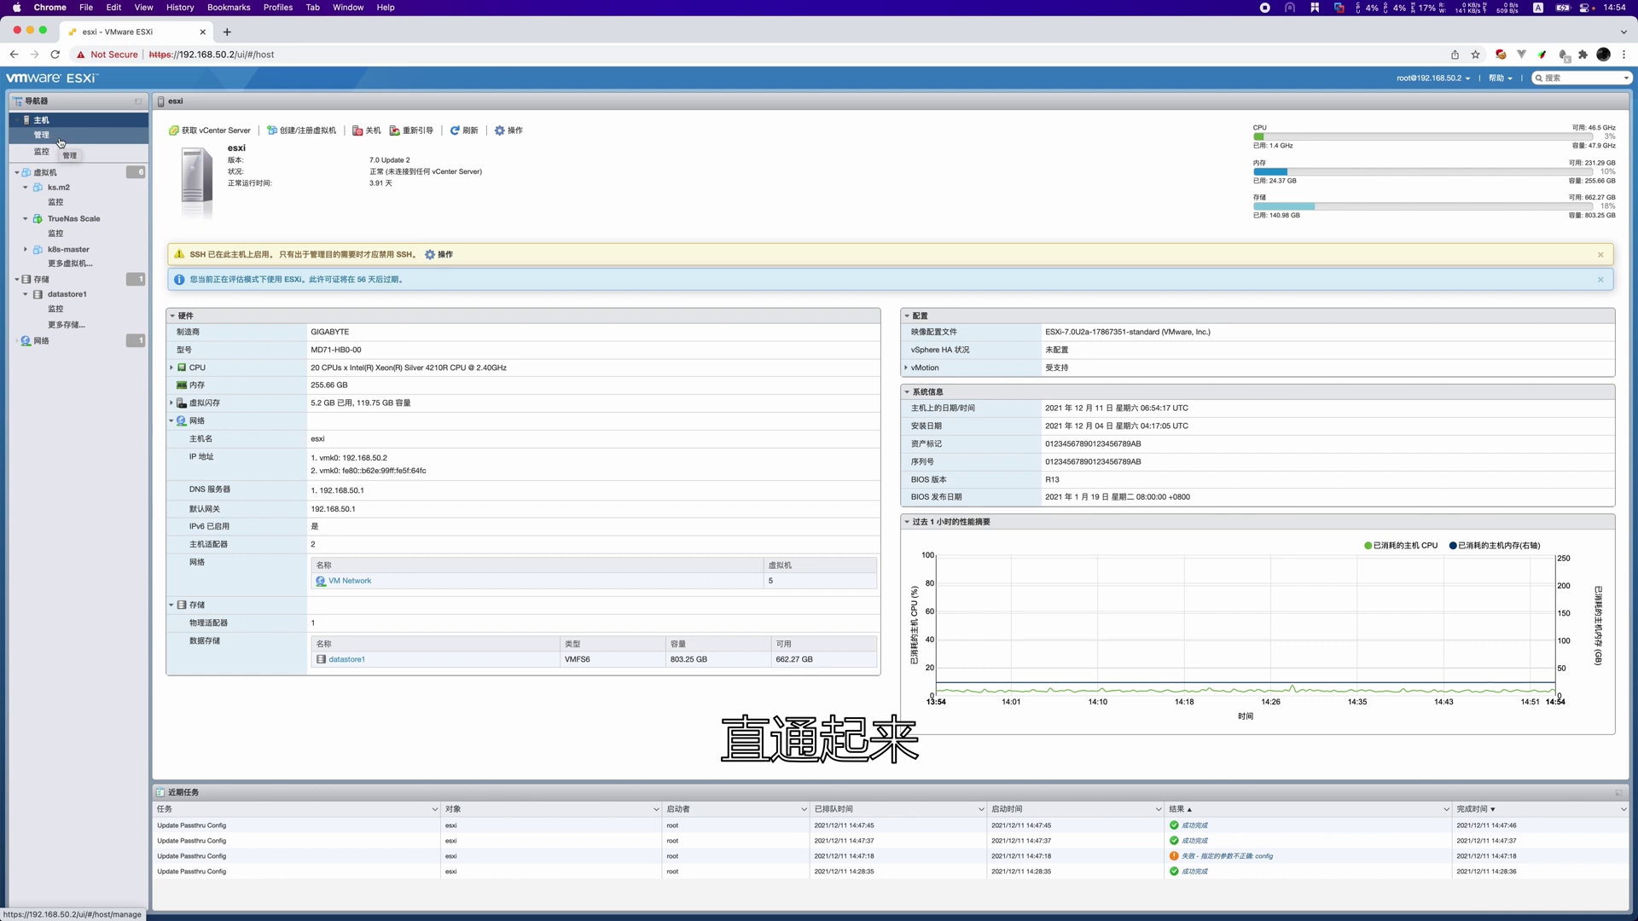
pyautogui.click(42, 137)
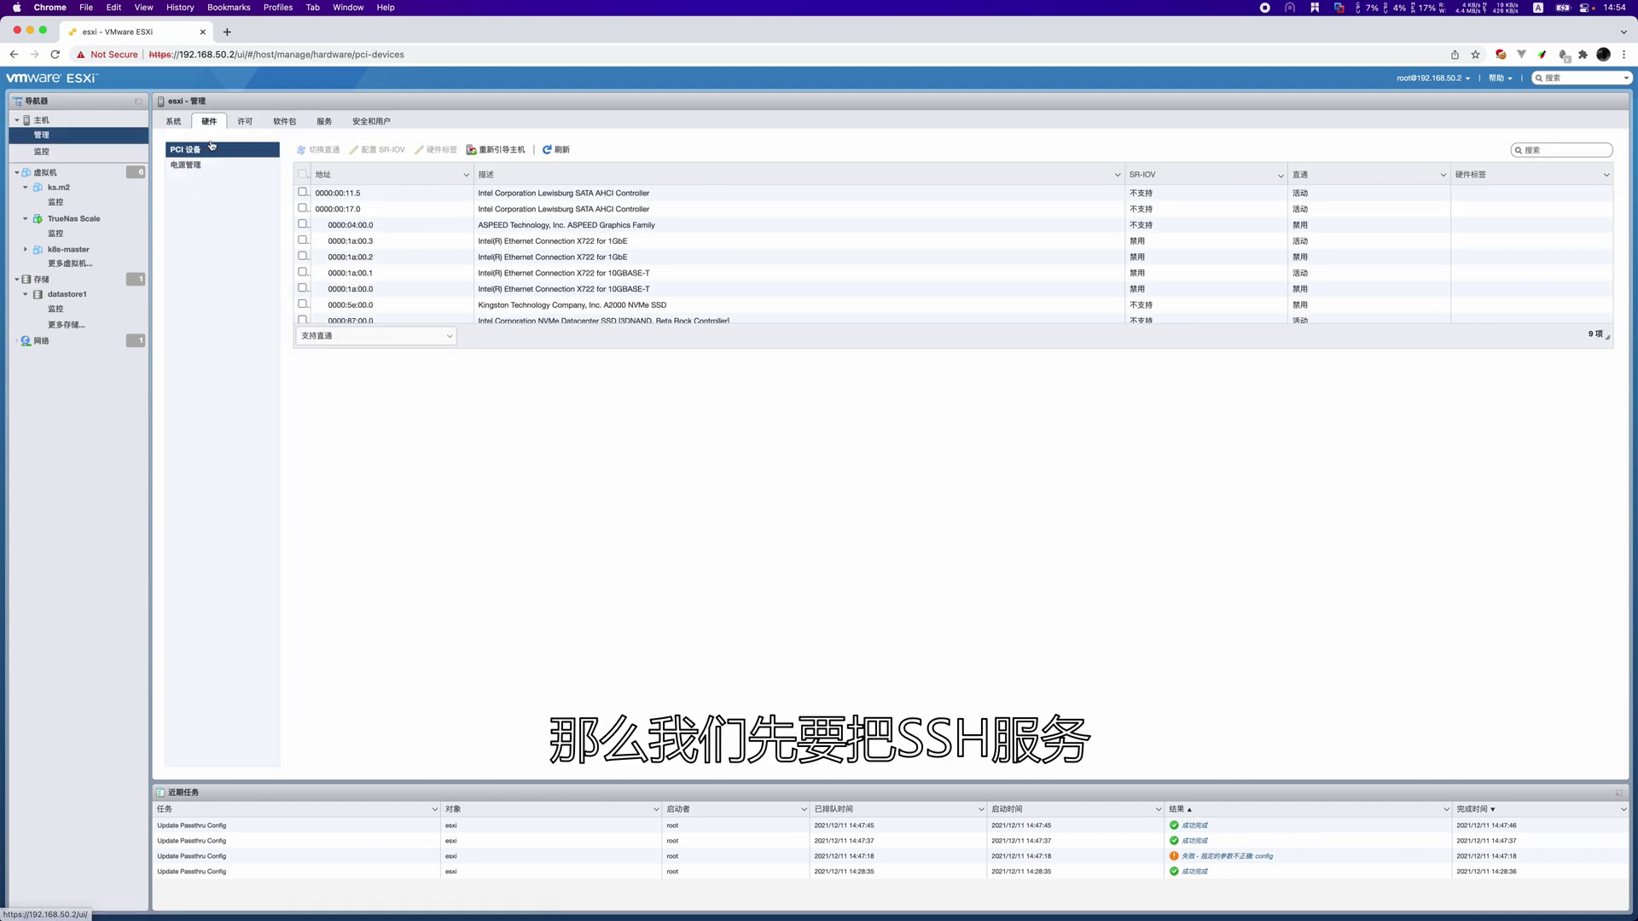
pyautogui.click(324, 121)
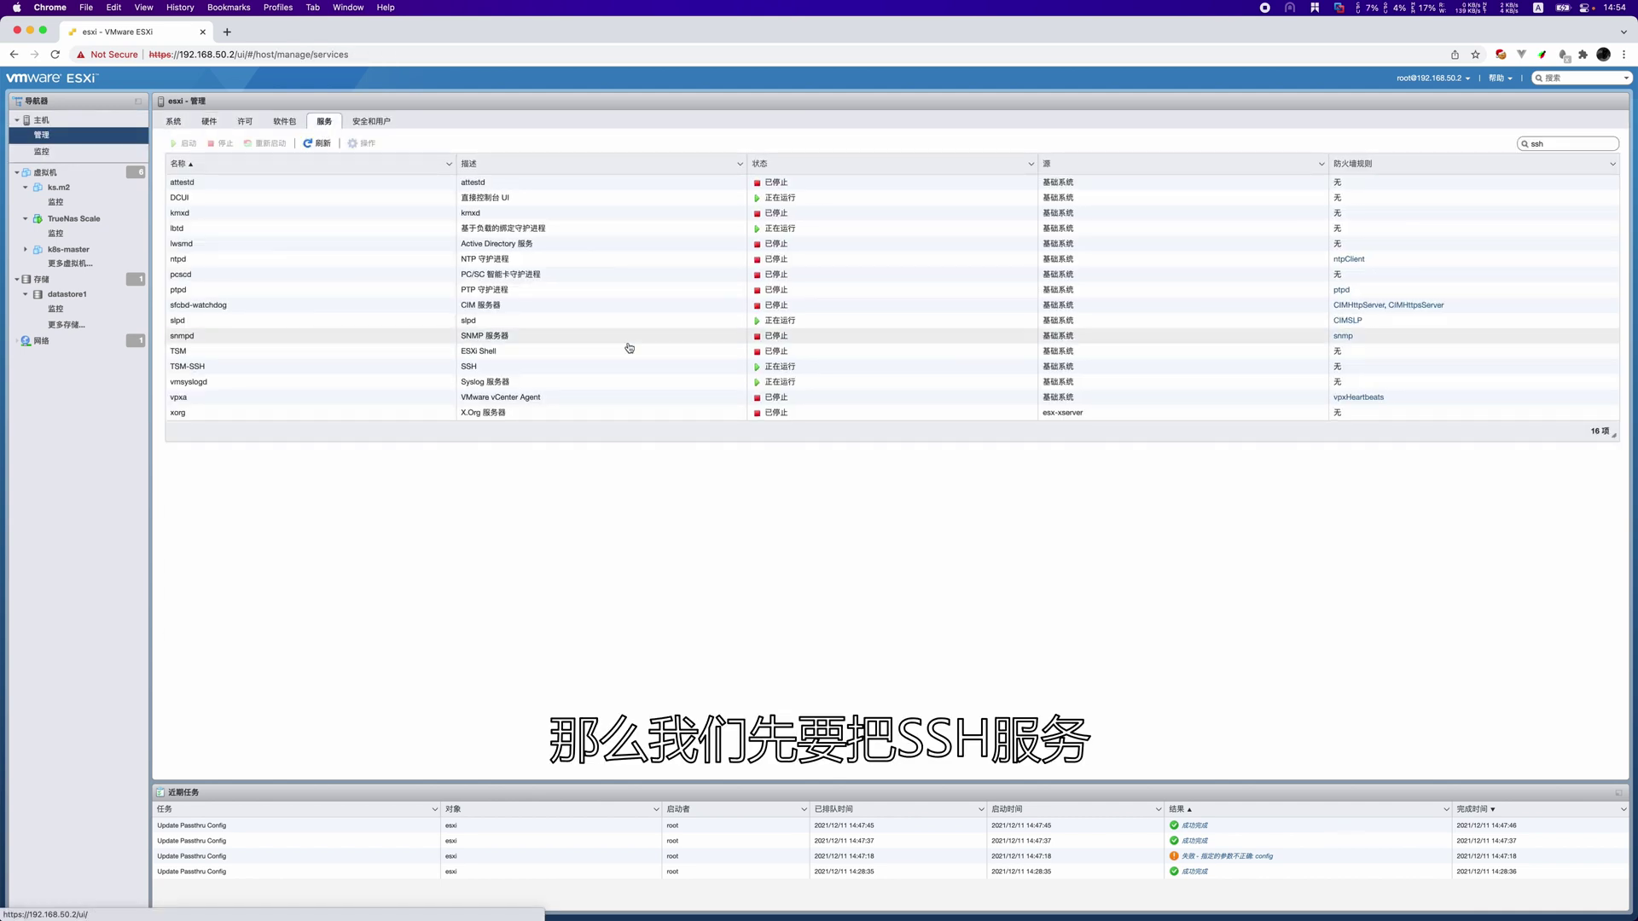
pyautogui.click(1613, 145)
pyautogui.write('ssh')
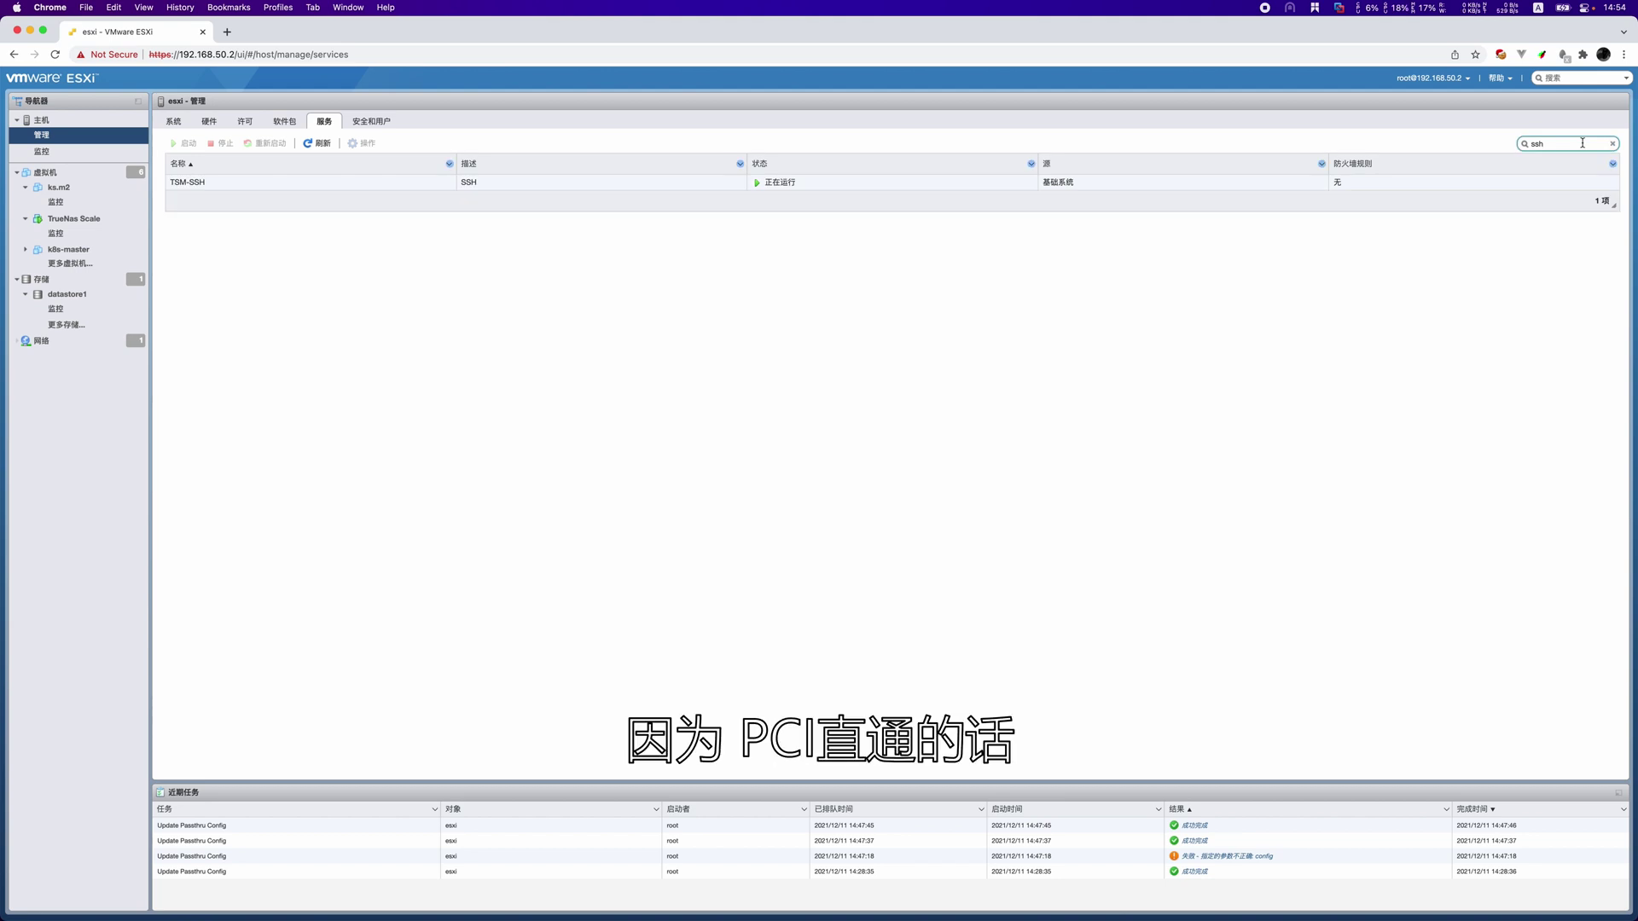
pyautogui.click(673, 181)
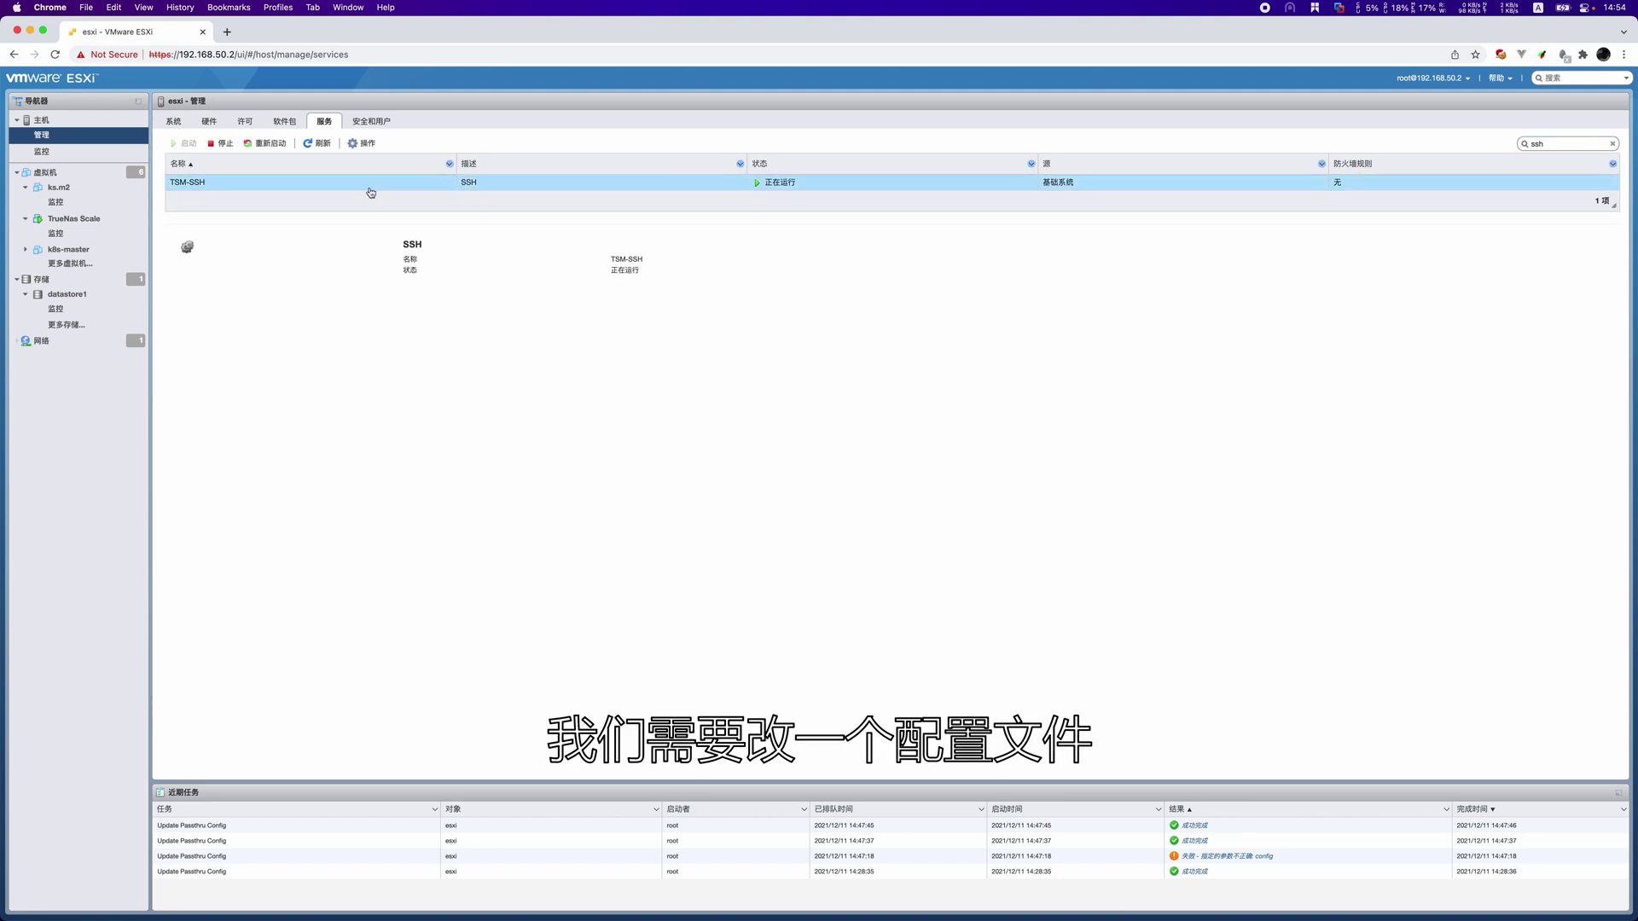
pyautogui.click(364, 145)
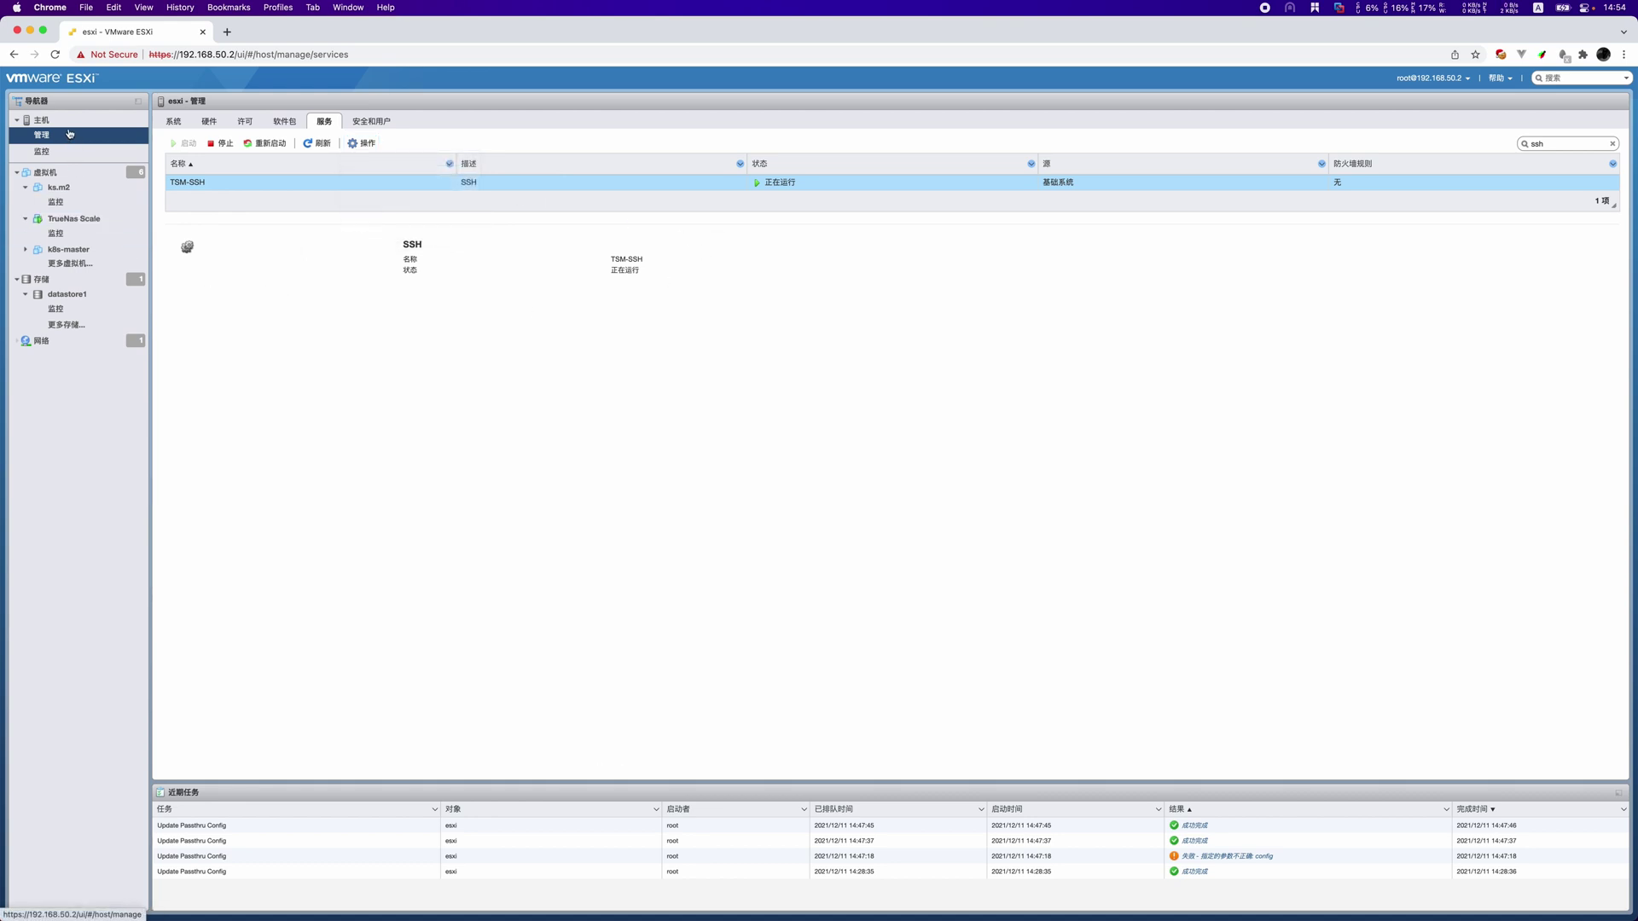
# Step: Return to the host's PCI device list and remove its passthrough filter to show all devices
pyautogui.click(41, 120)
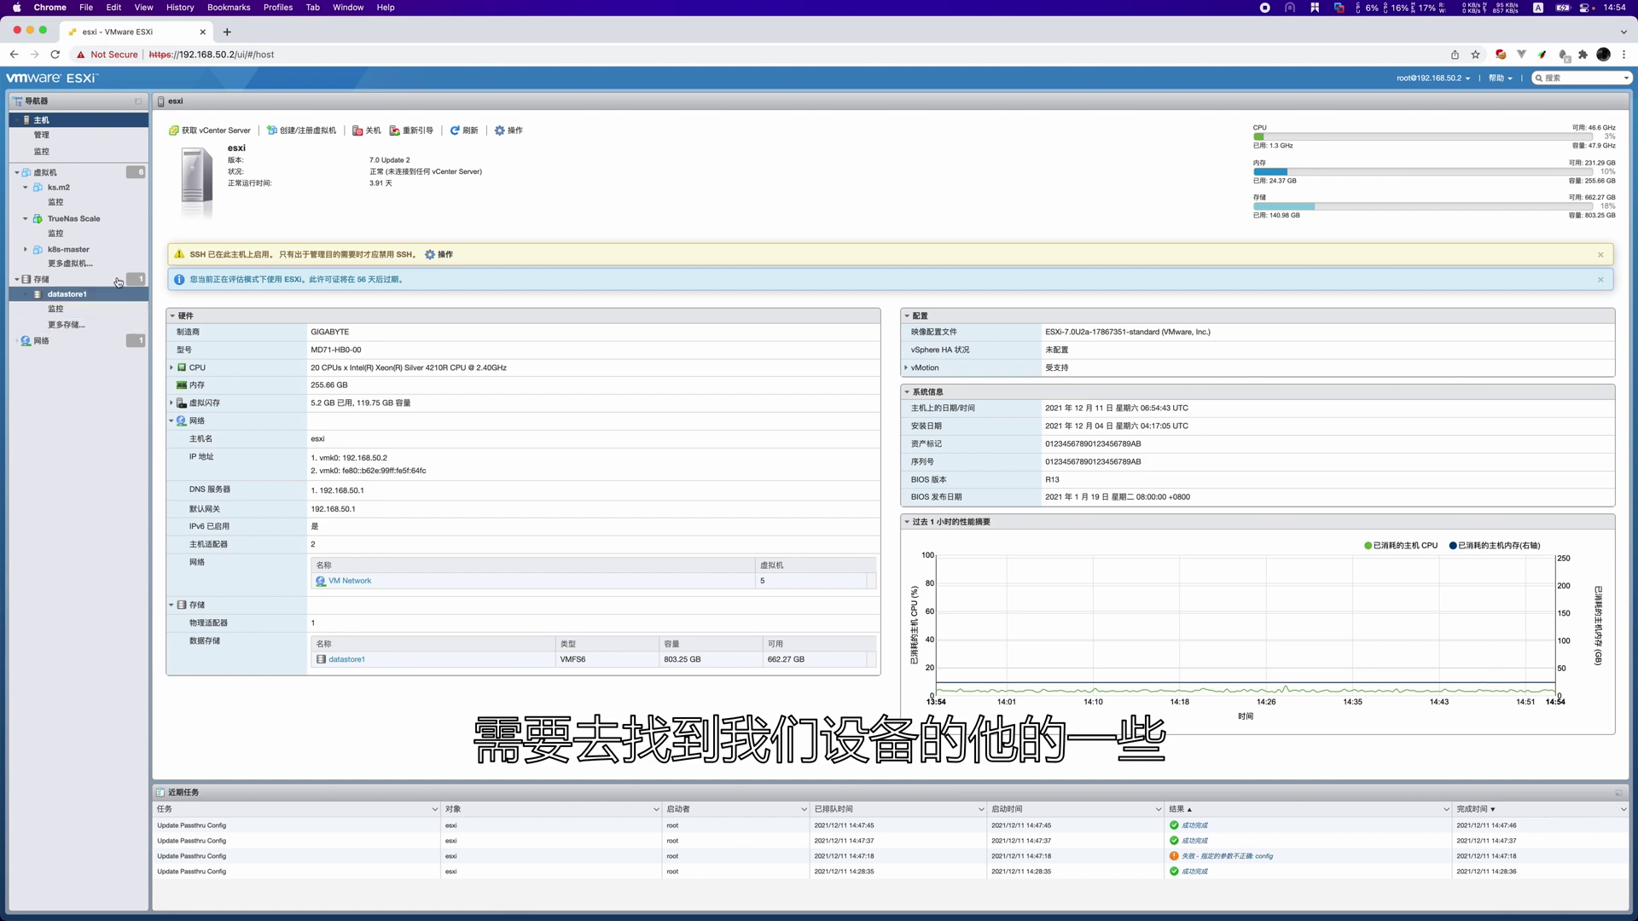
pyautogui.click(41, 134)
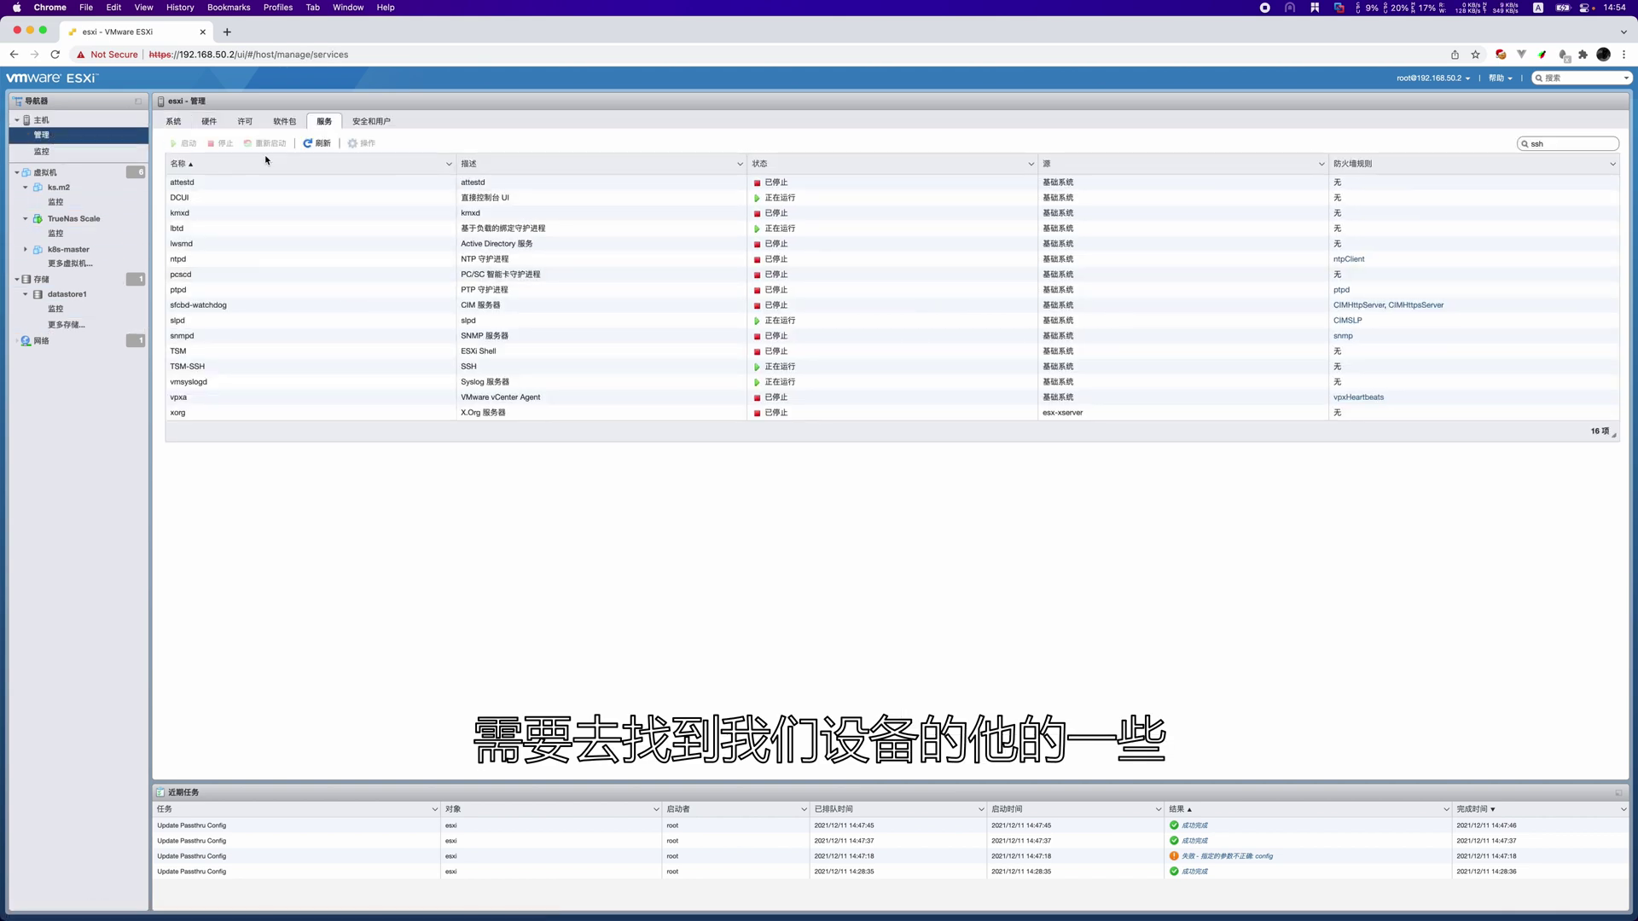
pyautogui.click(245, 122)
pyautogui.click(209, 121)
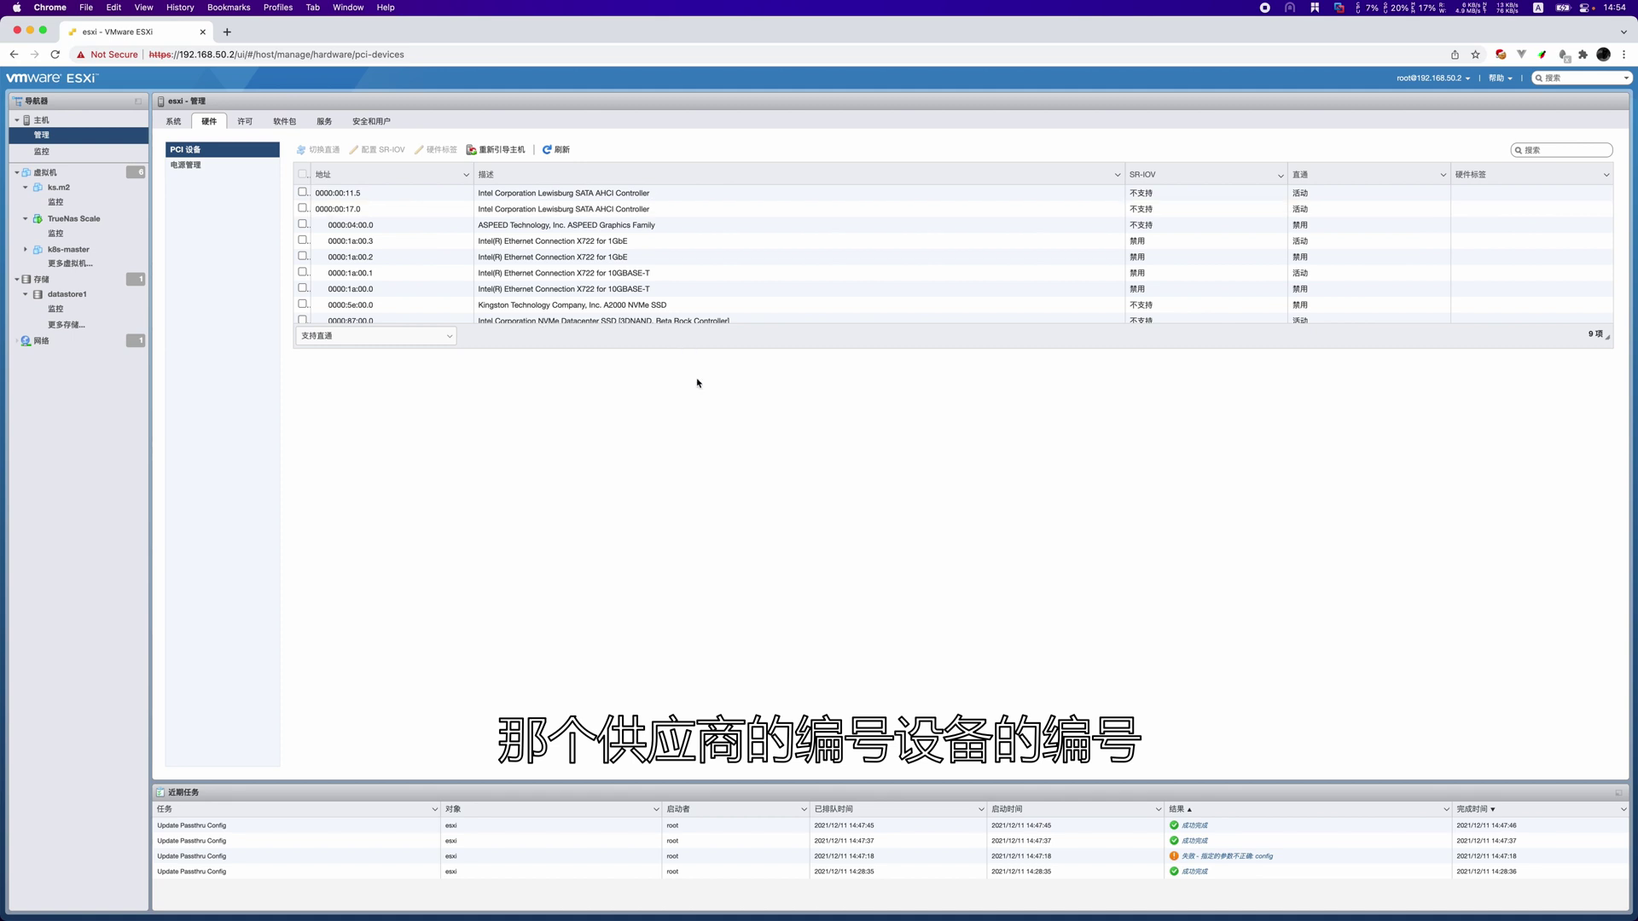
pyautogui.click(404, 338)
pyautogui.click(365, 322)
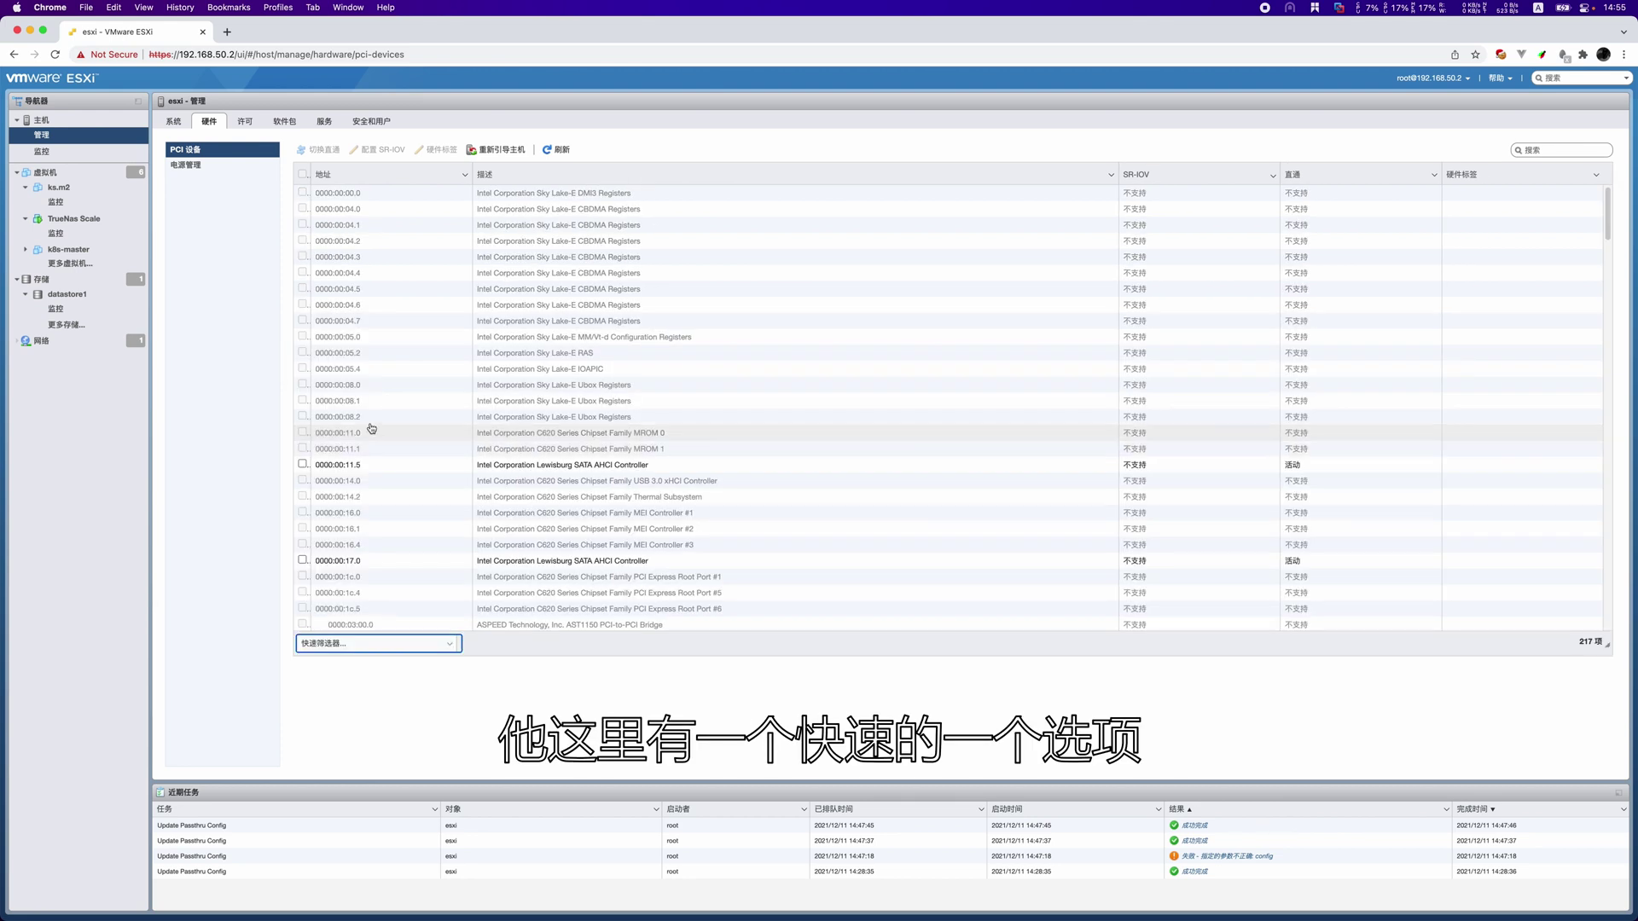
# Step: Filter the PCI devices to 支持直通 and inspect the IDs of the Lewisburg SATA AHCI Controller at 0000:00:17.0
pyautogui.click(382, 644)
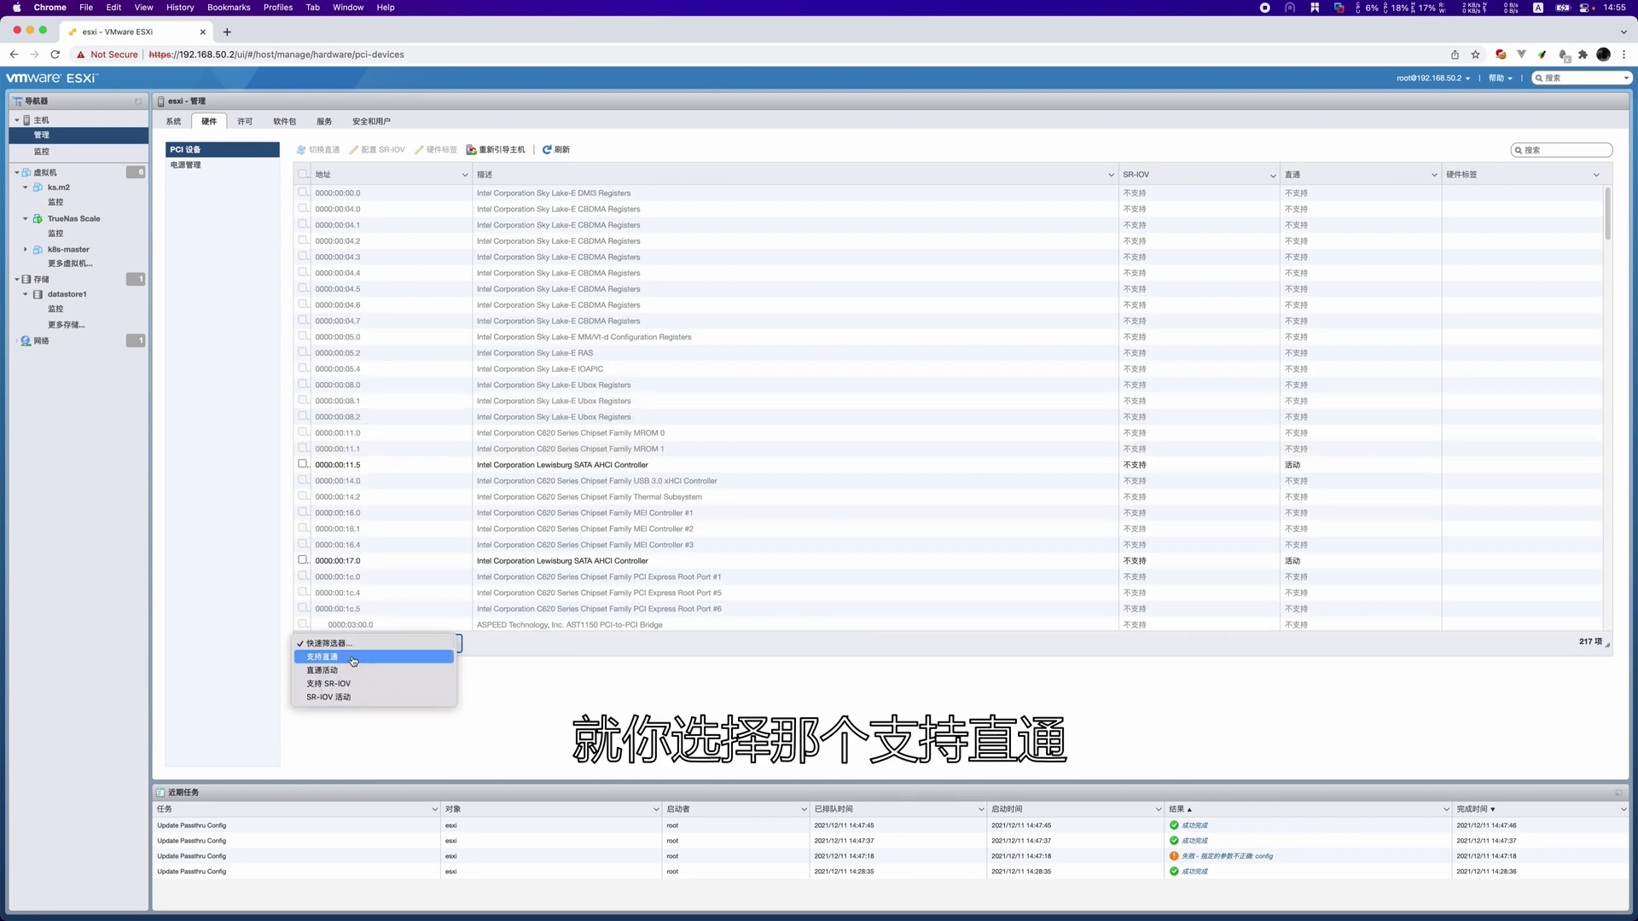
pyautogui.click(352, 659)
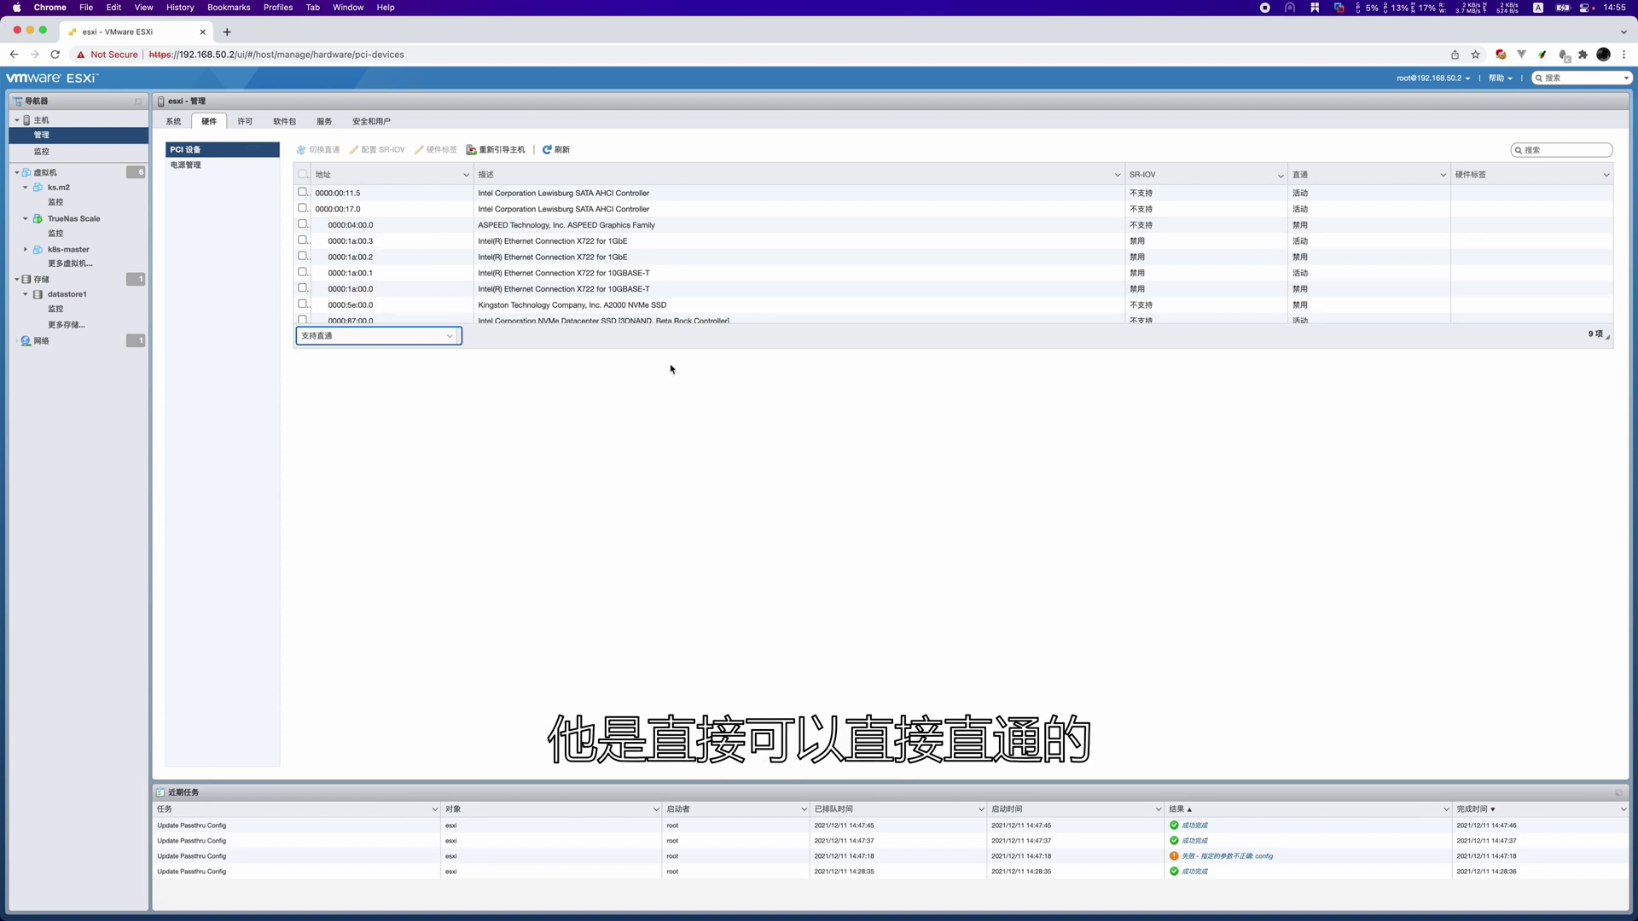
pyautogui.click(638, 208)
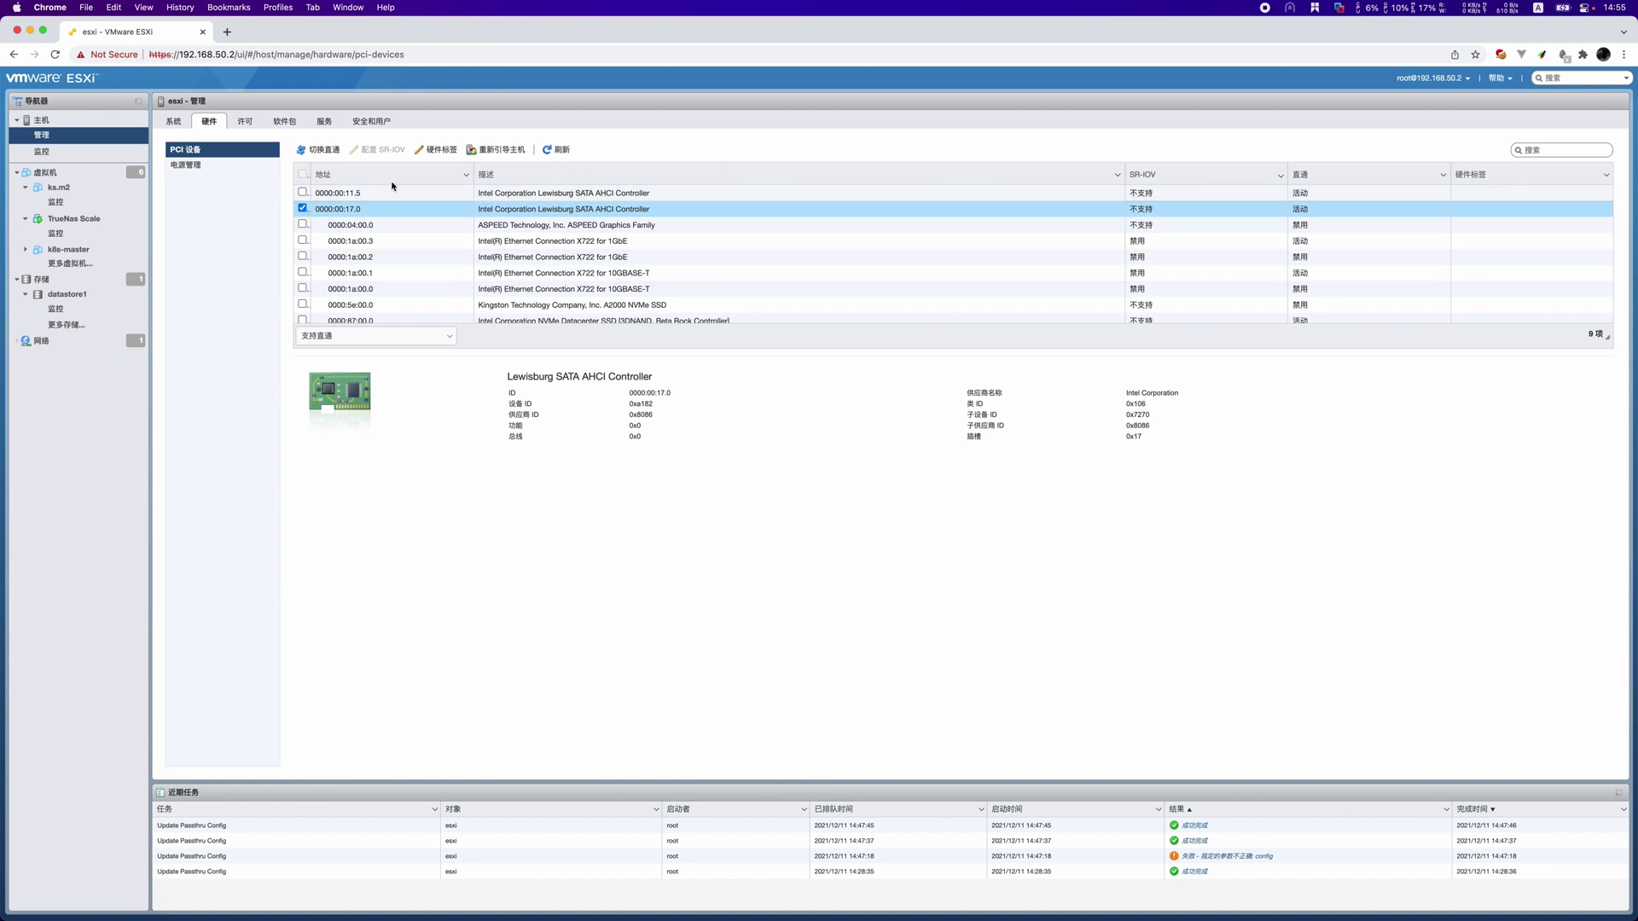
pyautogui.click(305, 208)
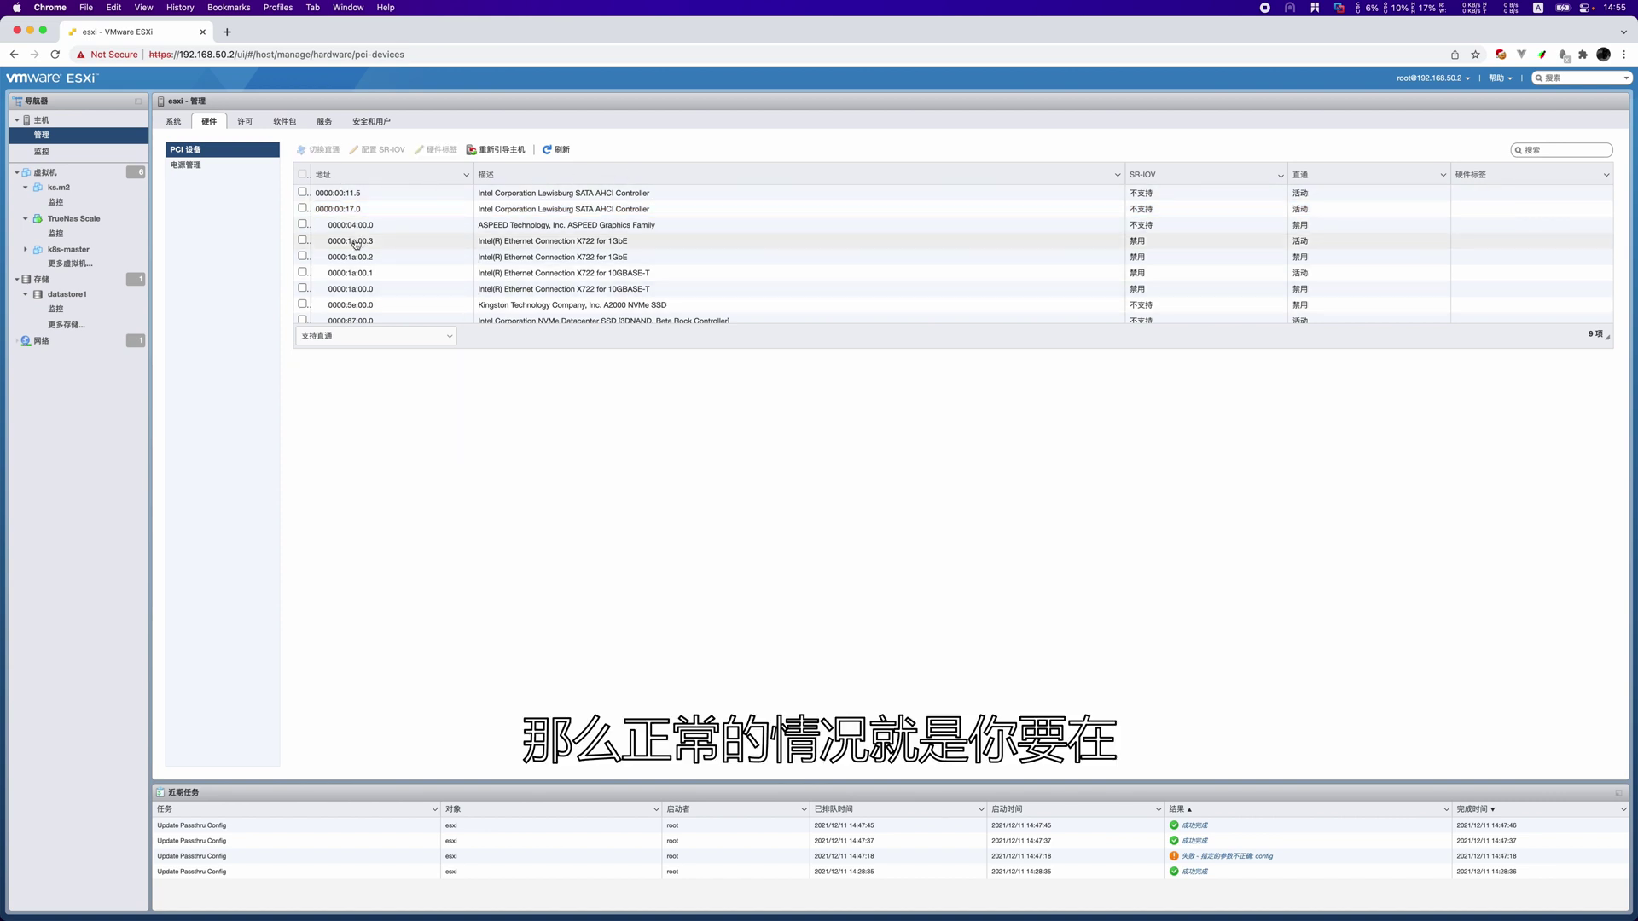
# Step: Clear the passthrough filter on the PCI device list and search all devices for "AHCI"
pyautogui.click(364, 343)
pyautogui.click(367, 318)
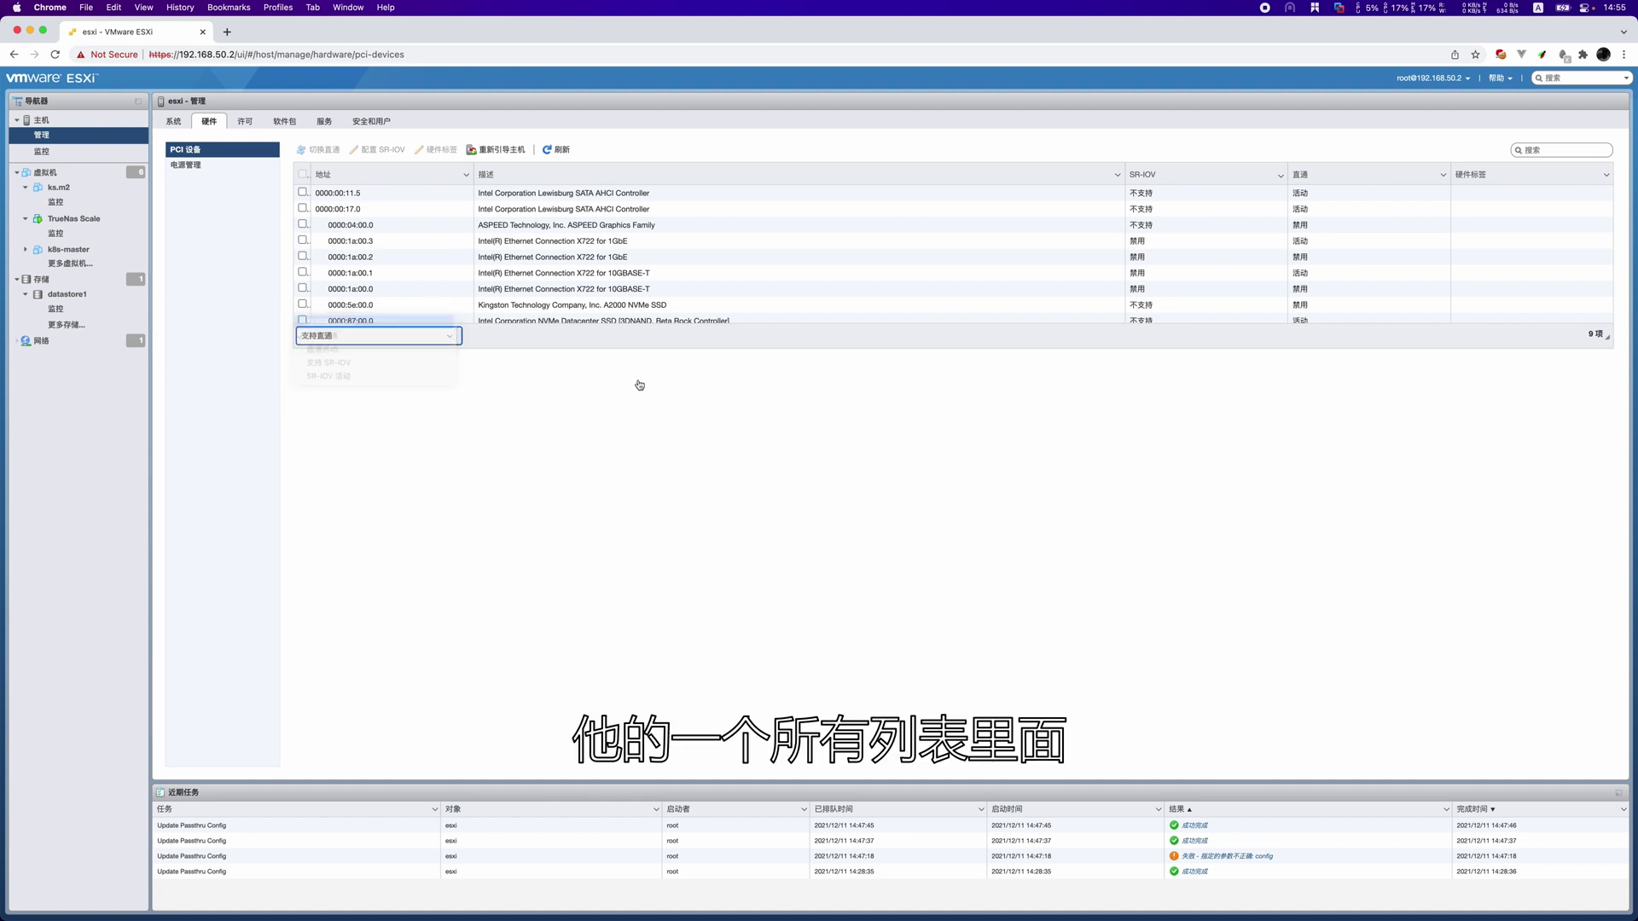
pyautogui.click(1563, 151)
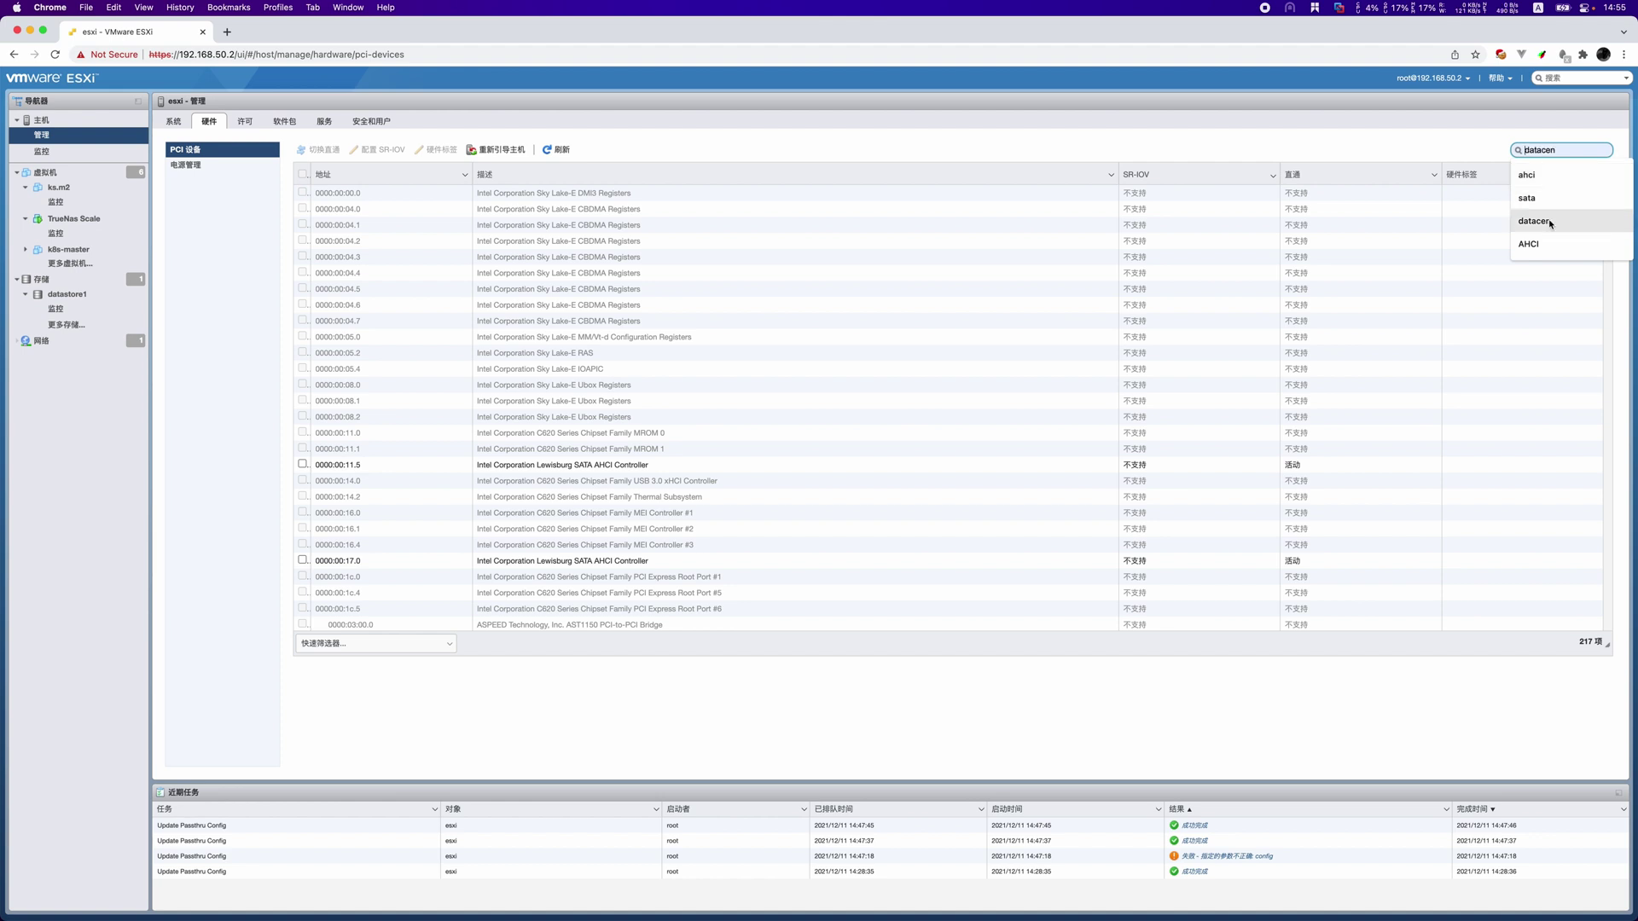
pyautogui.click(1529, 244)
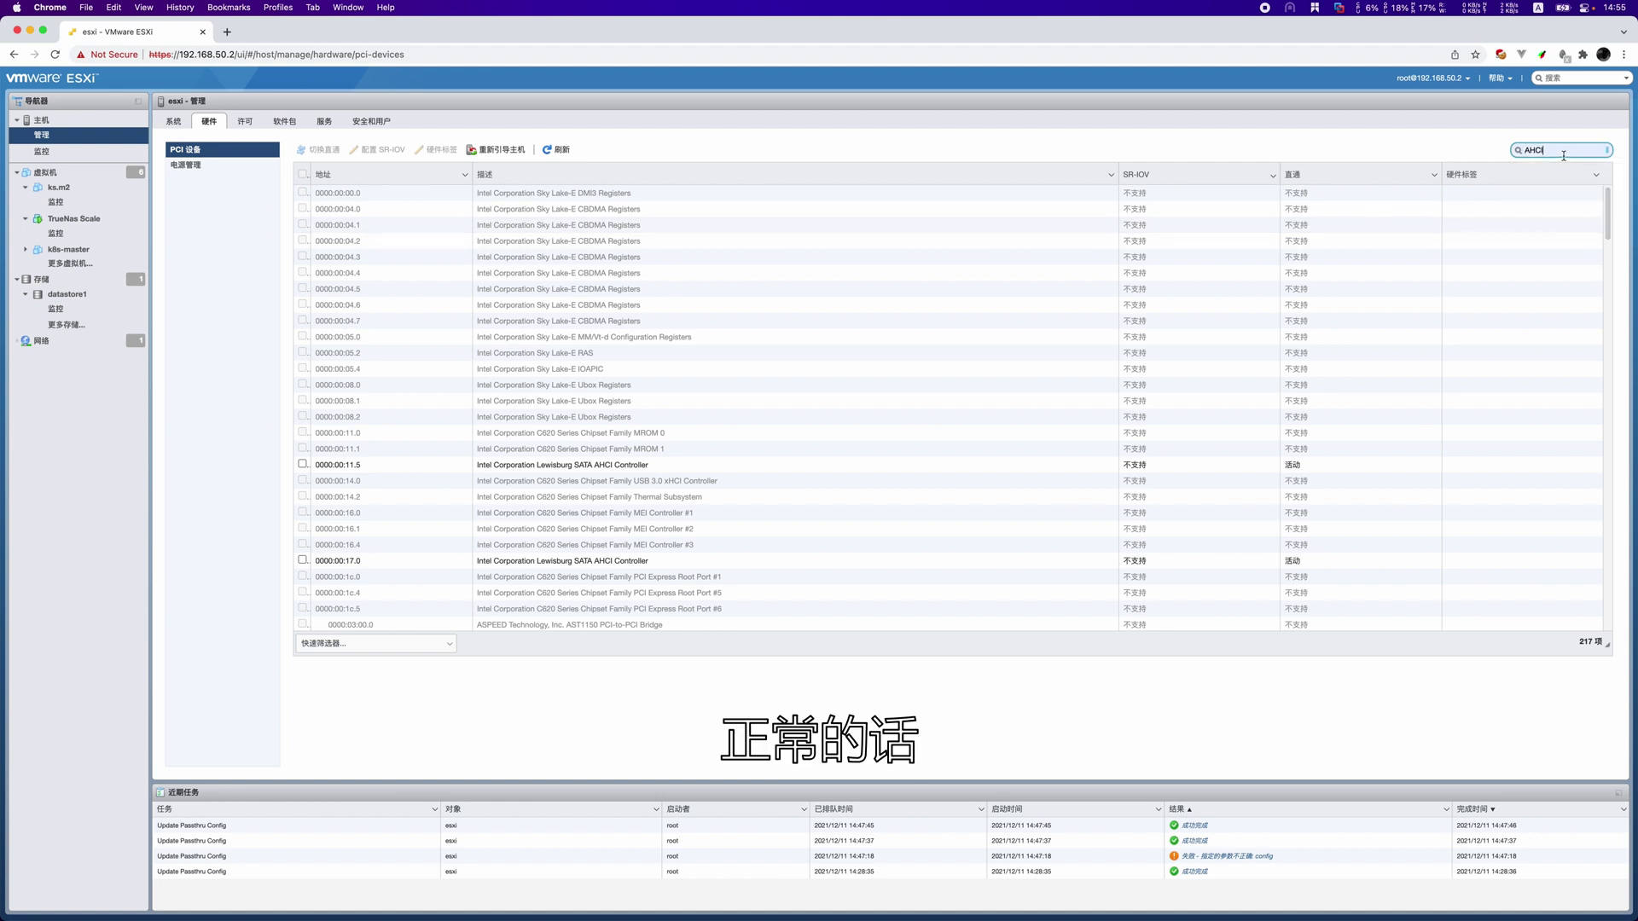
pyautogui.press('Return')
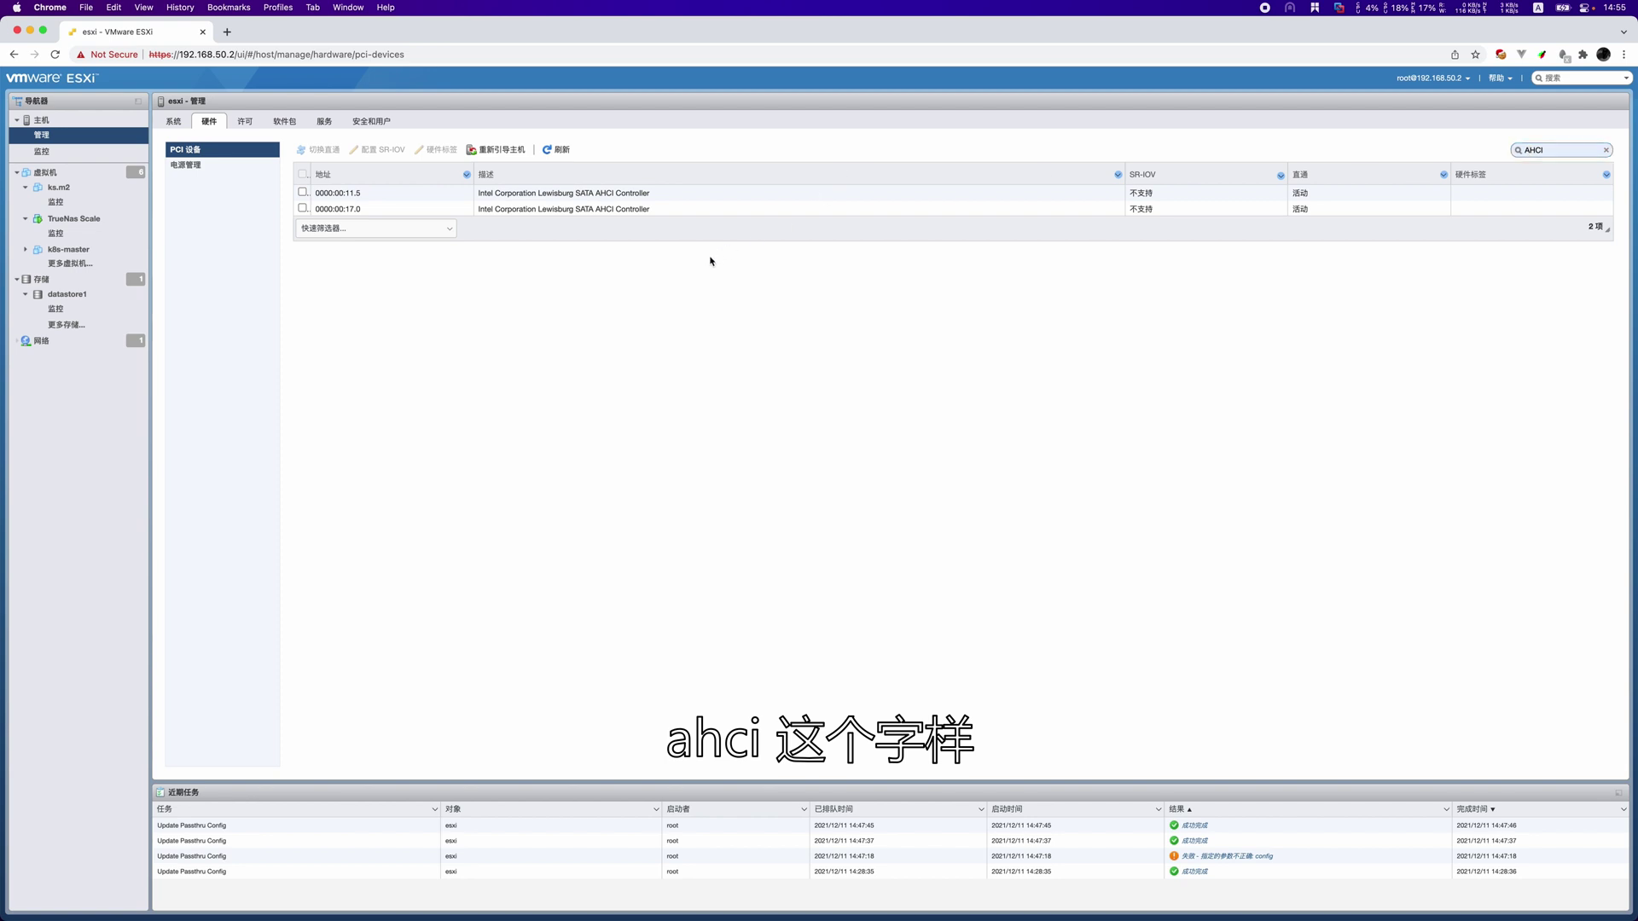
# Step: Inspect the device, vendor, class and sub-device IDs of the Lewisburg SATA AHCI controllers at 0000:00:11.5 and 0000:00:17.0
pyautogui.click(641, 194)
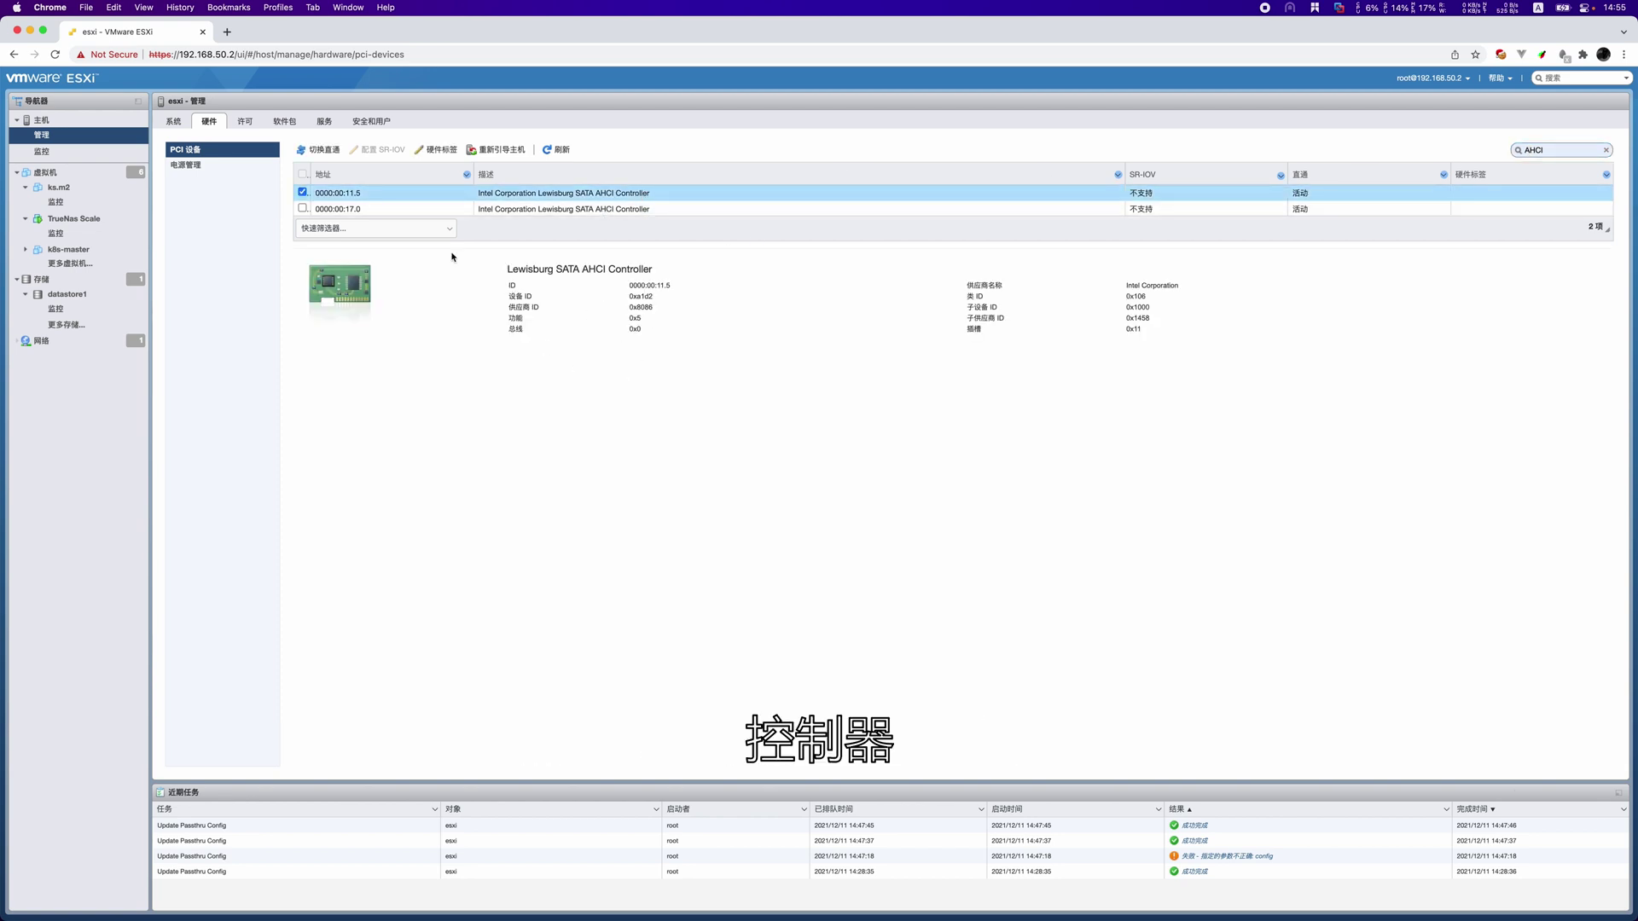
pyautogui.click(537, 209)
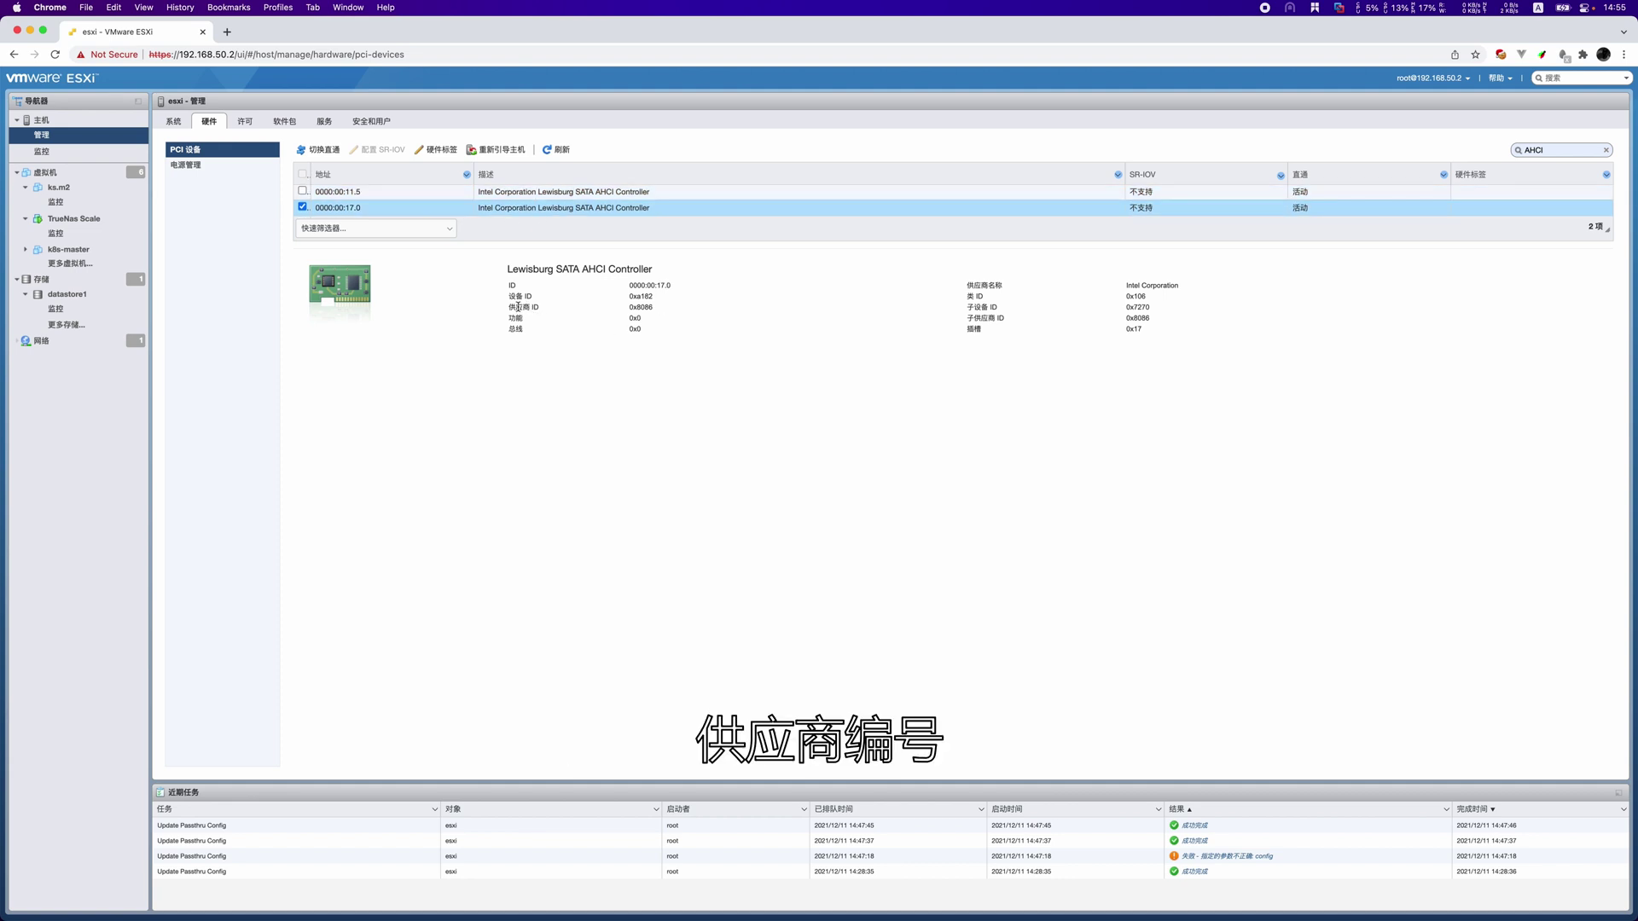
pyautogui.moveTo(515, 307); pyautogui.dragTo(553, 311)
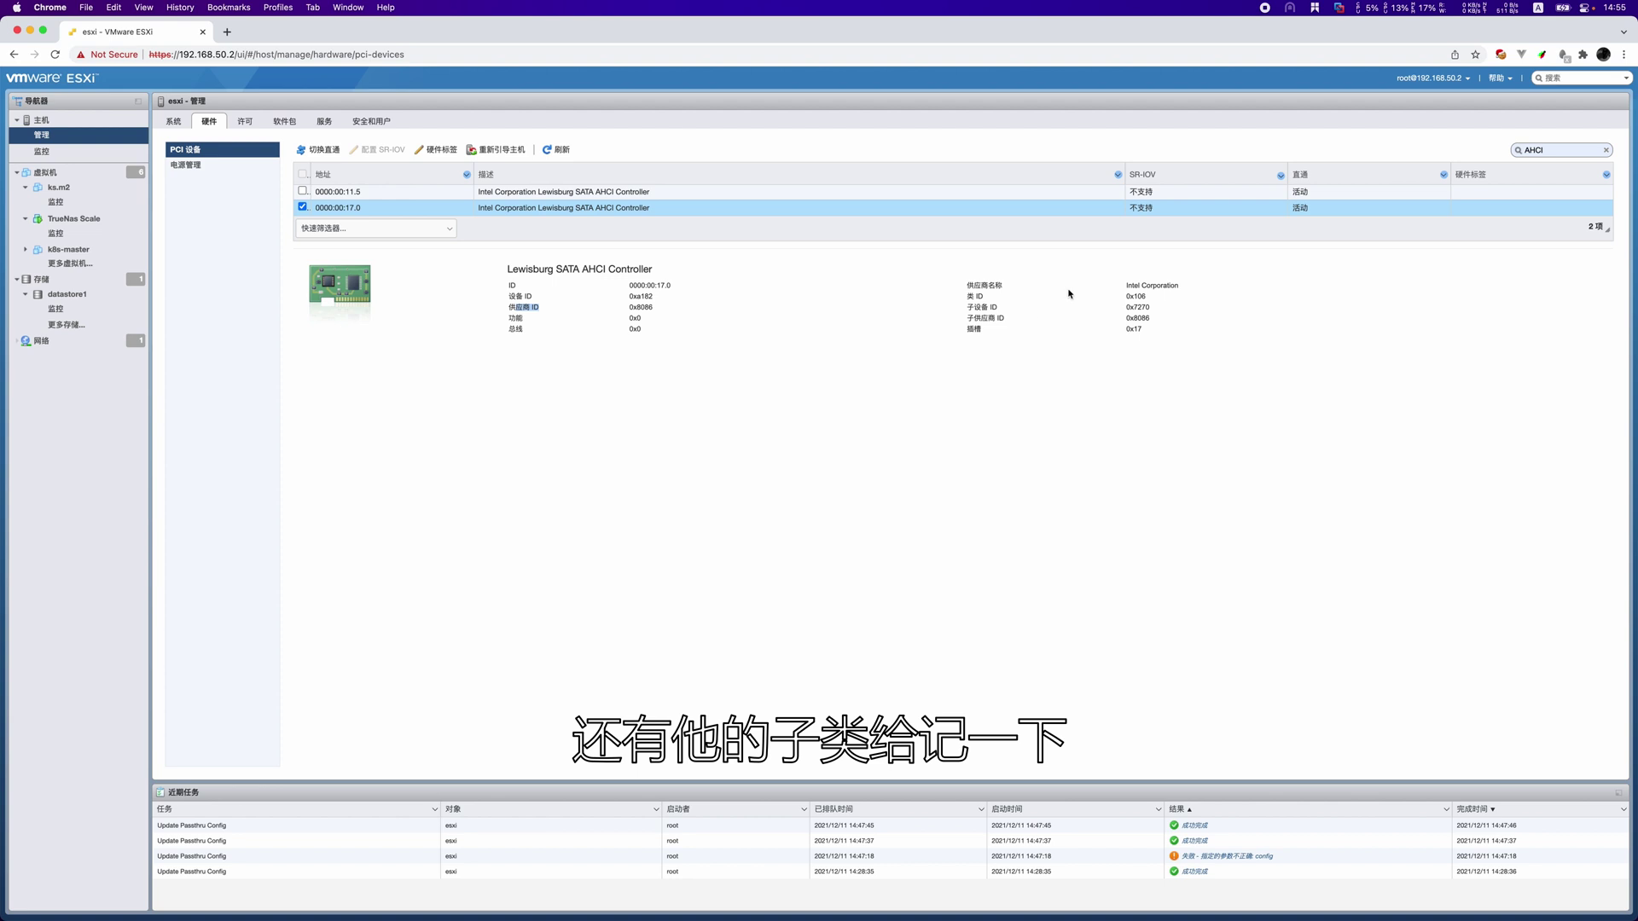
pyautogui.click(937, 435)
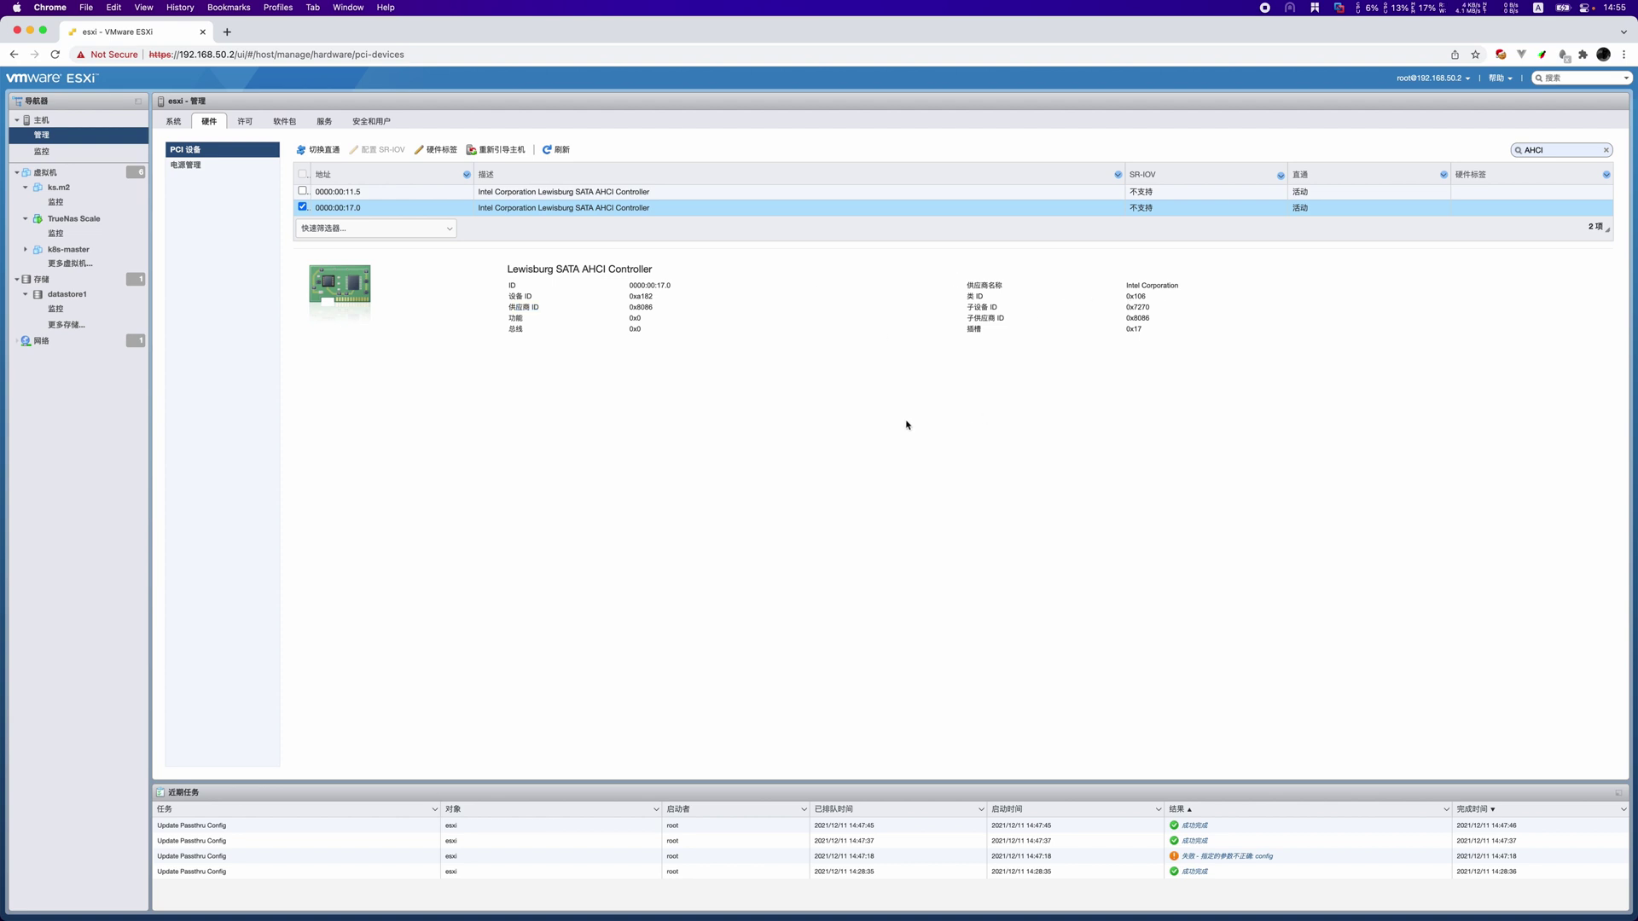
pyautogui.click(1575, 149)
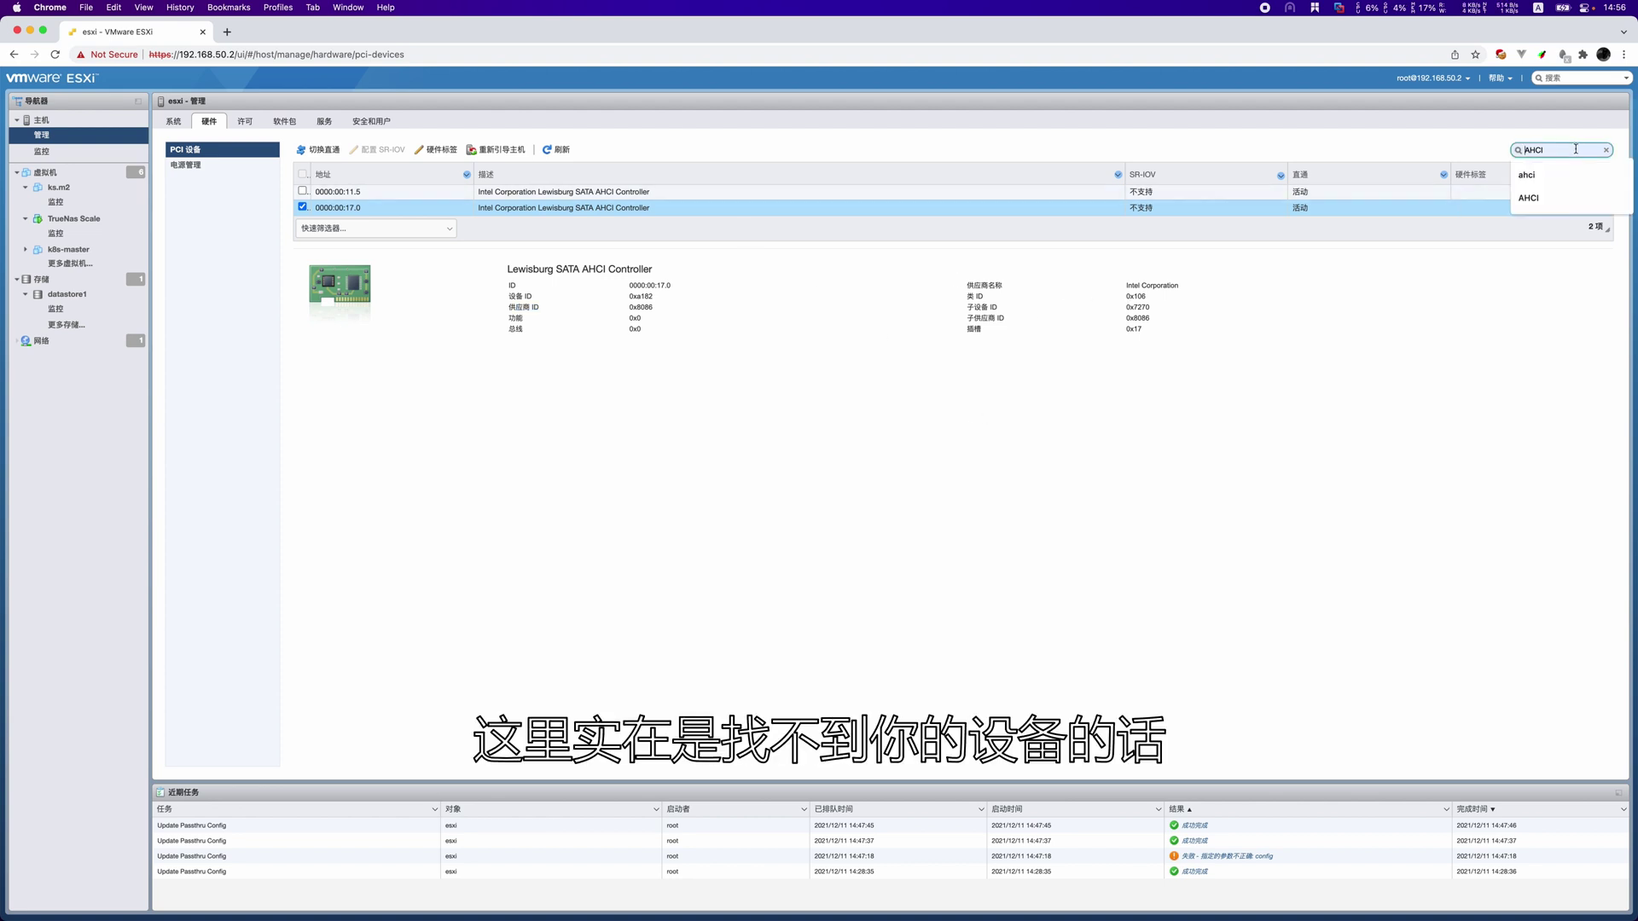
pyautogui.moveTo(1575, 149); pyautogui.dragTo(1383, 146)
pyautogui.click(1206, 332)
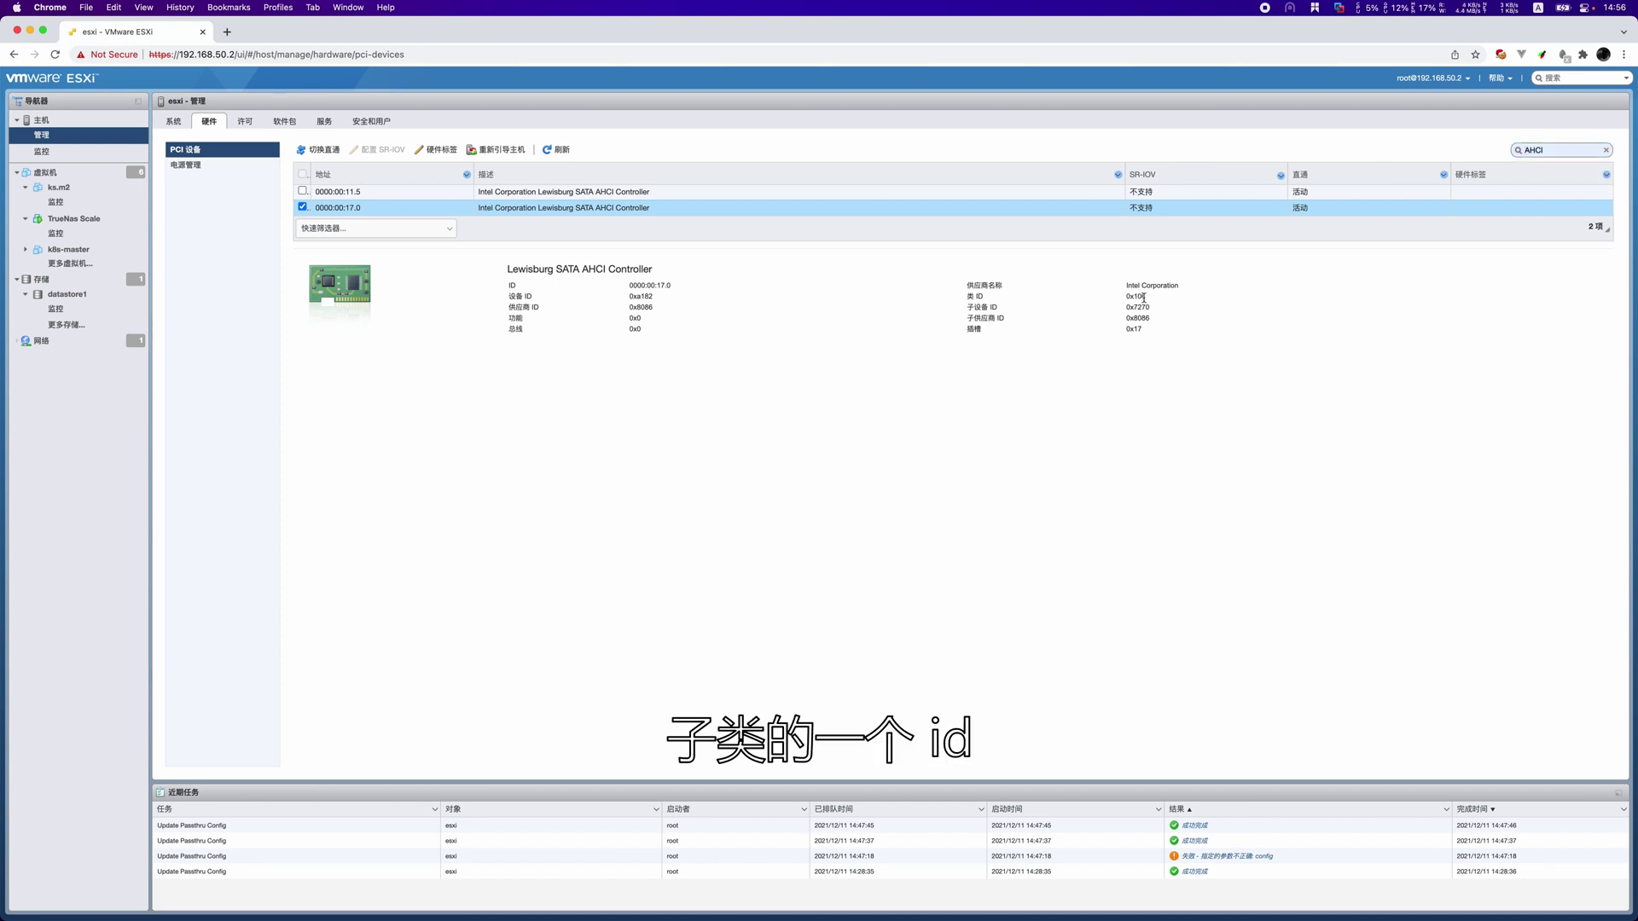
pyautogui.moveTo(1142, 297); pyautogui.dragTo(1150, 303)
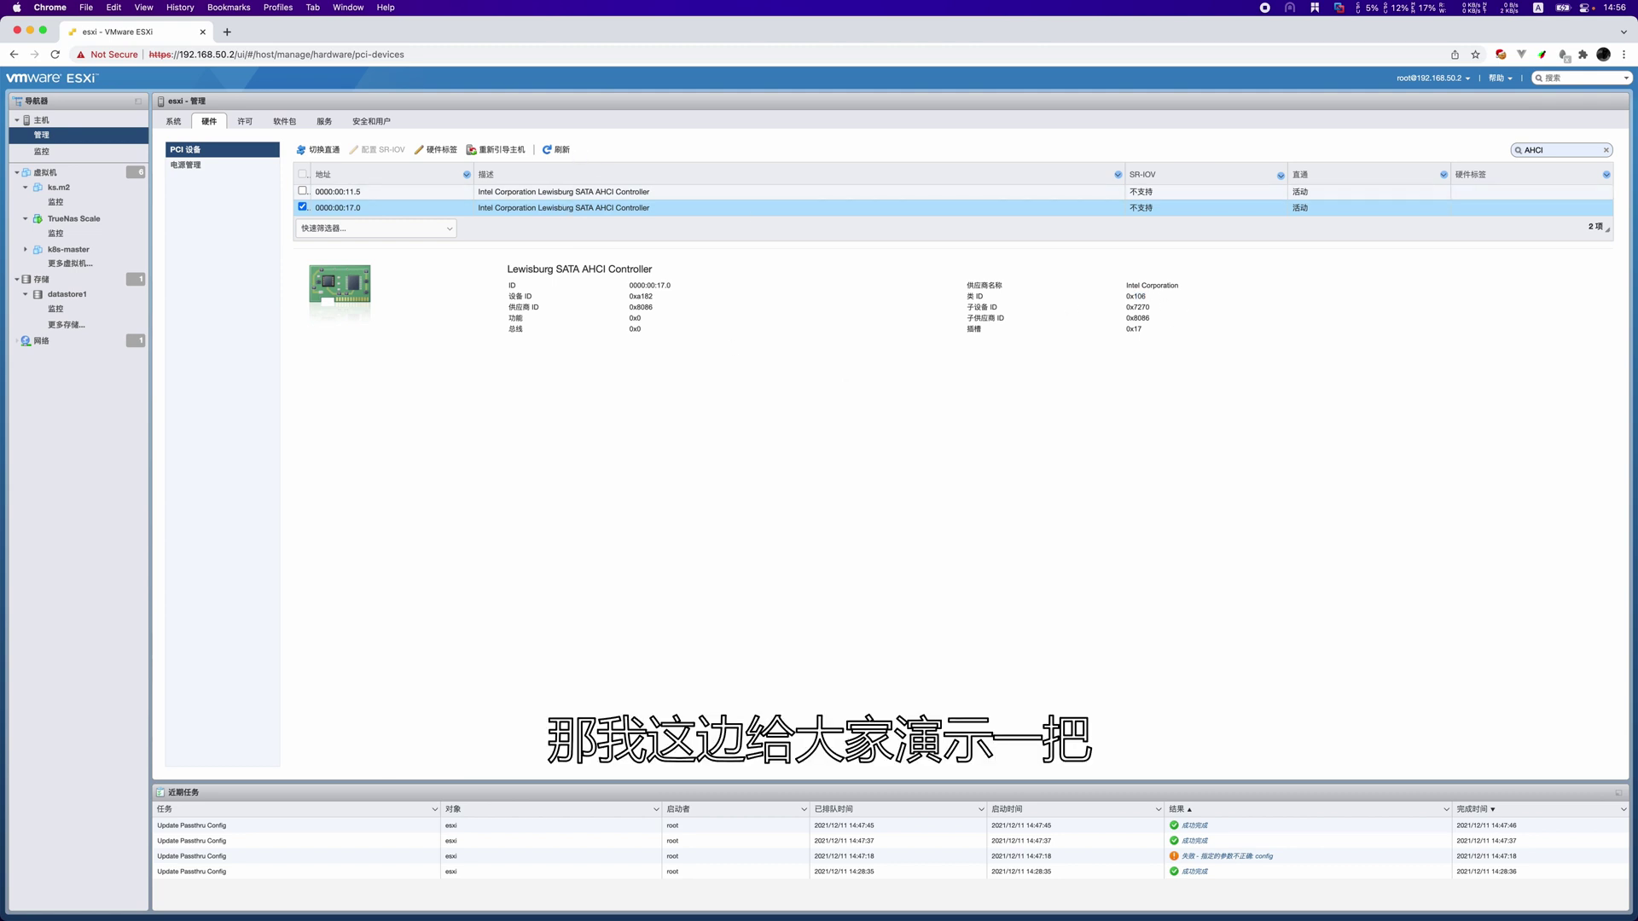
pyautogui.hotkey('alt', 'space')
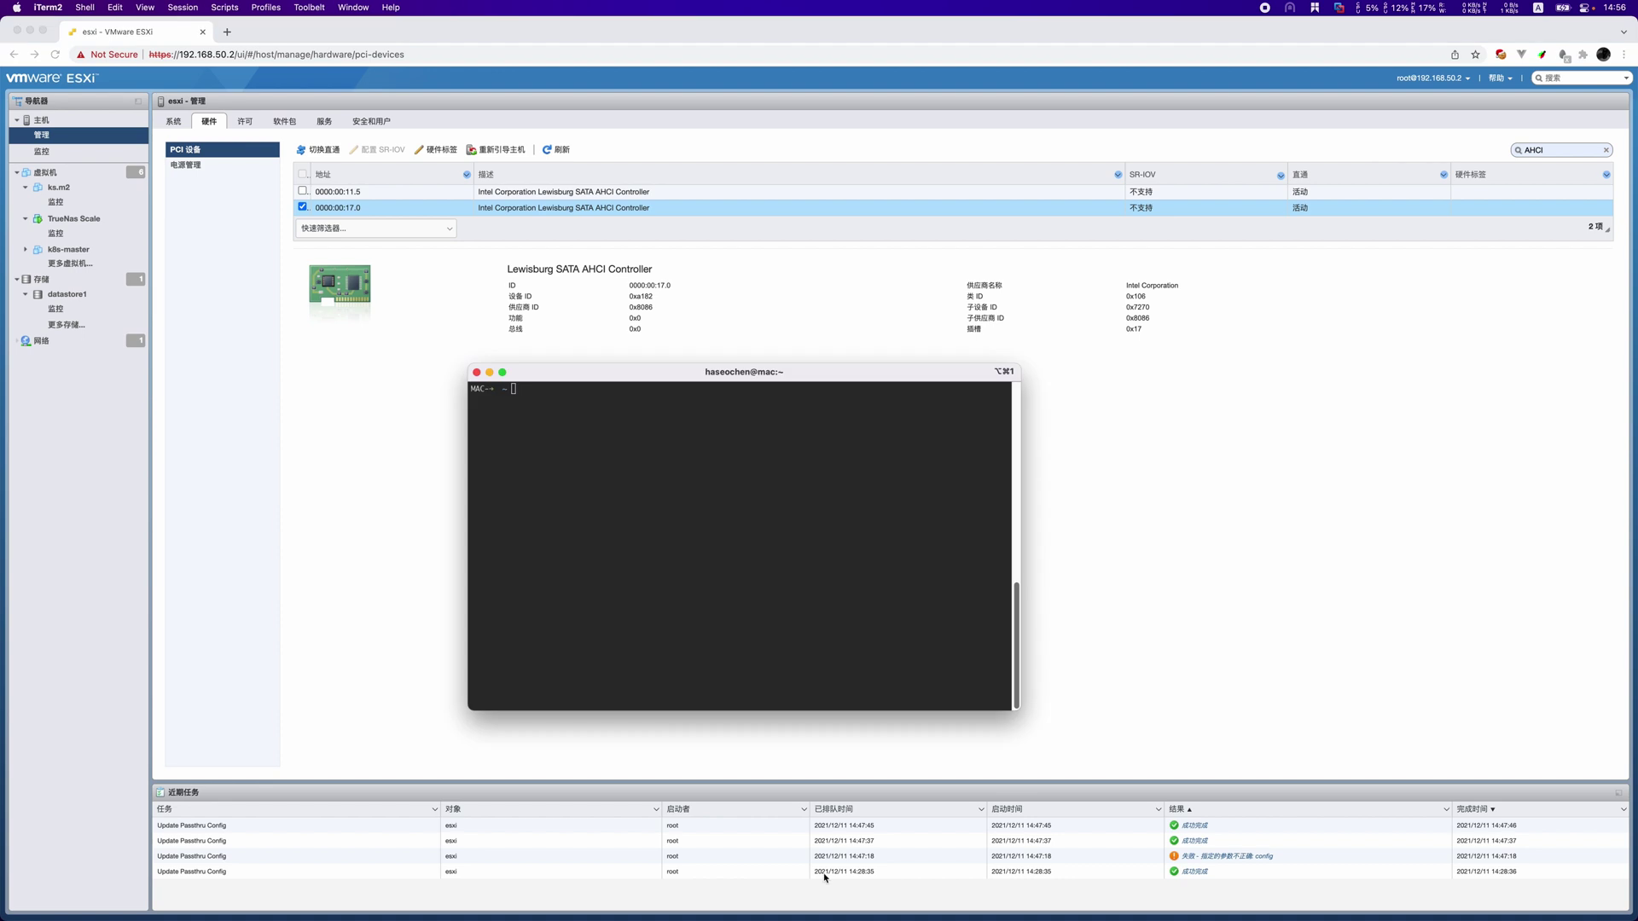
pyautogui.write('sh')
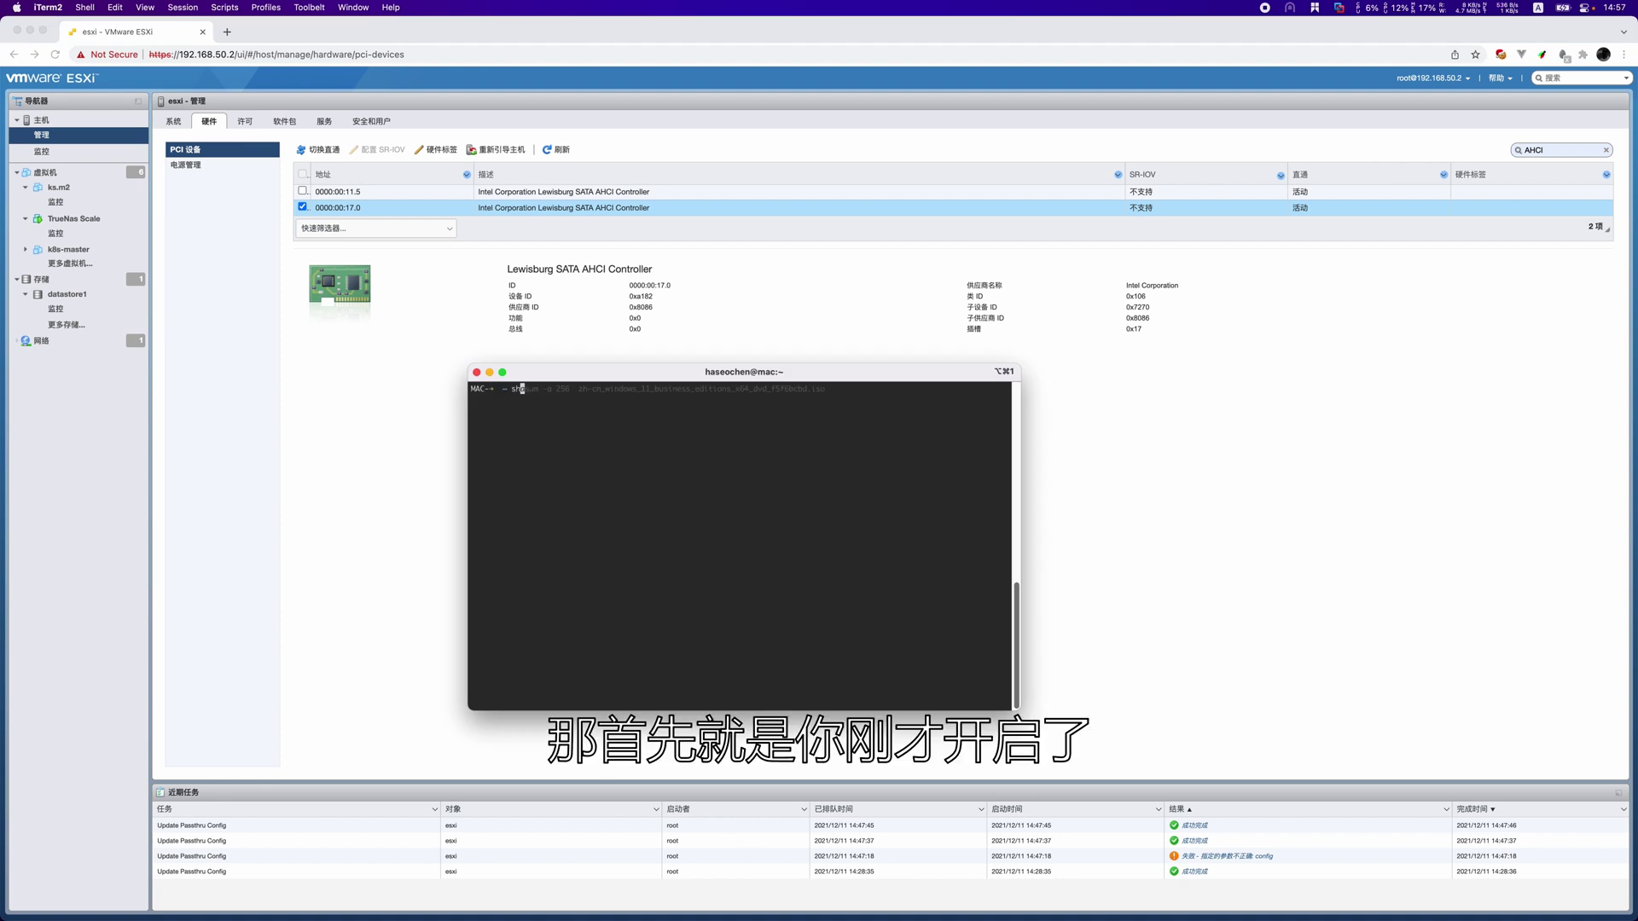
pyautogui.press('BackSpace')
pyautogui.write('s')
pyautogui.press('Right')
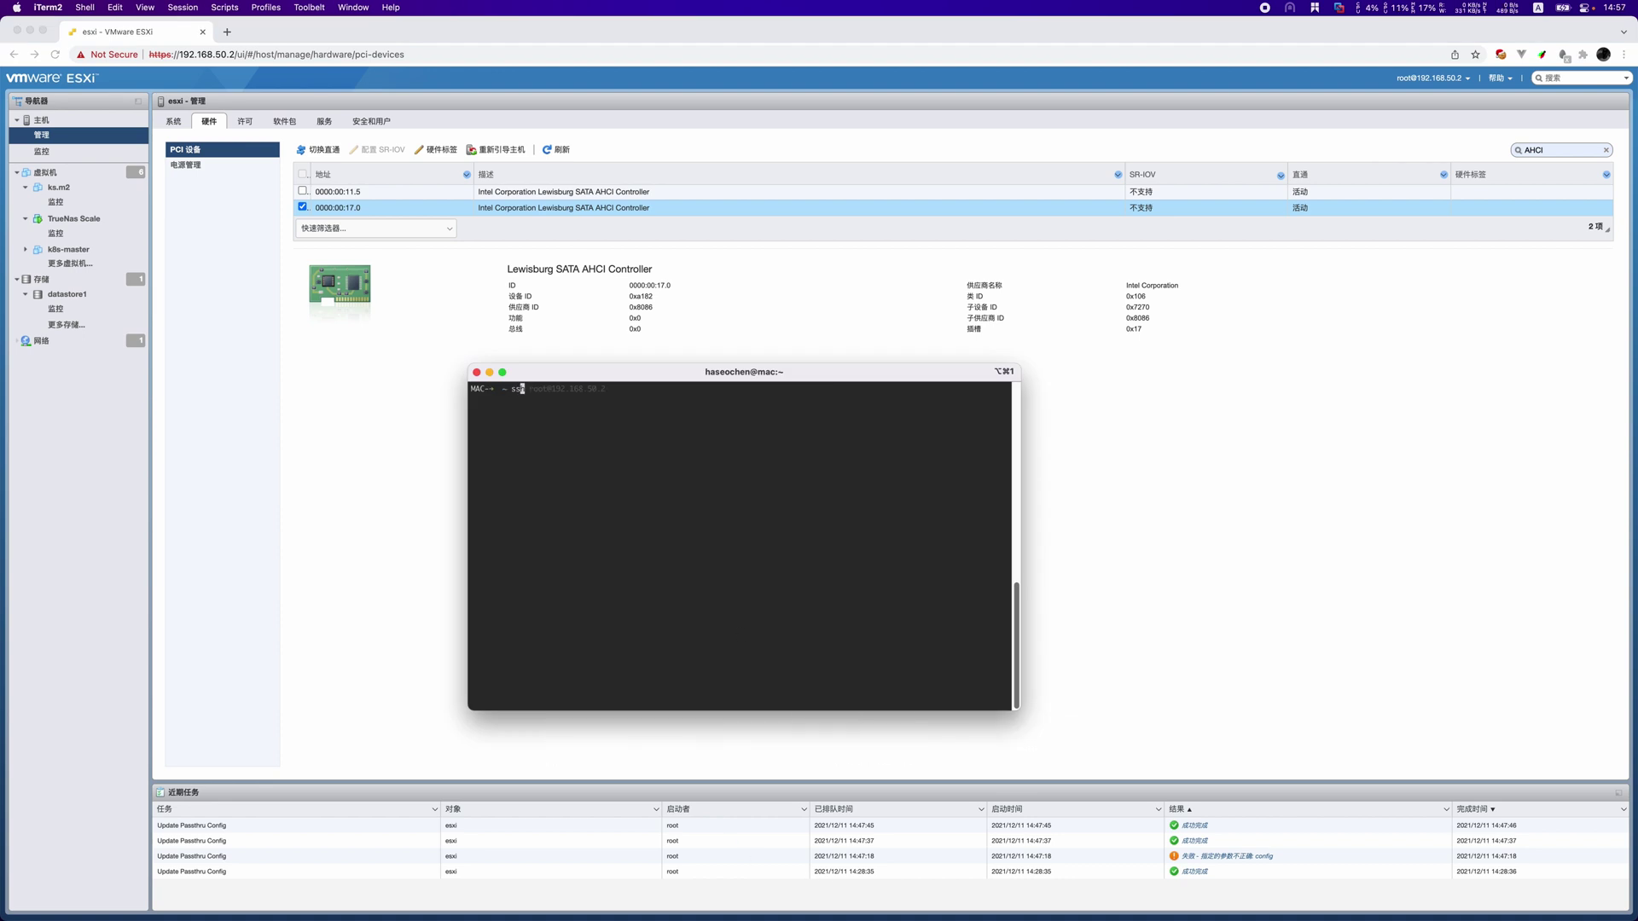
pyautogui.press('Return')
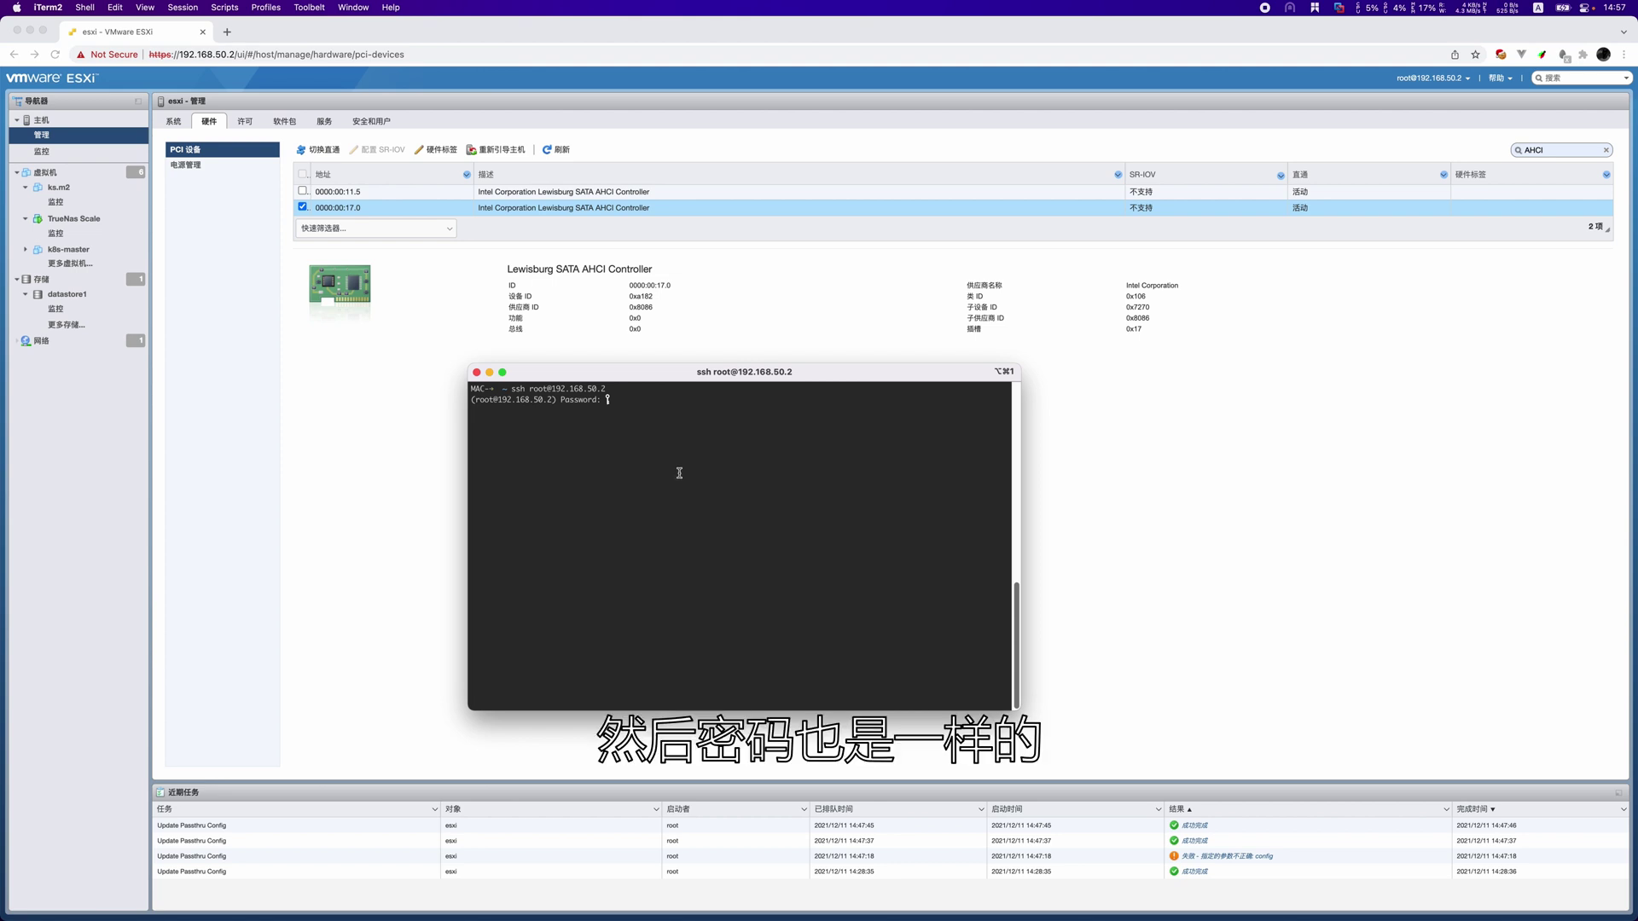
pyautogui.press('Return')
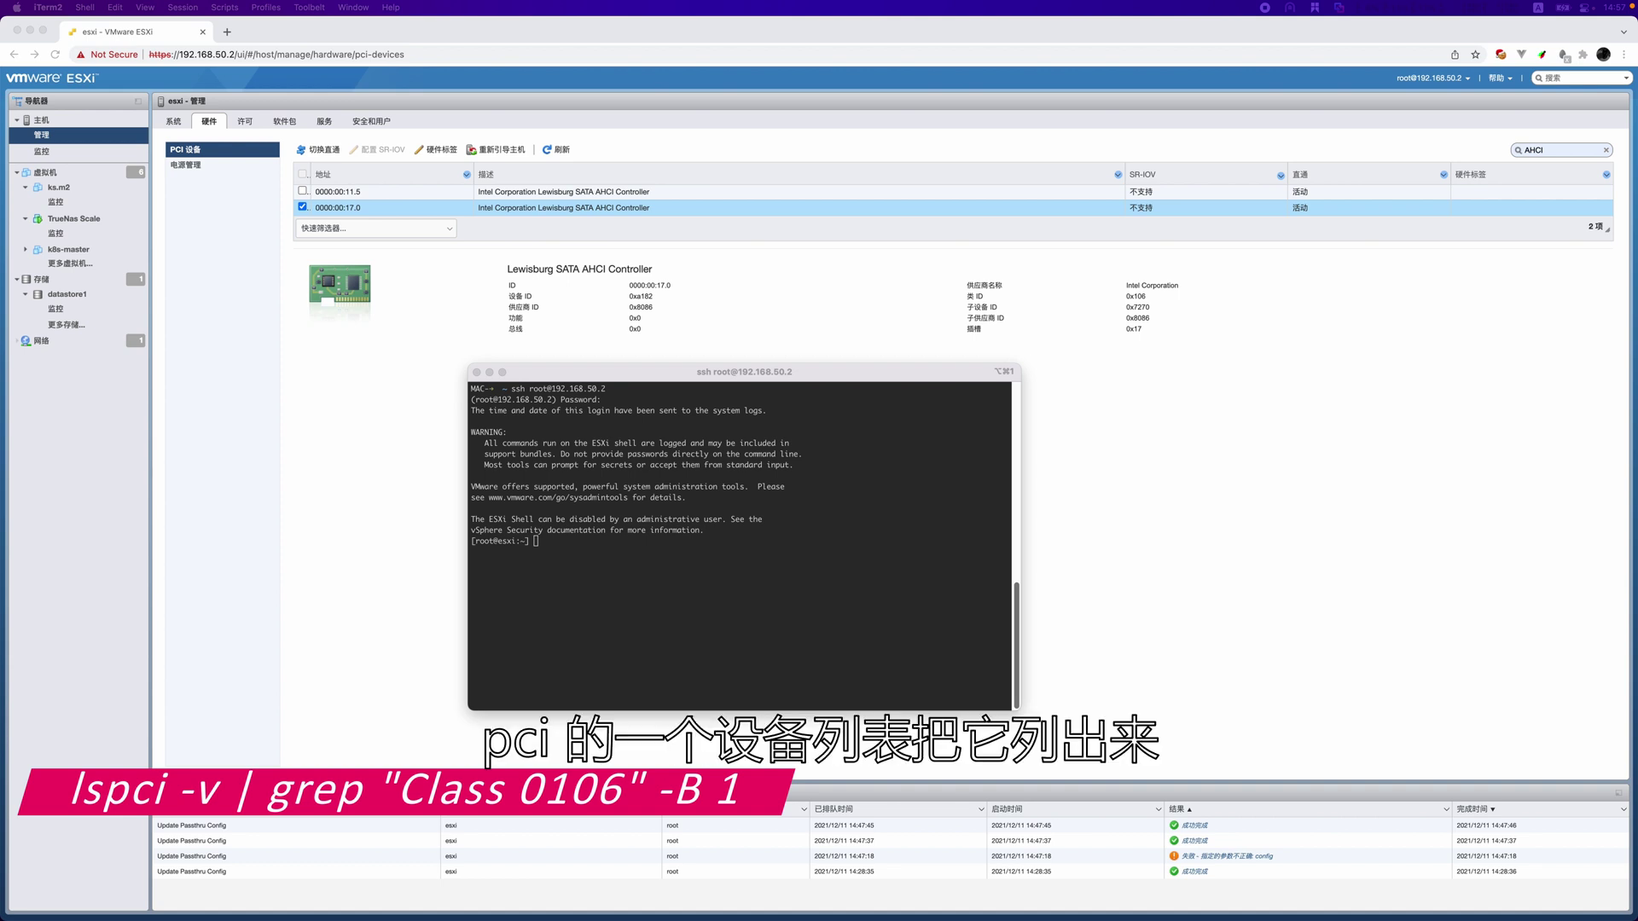
# Step: List the host's SATA controllers by running lspci -v | grep "Class 0106" -B 1 in the SSH session
pyautogui.click(777, 678)
pyautogui.write('lspci -v | grep "Class 0106" -B 1')
pyautogui.press('Return')
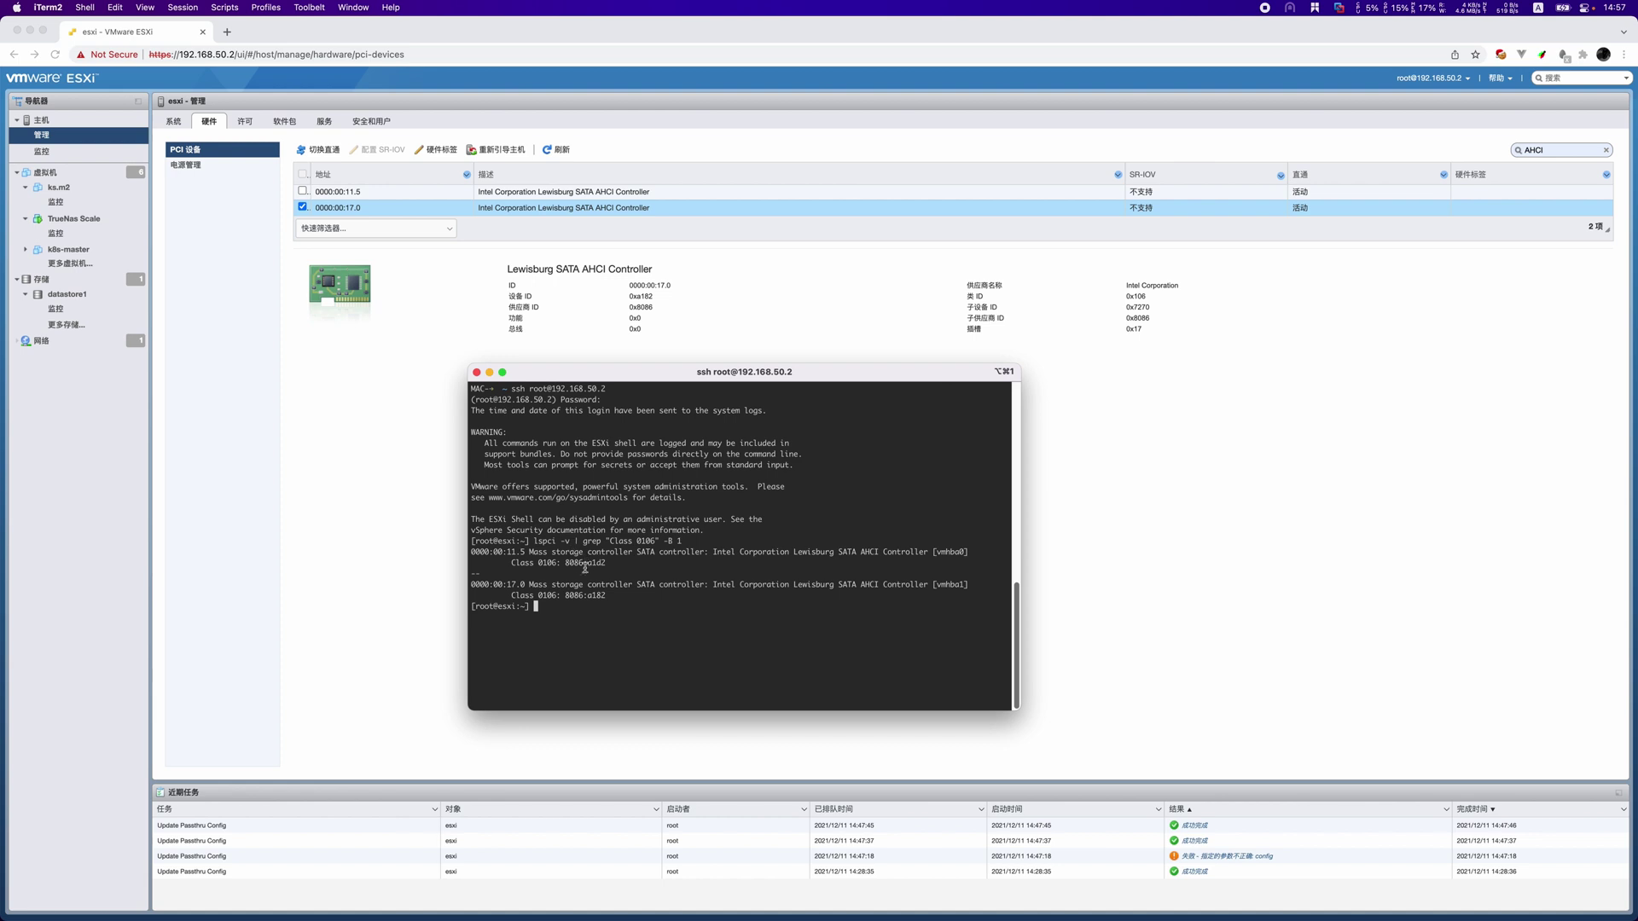
# Step: Compare the device IDs of both SATA controllers in the ESXi web interface with the lspci output in the terminal
pyautogui.click(645, 327)
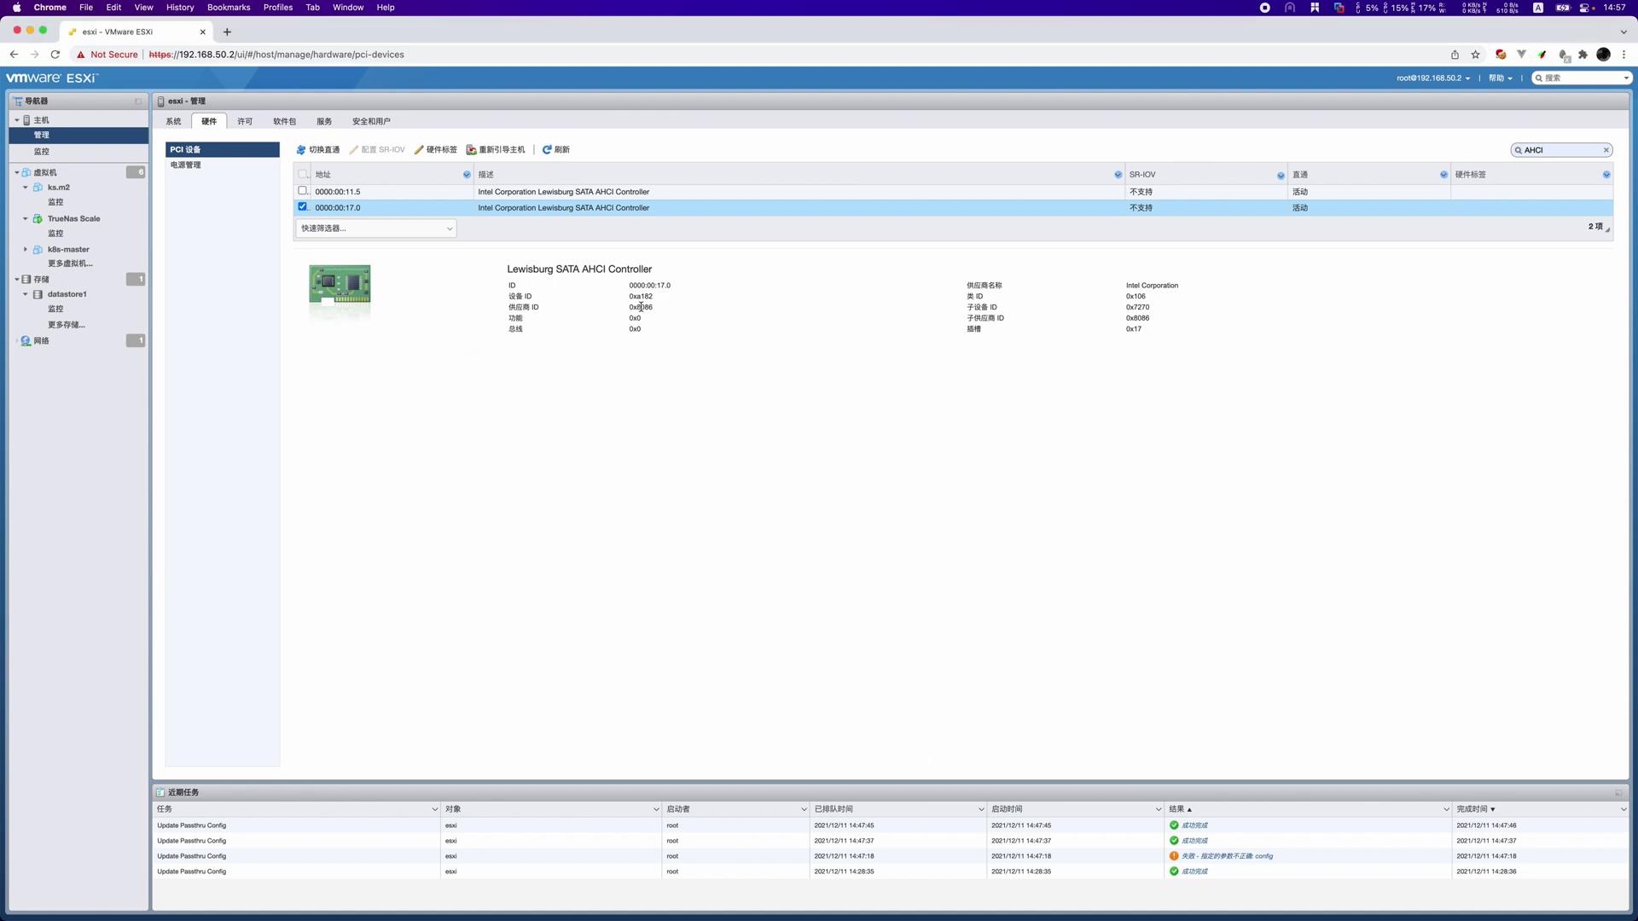
pyautogui.moveTo(635, 296); pyautogui.dragTo(653, 296)
pyautogui.hotkey('alt', 'space')
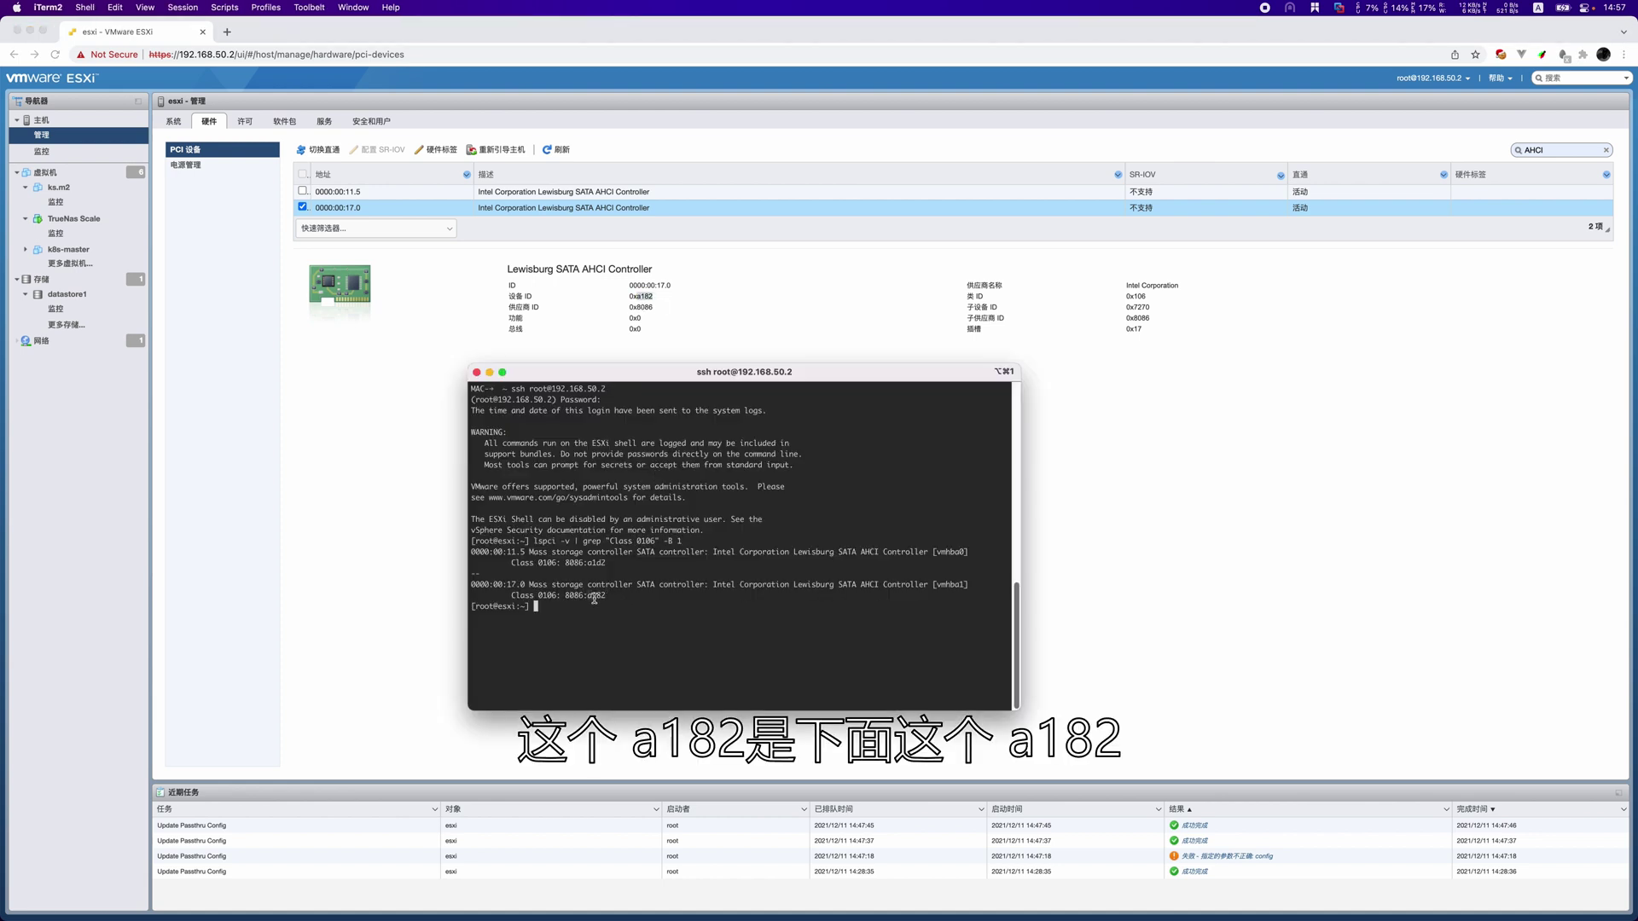
pyautogui.hotkey('alt', 'space')
pyautogui.click(627, 195)
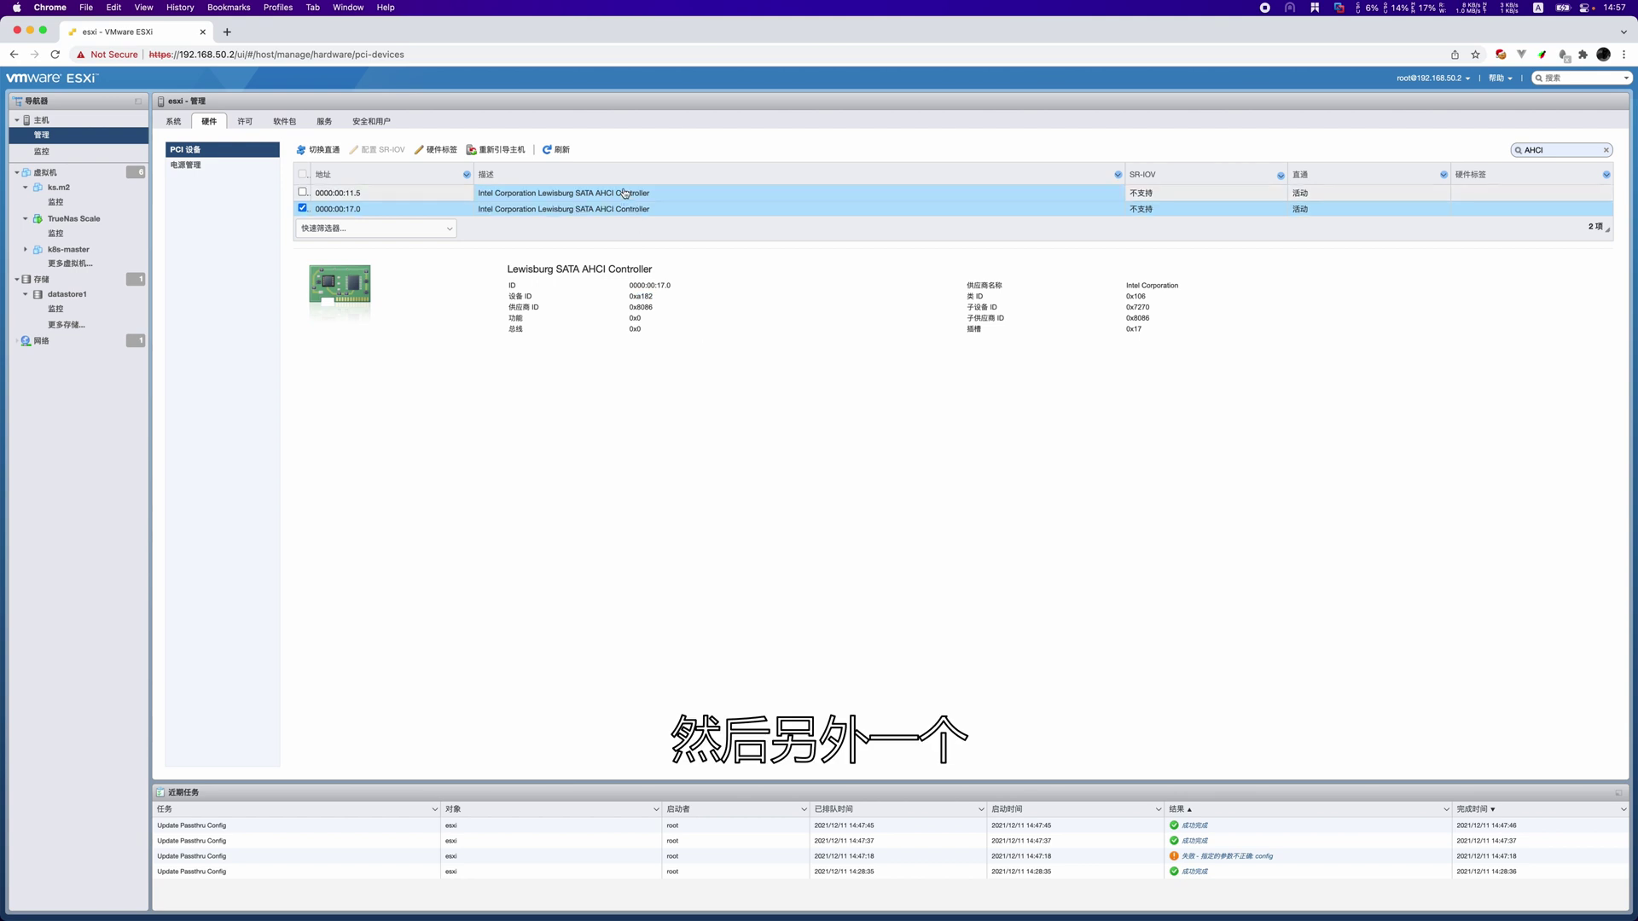
pyautogui.hotkey('alt', 'space')
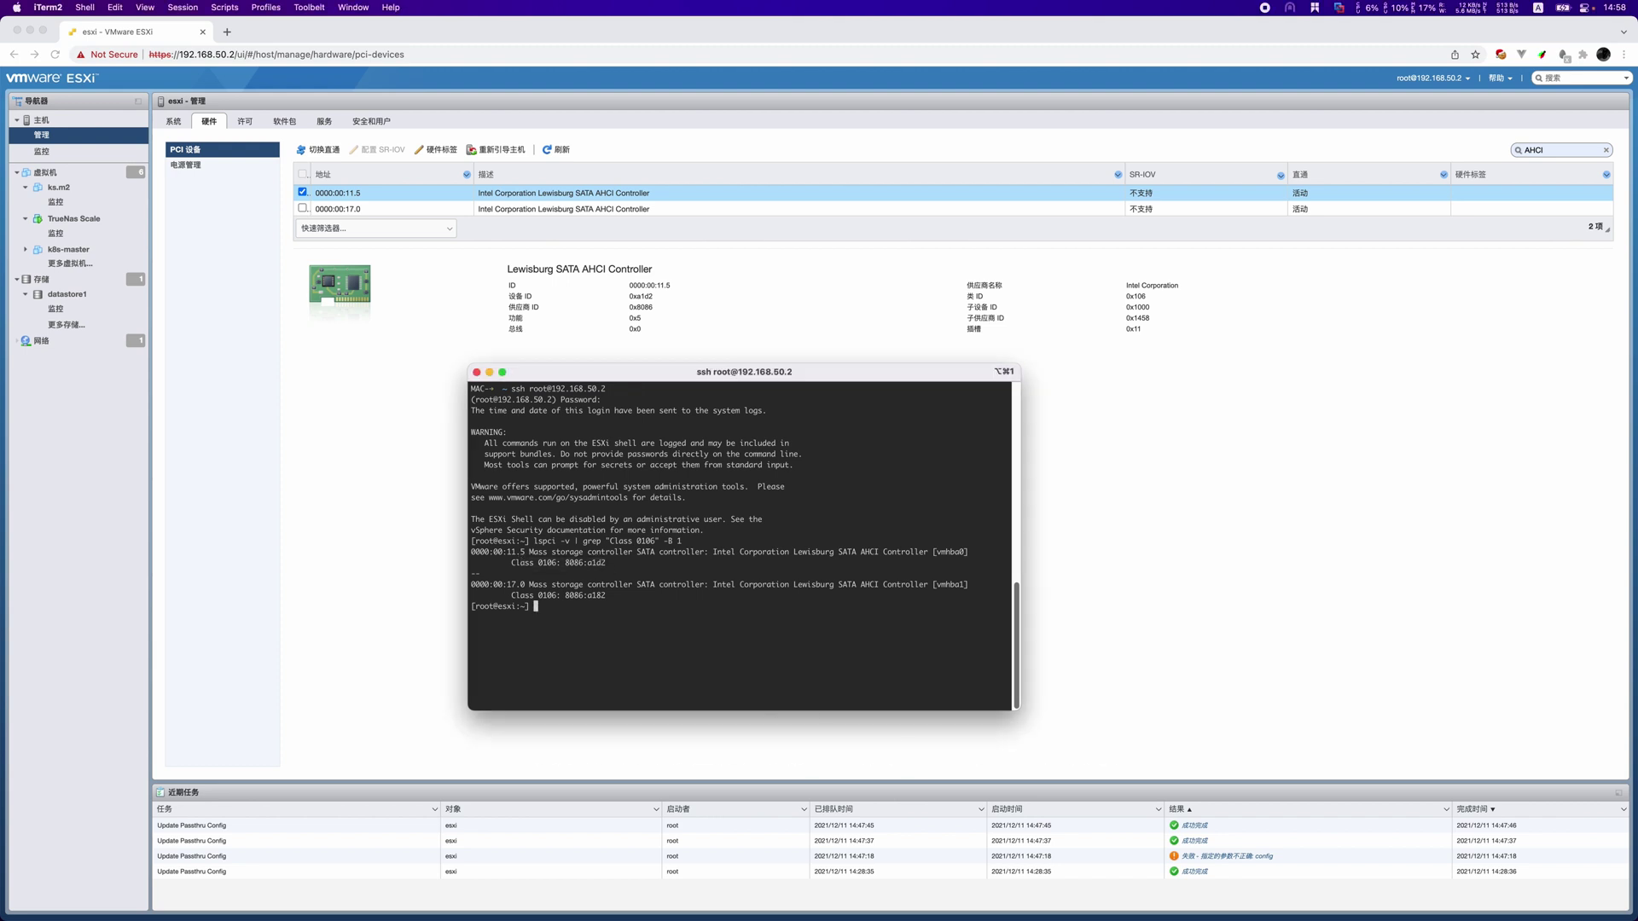
# Step: Open /etc/vmware/passthru.map in vi and review the SATA controller entries at the end of the file
pyautogui.write('vi /etc/vmware/passthru.map')
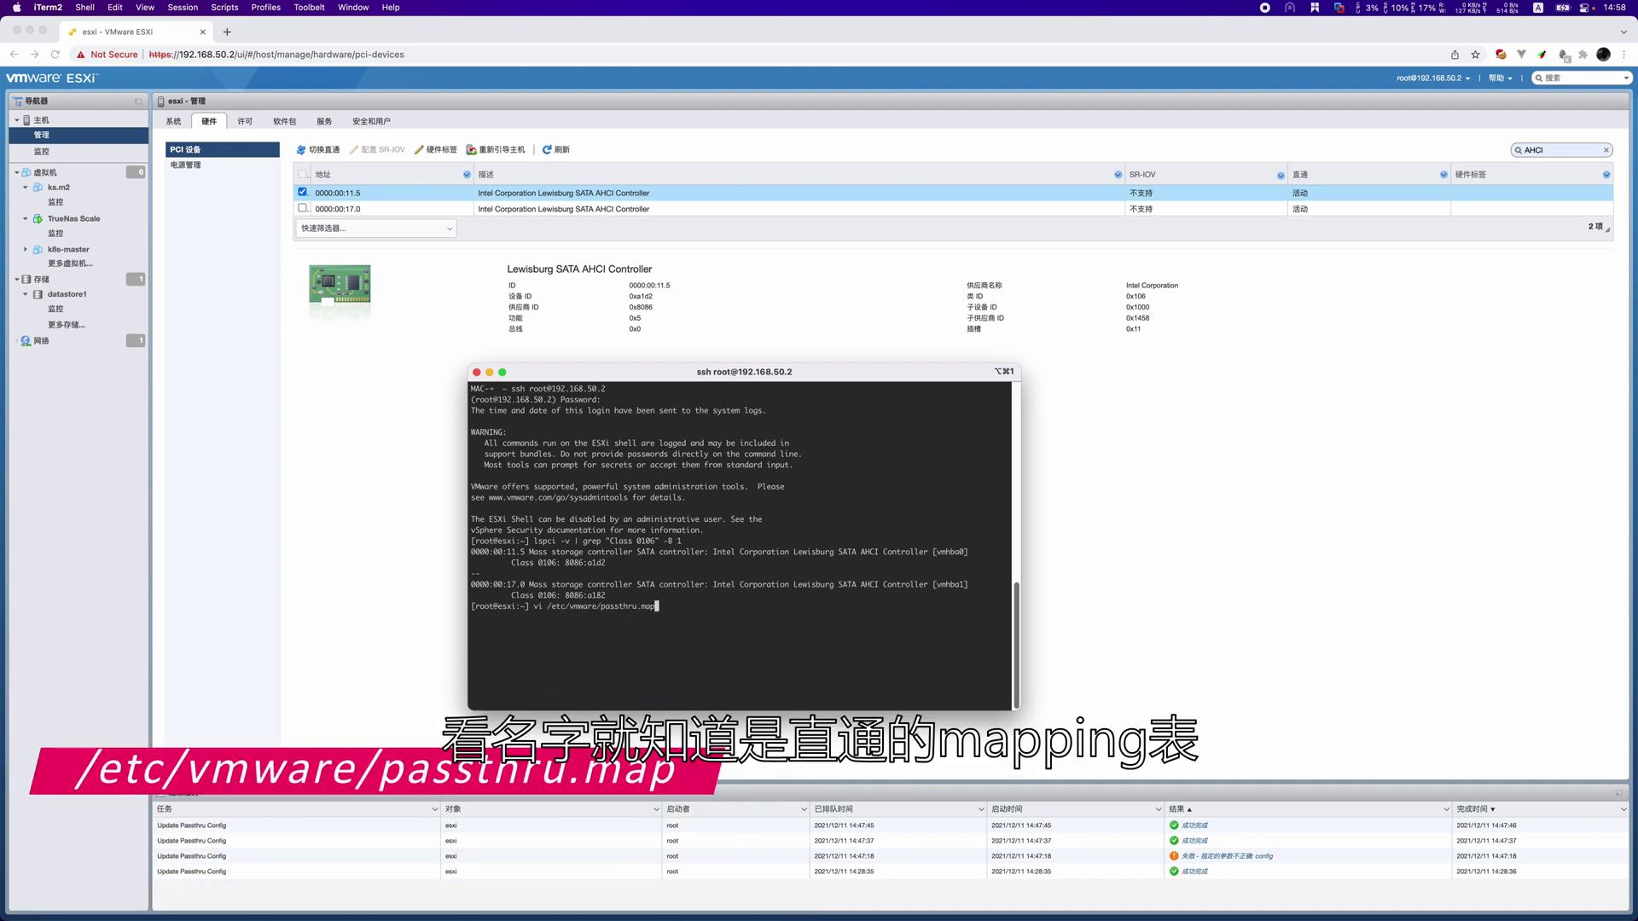
pyautogui.press('Return')
pyautogui.hotkey('shift', 'g')
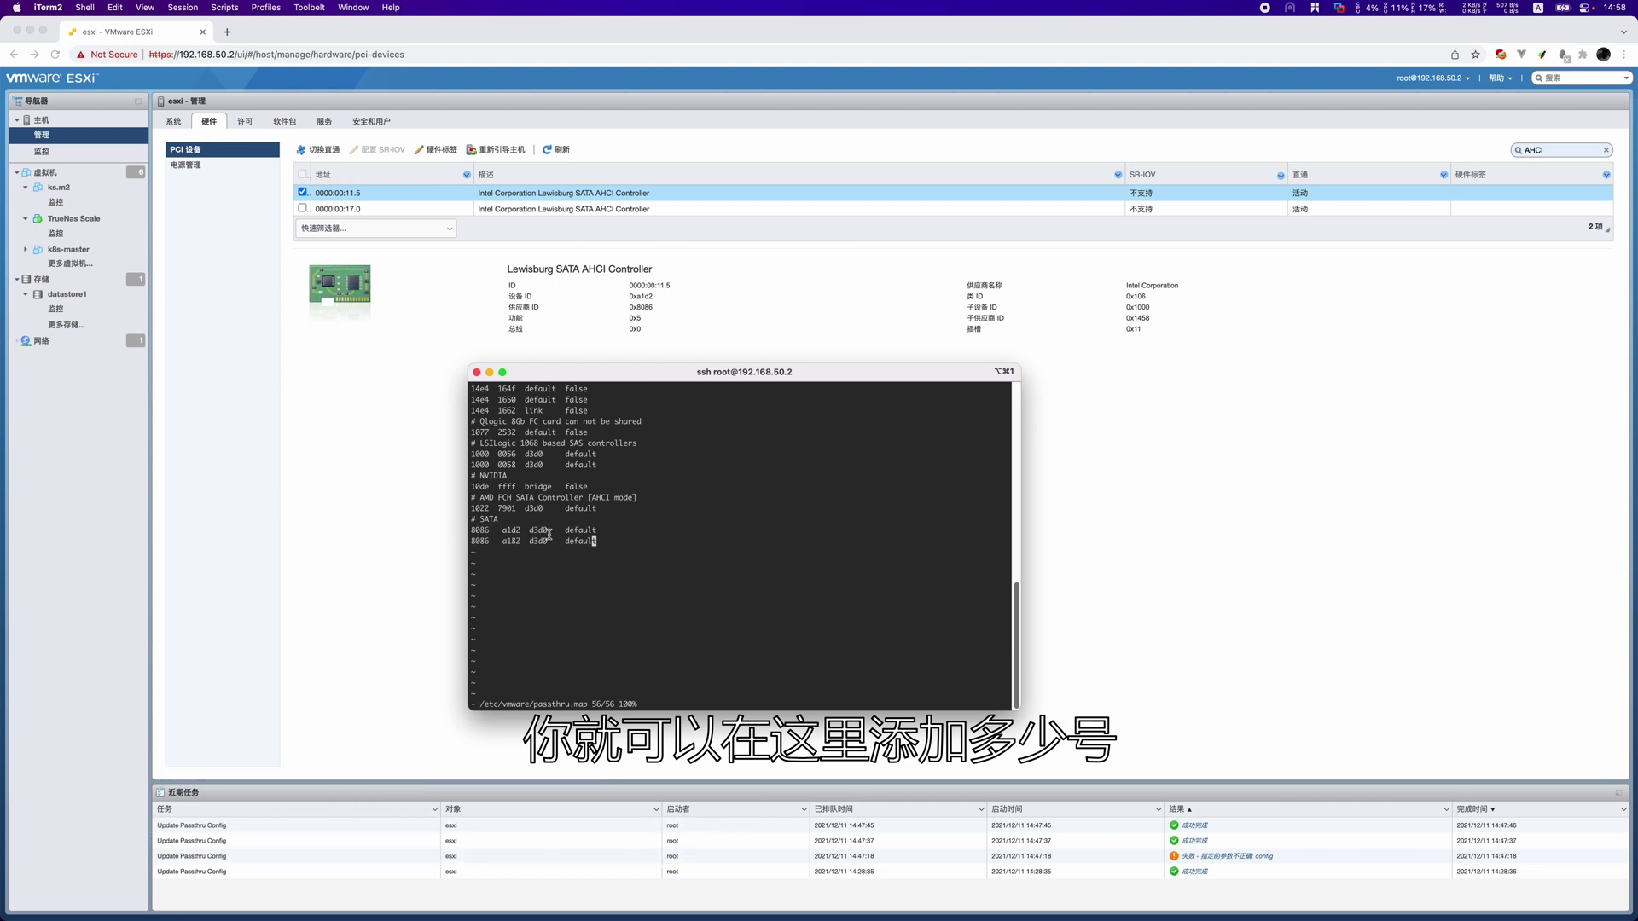
pyautogui.click(495, 497)
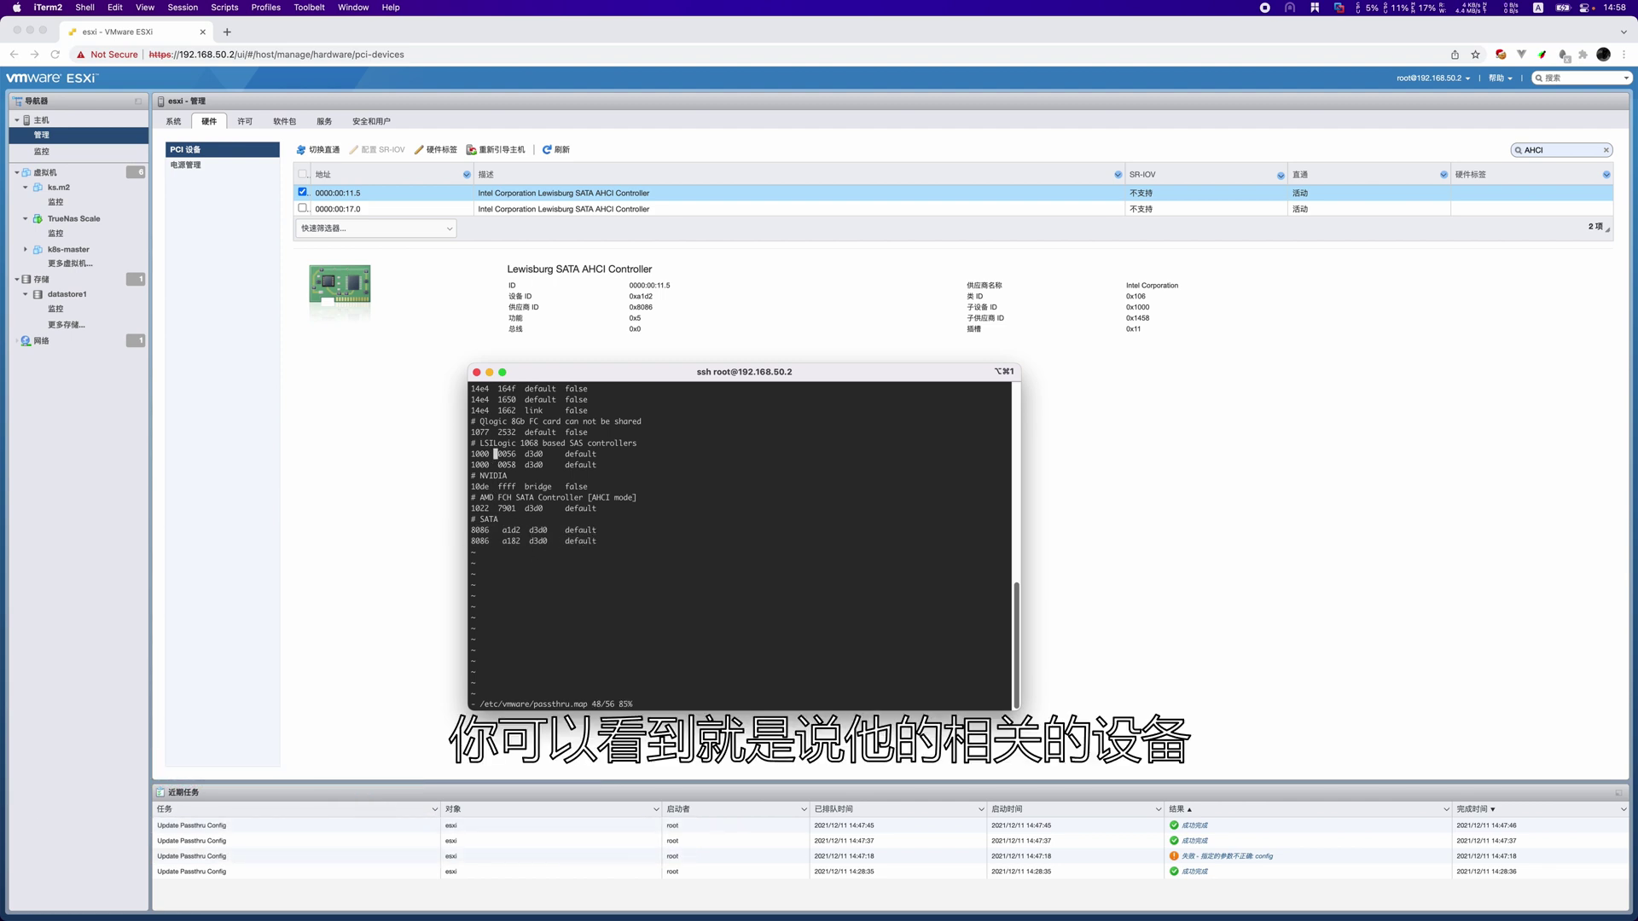
pyautogui.press('Up')
pyautogui.press('Up')
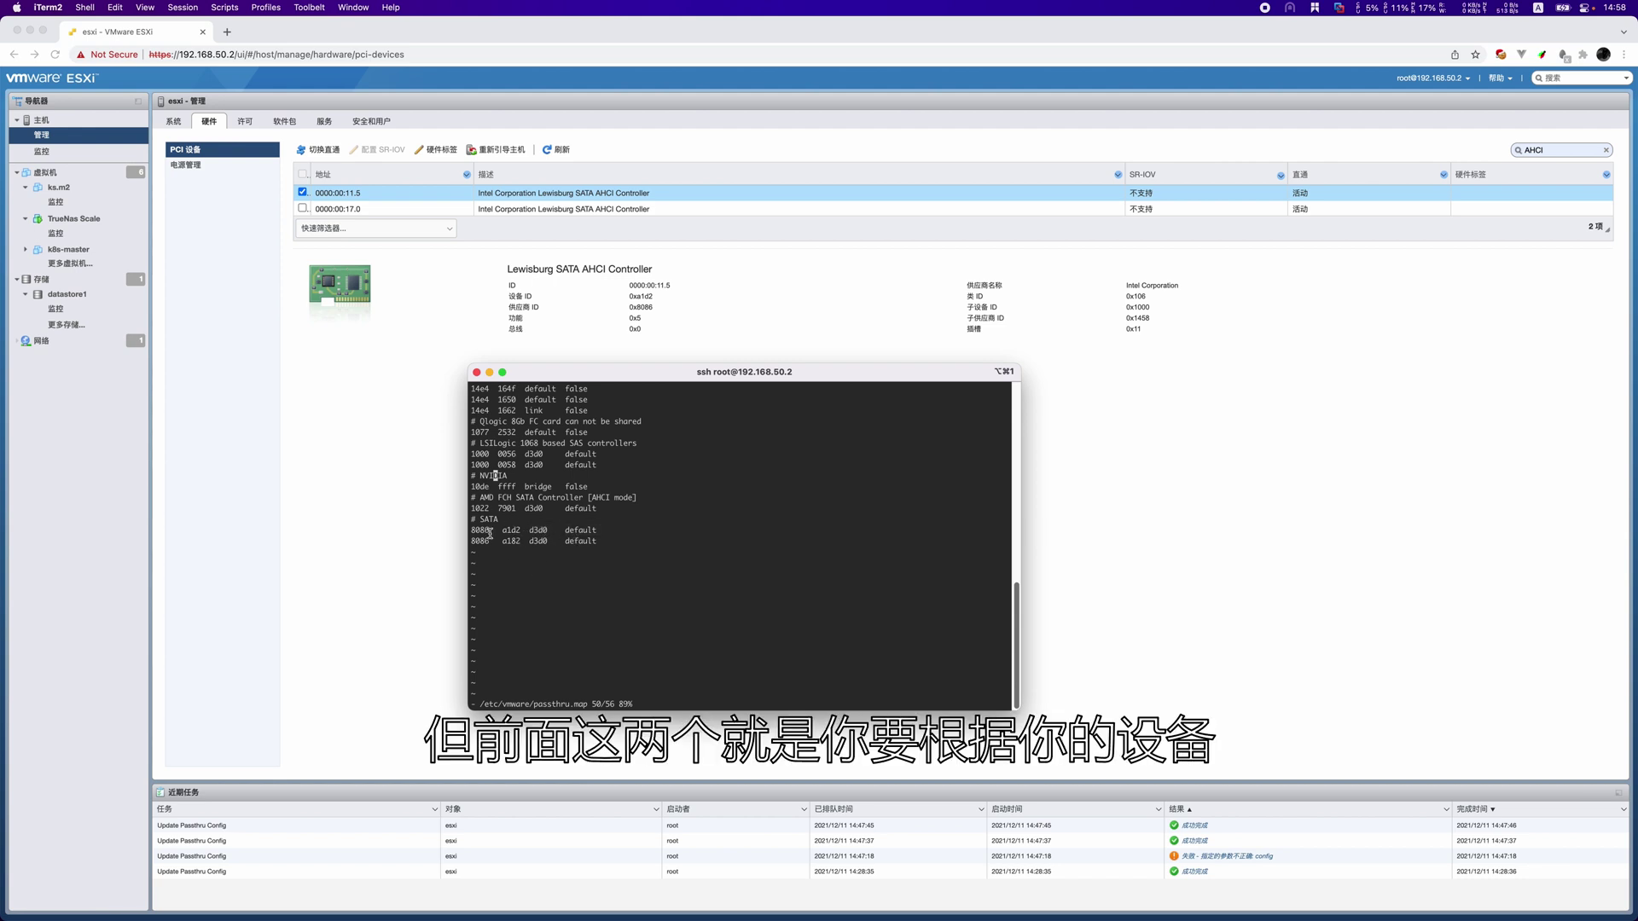
# Step: Check the vendor ID of the 0000:00:11.5 SATA controller in the web interface against the passthru.map entries
pyautogui.press('super+h')
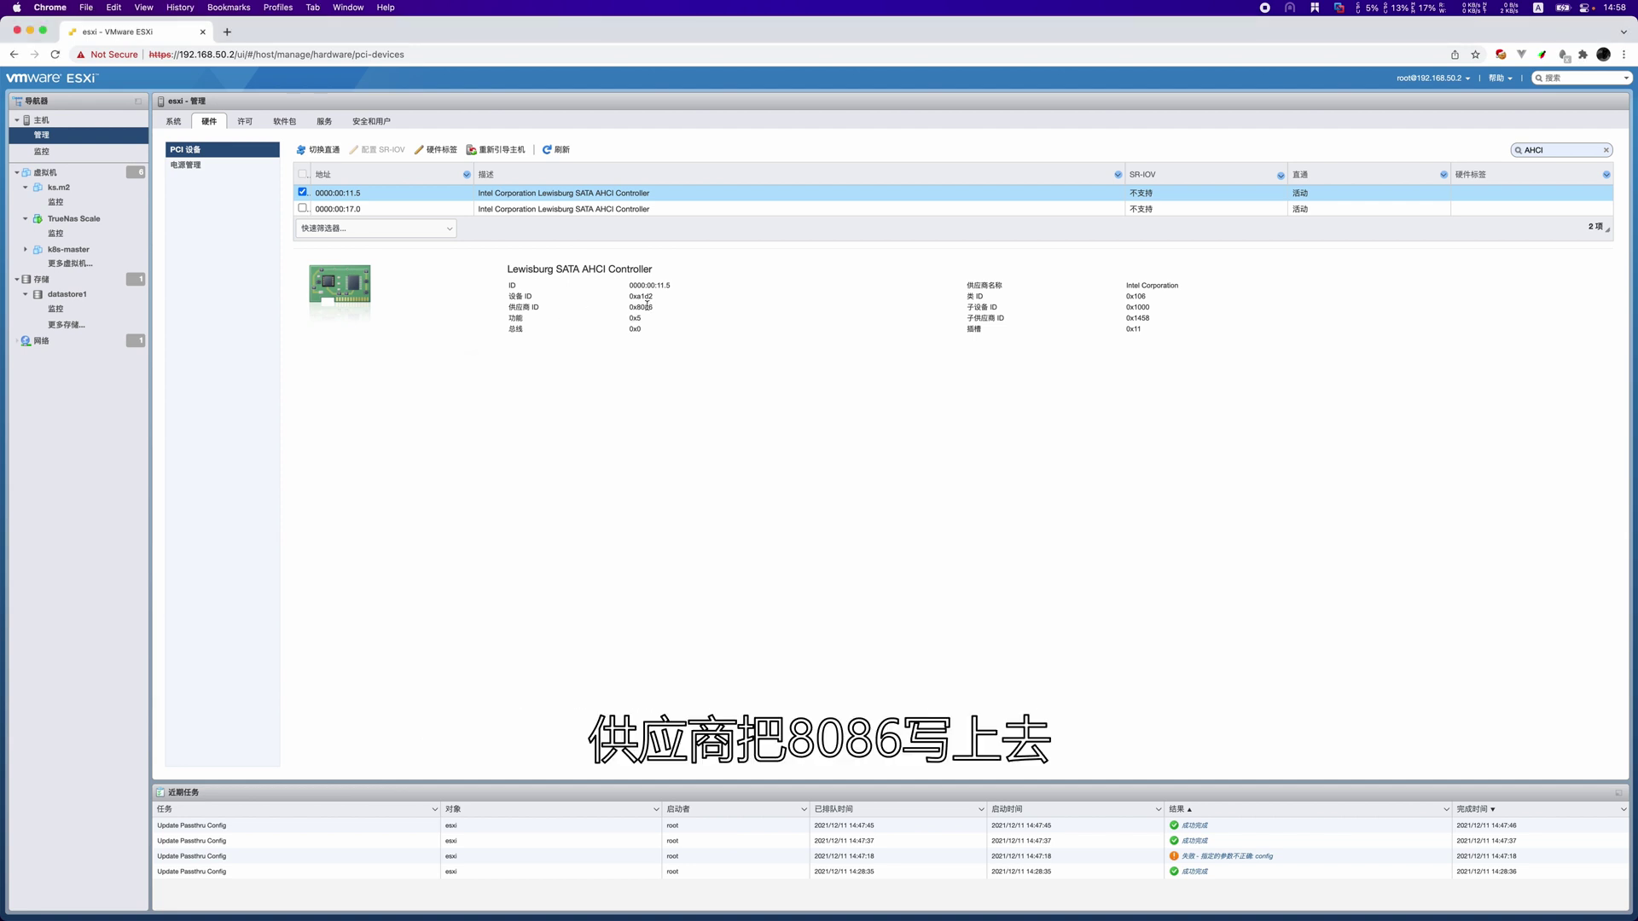
pyautogui.doubleClick(641, 307)
pyautogui.press('super+Tab')
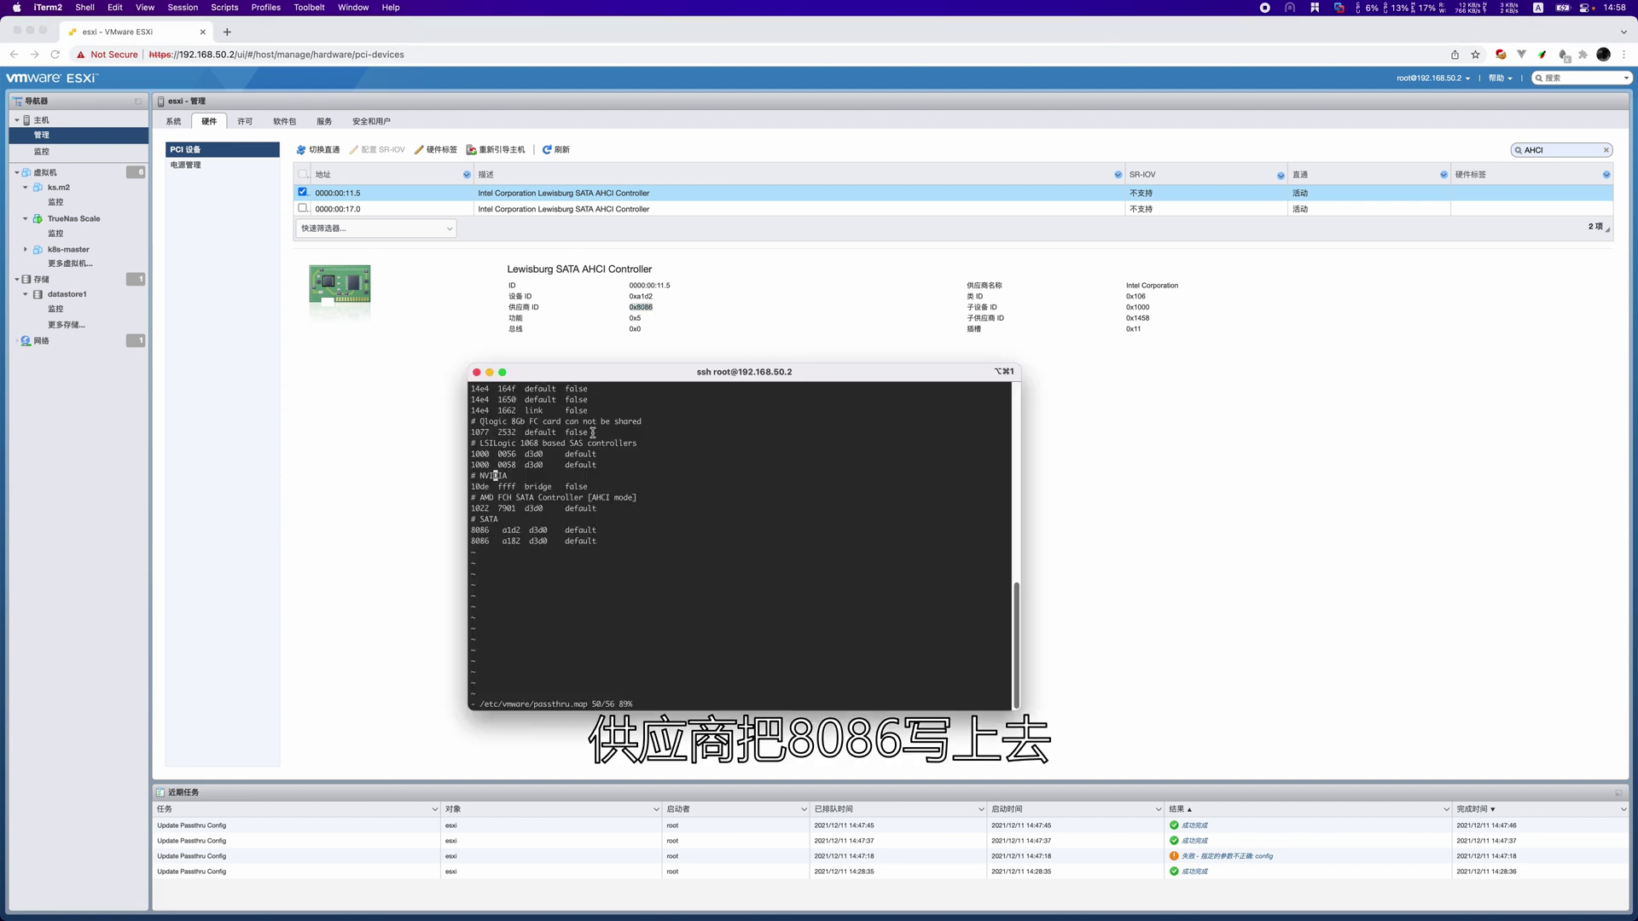
pyautogui.press('super+h')
pyautogui.press('super+Tab')
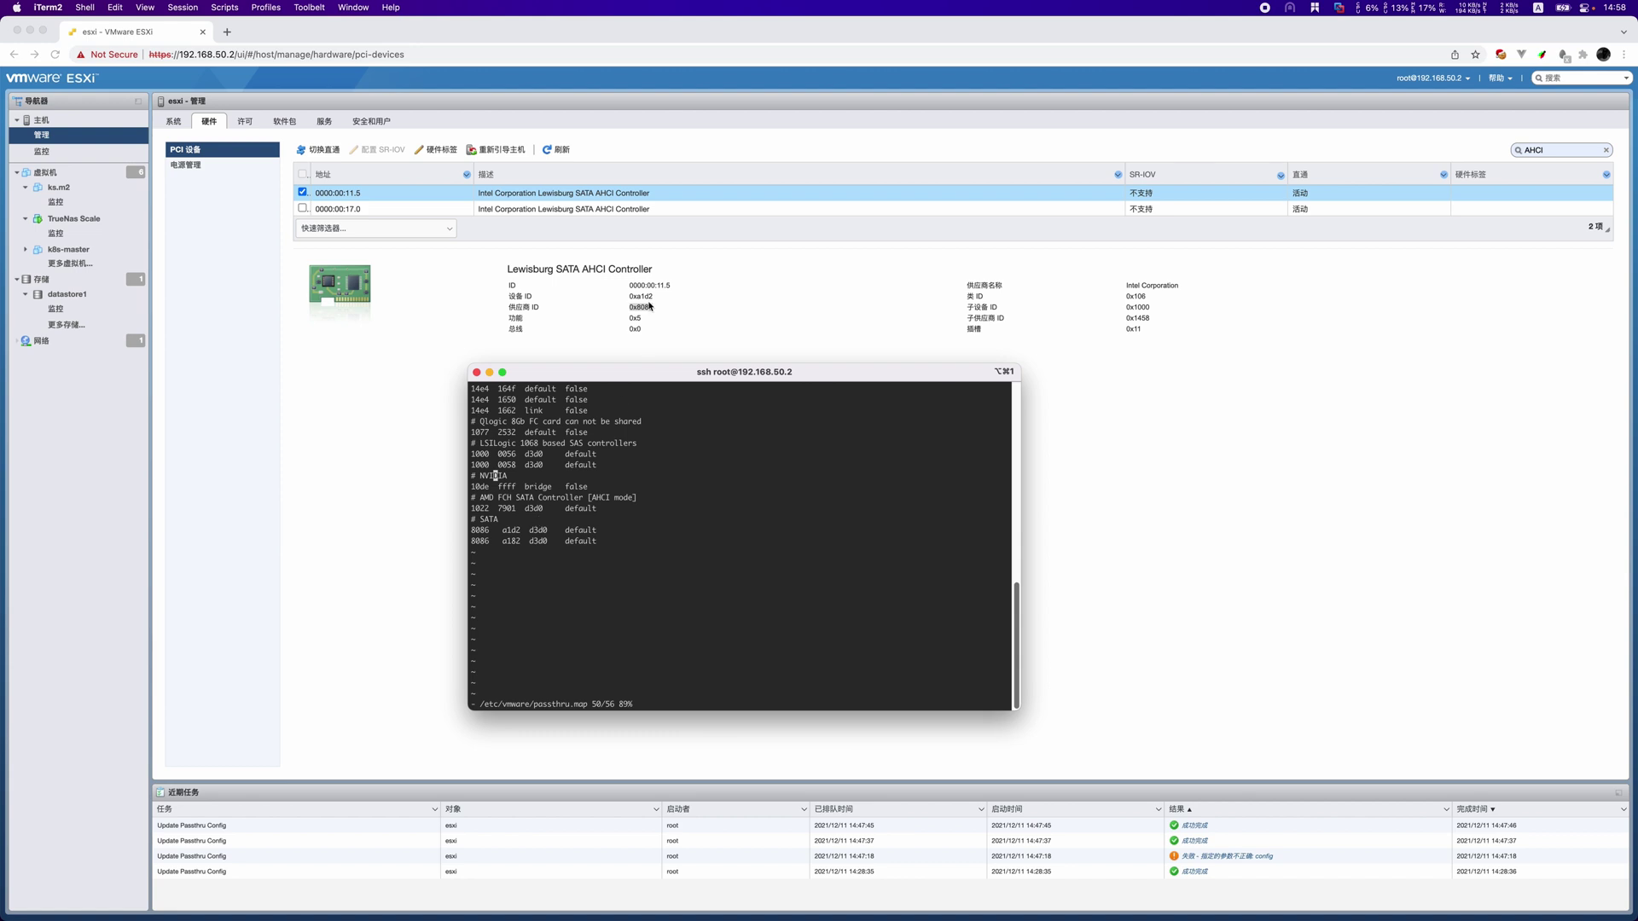
# Step: Go to the last SATA entry in passthru.map, save the file and quit vi with :wq
pyautogui.press('Down')
pyautogui.press('Down')
pyautogui.press('Down')
pyautogui.press('Down')
pyautogui.press('Down')
pyautogui.press('Down')
pyautogui.write(':')
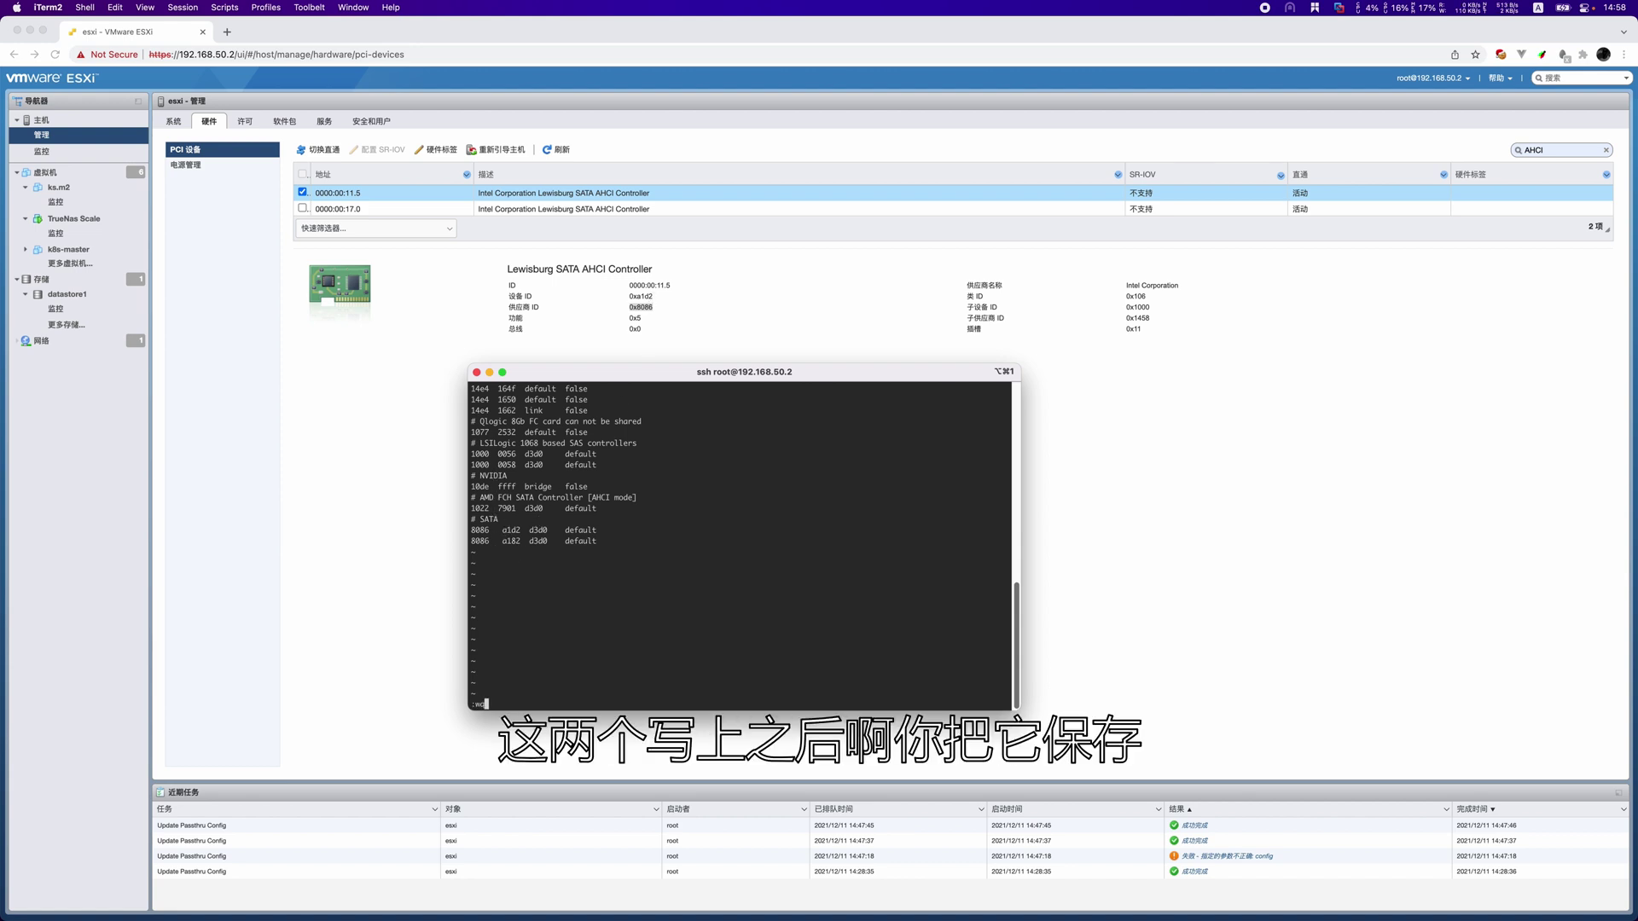
pyautogui.write('wq')
pyautogui.press('Return')
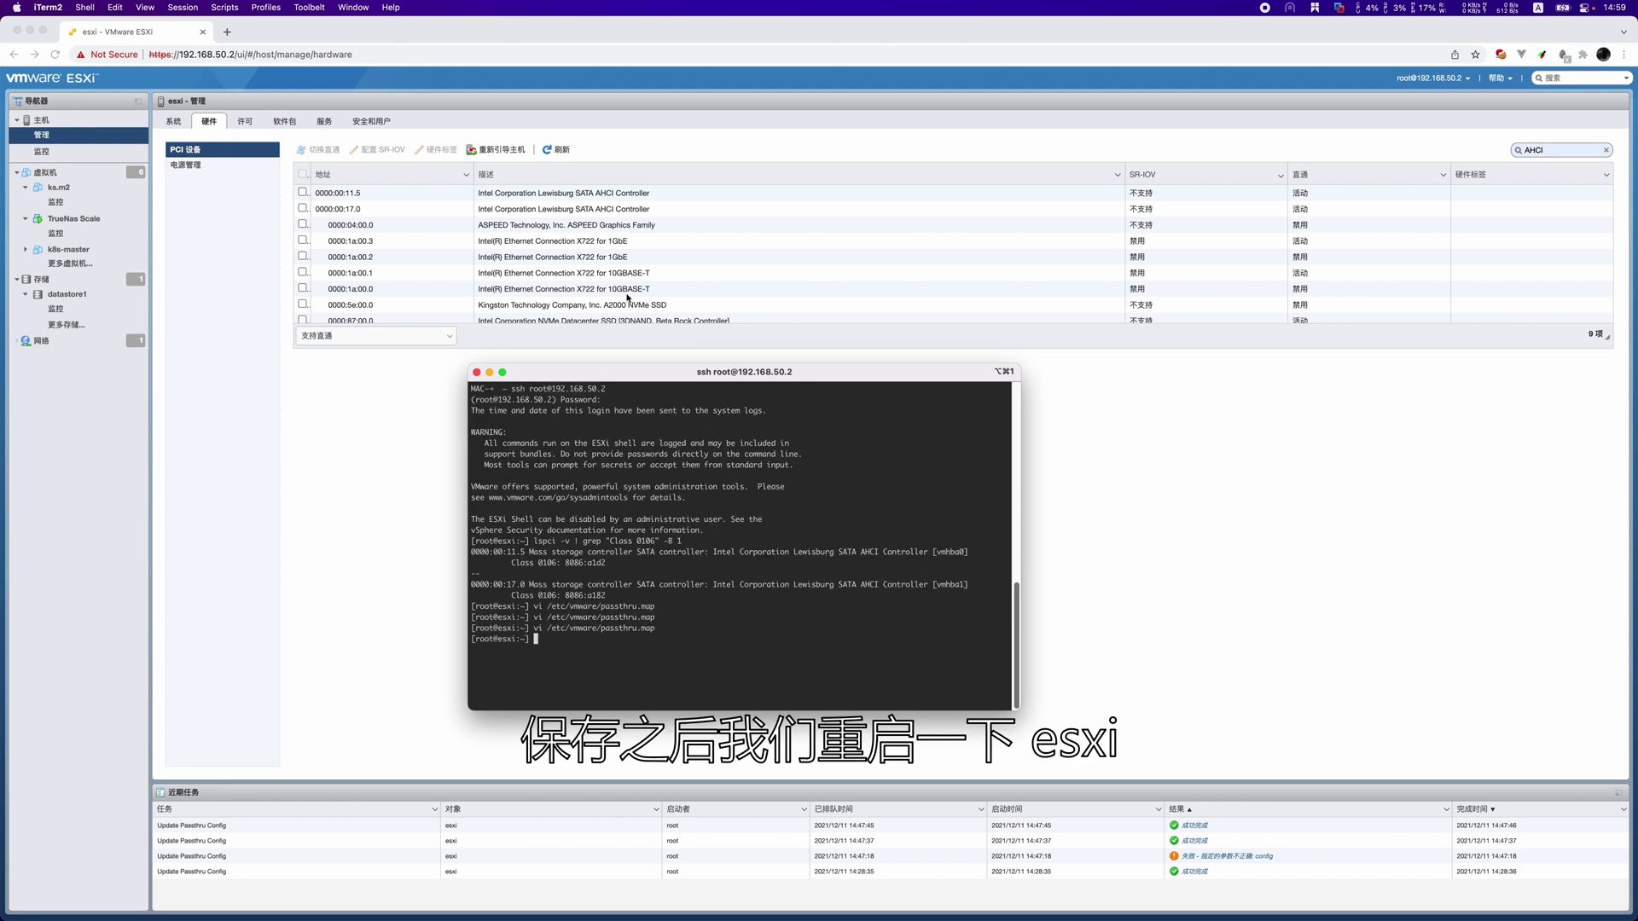
# Step: Return to the ESXi web interface, filter the PCI devices to 支持直通, and inspect the SATA controllers at 0000:00:11.5 and 0000:00:17.0
pyautogui.click(584, 145)
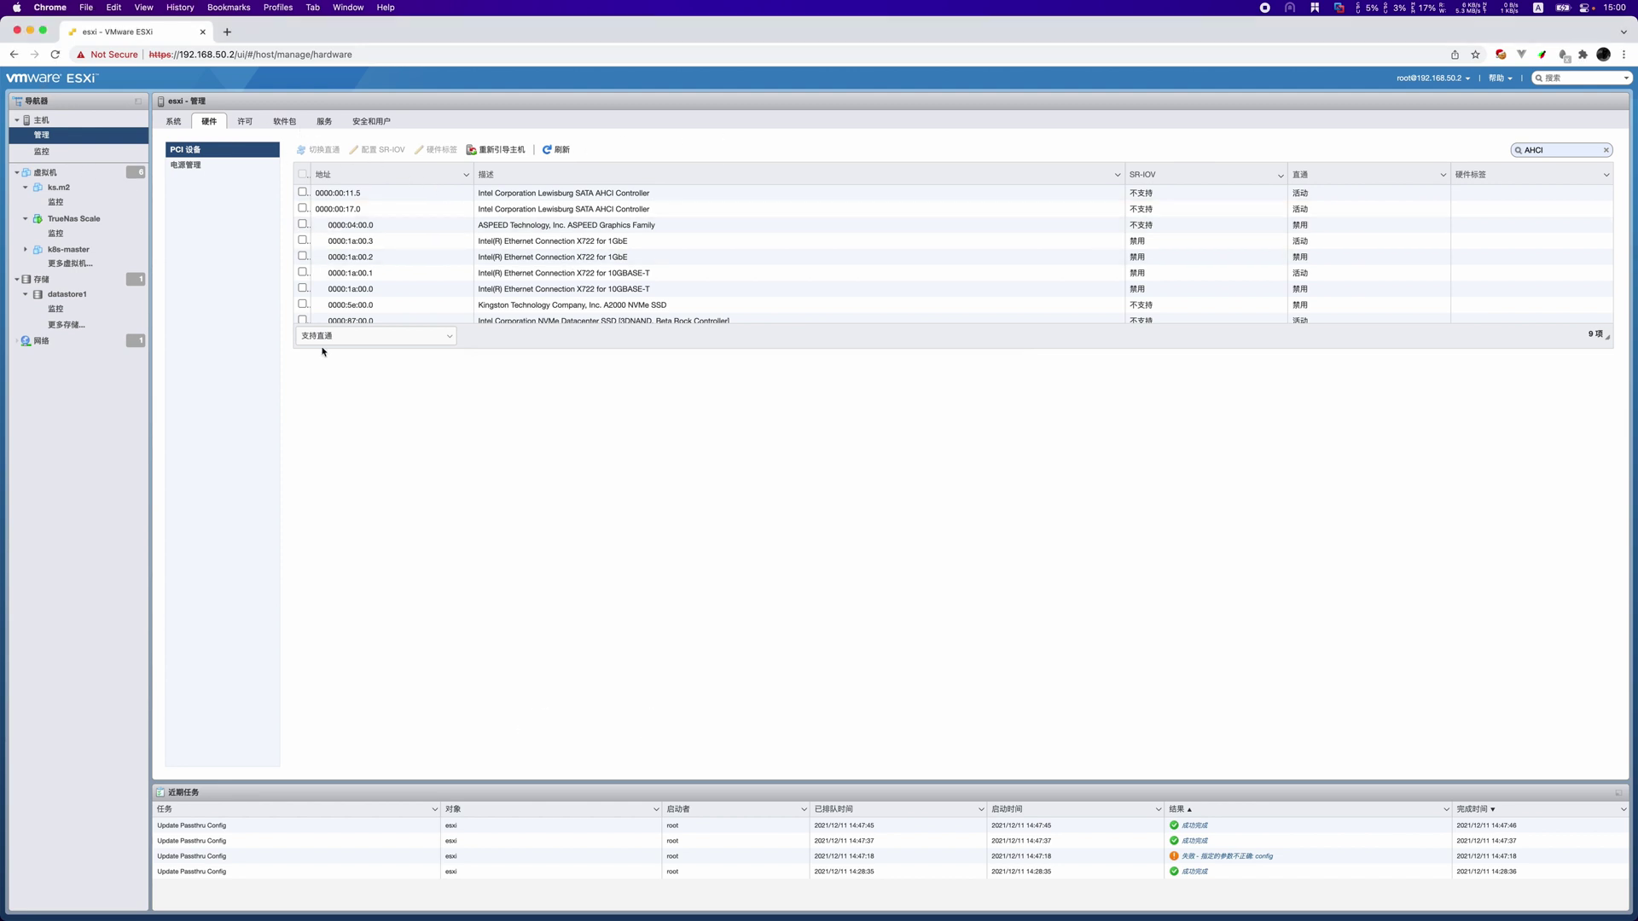
pyautogui.click(346, 337)
pyautogui.click(341, 351)
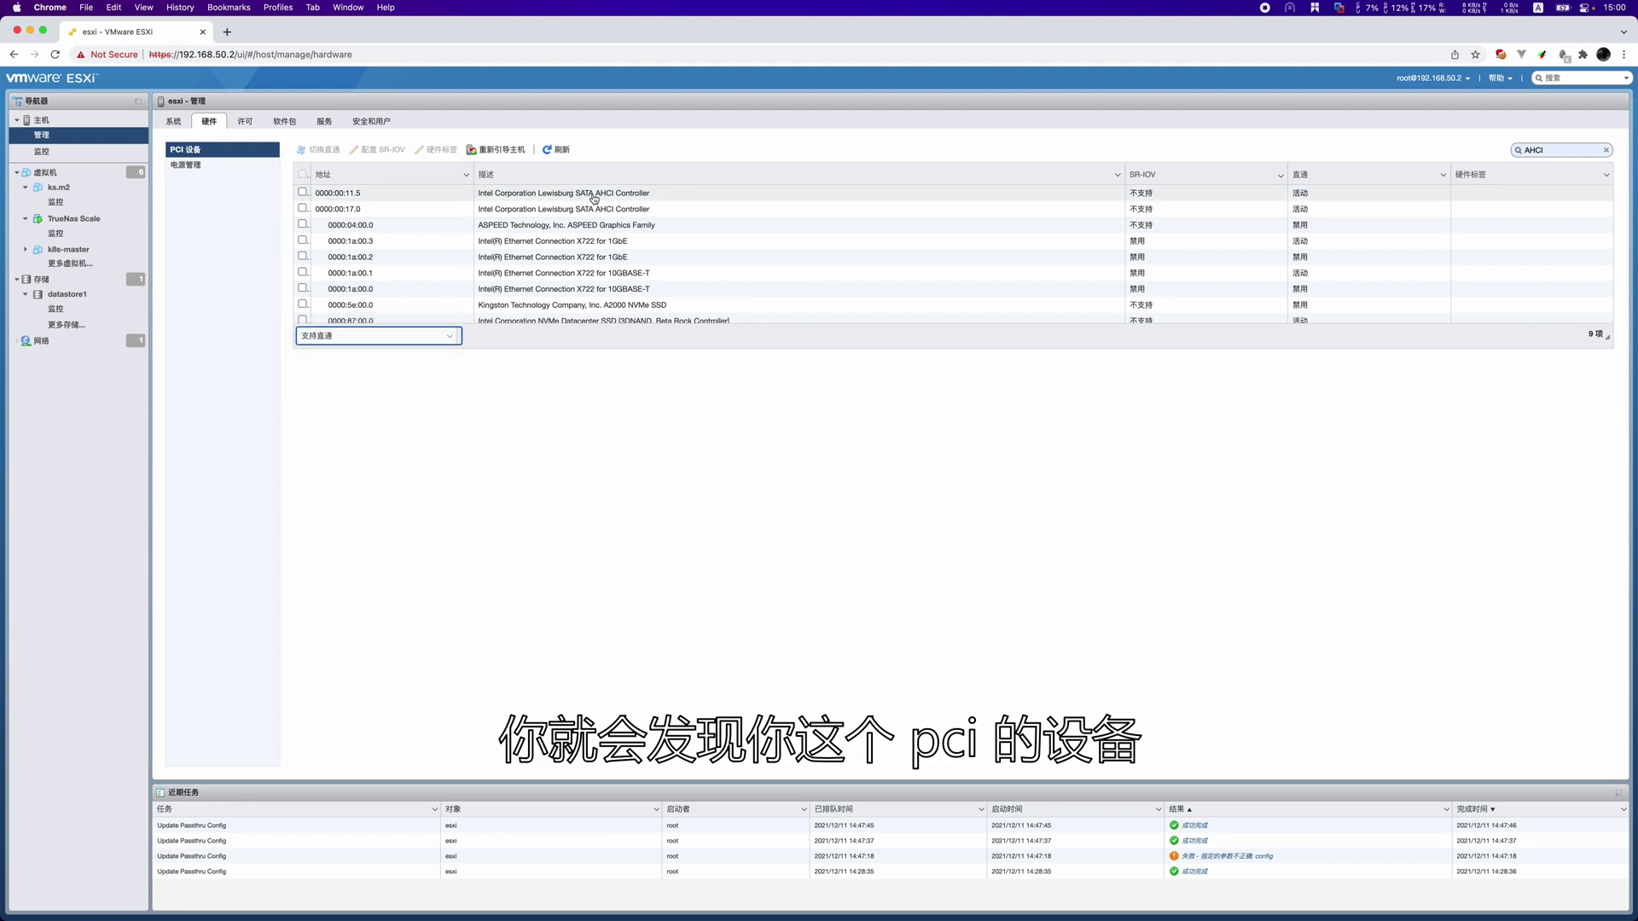
pyautogui.click(595, 195)
pyautogui.click(596, 209)
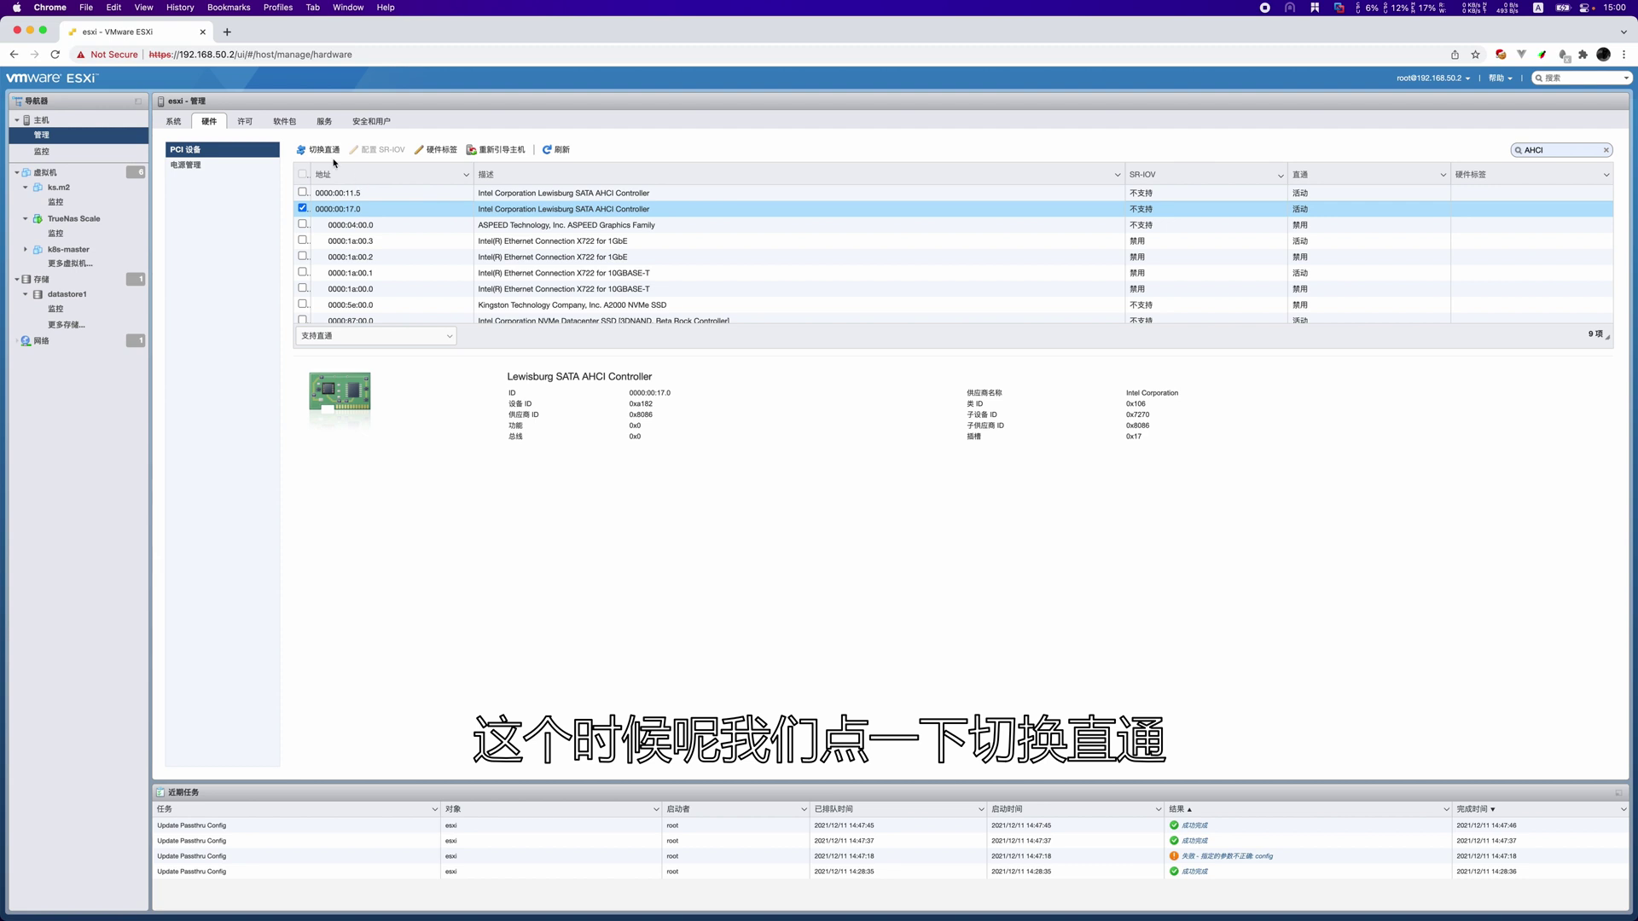
# Step: Deselect the SATA controller and toggle passthrough for the Intel X722 1GbE adapter at 0000:1a:00.2
pyautogui.click(303, 209)
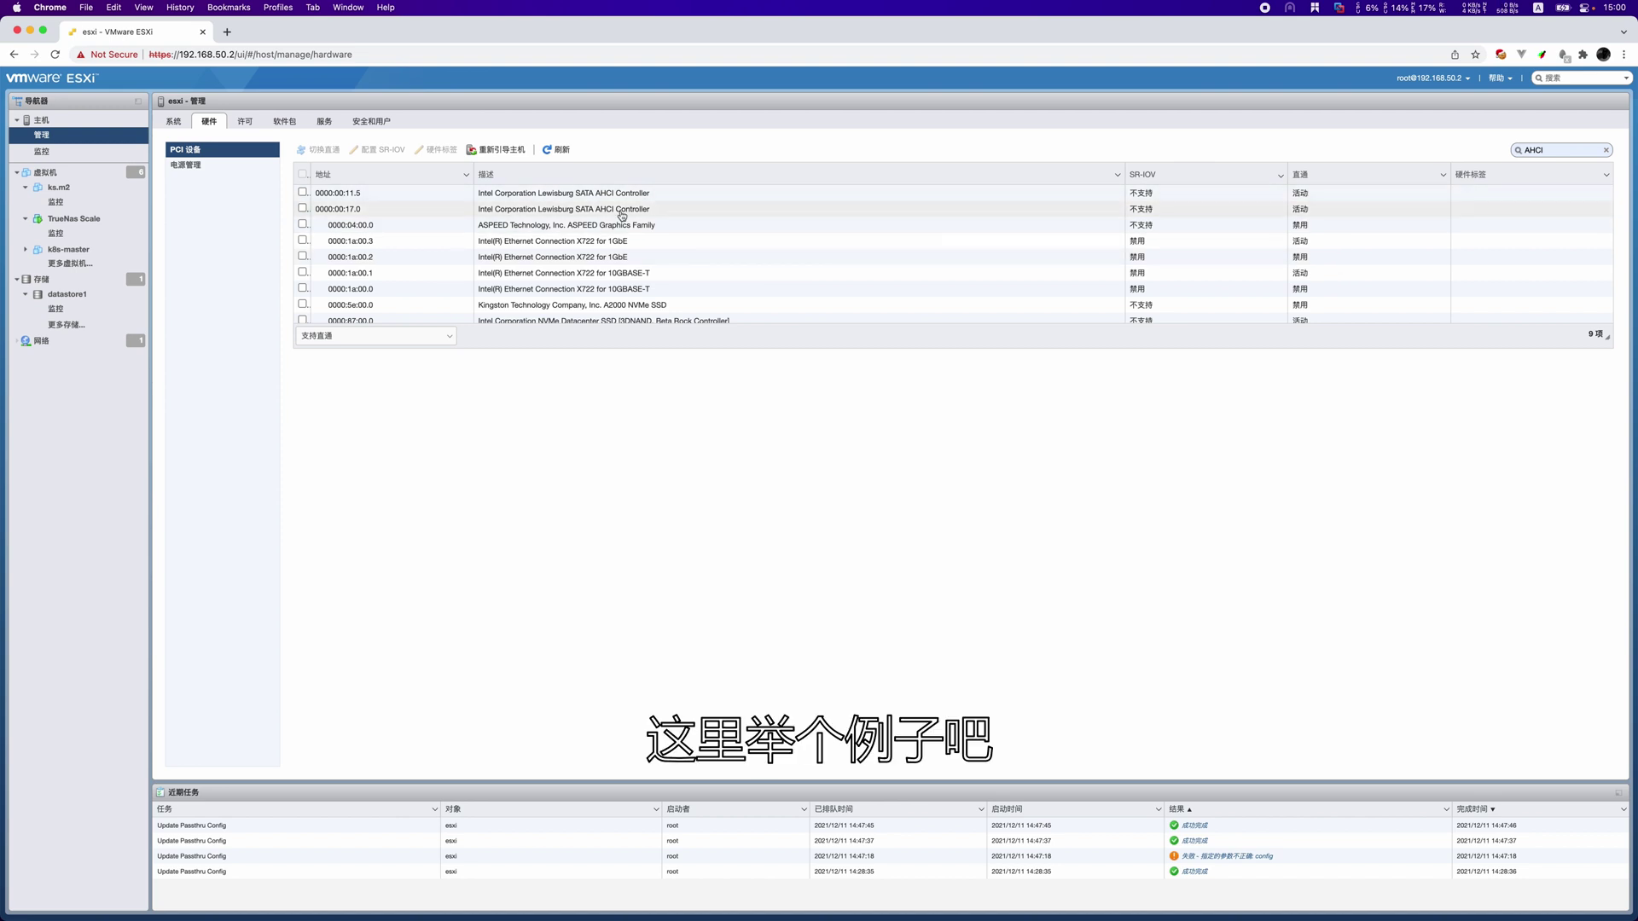
pyautogui.click(303, 223)
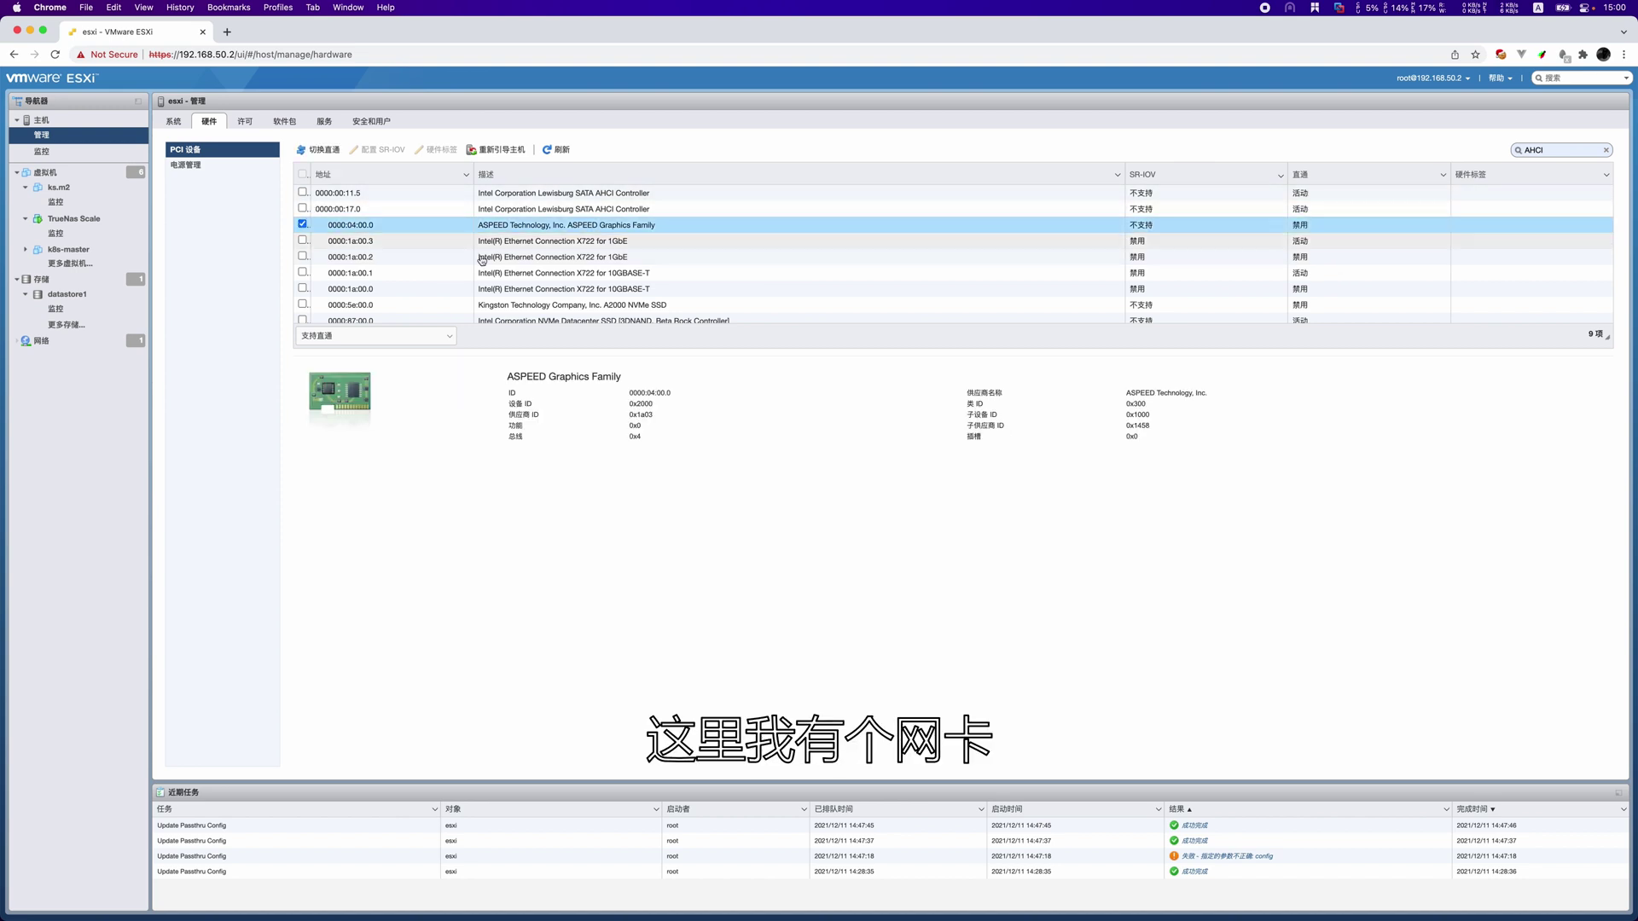
pyautogui.click(302, 225)
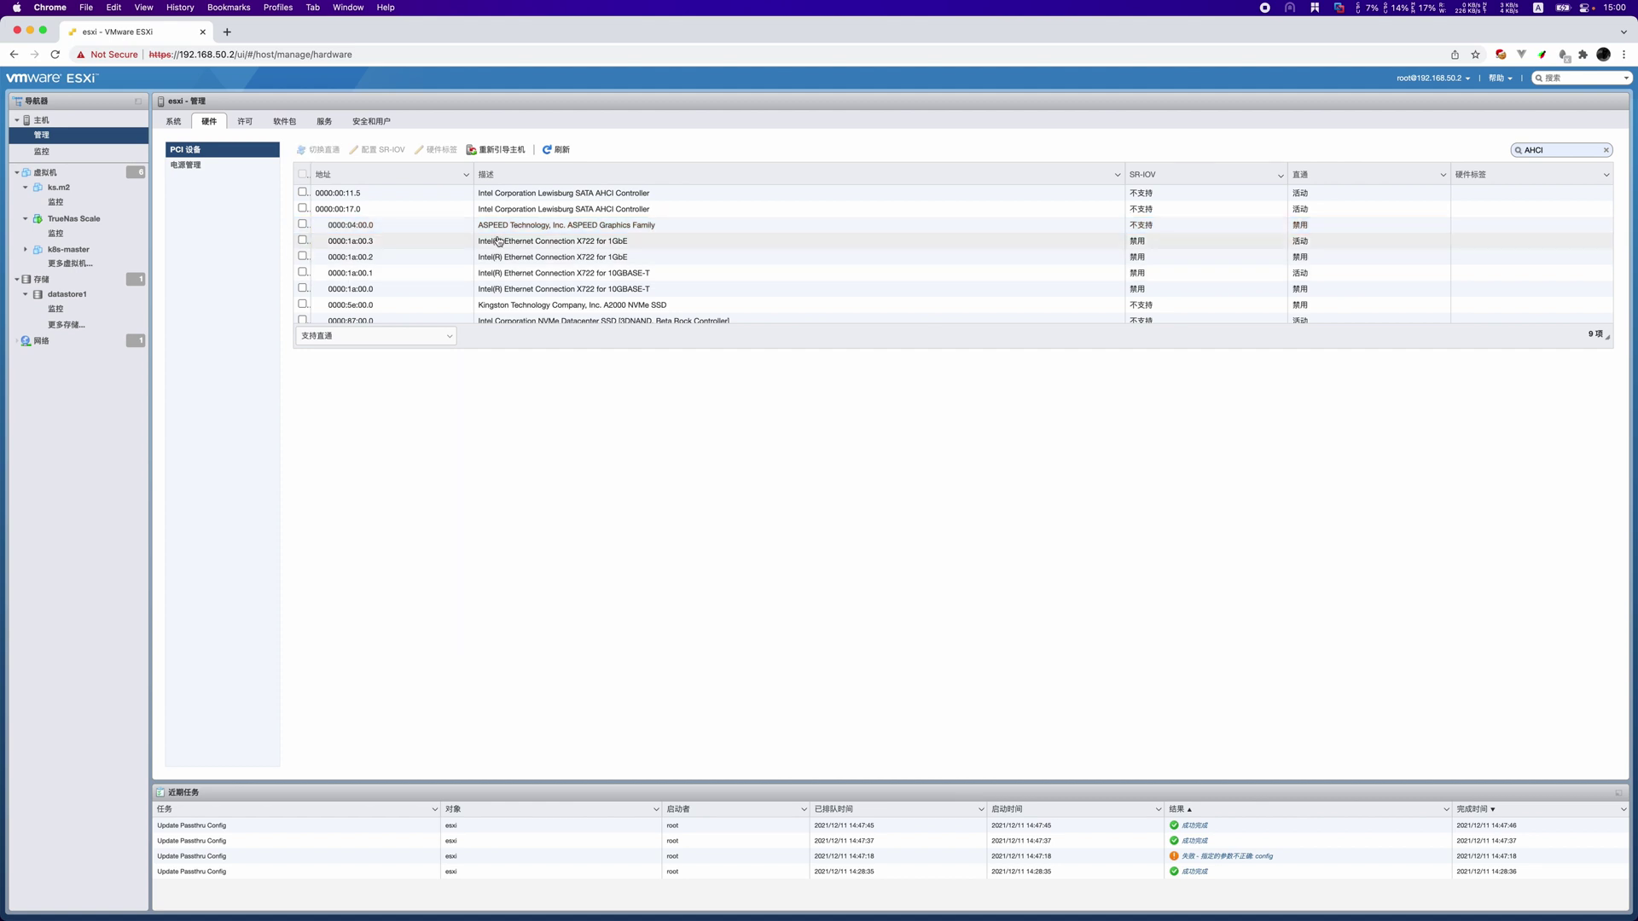
pyautogui.click(537, 257)
pyautogui.click(529, 241)
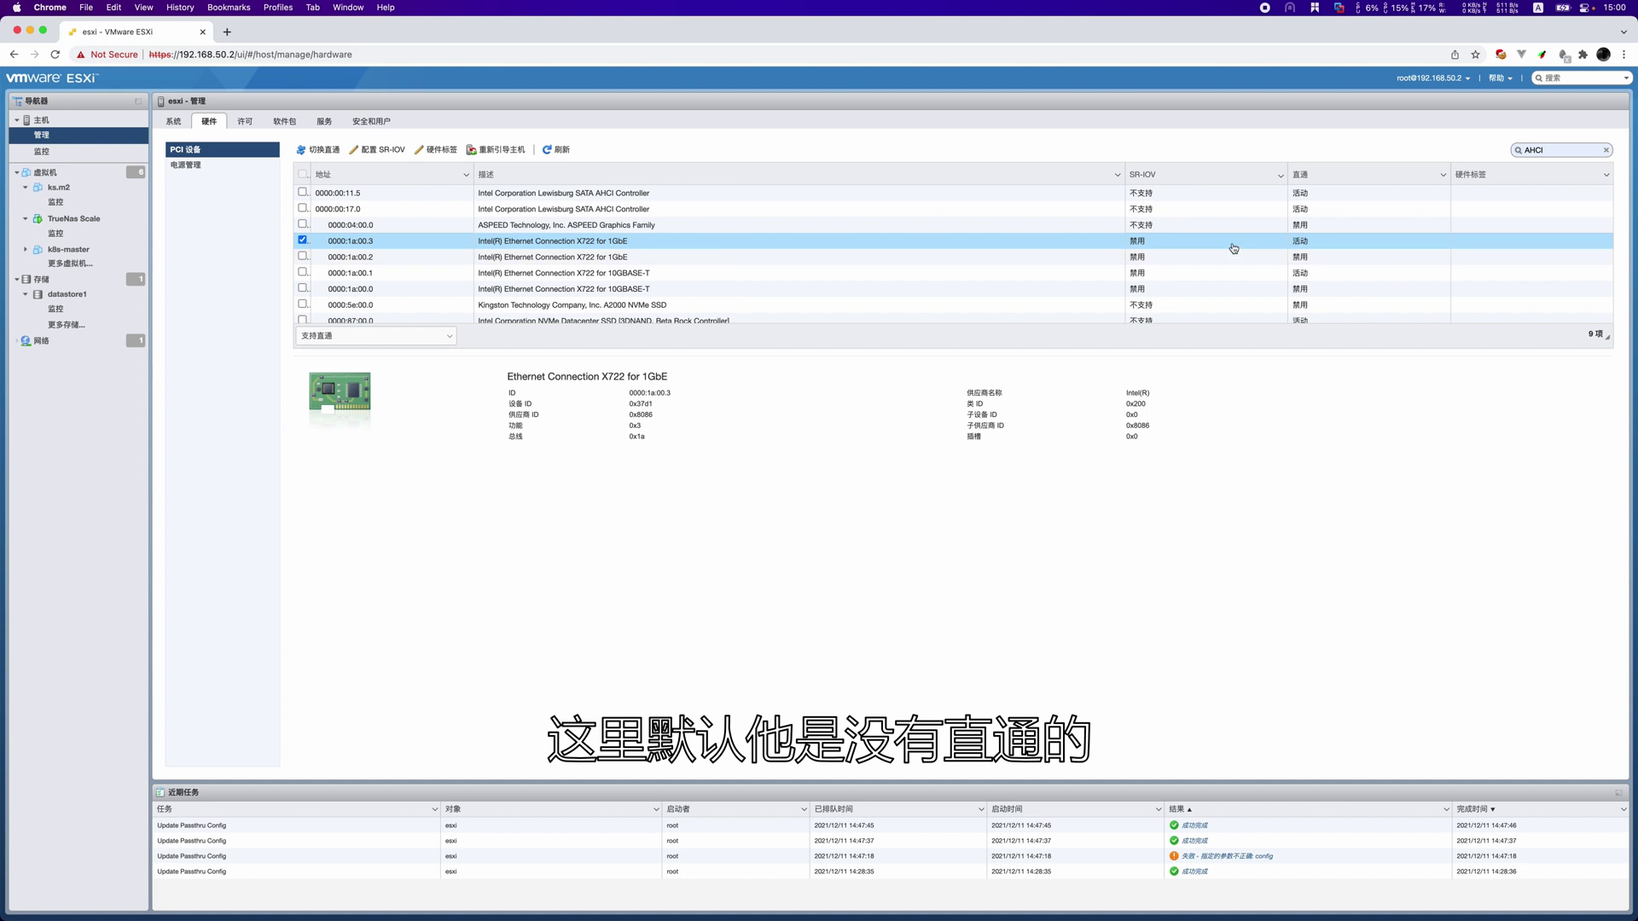
pyautogui.click(390, 255)
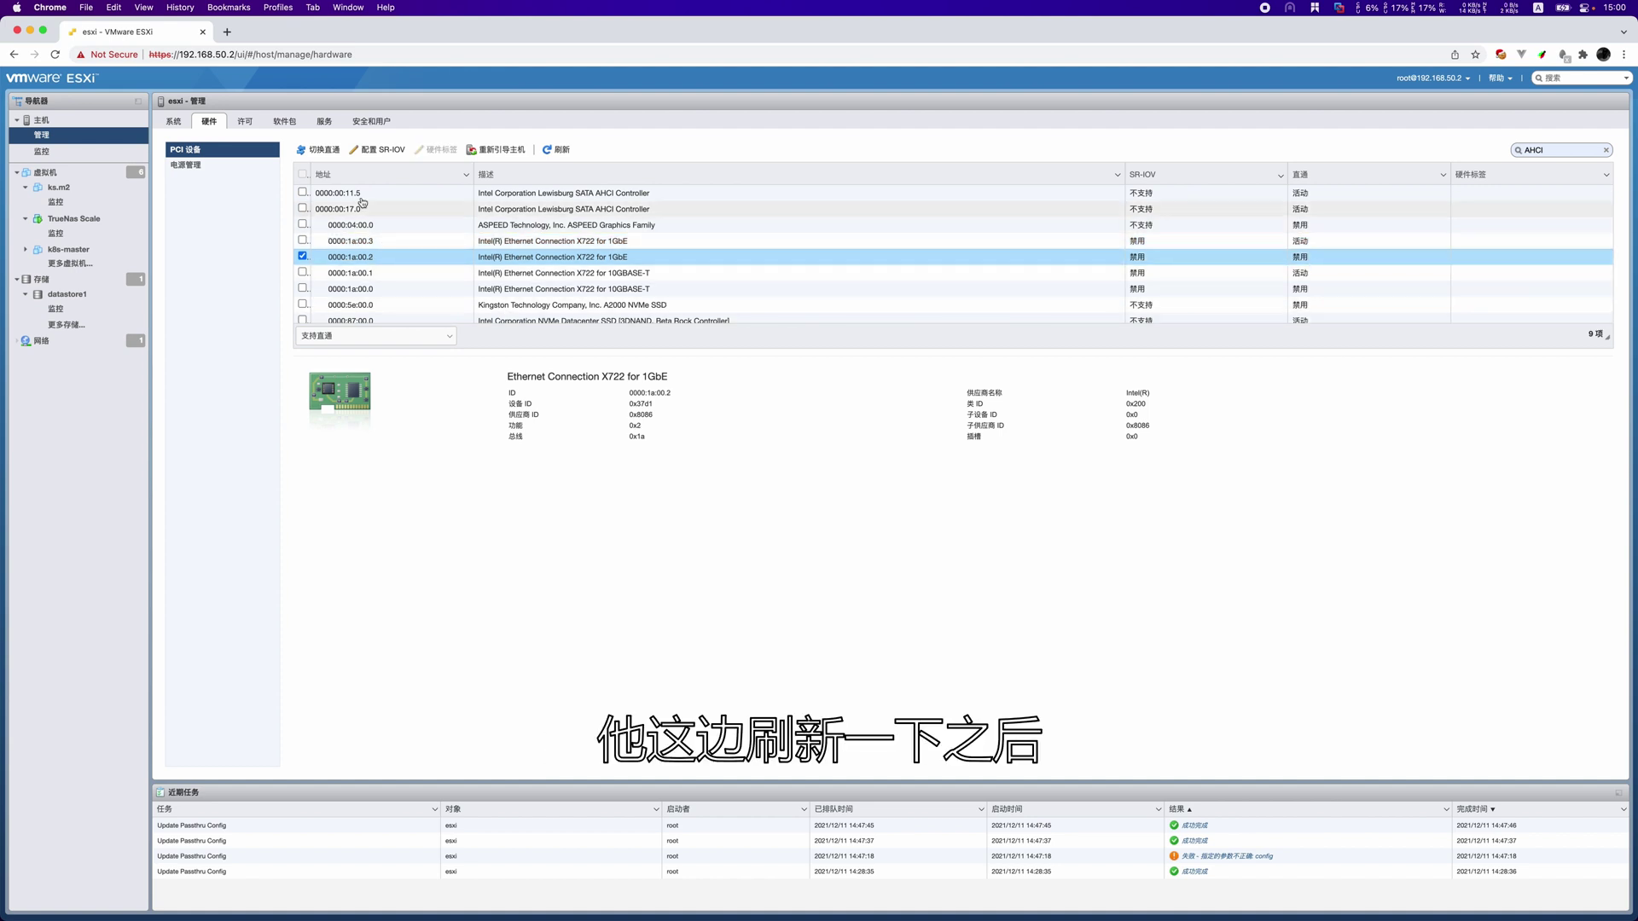
pyautogui.click(329, 150)
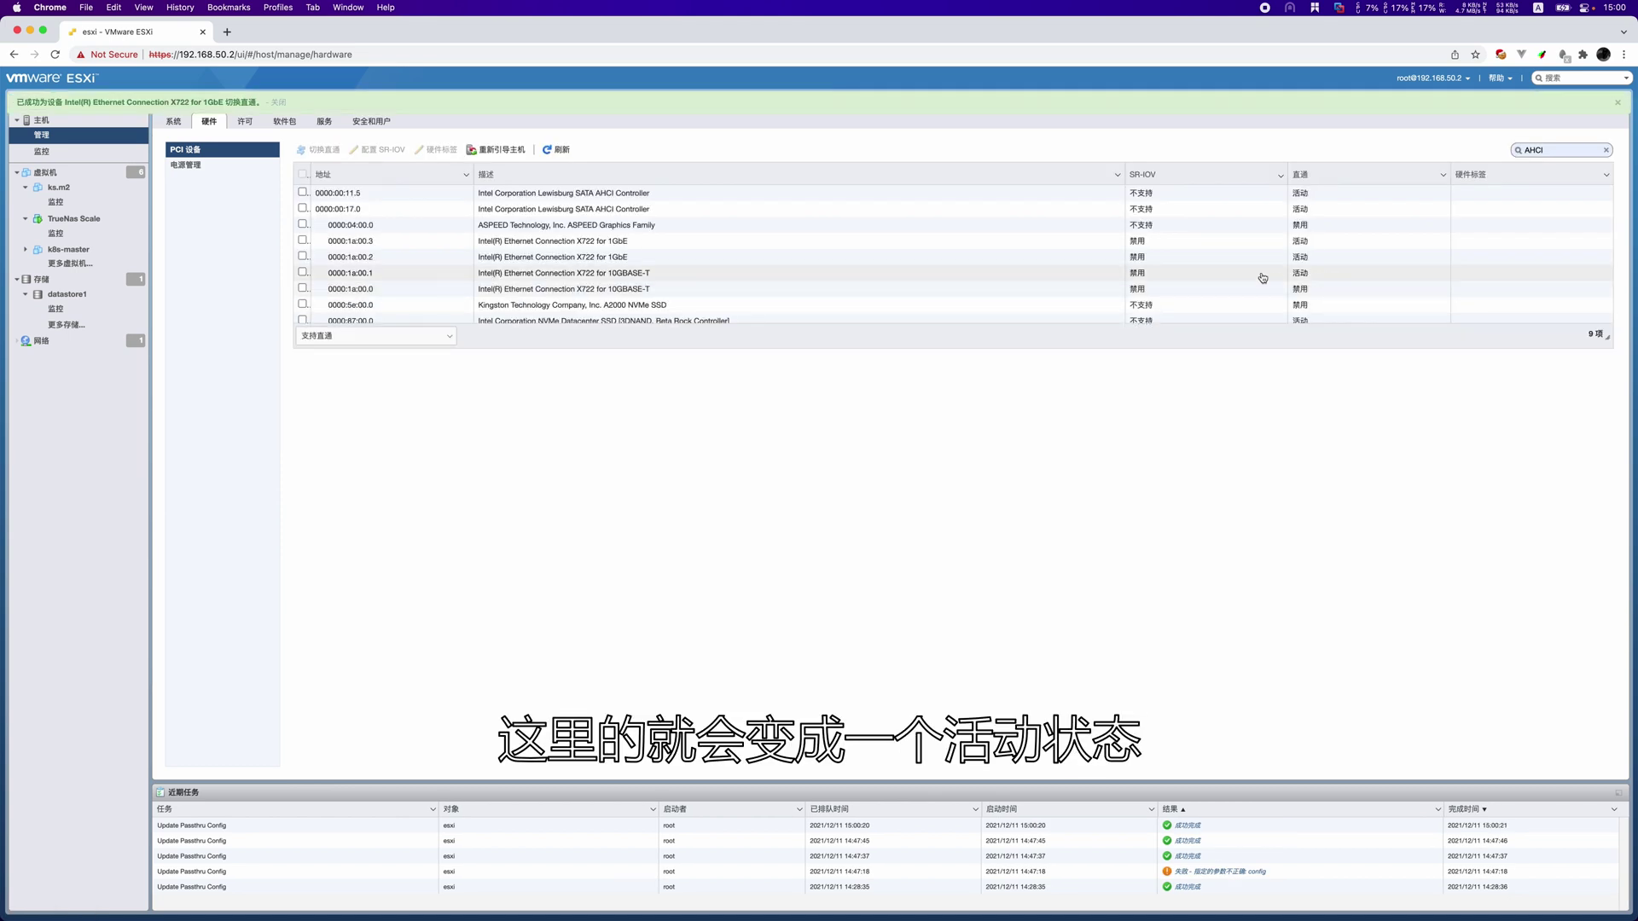
pyautogui.click(1308, 262)
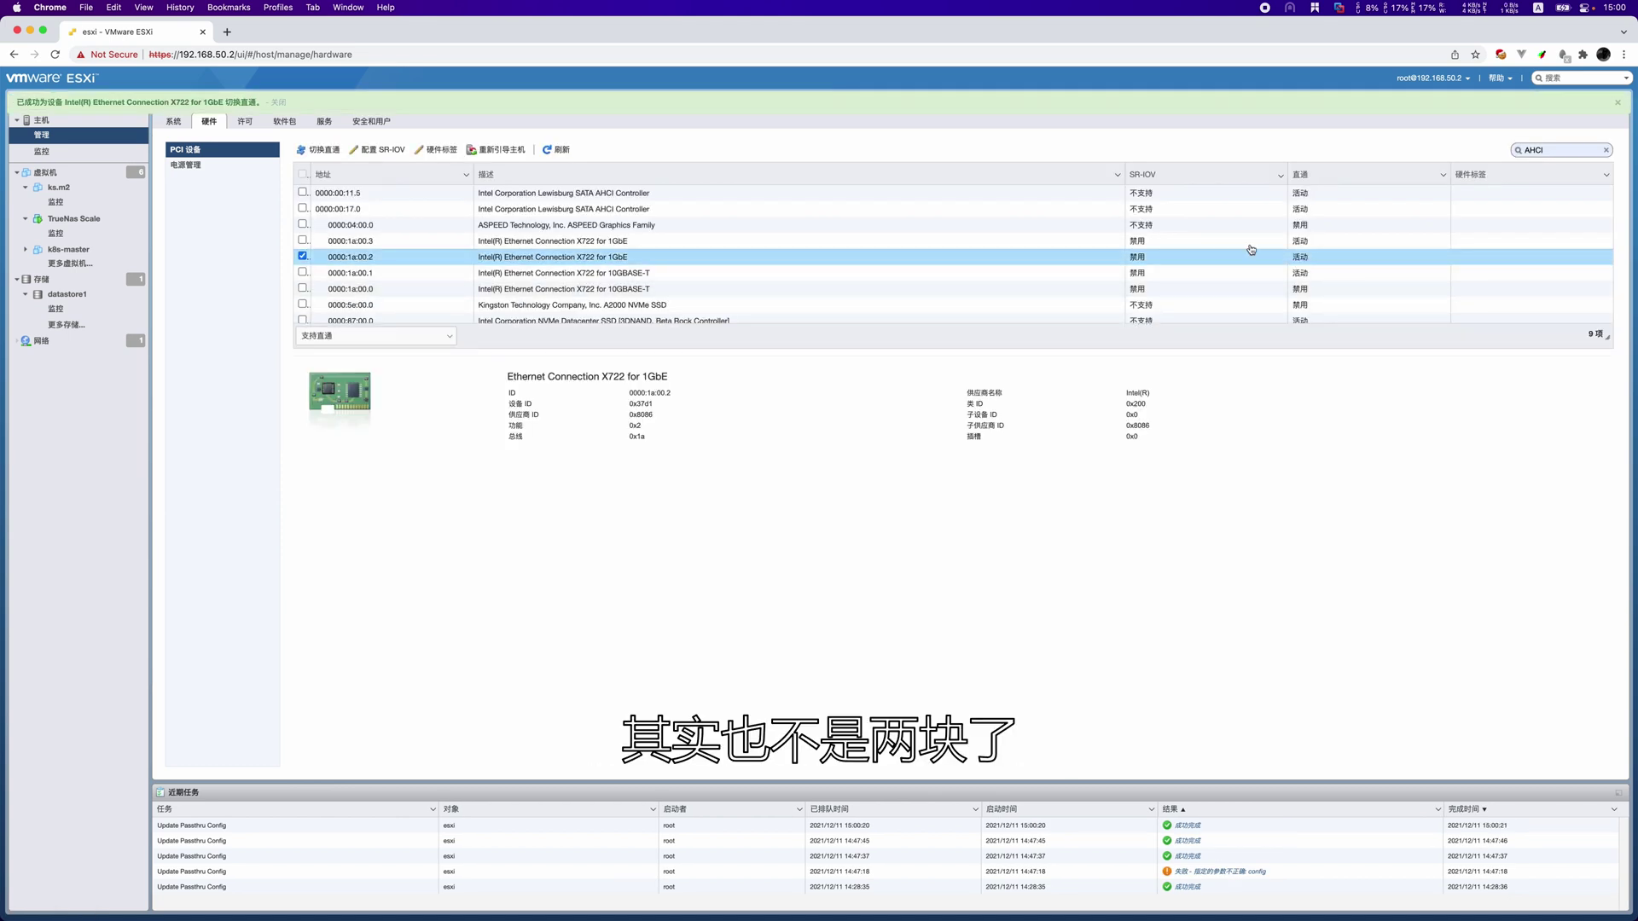
# Step: Inspect the details of the SATA controller at 0000:00:11.5 and the Kingston A2000 NVMe SSD at 0000:5e:00.0
pyautogui.click(548, 194)
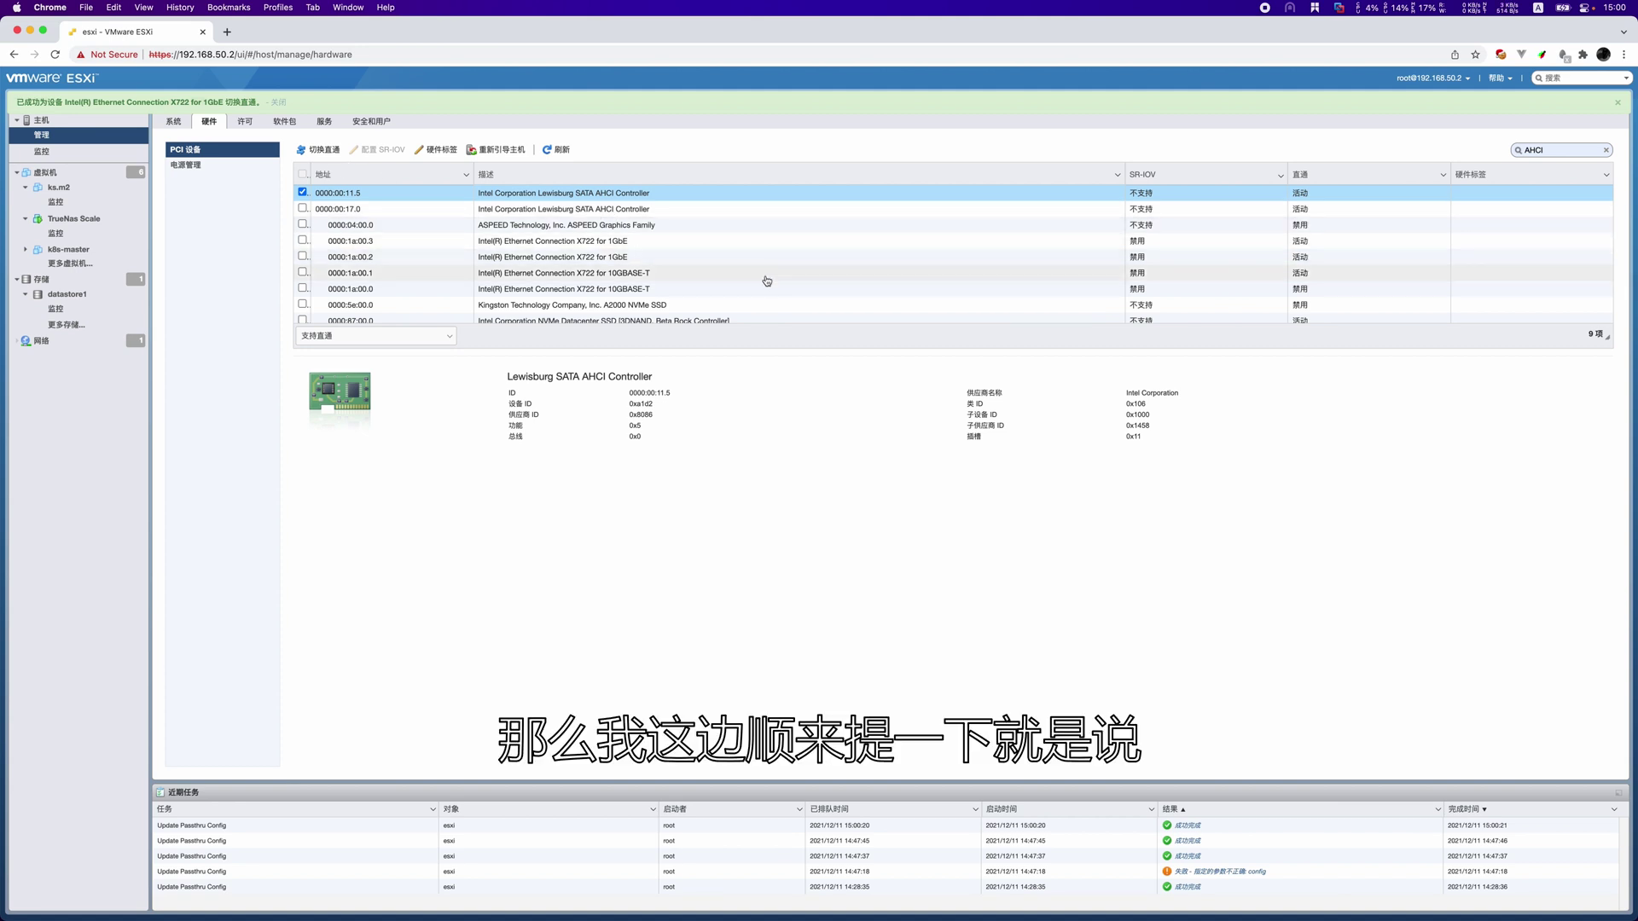
pyautogui.click(303, 193)
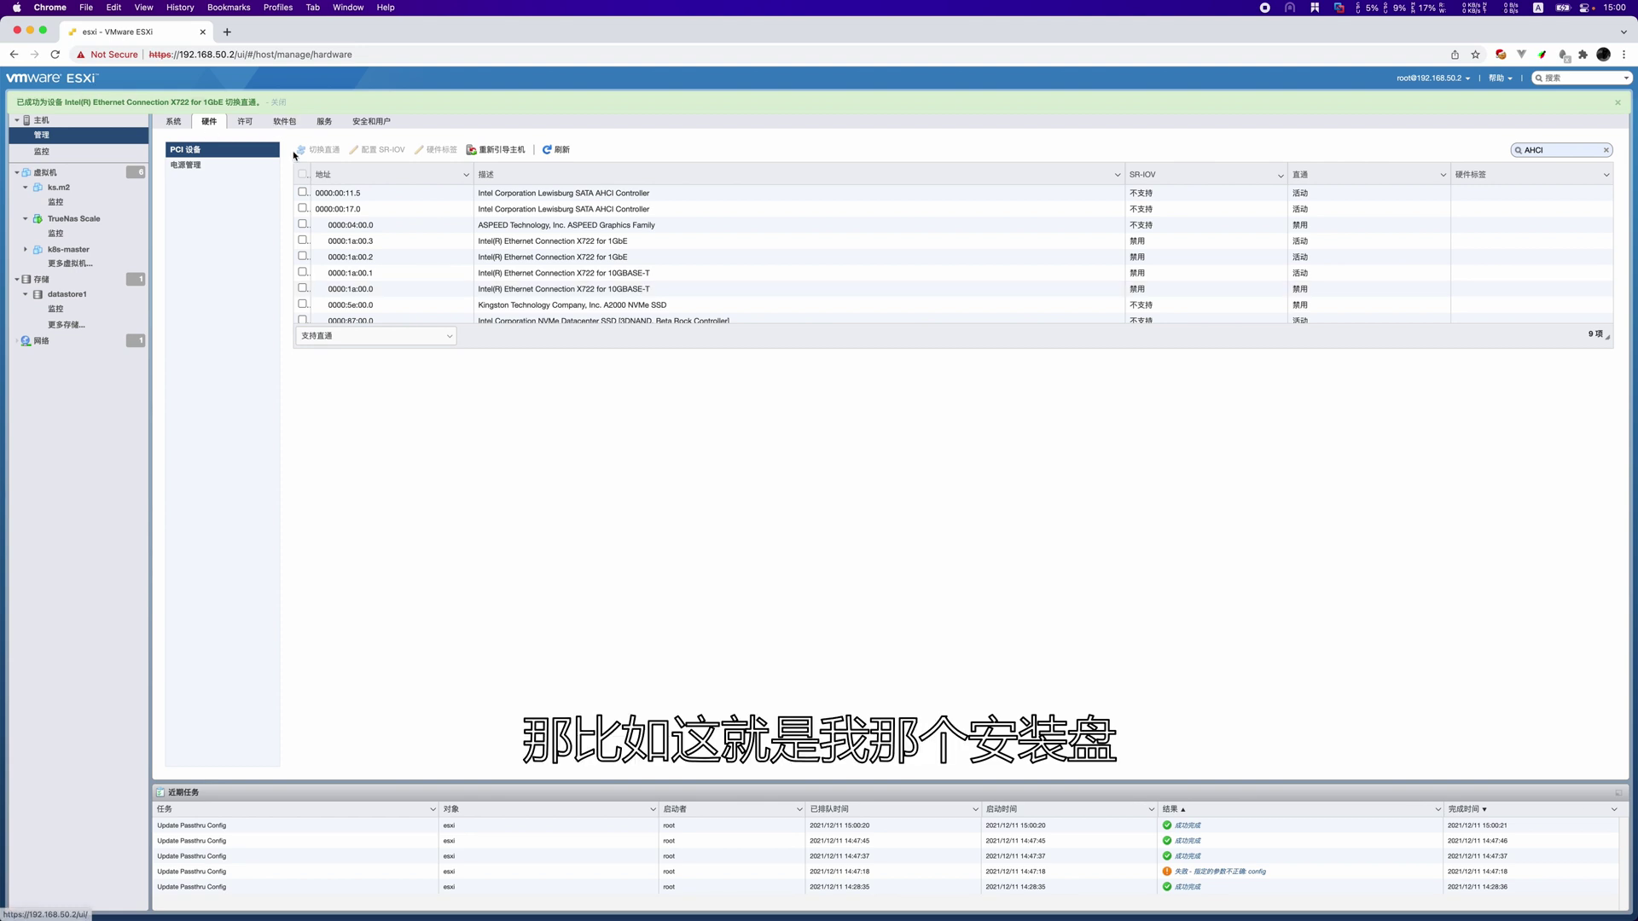
pyautogui.click(593, 307)
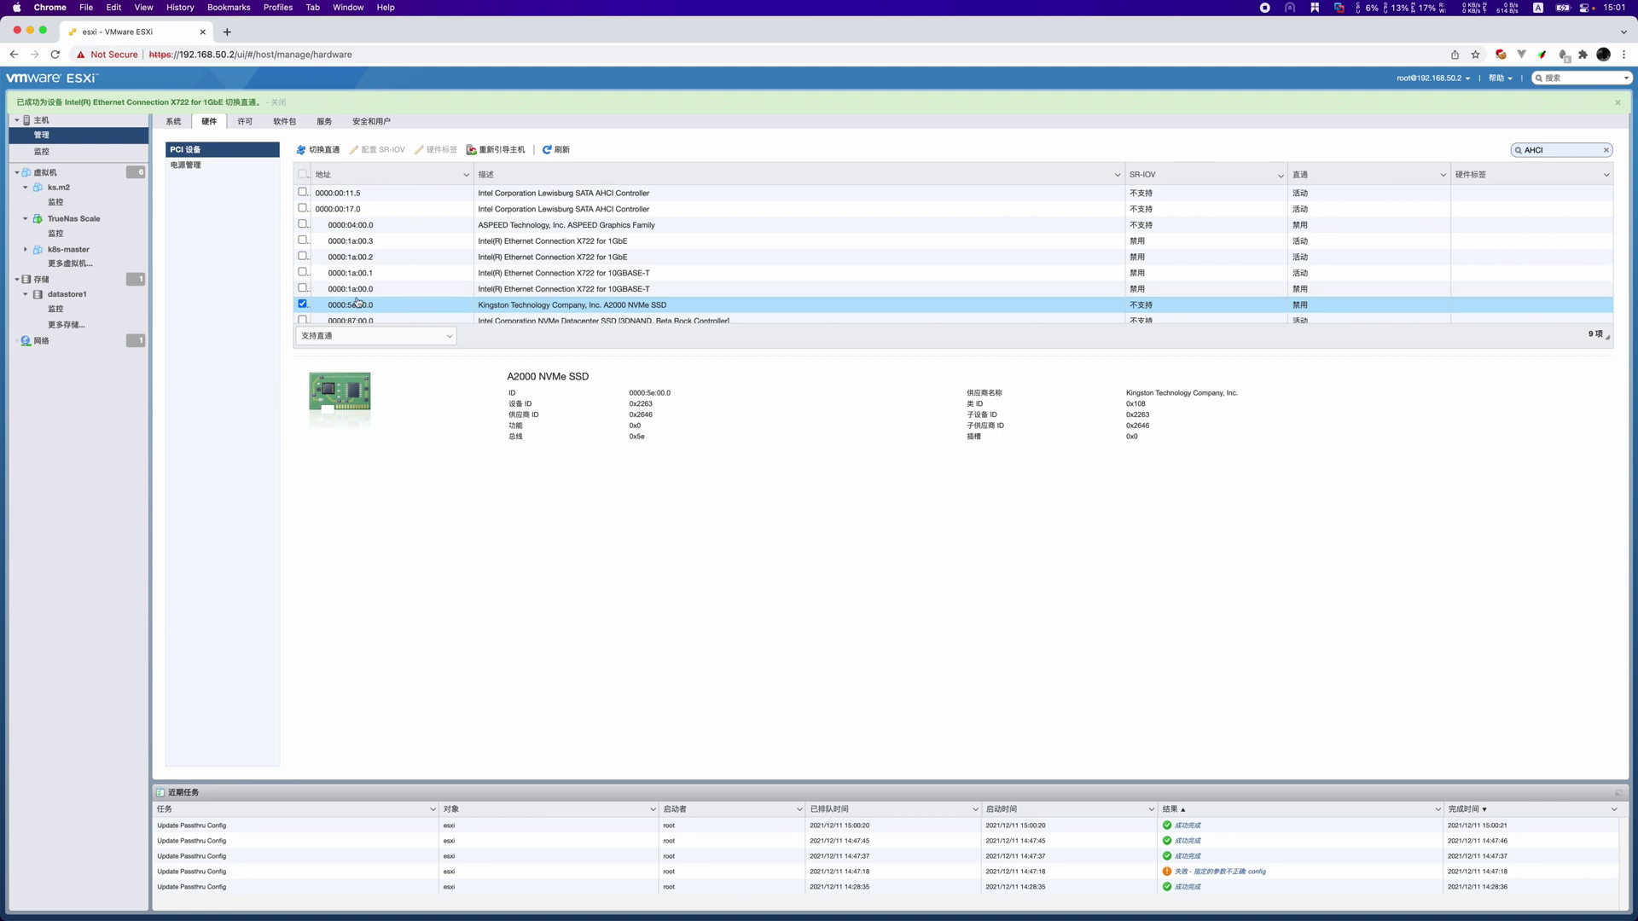
pyautogui.click(304, 305)
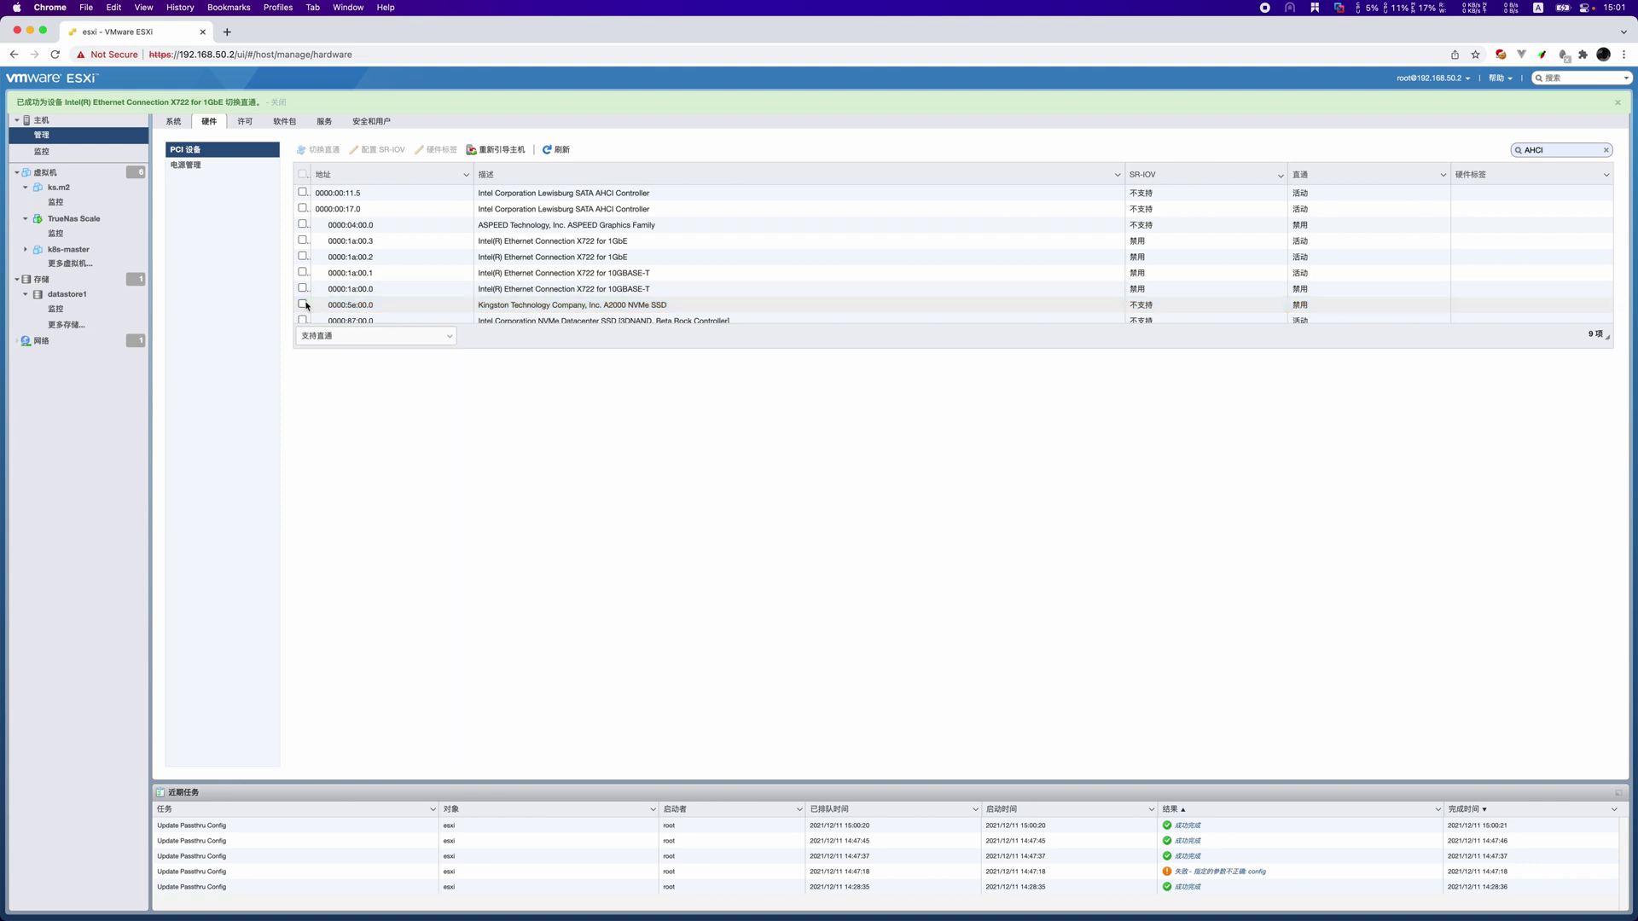
# Step: Try to toggle passthrough for the Intel X722 10GBASE-T adapter at 0000:1a:00.0, then clear its selection
pyautogui.click(600, 273)
pyautogui.click(598, 287)
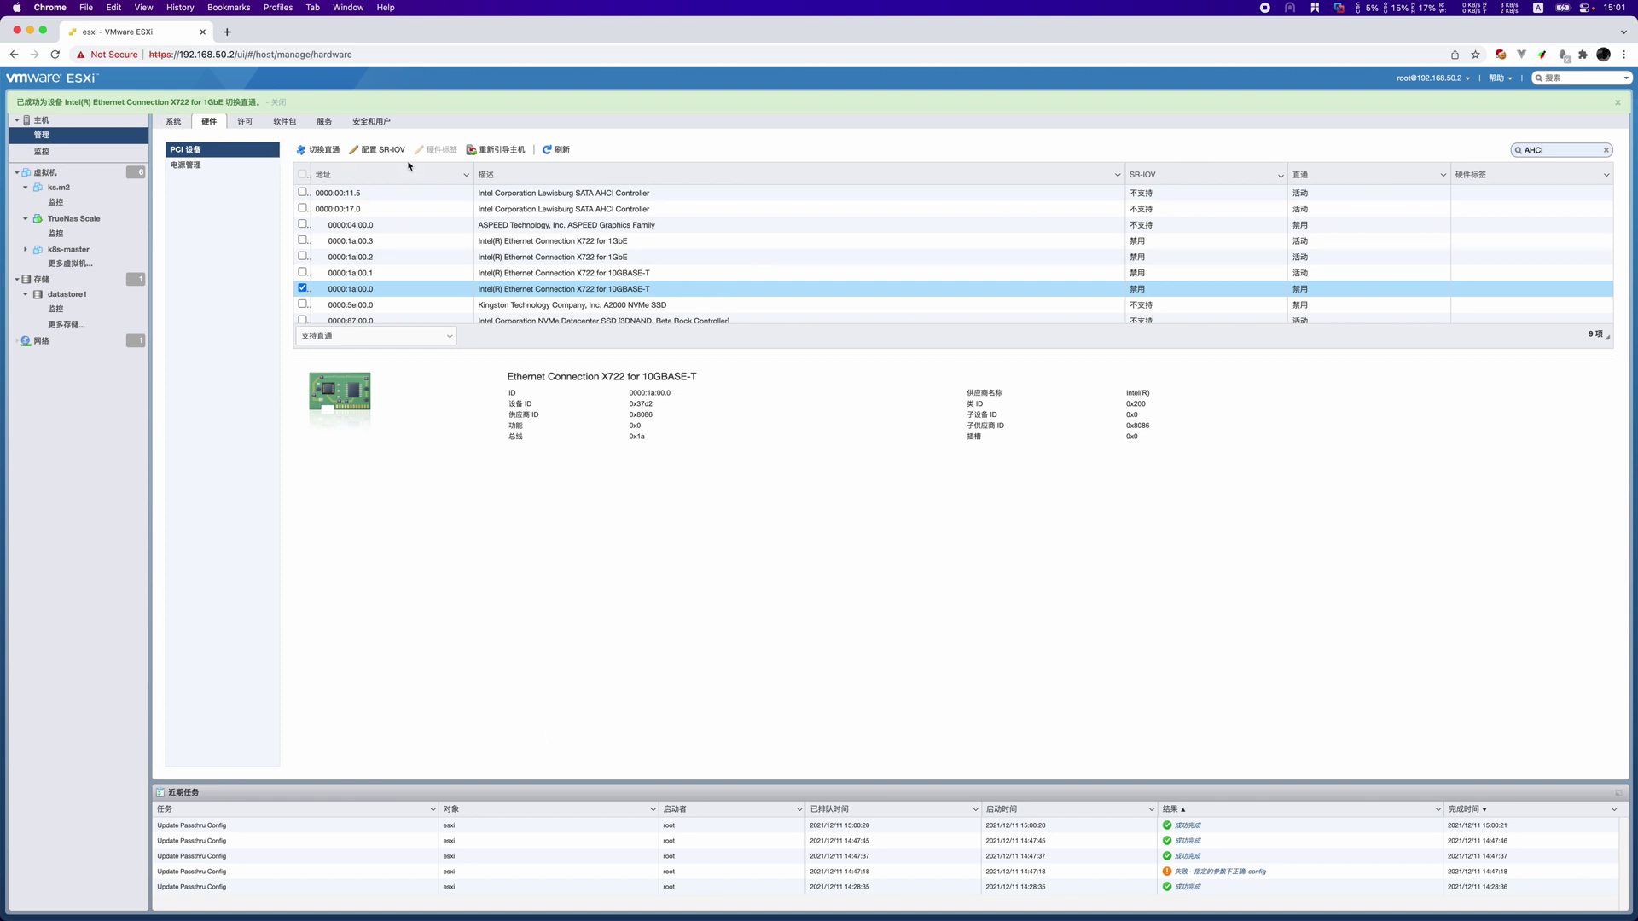
pyautogui.click(318, 153)
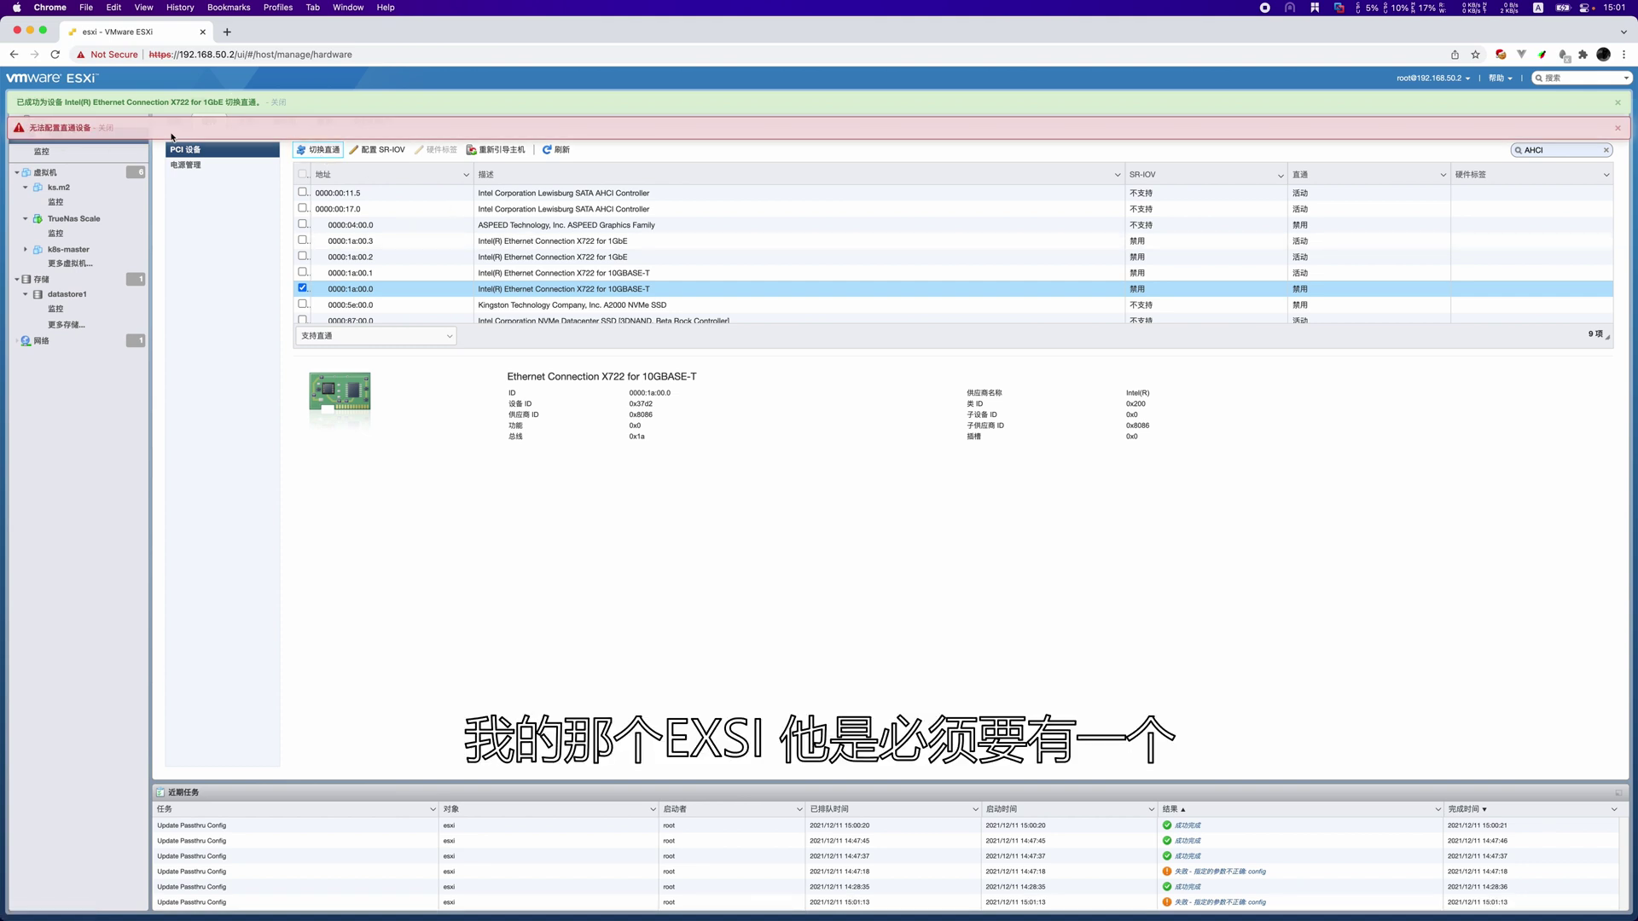
pyautogui.click(302, 289)
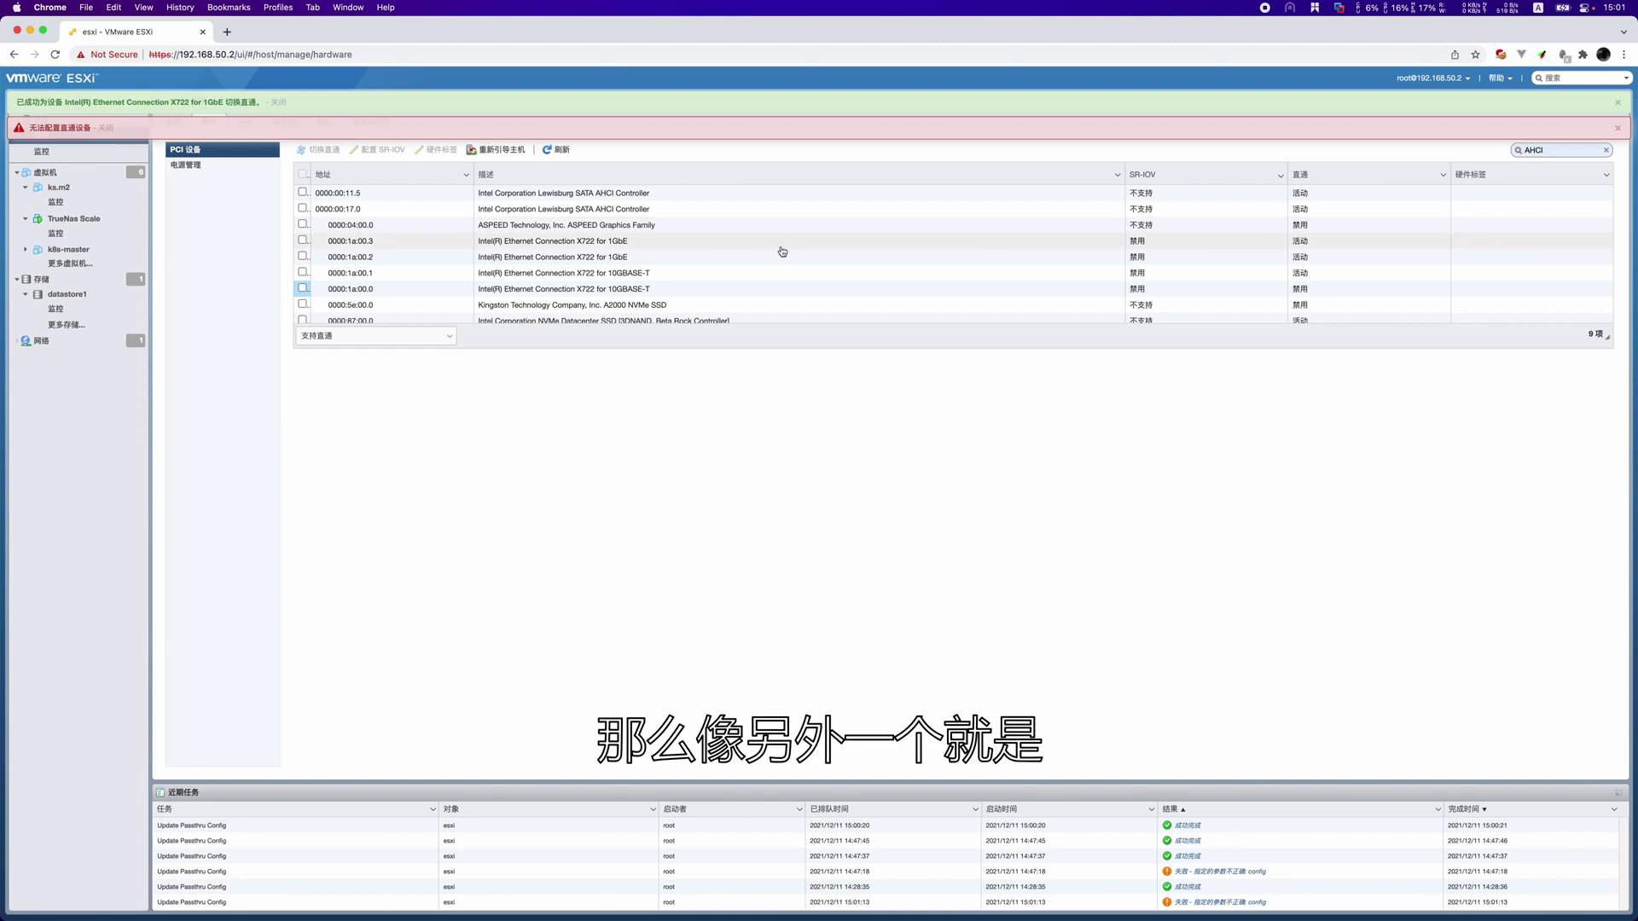
# Step: Compare the passthrough states and details of the X722 10GBASE-T adapters at 0000:1a:00.0 and 0000:1a:00.1
pyautogui.click(808, 291)
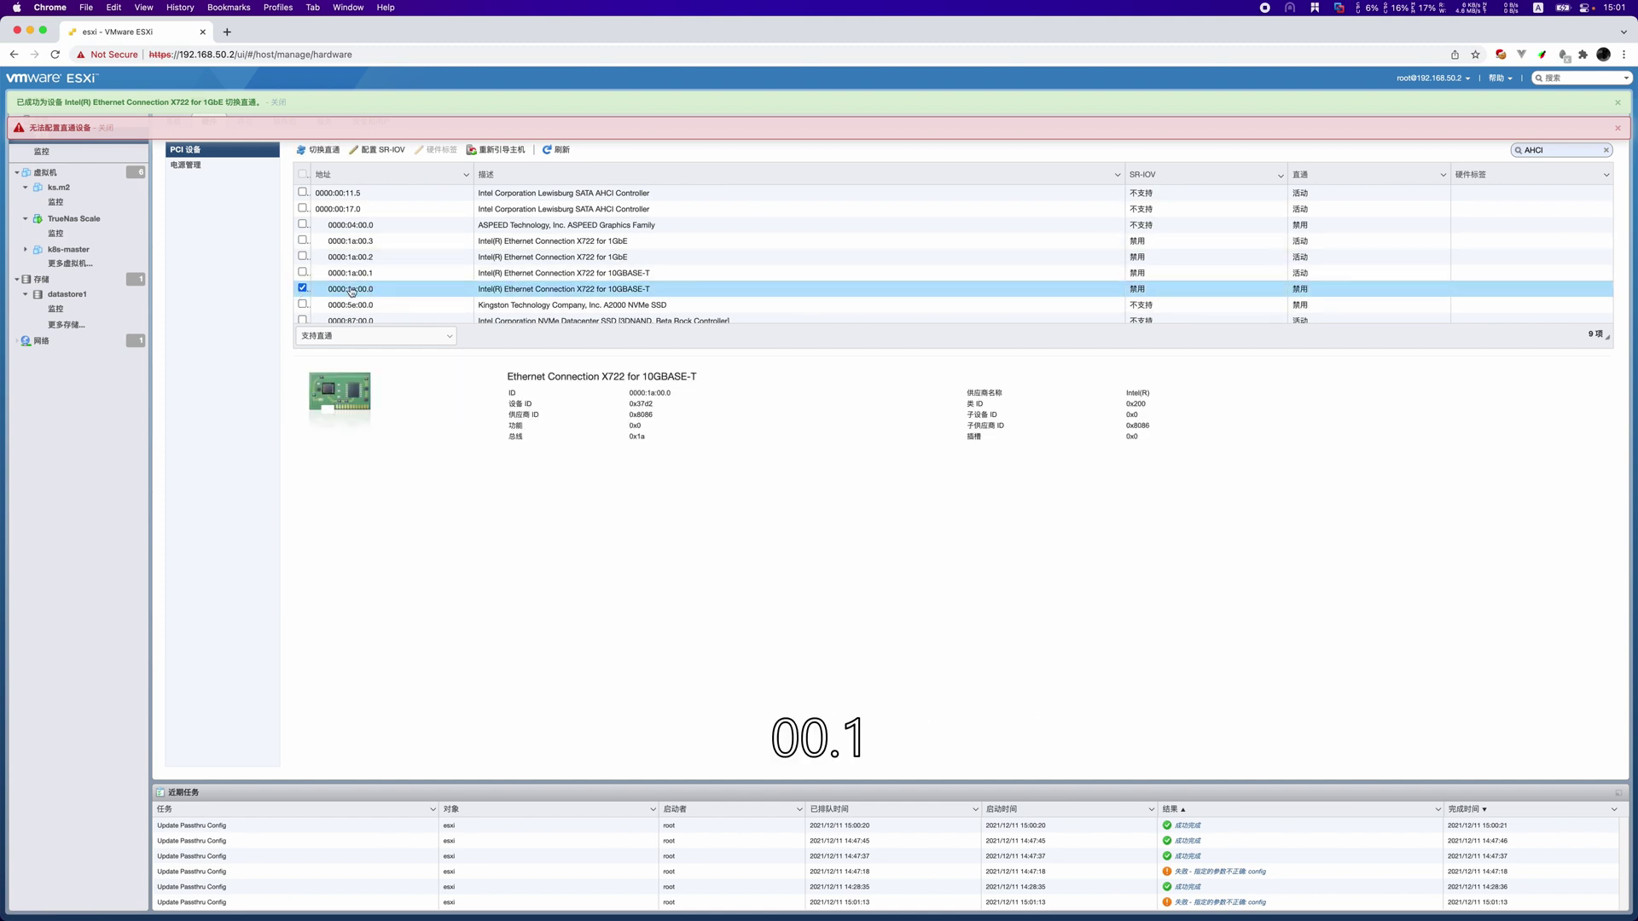
pyautogui.click(379, 275)
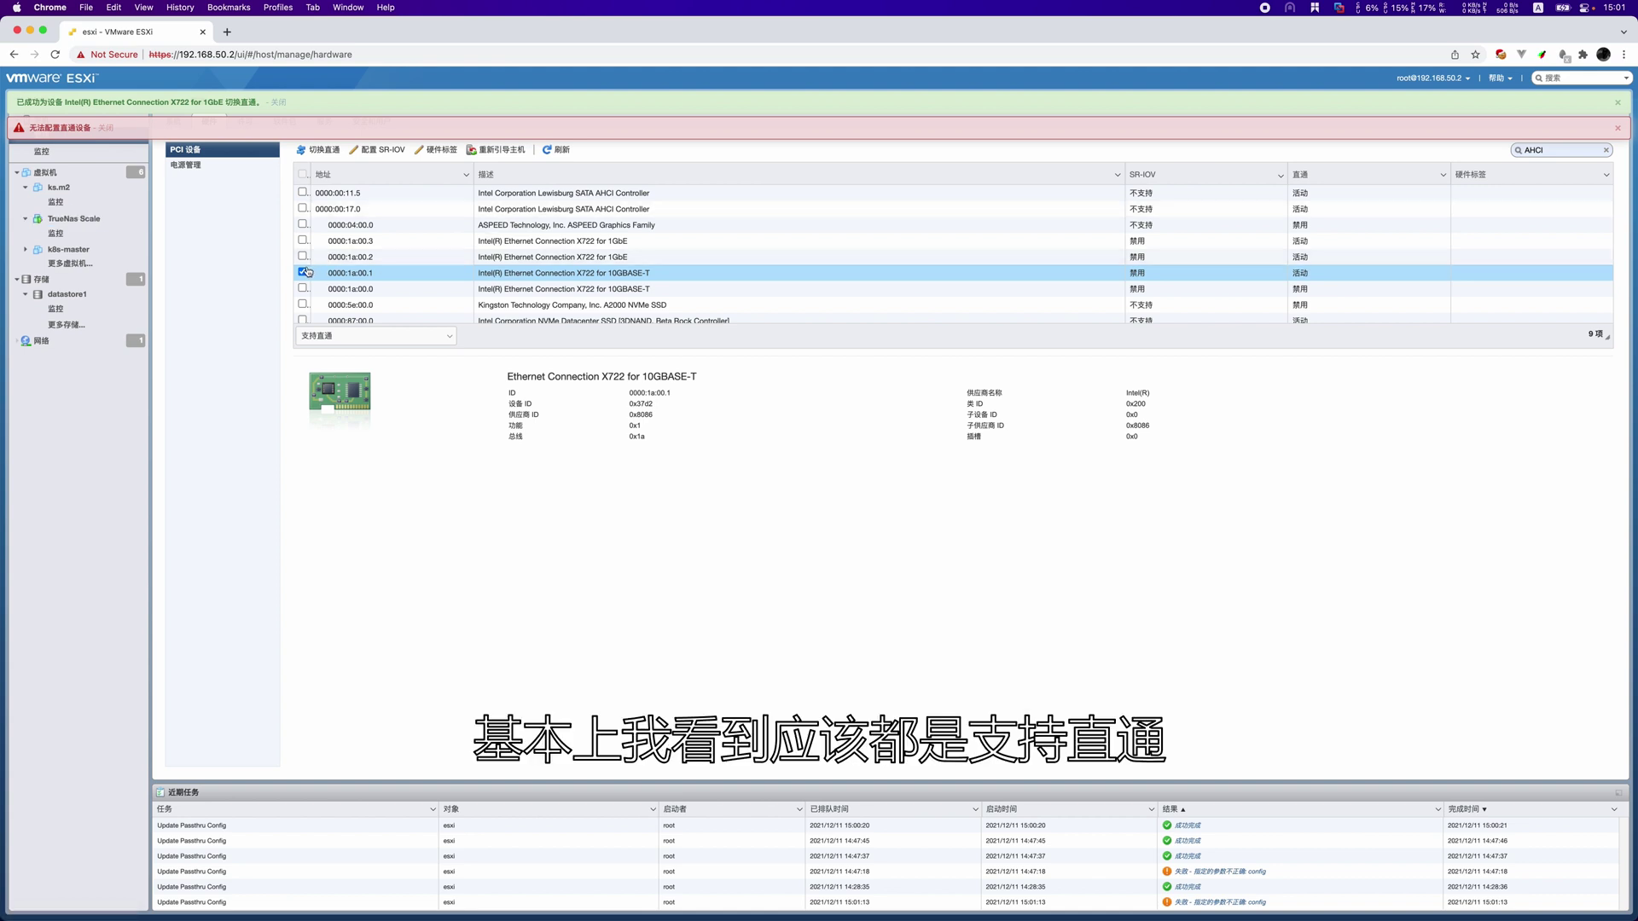
pyautogui.click(304, 272)
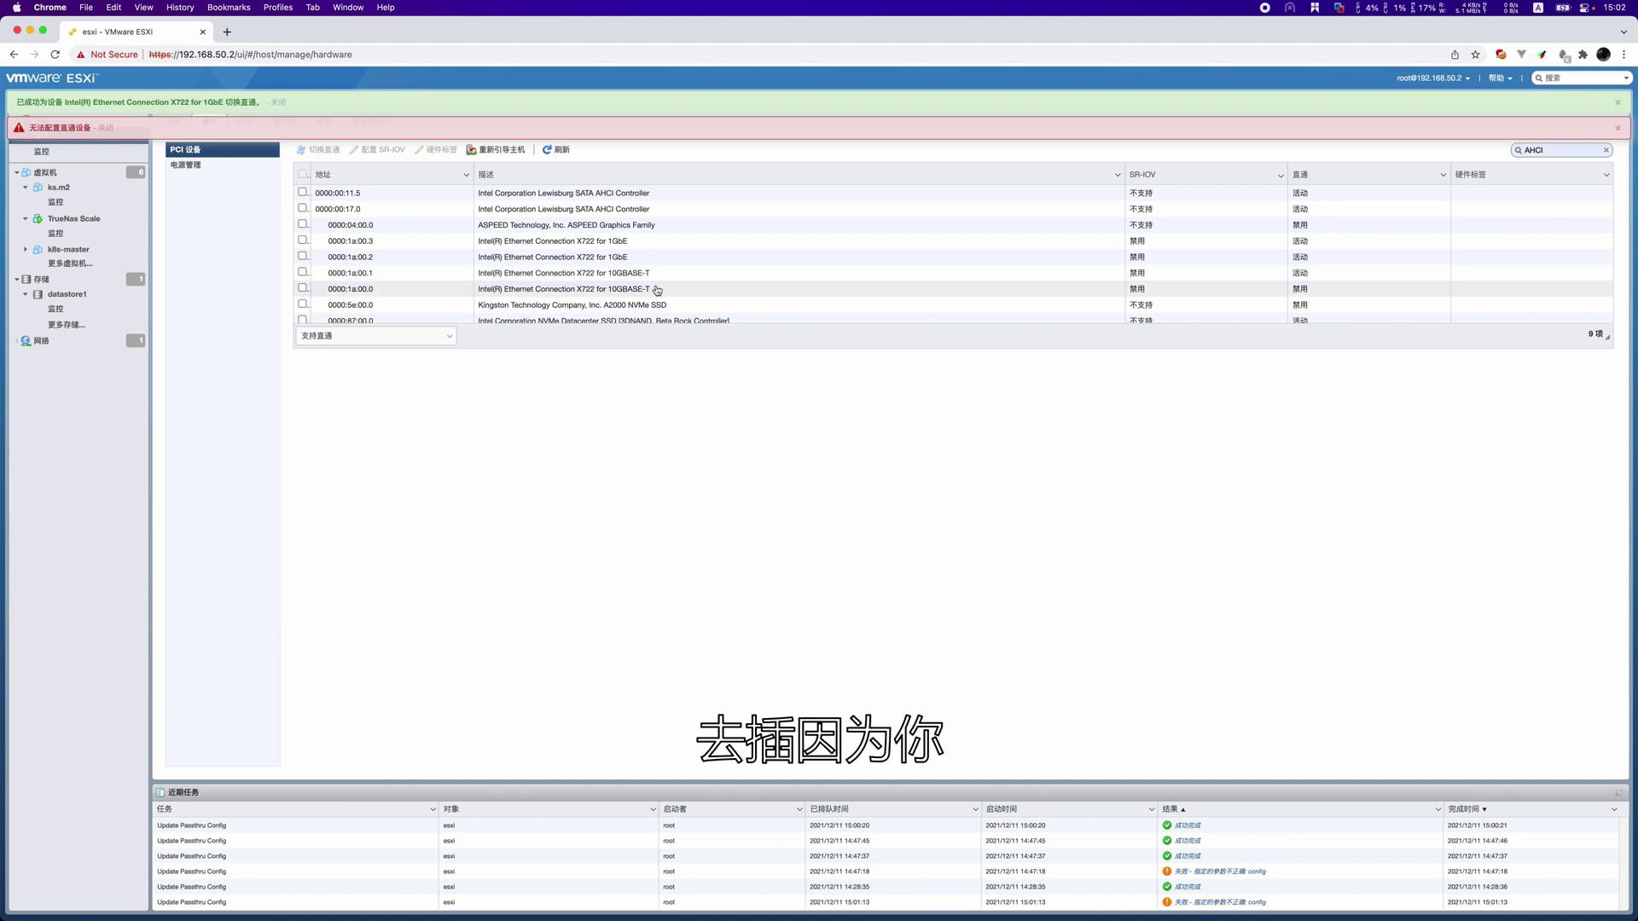
pyautogui.click(657, 290)
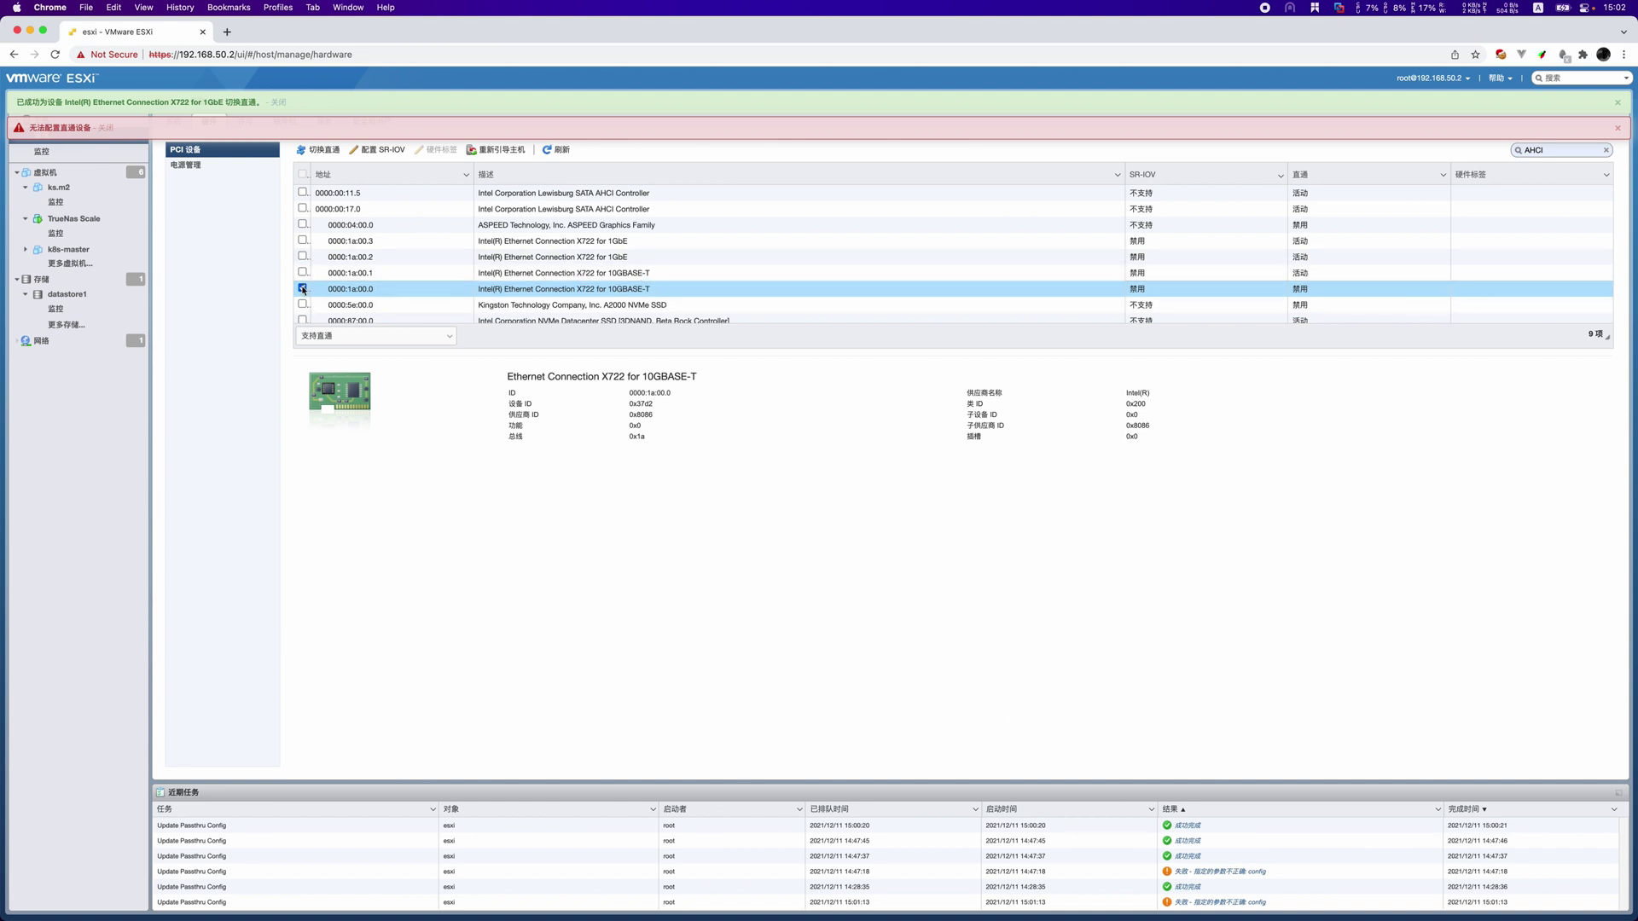
pyautogui.click(384, 289)
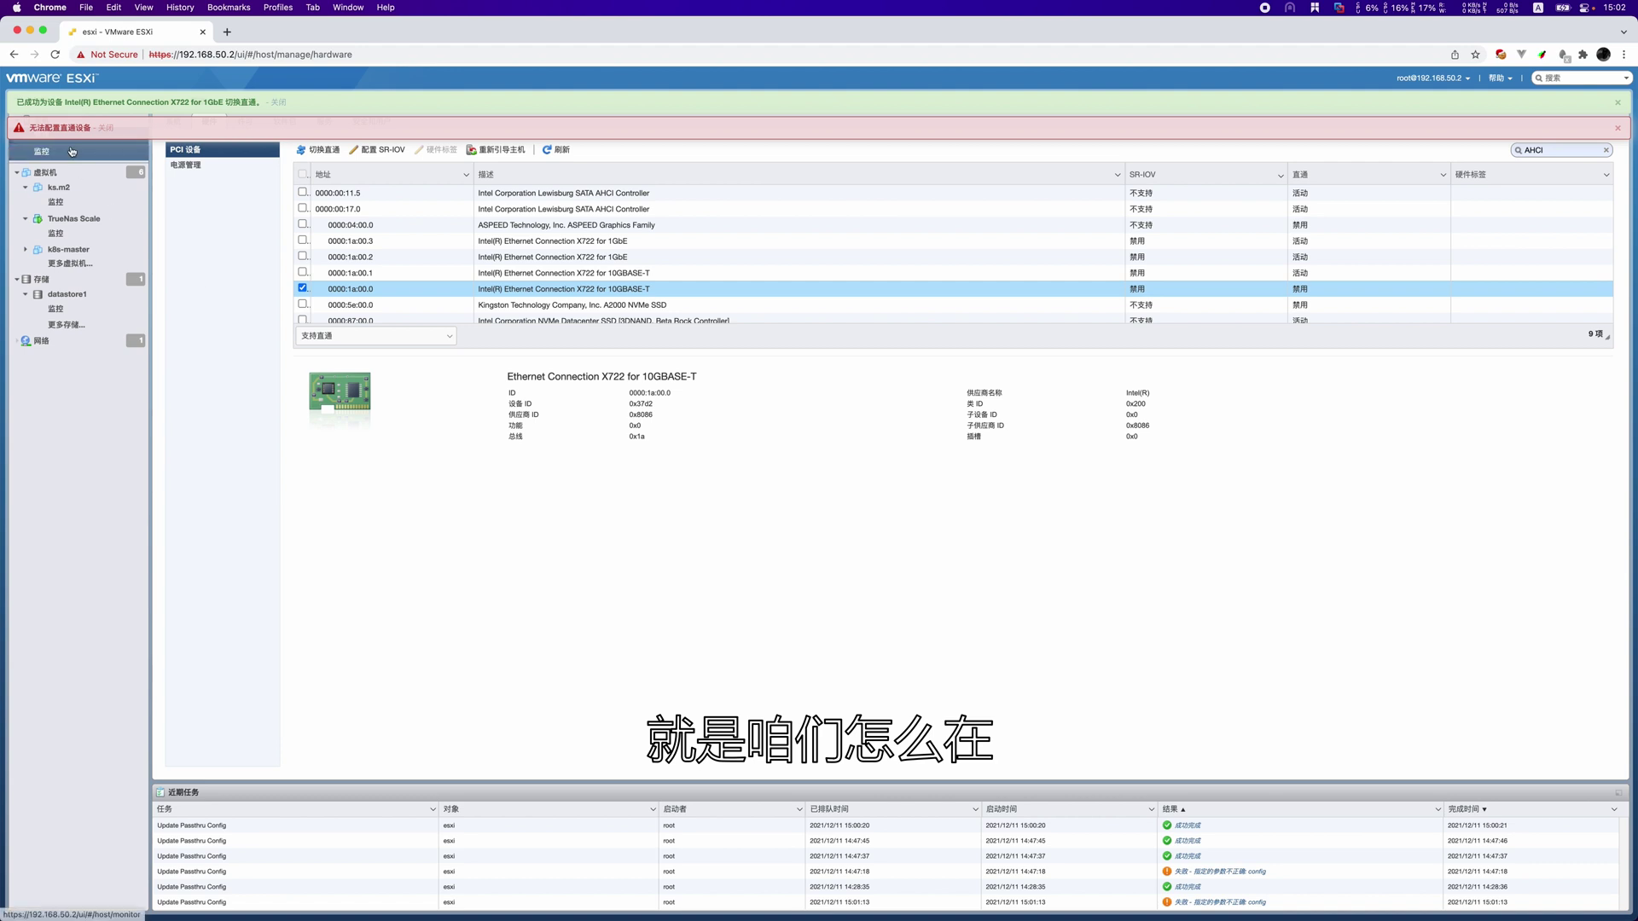
# Step: Show the host's virtual machine list and dismiss both passthrough notifications
pyautogui.click(45, 172)
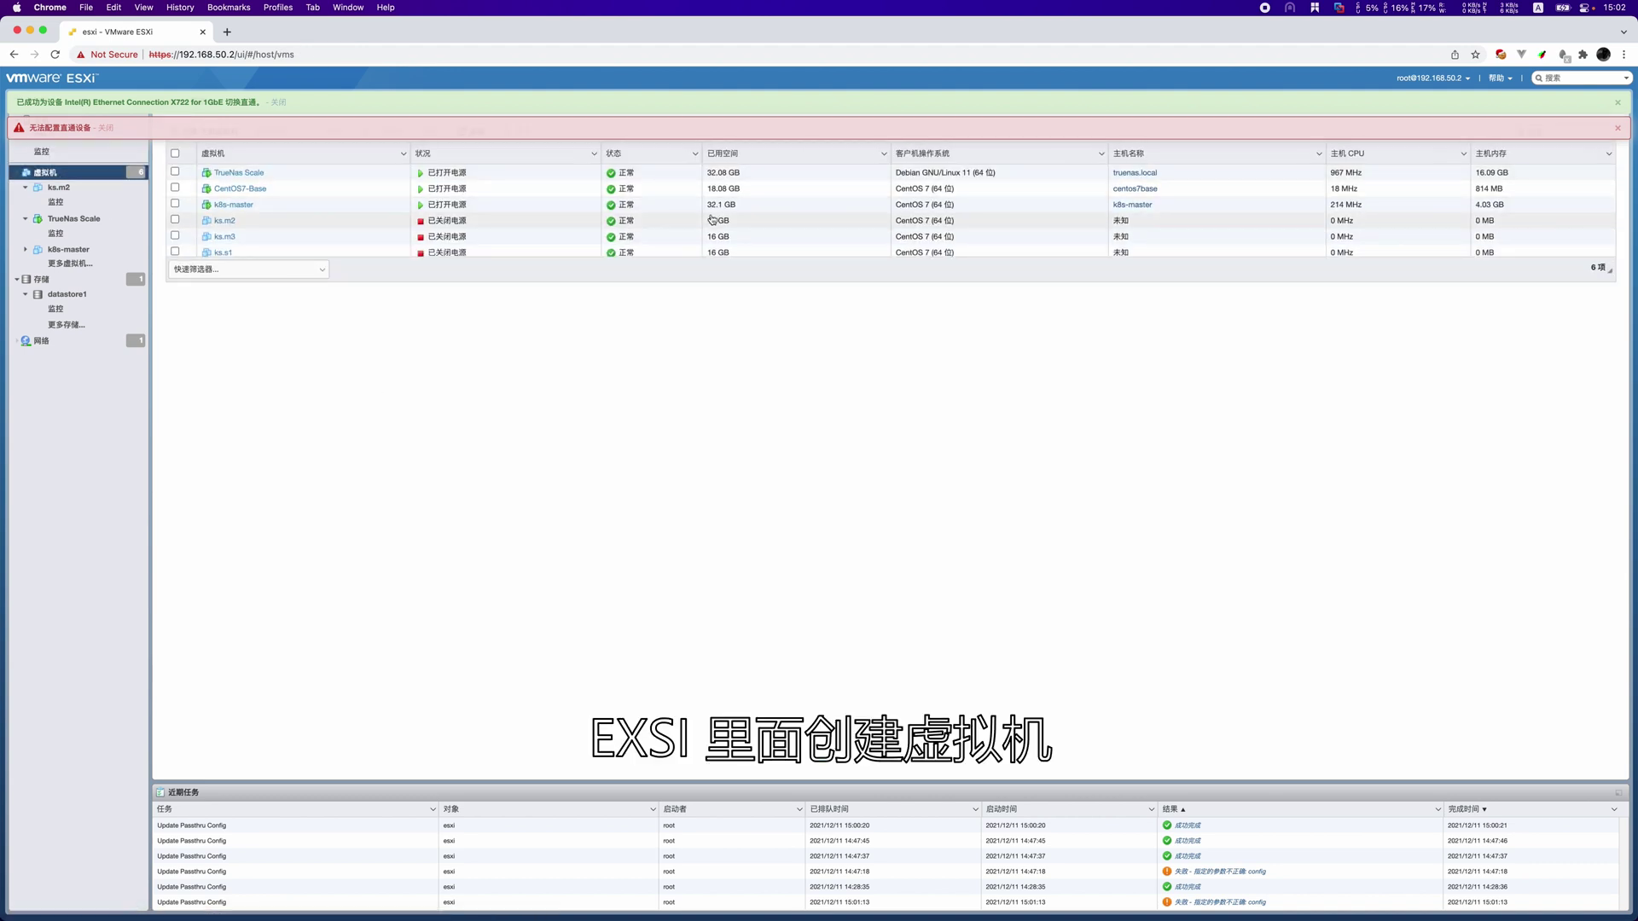
pyautogui.click(106, 127)
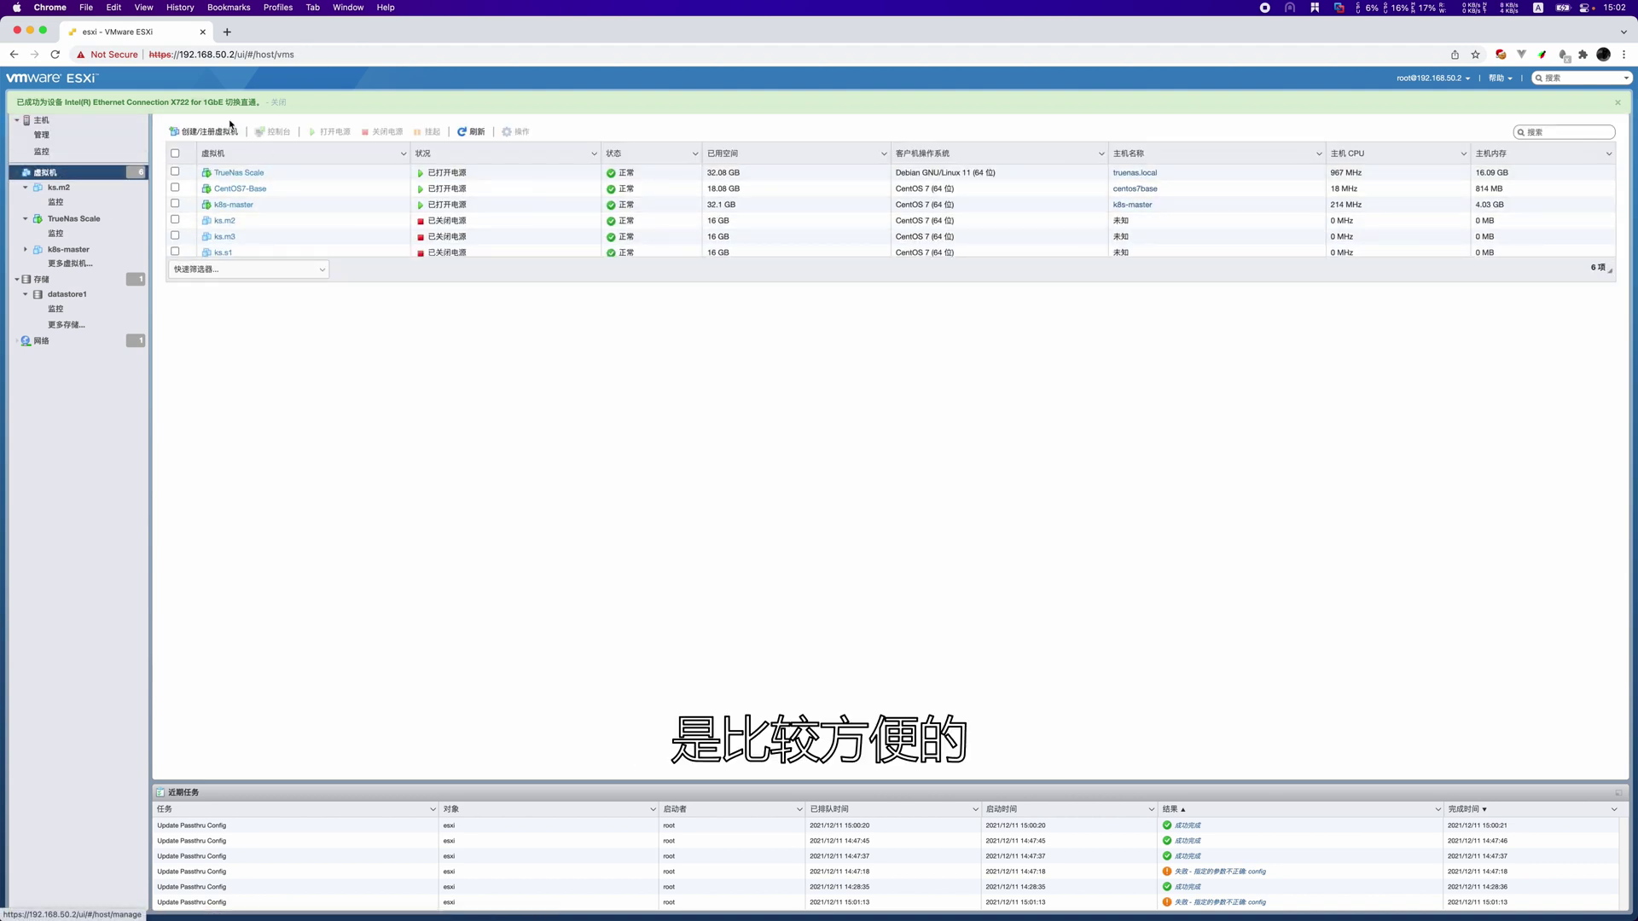
pyautogui.click(277, 102)
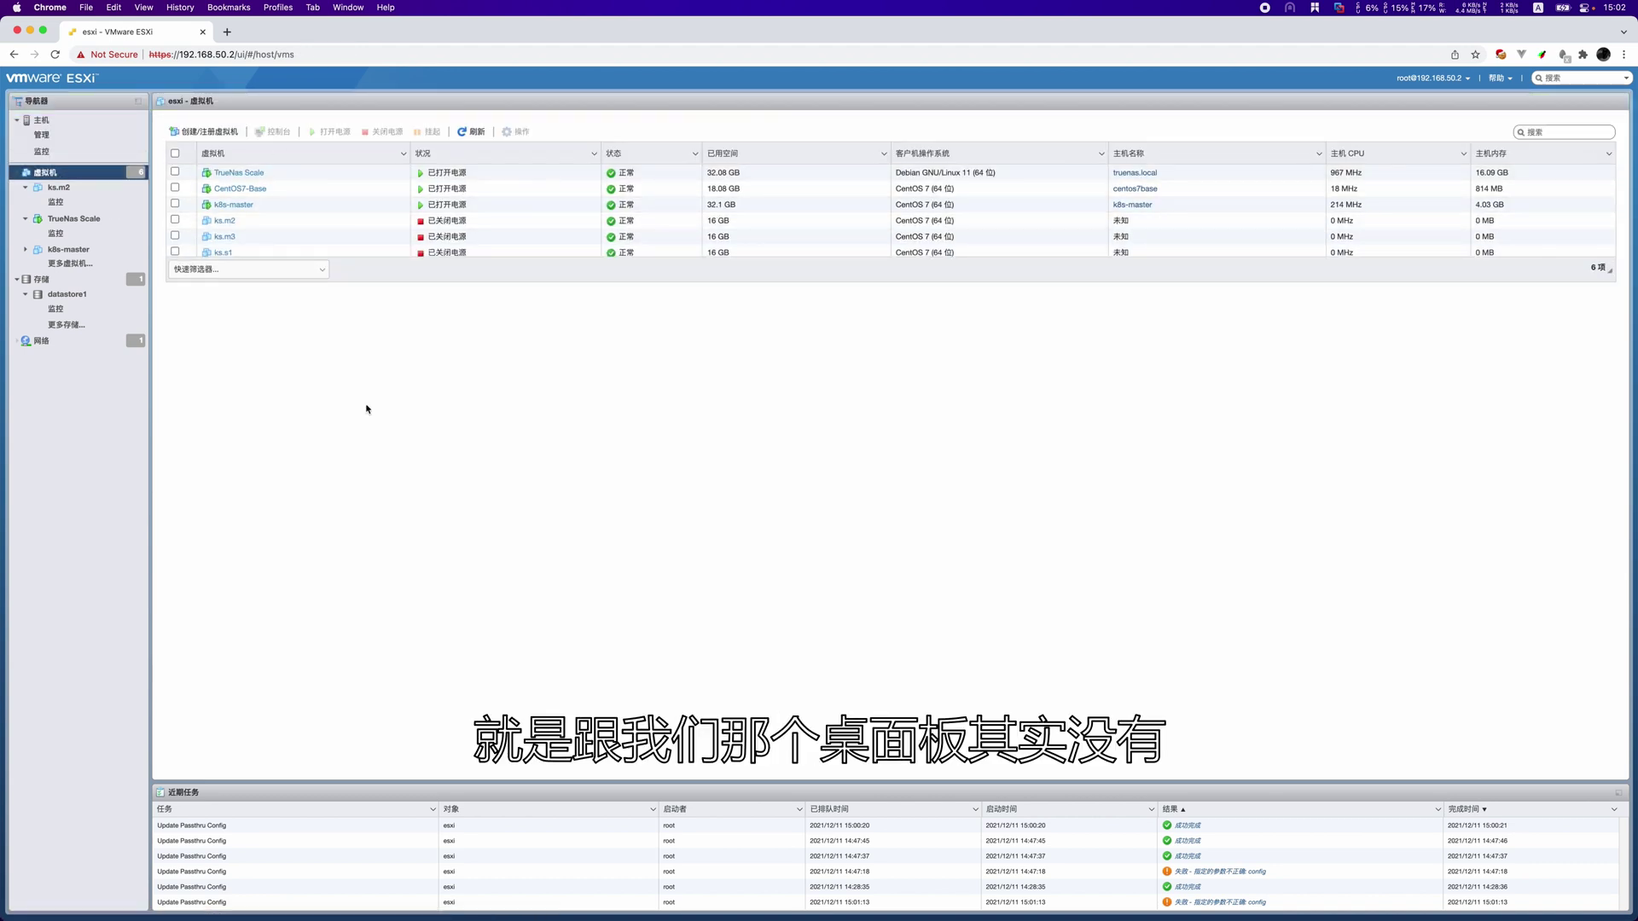
# Step: Start a new virtual machine named sdf, with Linux as the guest OS family, and choose a guest OS version
pyautogui.click(206, 133)
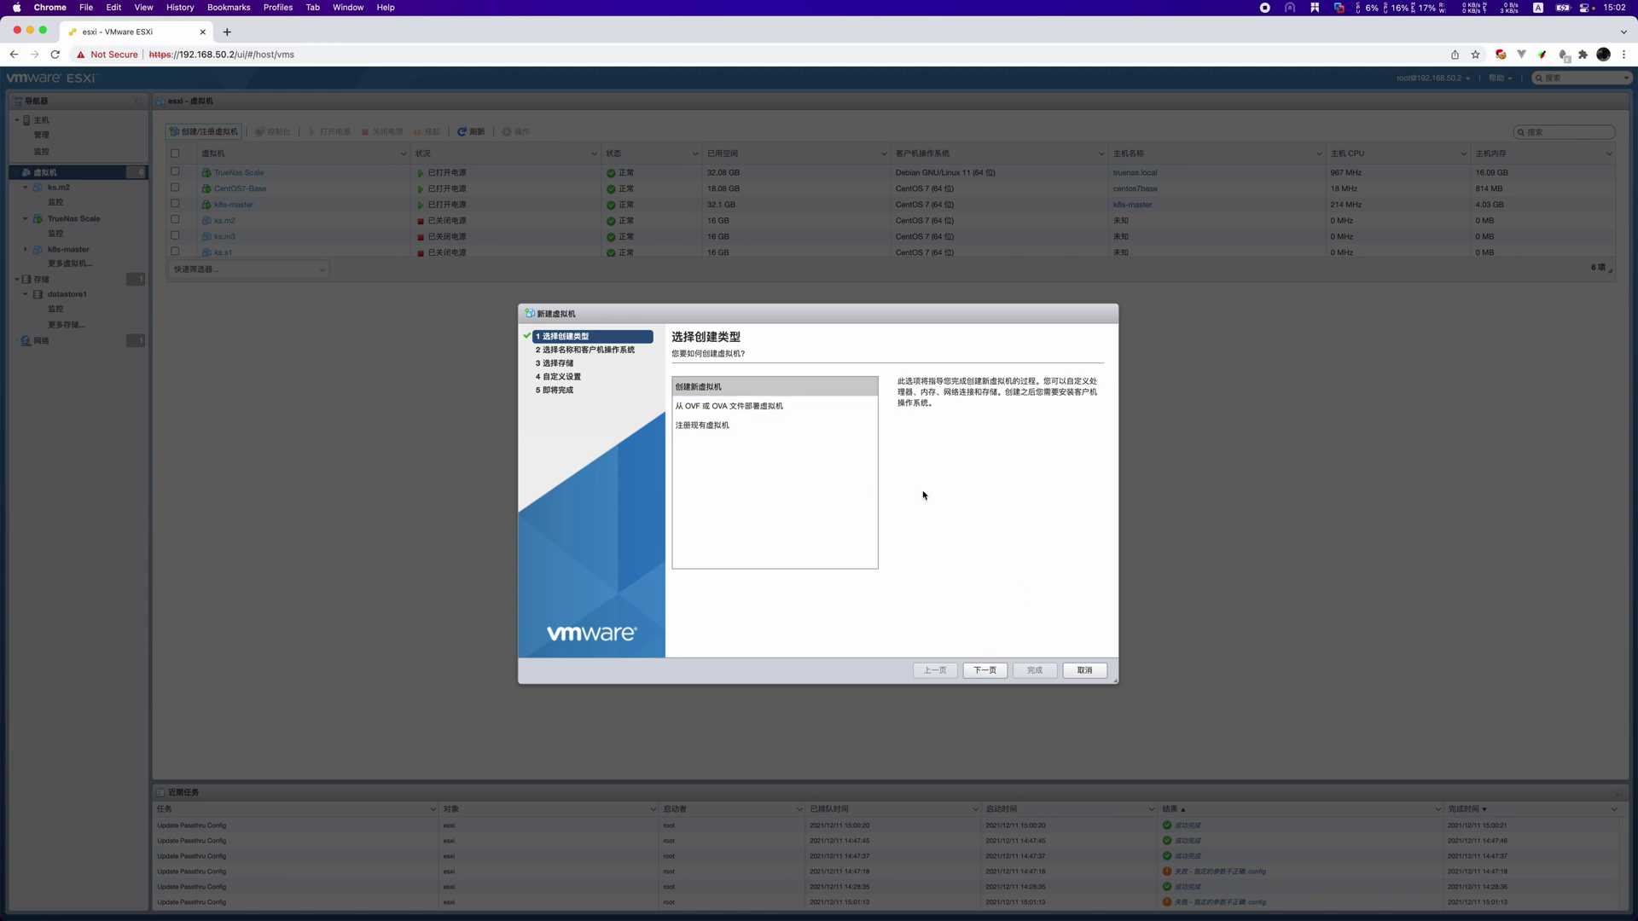
pyautogui.click(986, 669)
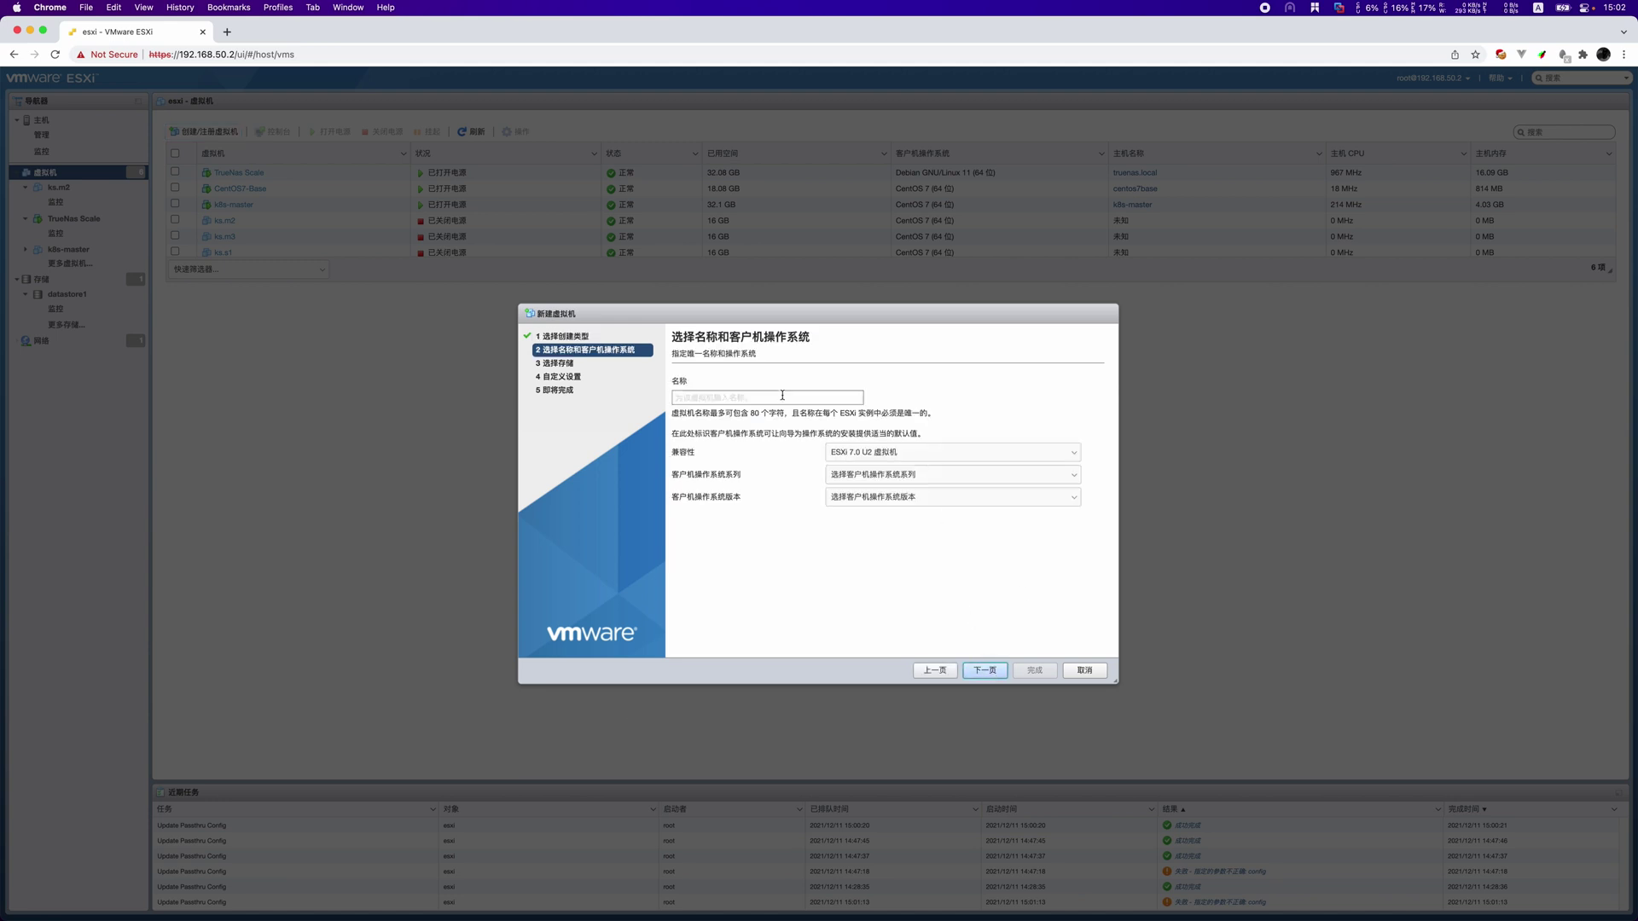
pyautogui.click(782, 396)
pyautogui.write('sdf')
pyautogui.click(897, 475)
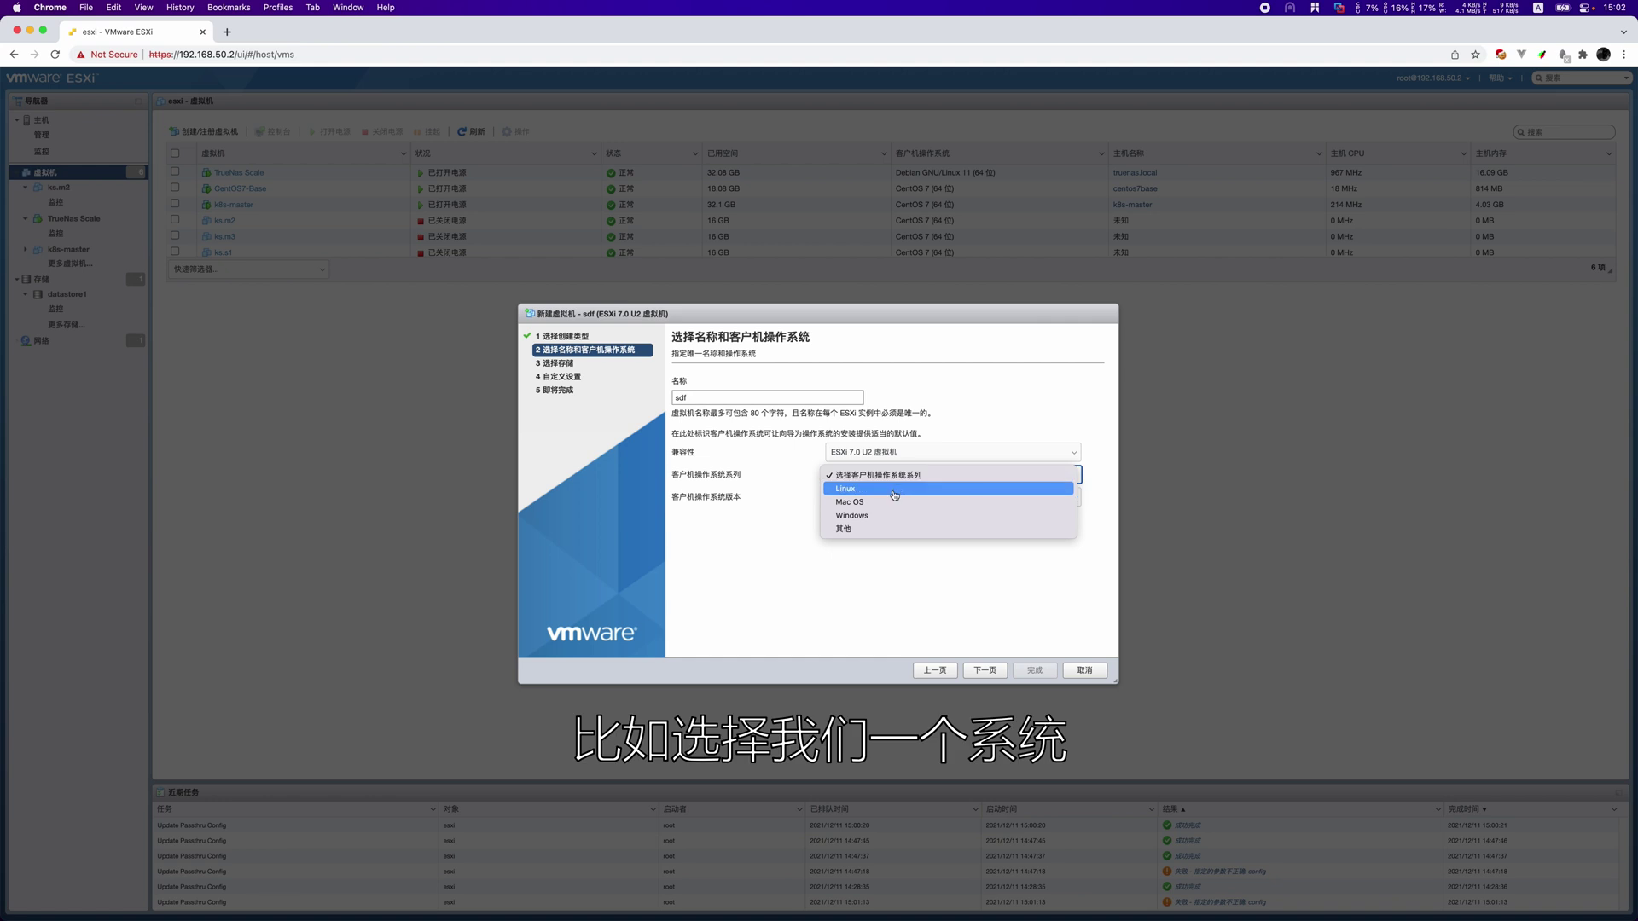
pyautogui.click(894, 488)
pyautogui.click(894, 497)
pyautogui.click(906, 647)
pyautogui.click(986, 670)
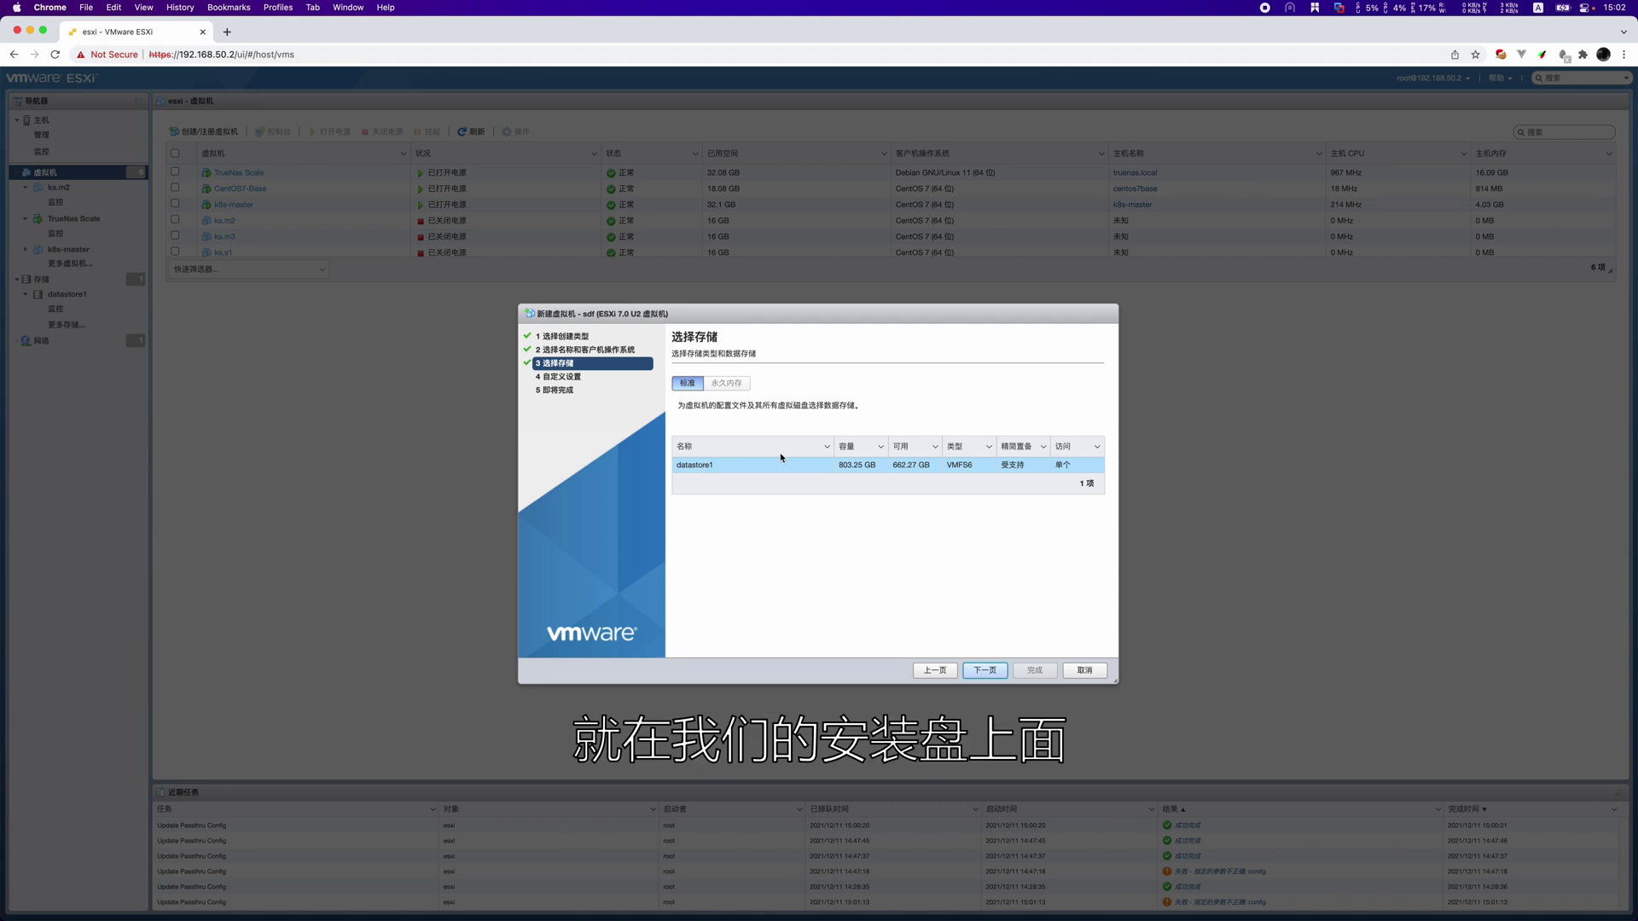
# Step: Accept datastore1 as the storage and set the virtual machine's CPU count to 4
pyautogui.click(999, 678)
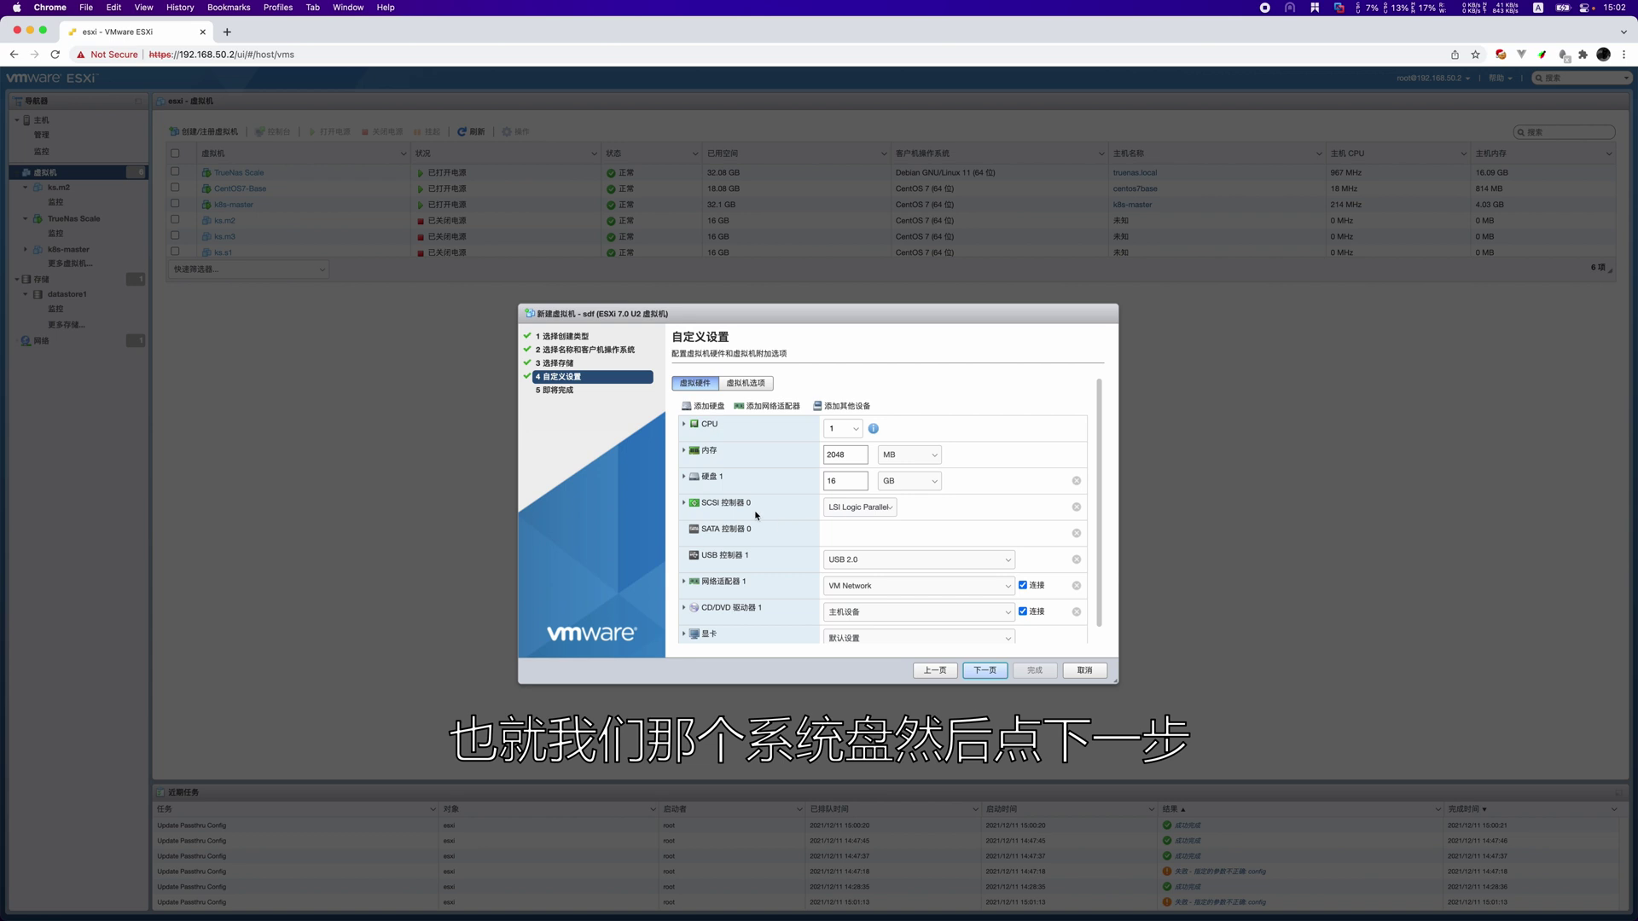
pyautogui.click(853, 429)
pyautogui.click(850, 479)
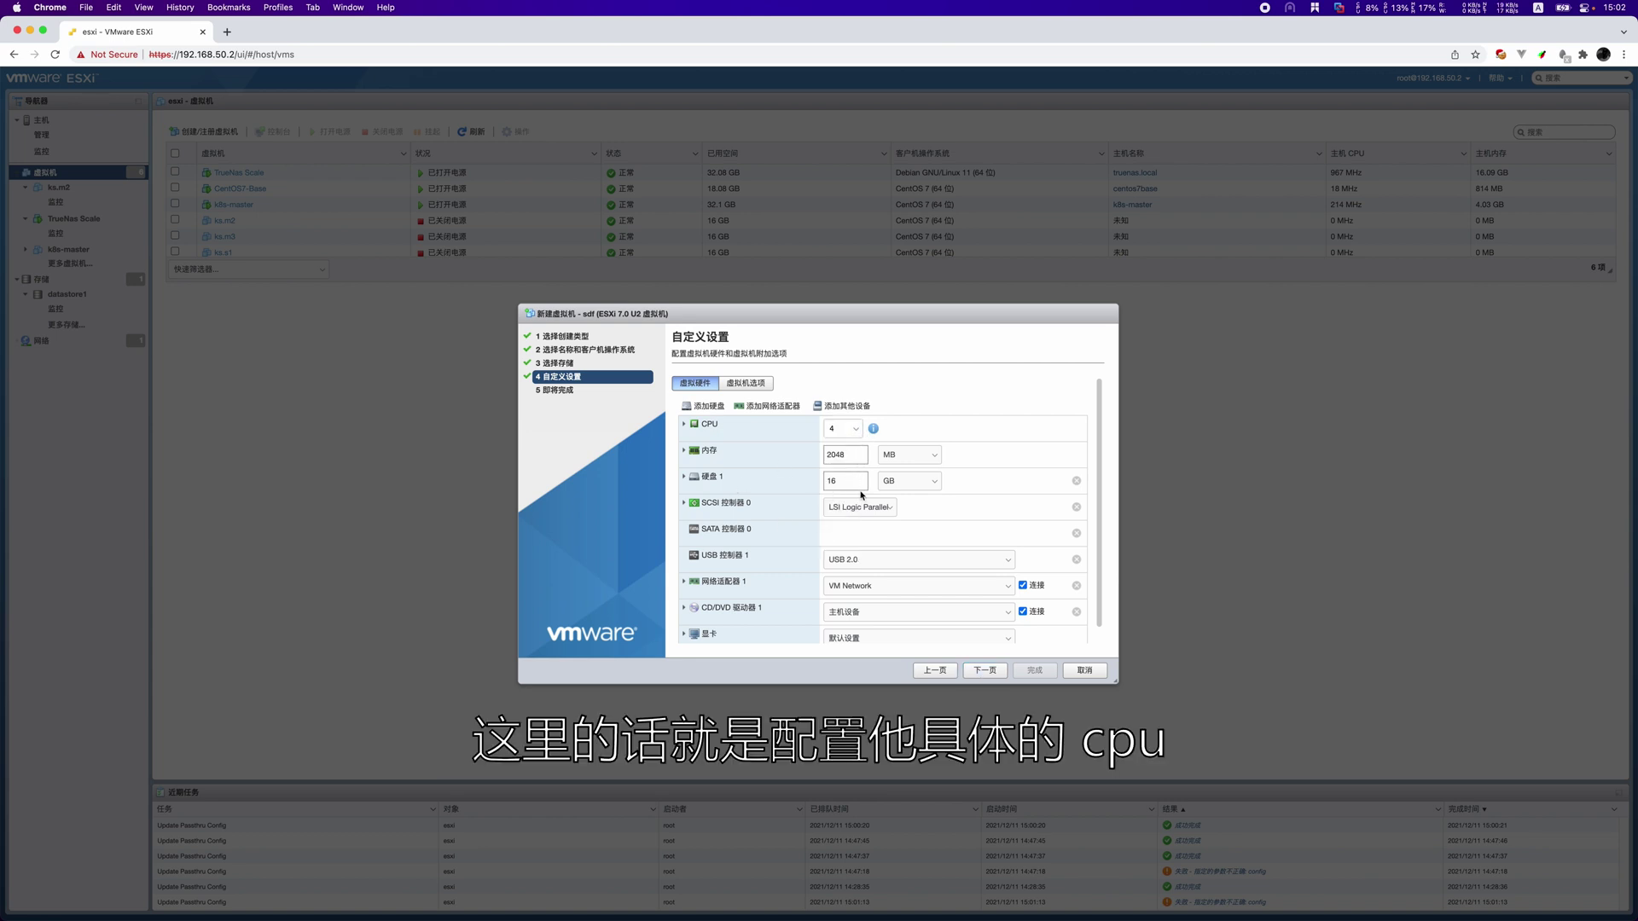
pyautogui.scroll(-1, 977, 532)
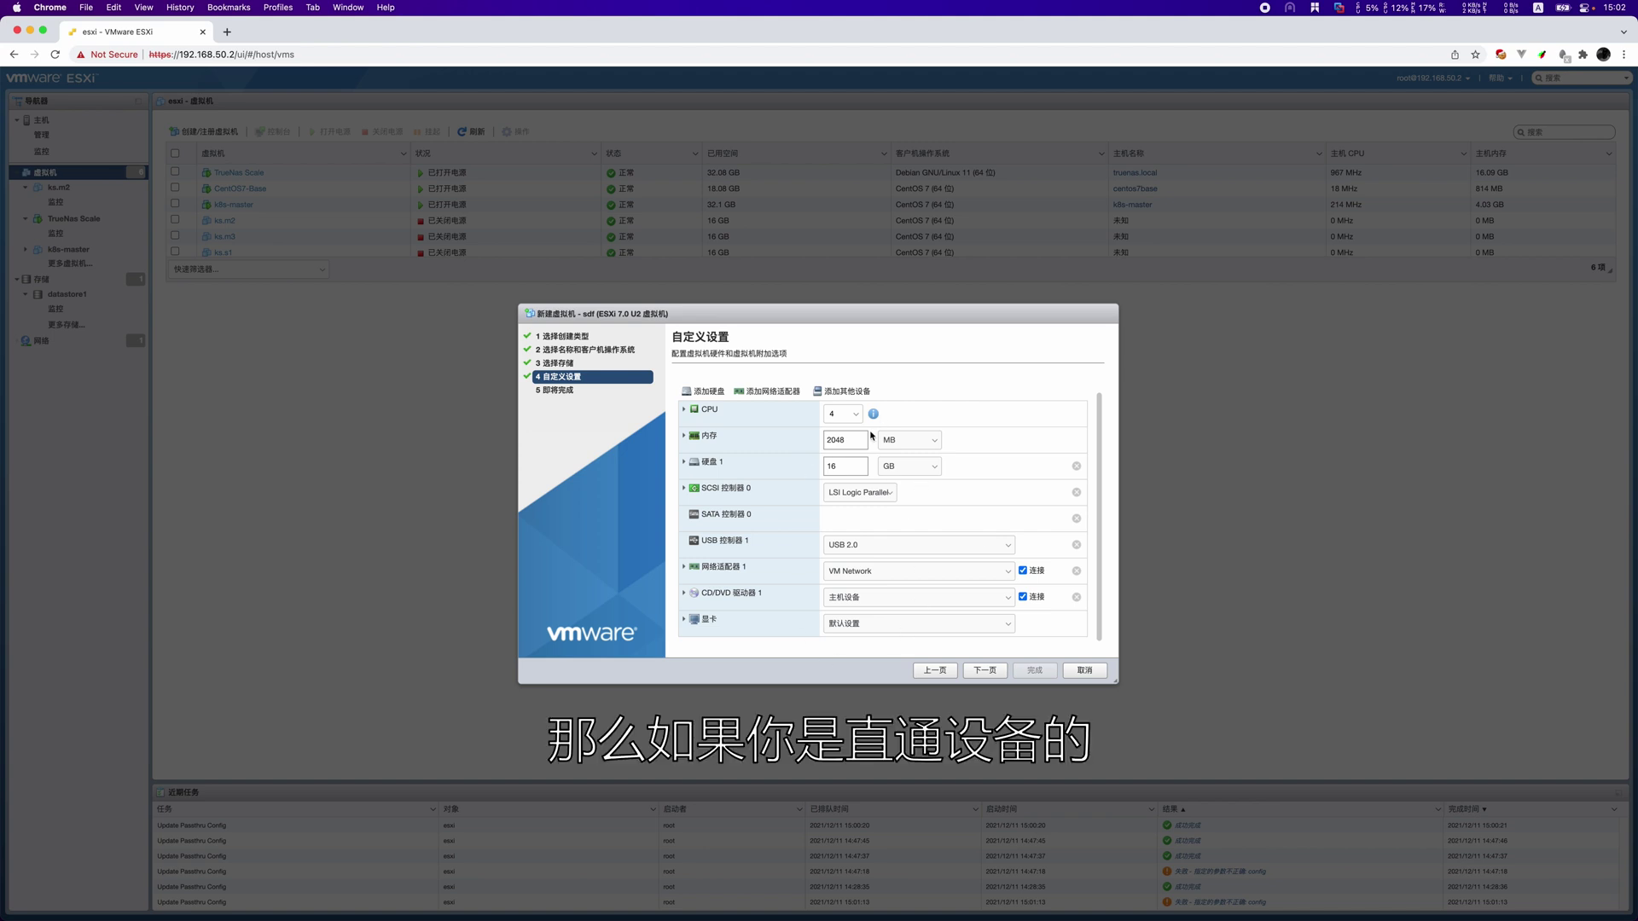
pyautogui.scroll(1, 871, 436)
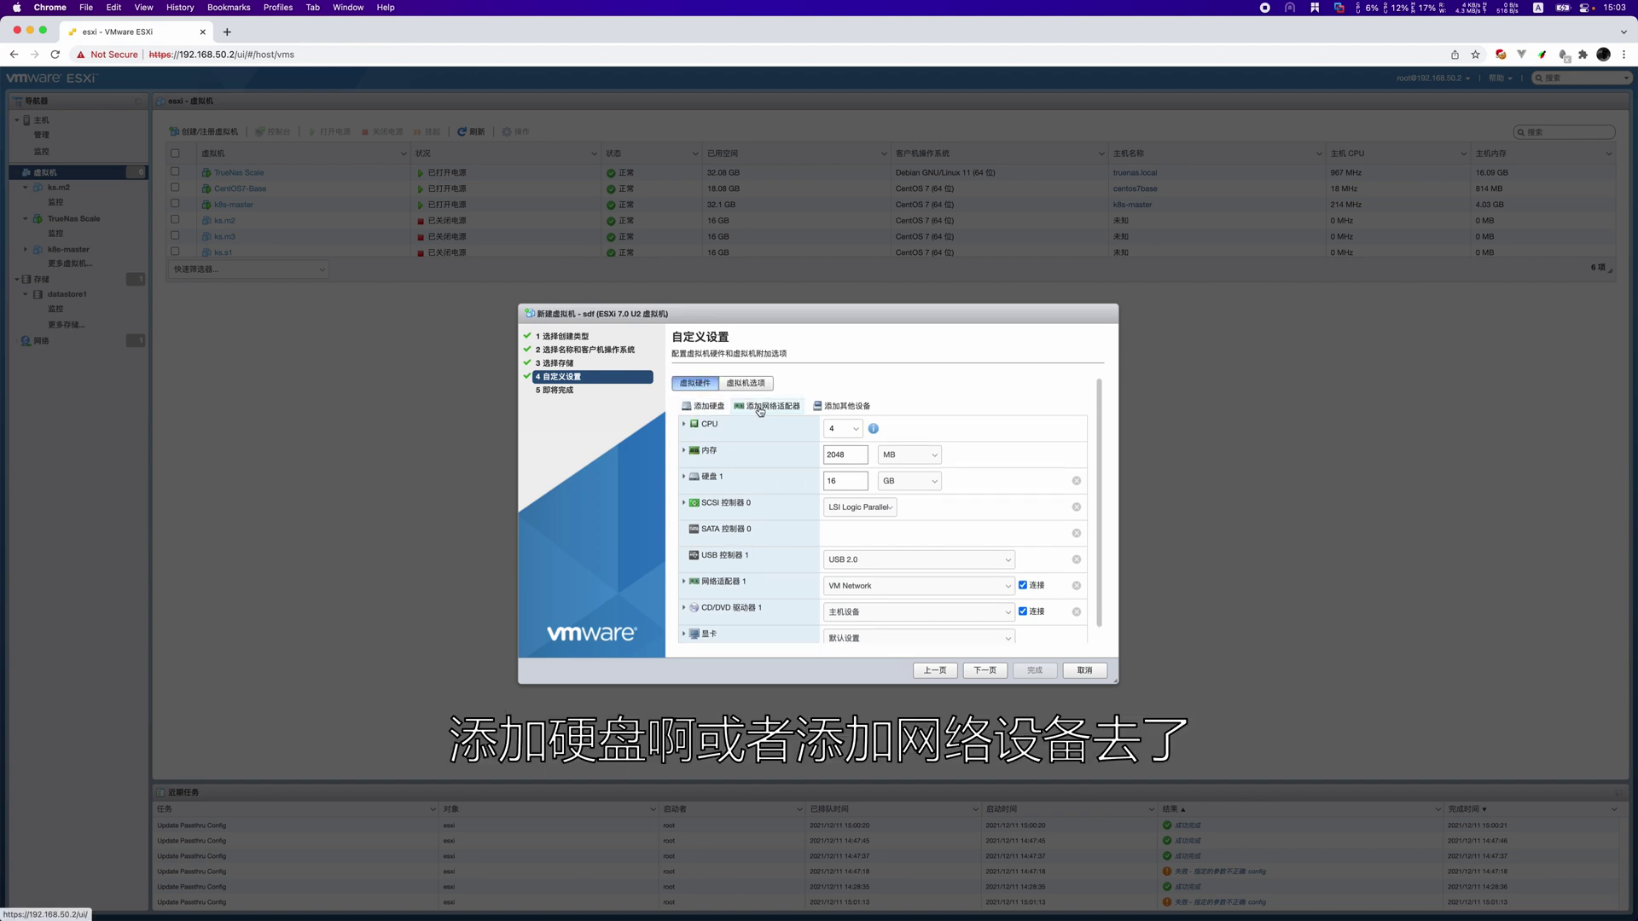
# Step: Add a PCI device to the new virtual machine and assign it Ethernet Connection X722 for 1GbE - 0000:1a:00.2
pyautogui.click(845, 408)
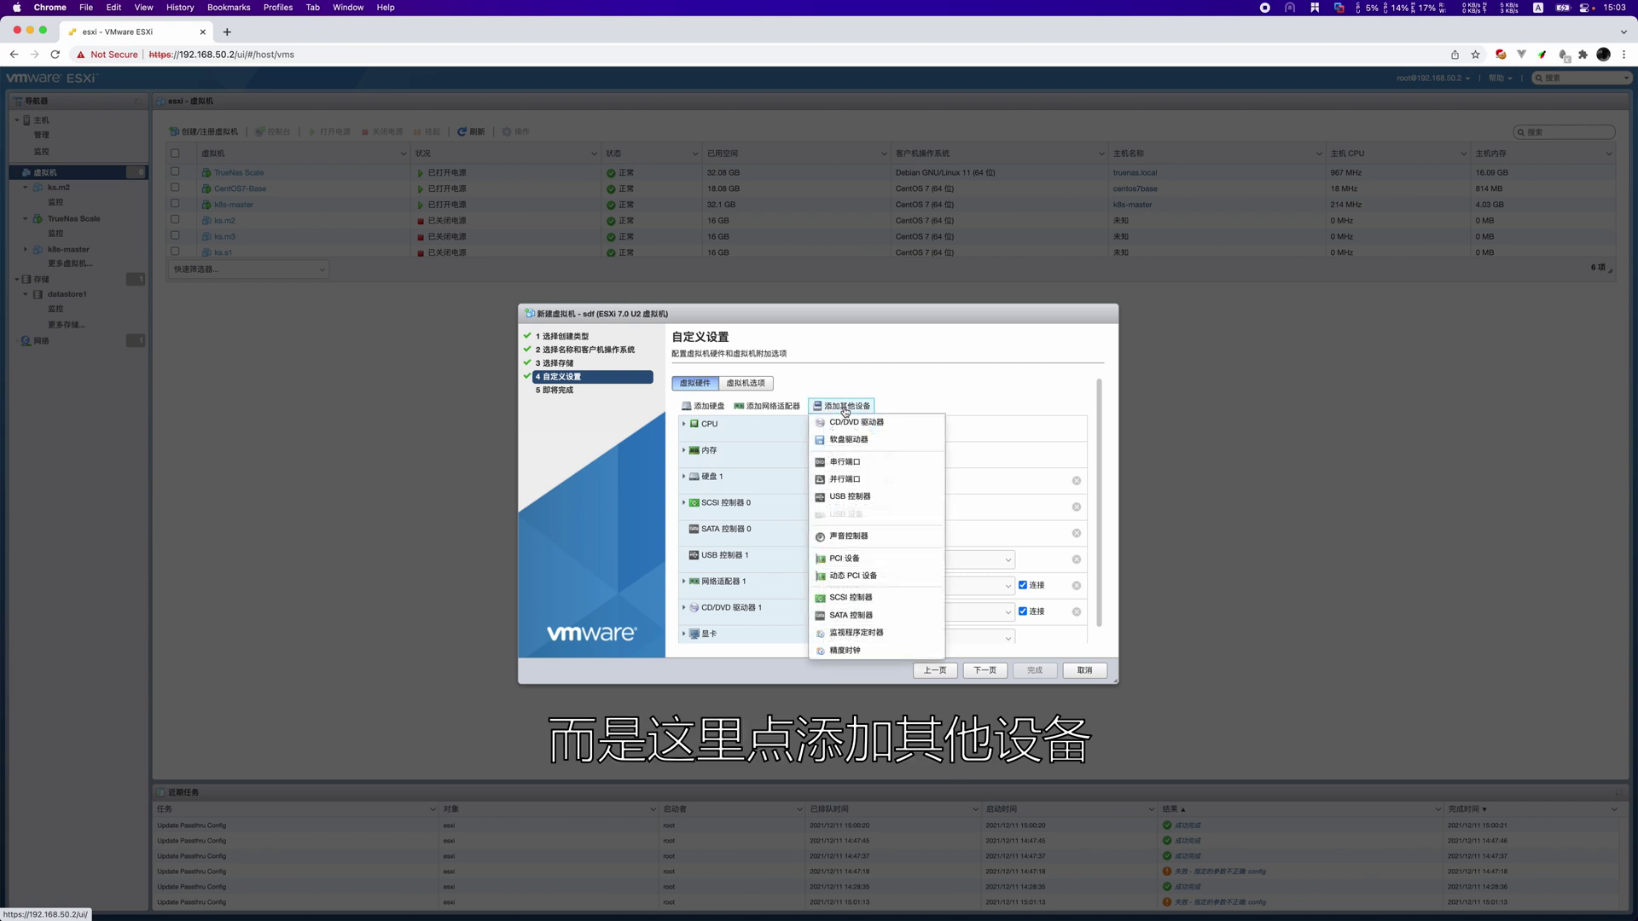
pyautogui.click(874, 565)
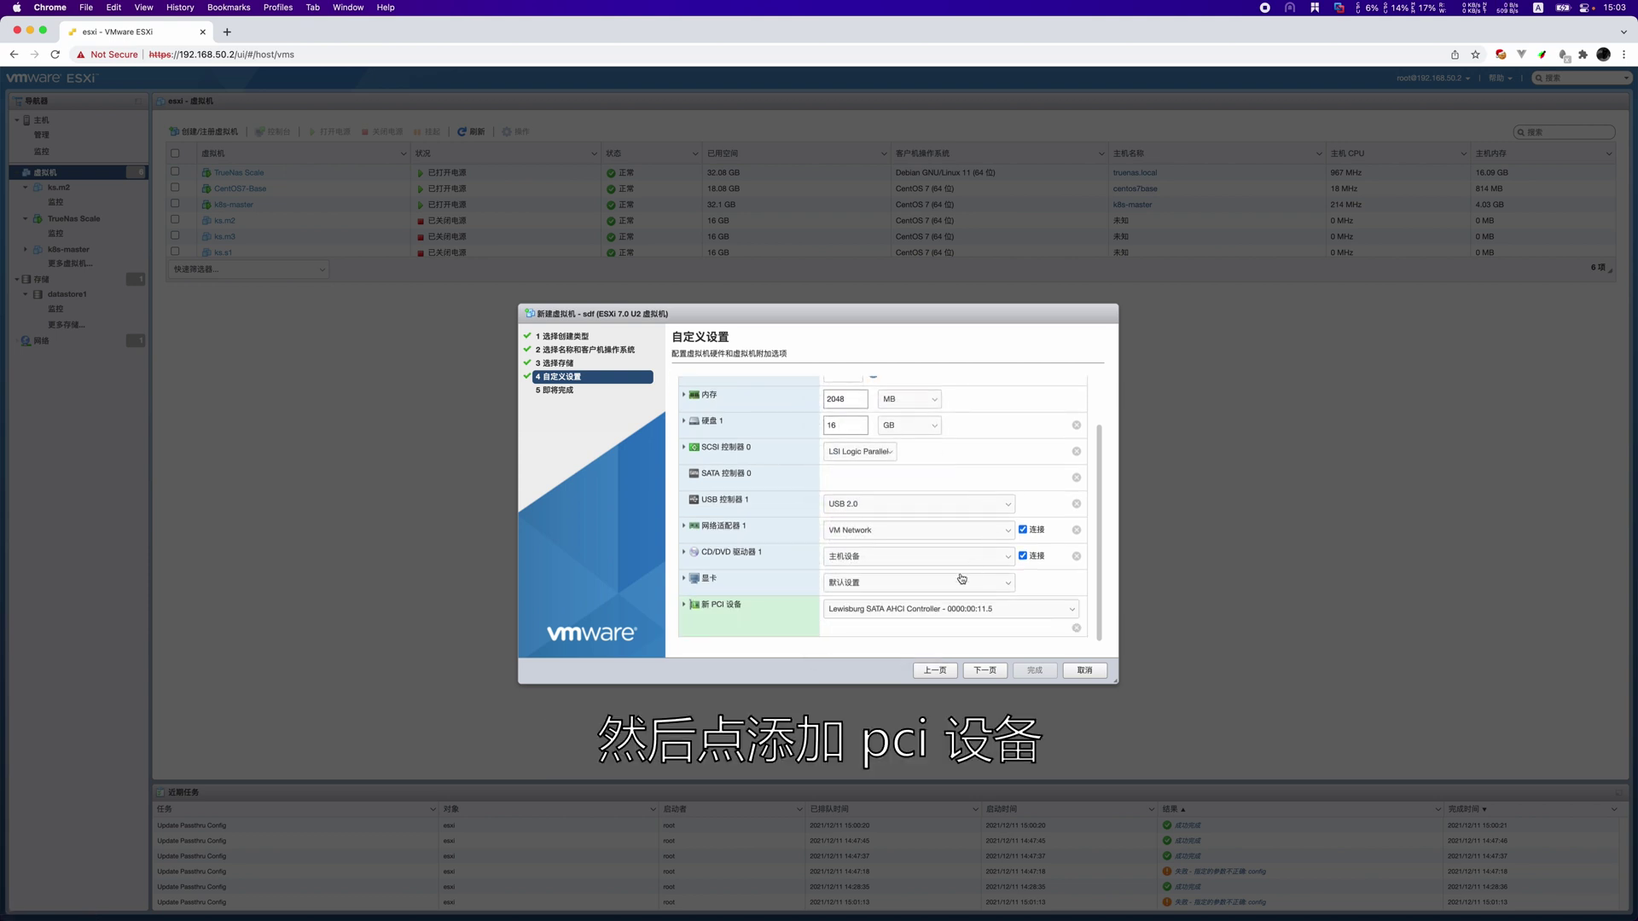
pyautogui.click(933, 616)
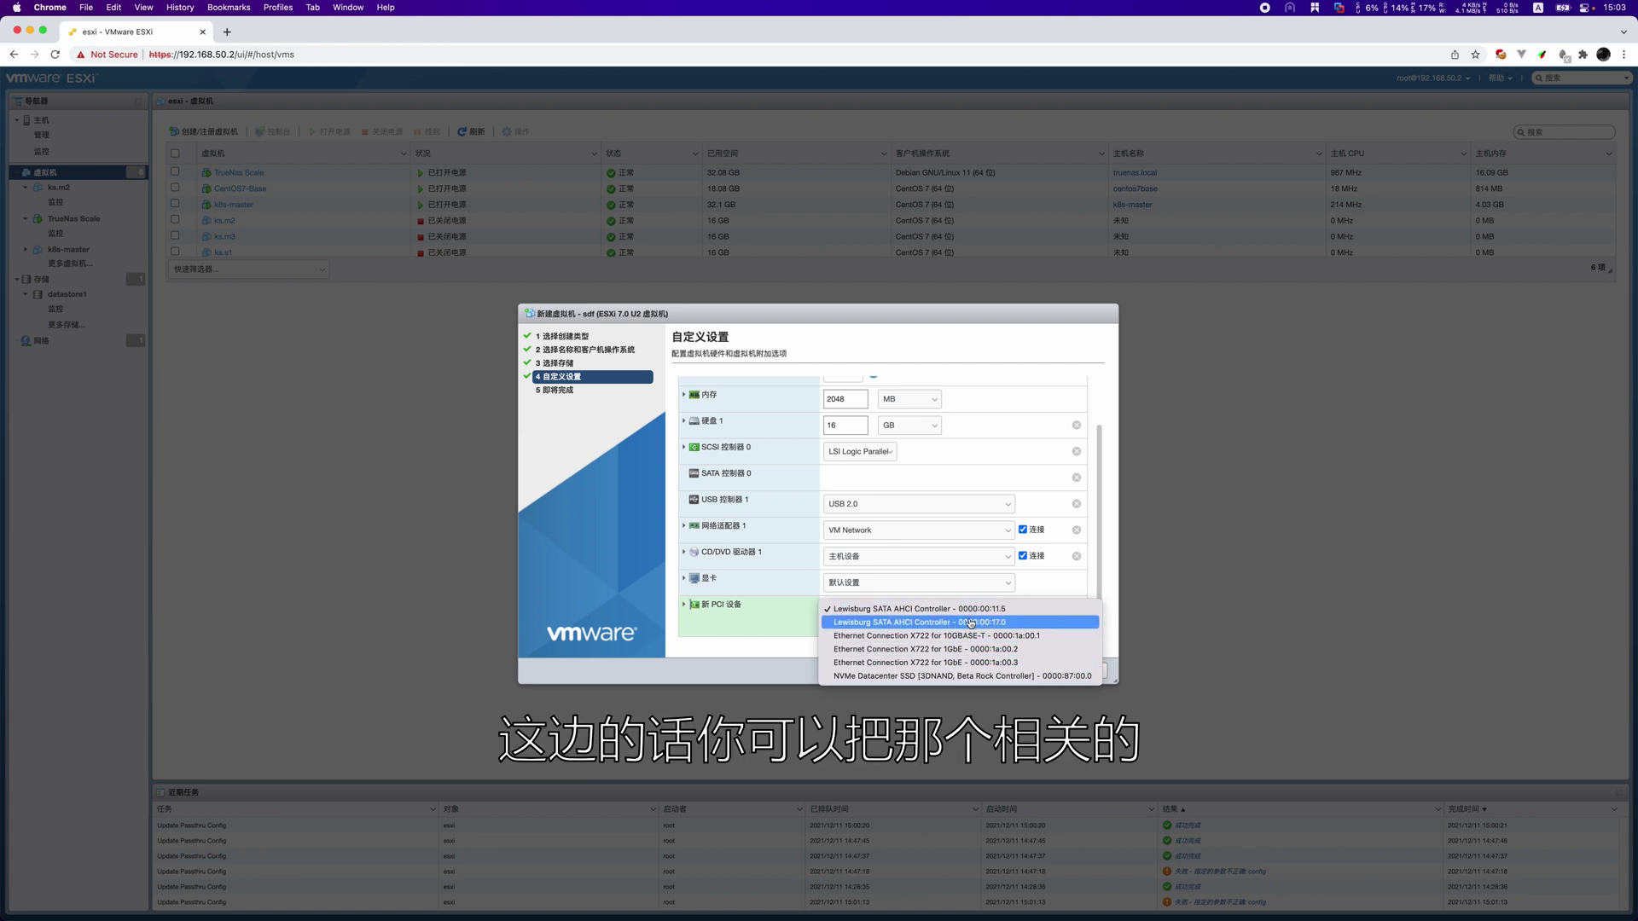
pyautogui.click(962, 624)
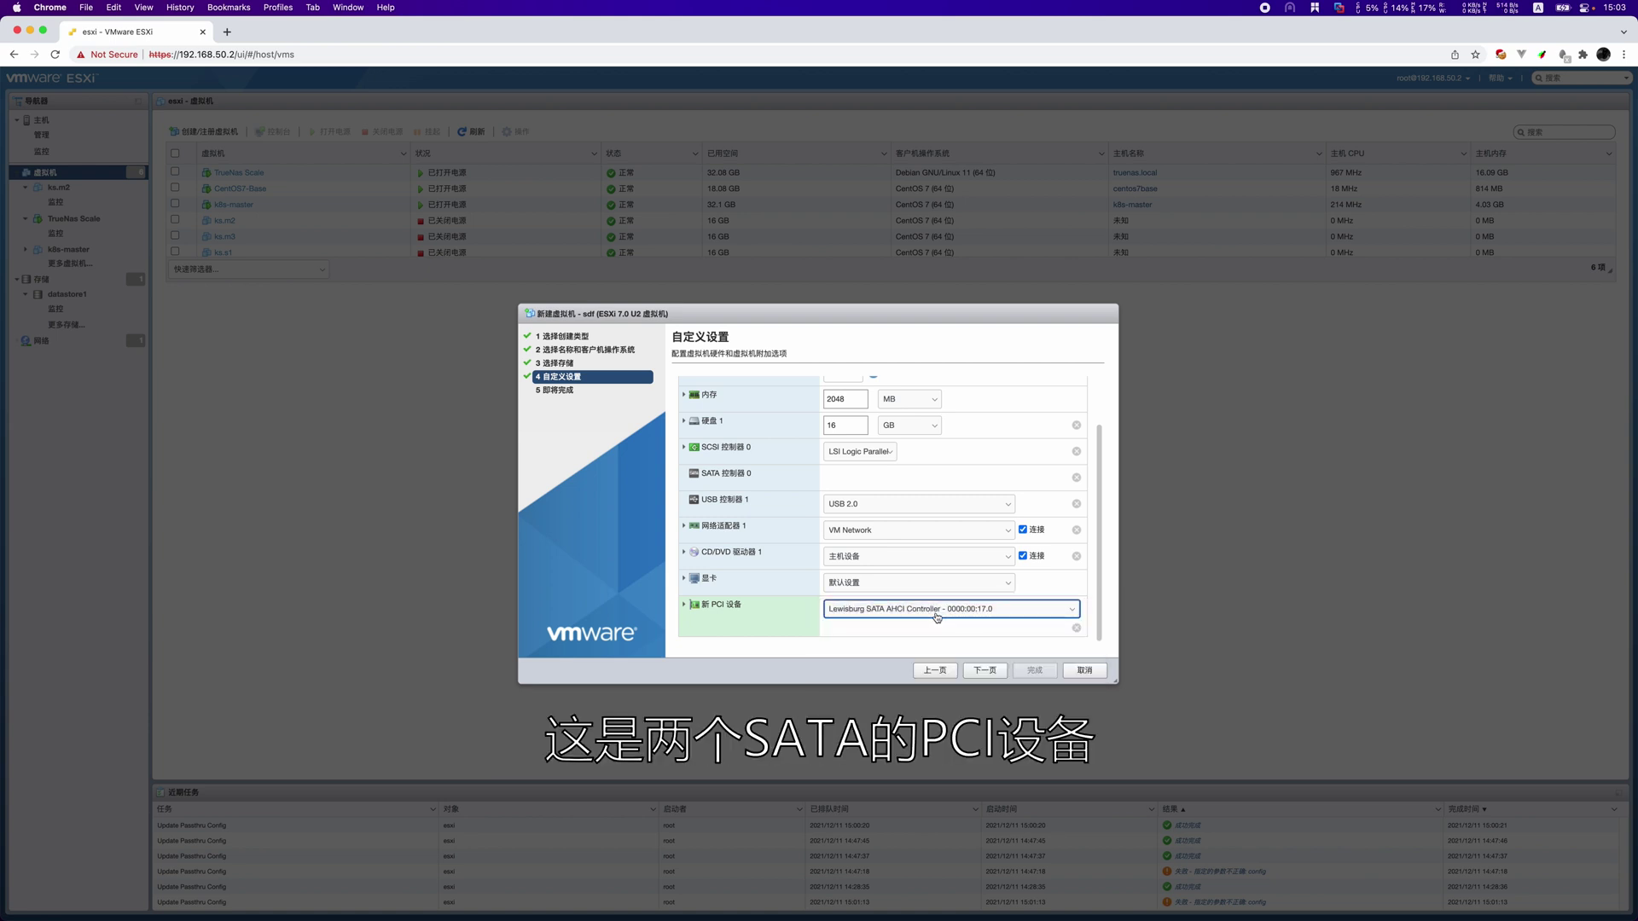
pyautogui.click(936, 613)
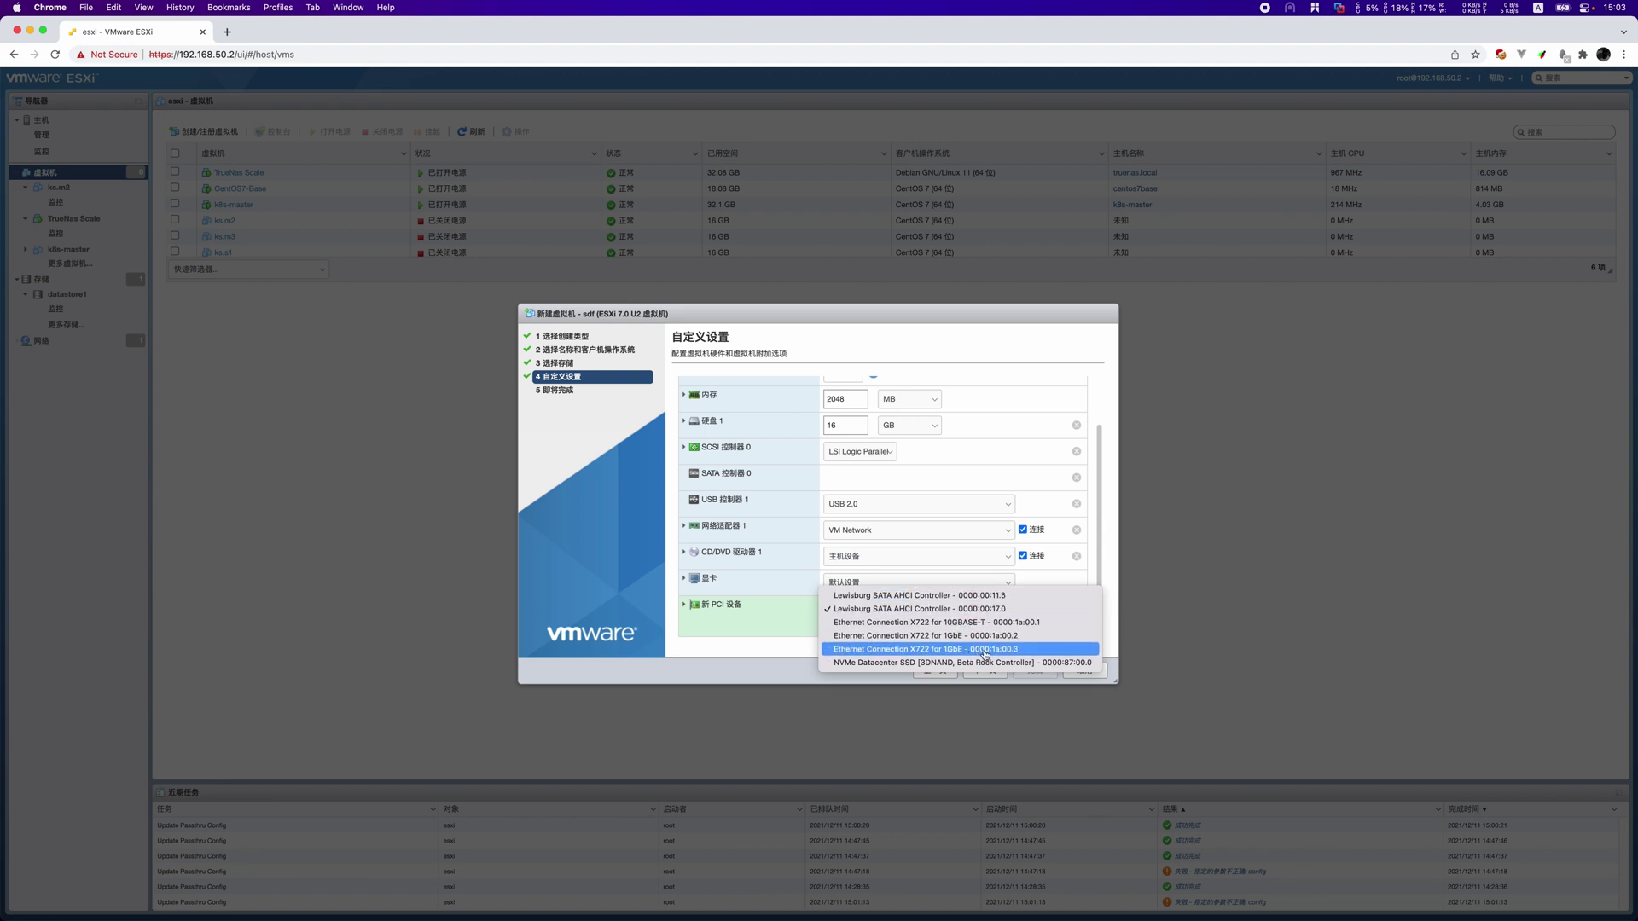
pyautogui.click(1054, 644)
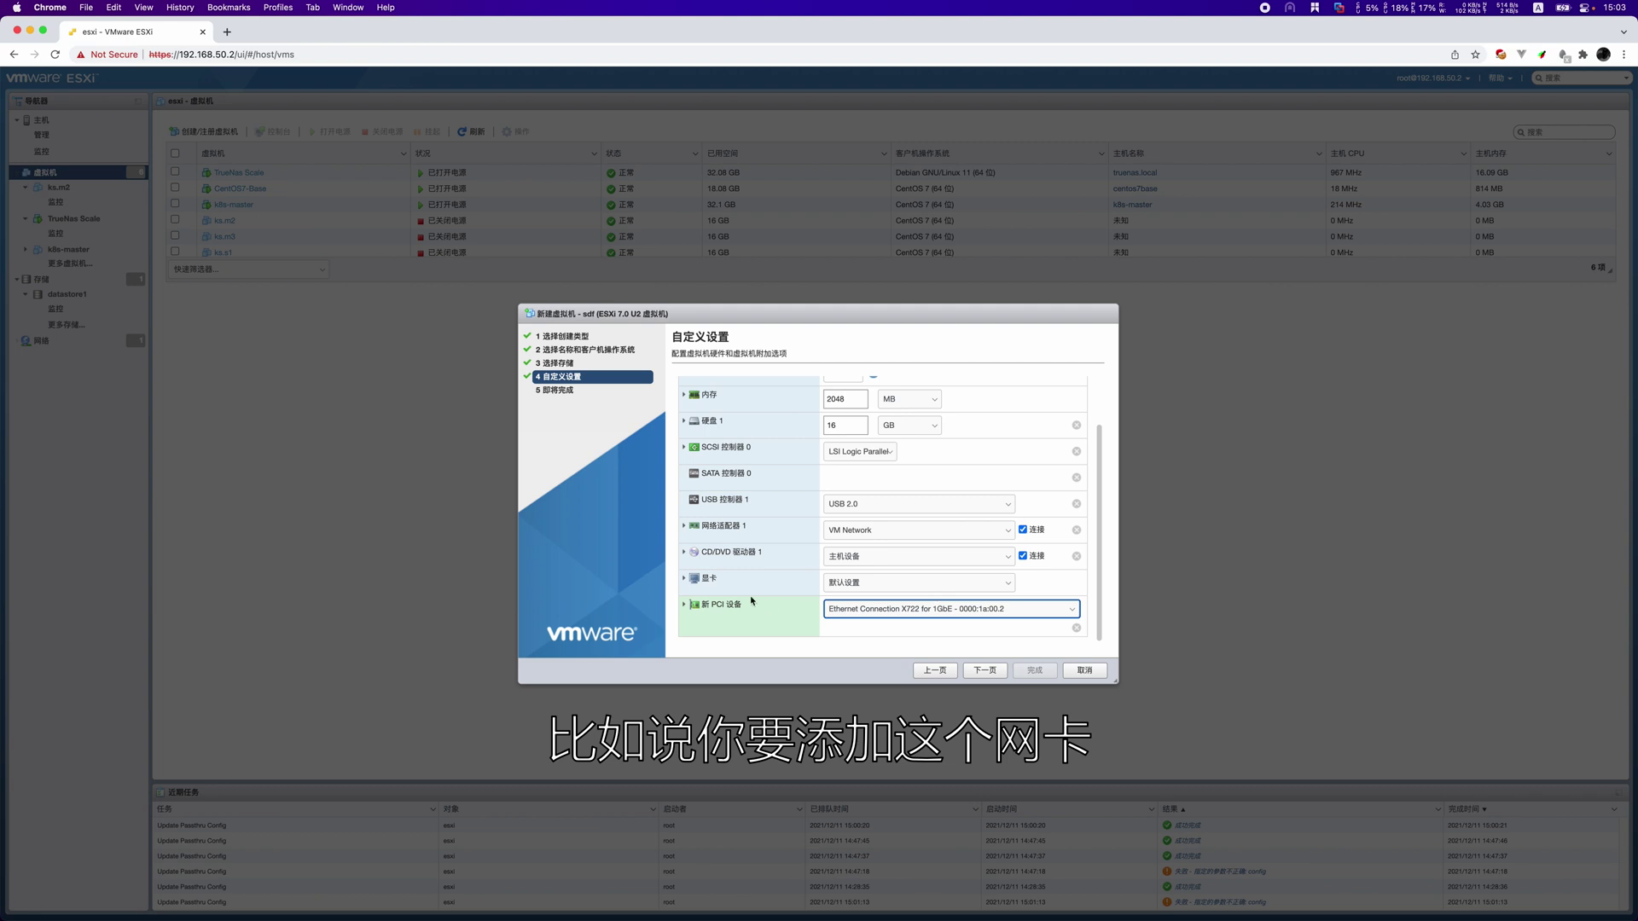
# Step: Add a second PCI device, assign it Lewisburg SATA AHCI Controller - 0000:00:11.5, and proceed to the settings summary
pyautogui.scroll(2, 887, 525)
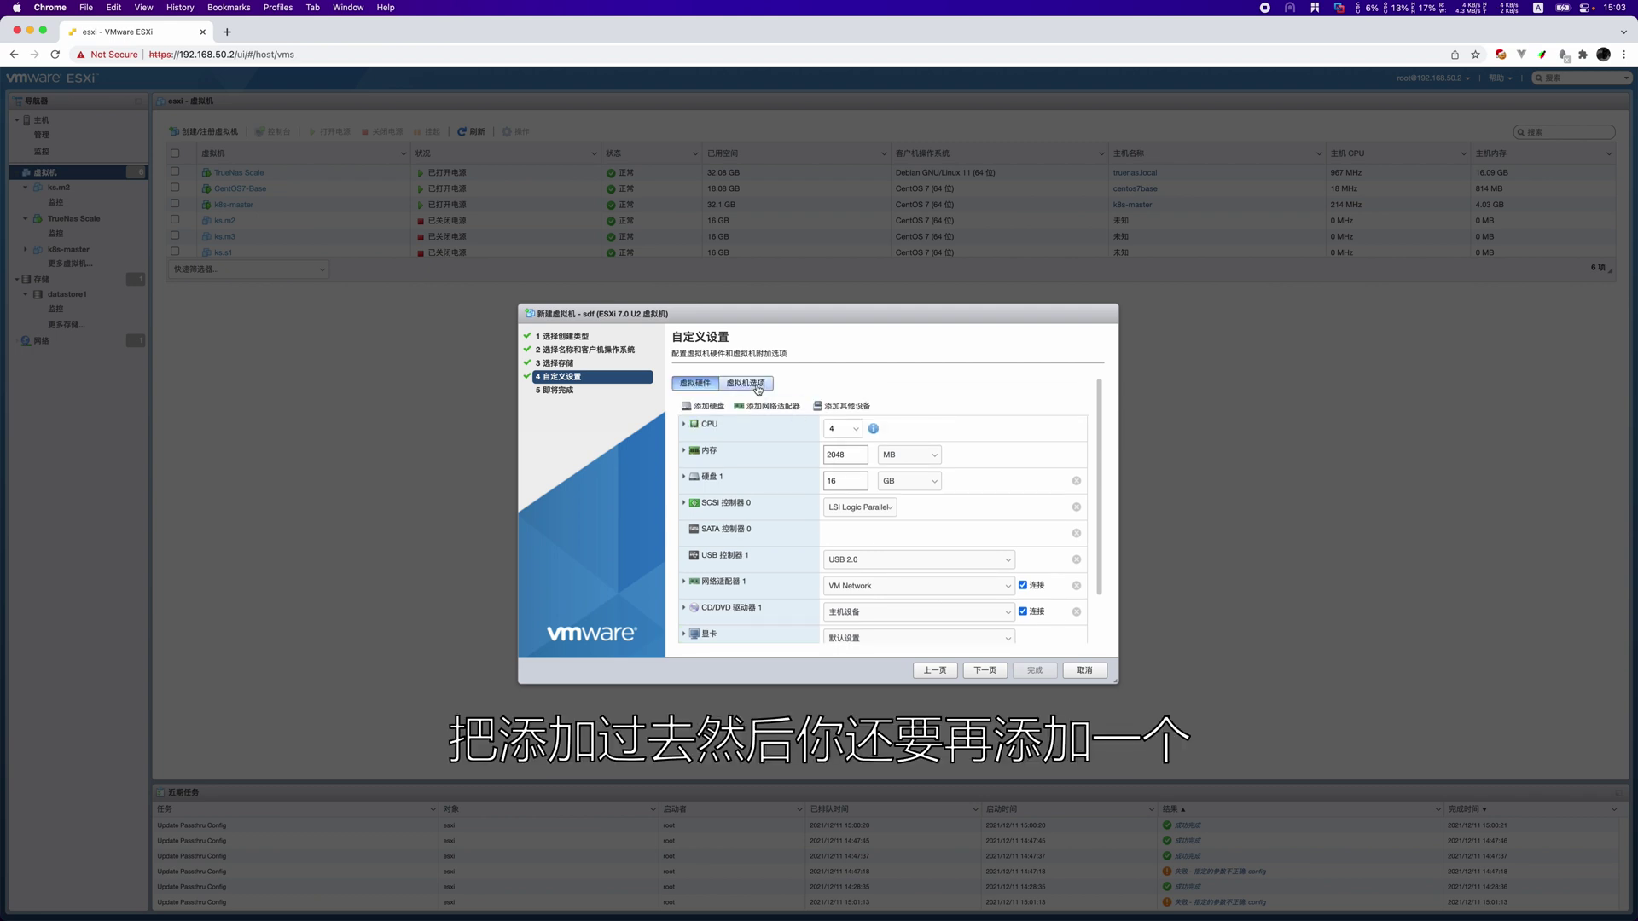
pyautogui.click(845, 406)
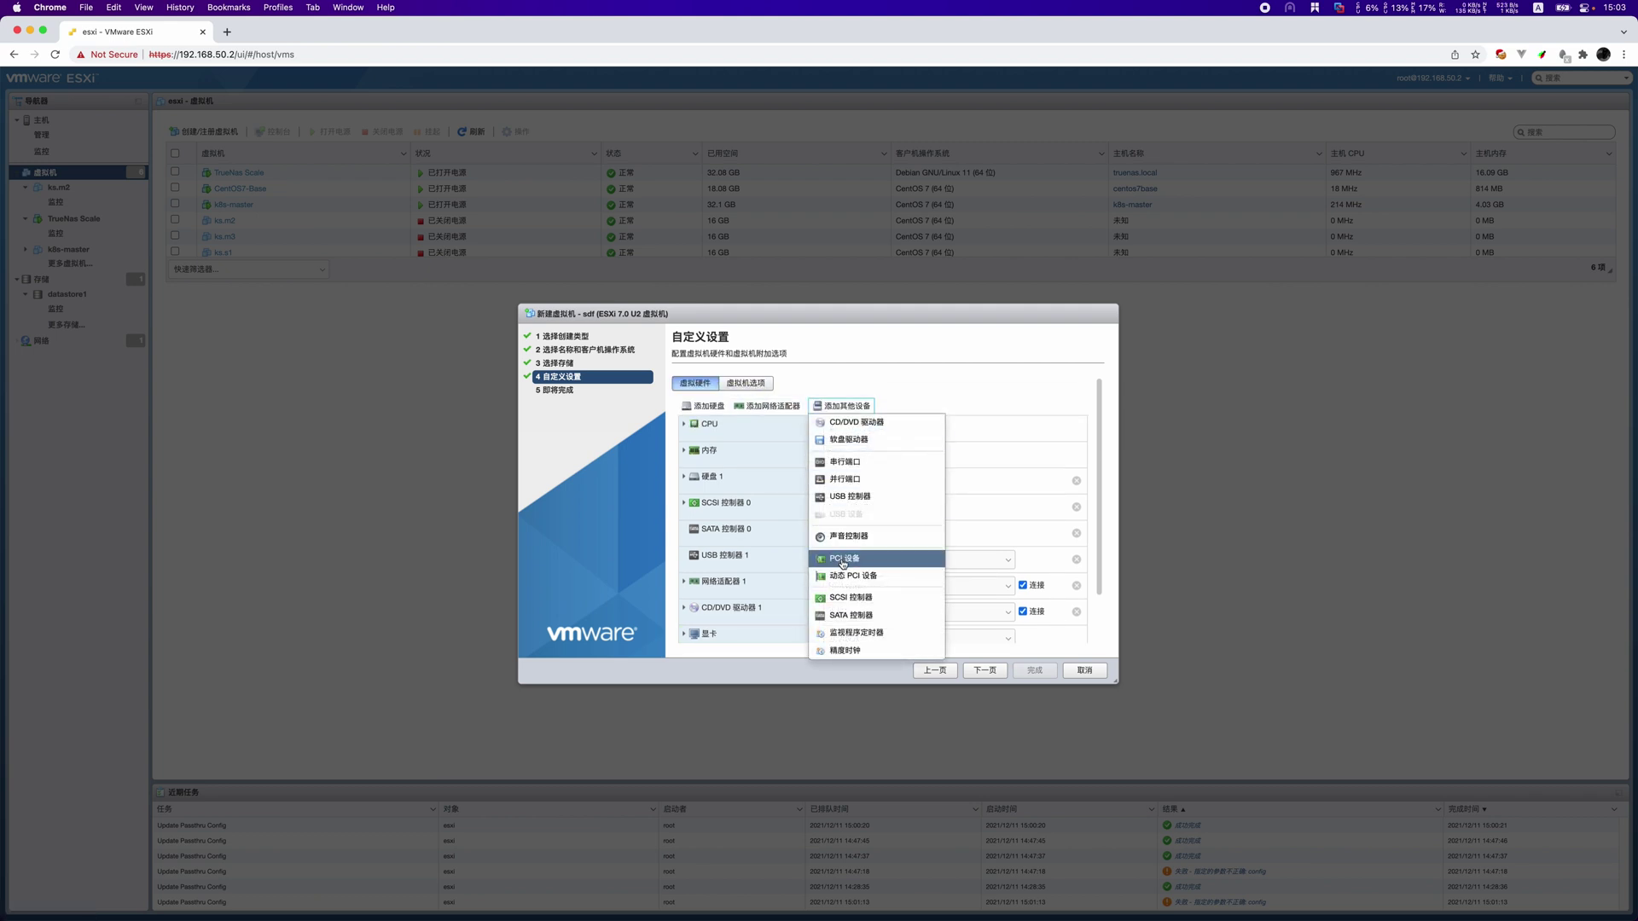
pyautogui.click(843, 559)
pyautogui.scroll(-2, 944, 616)
pyautogui.click(946, 621)
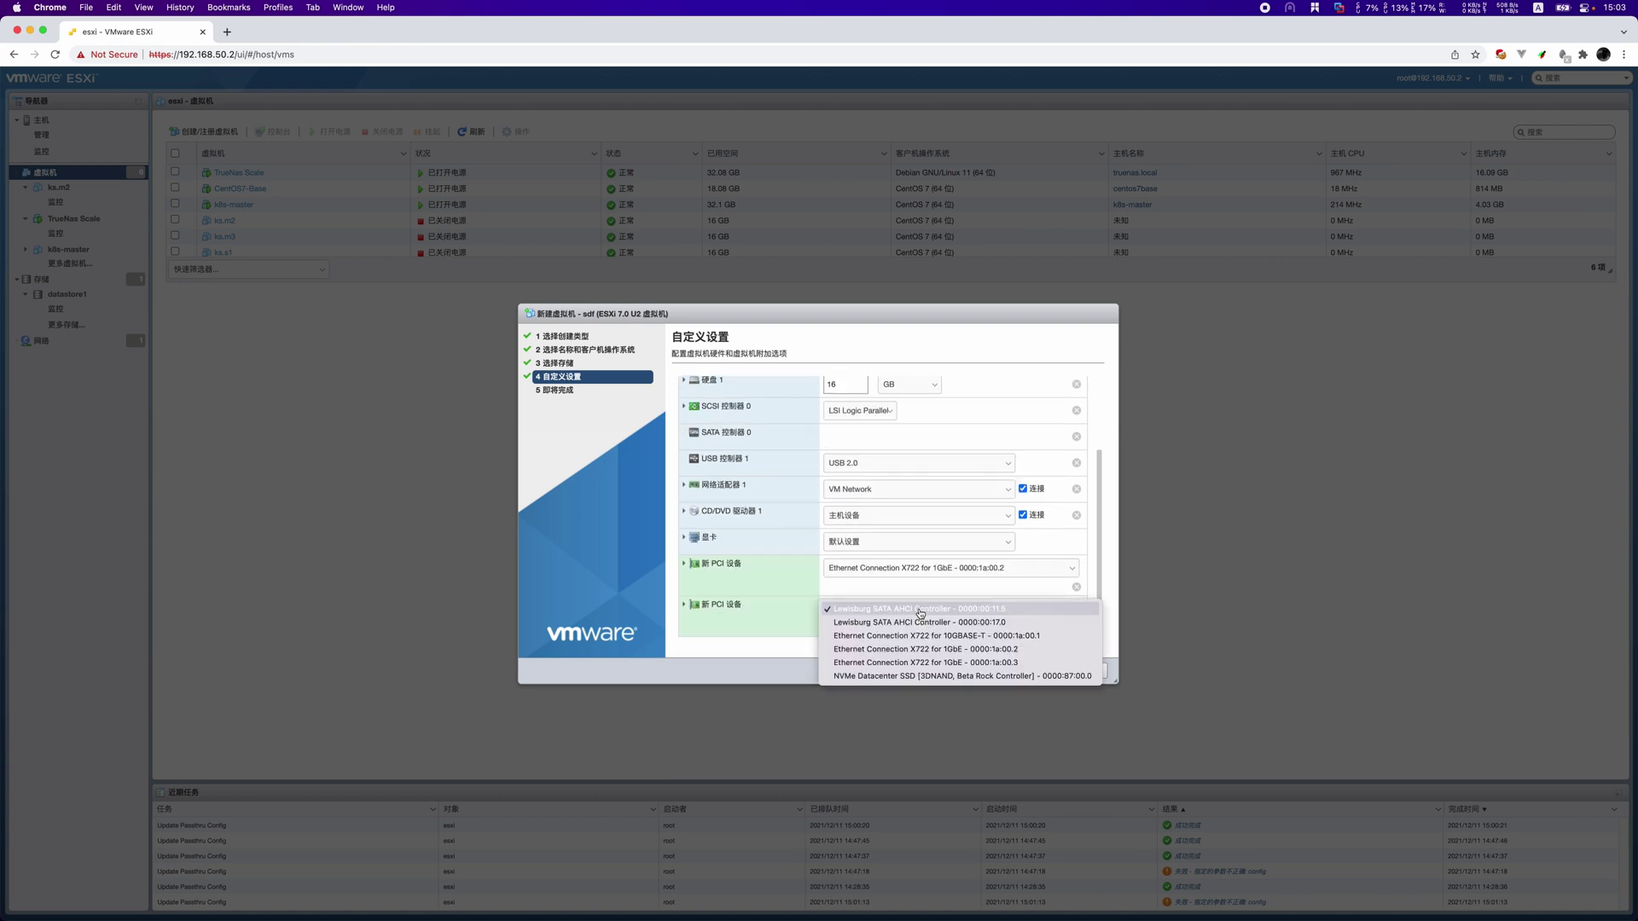
pyautogui.click(962, 649)
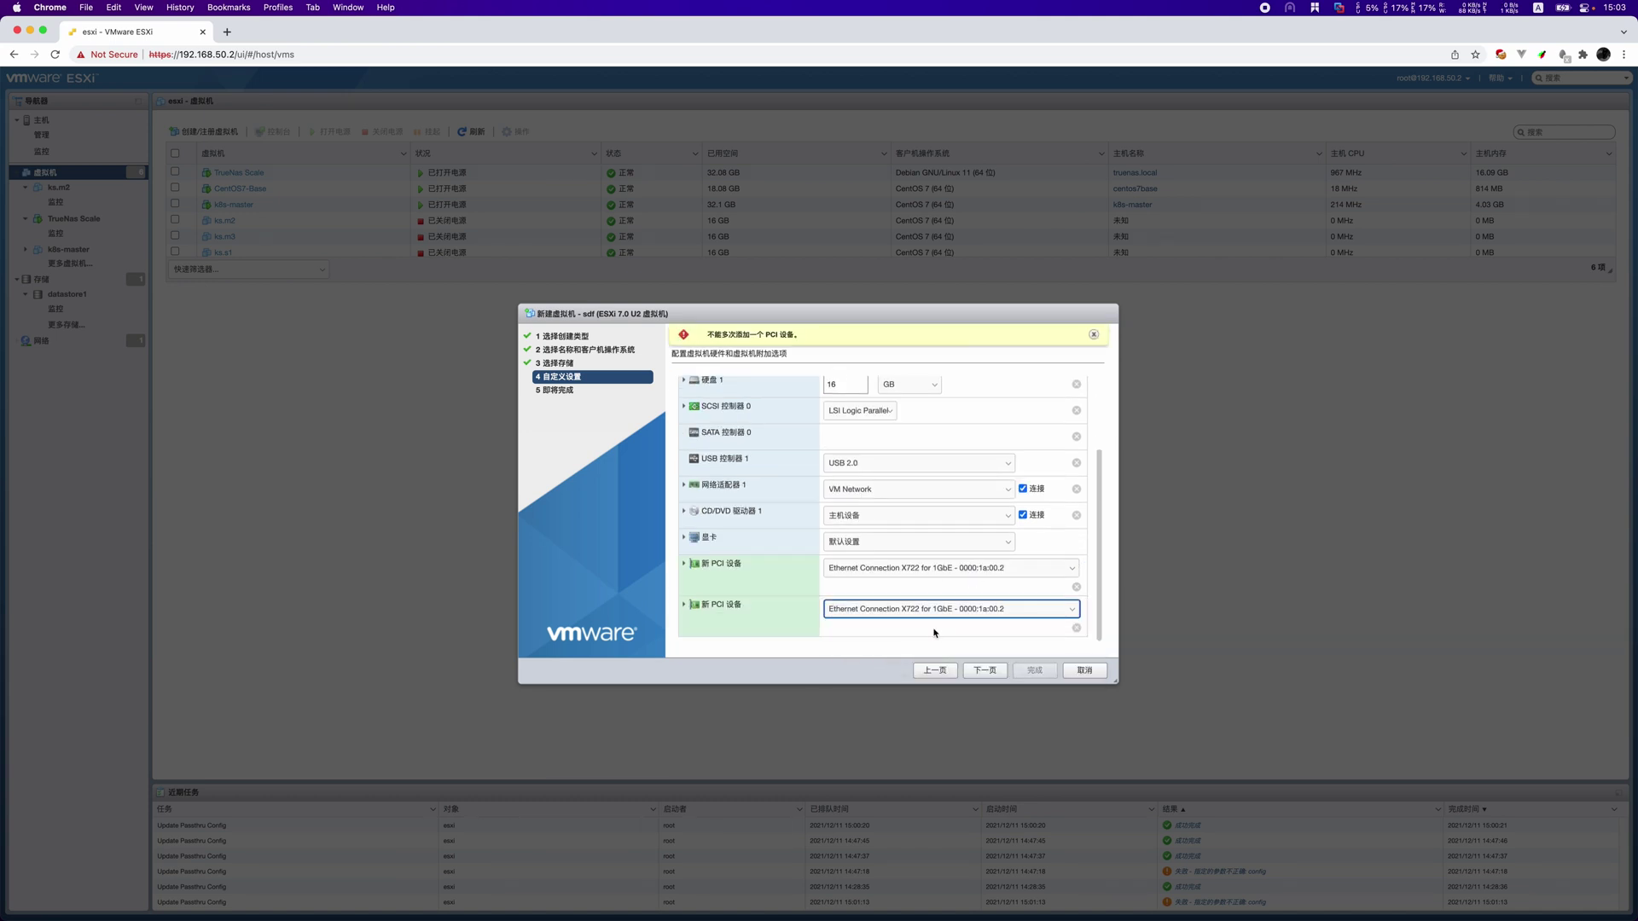
pyautogui.click(1016, 609)
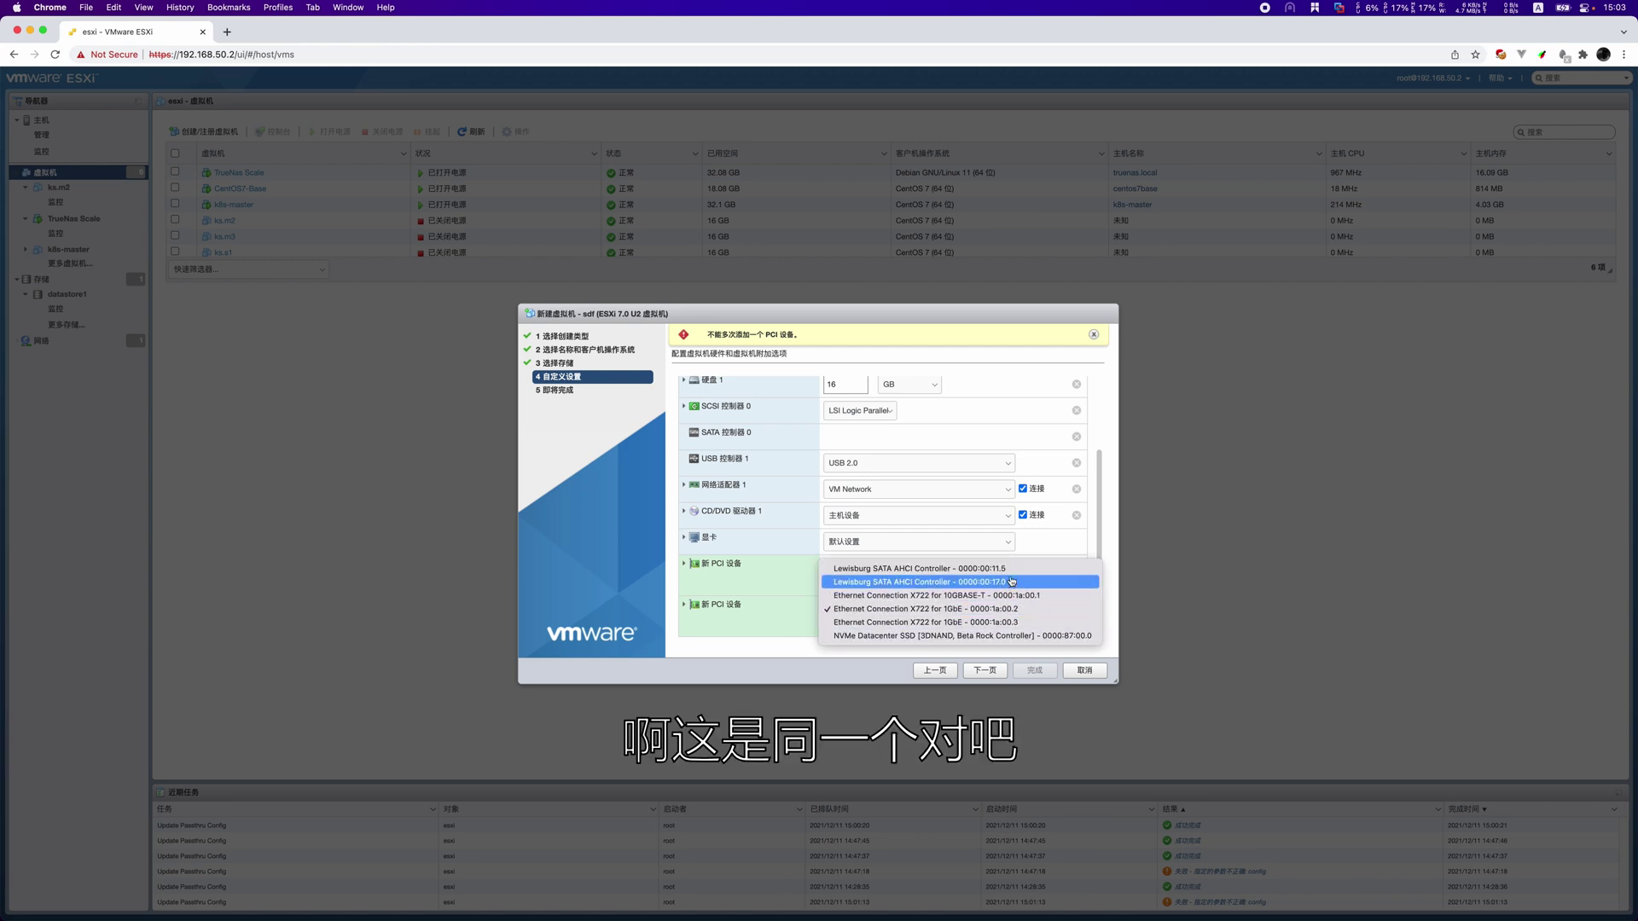
pyautogui.click(1021, 569)
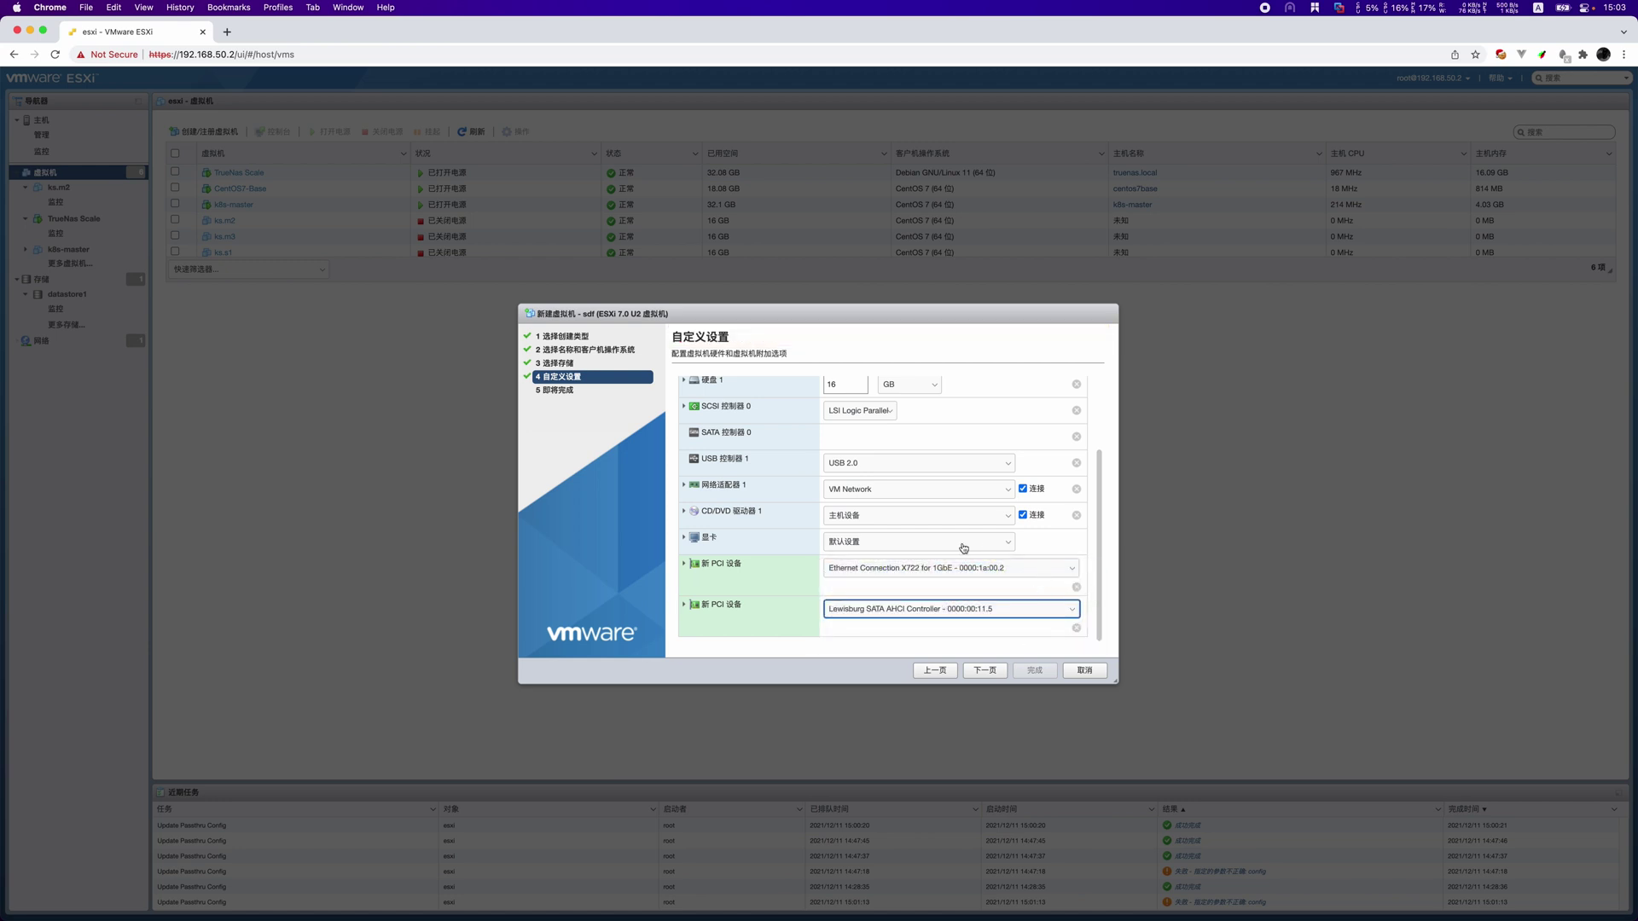
pyautogui.click(1000, 675)
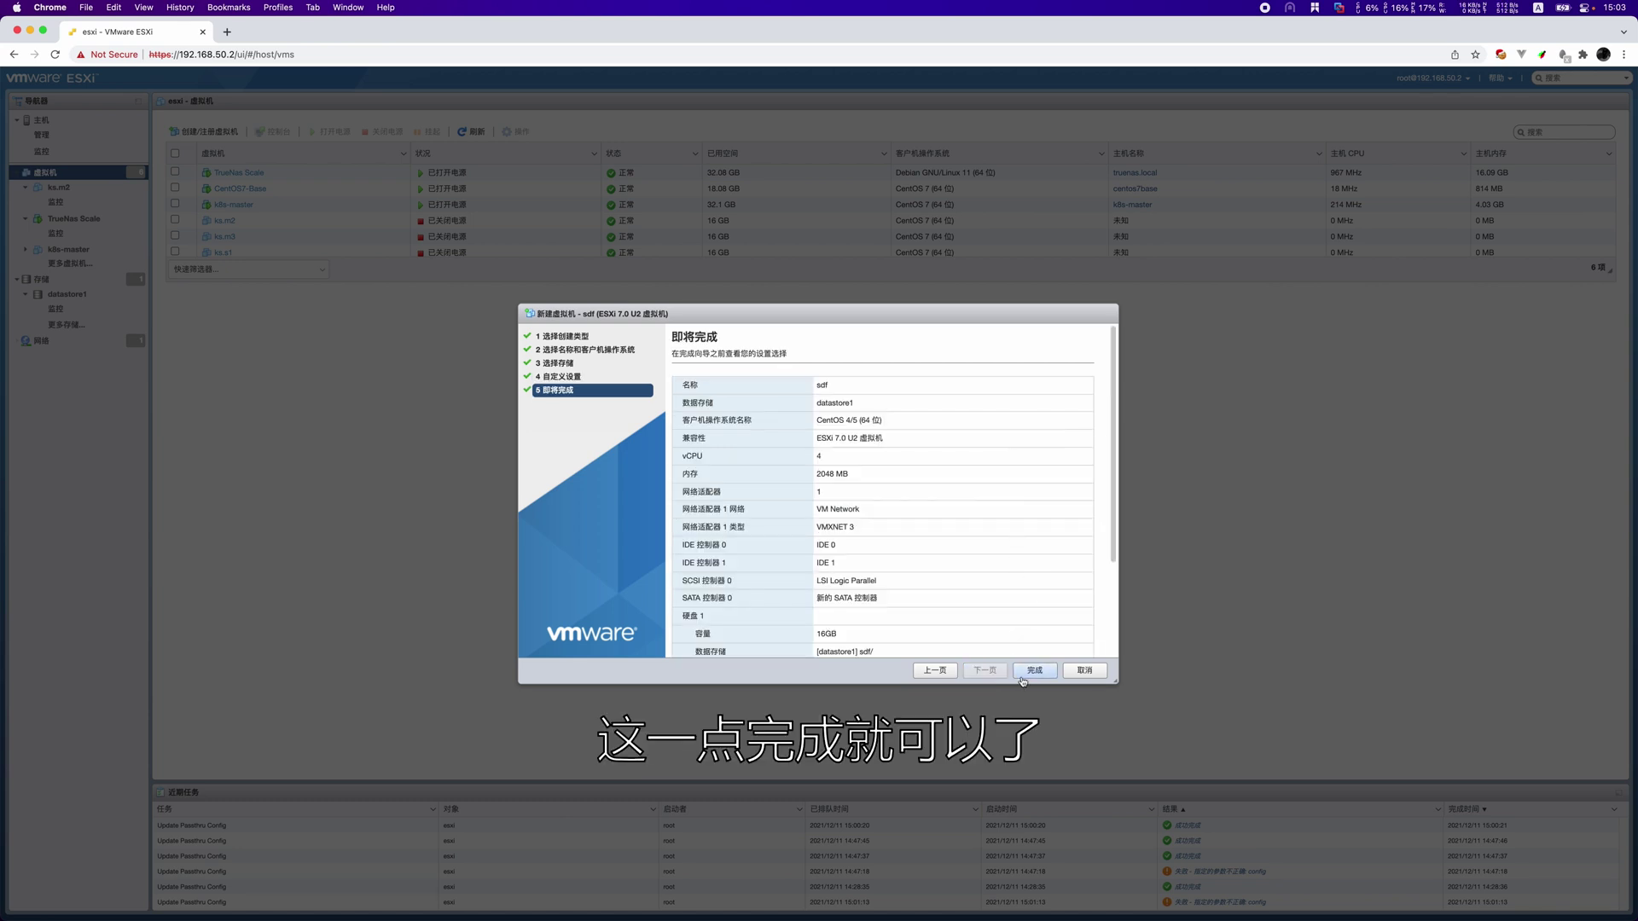
# Step: Return to the hardware customization and add a PCI device using Lewisburg SATA AHCI Controller - 0000:00:11.5
pyautogui.click(938, 671)
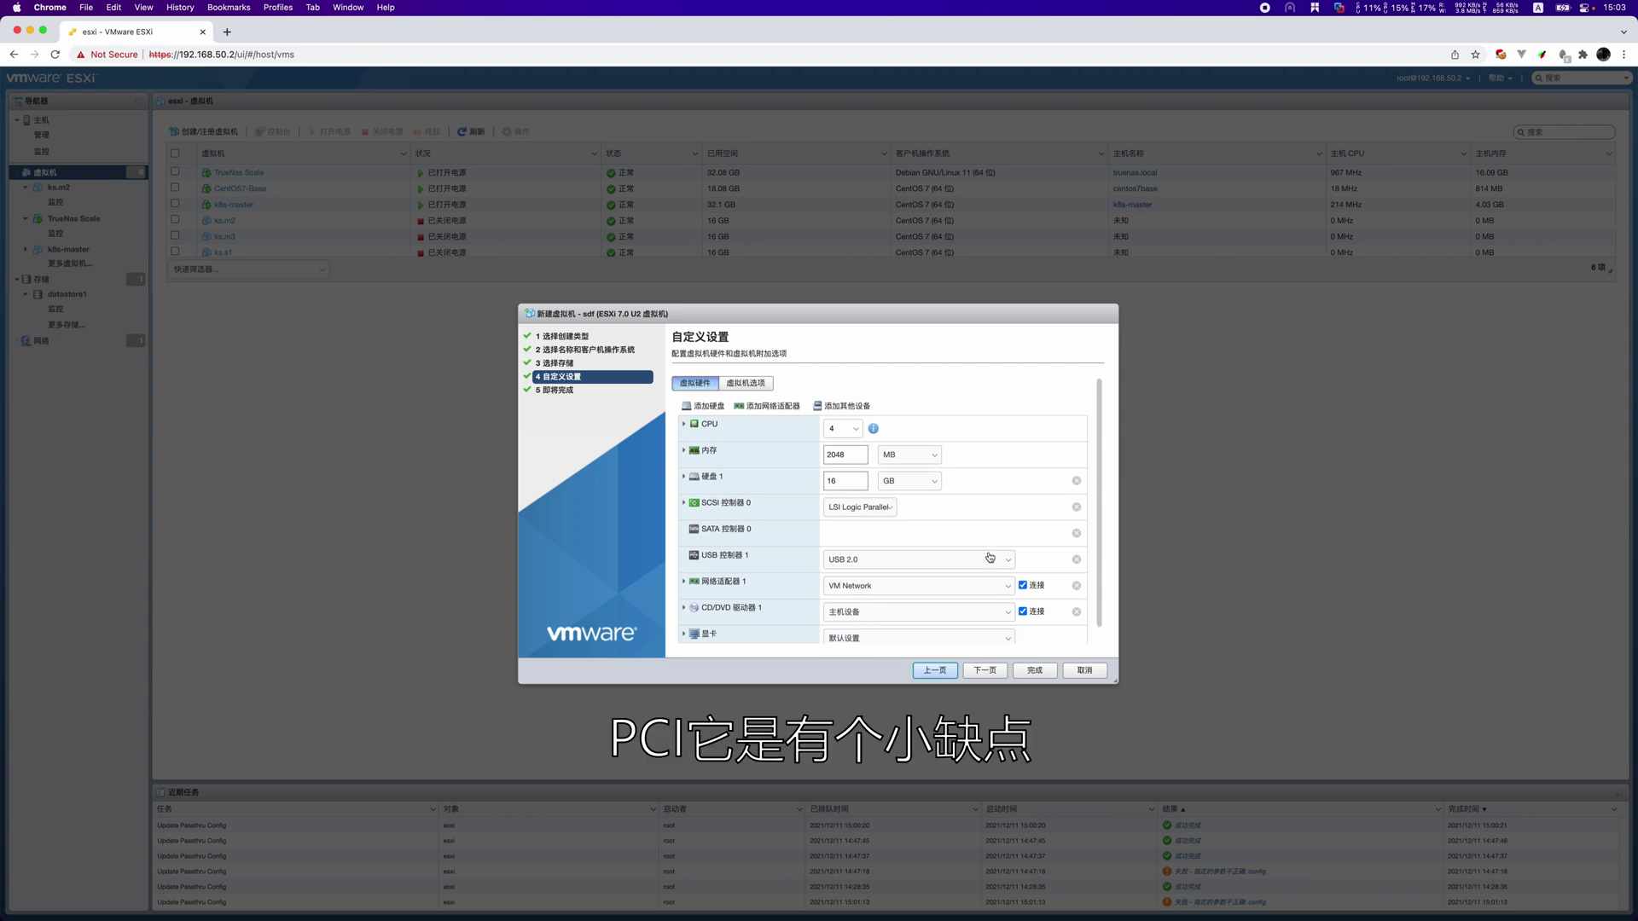
pyautogui.scroll(-1, 793, 544)
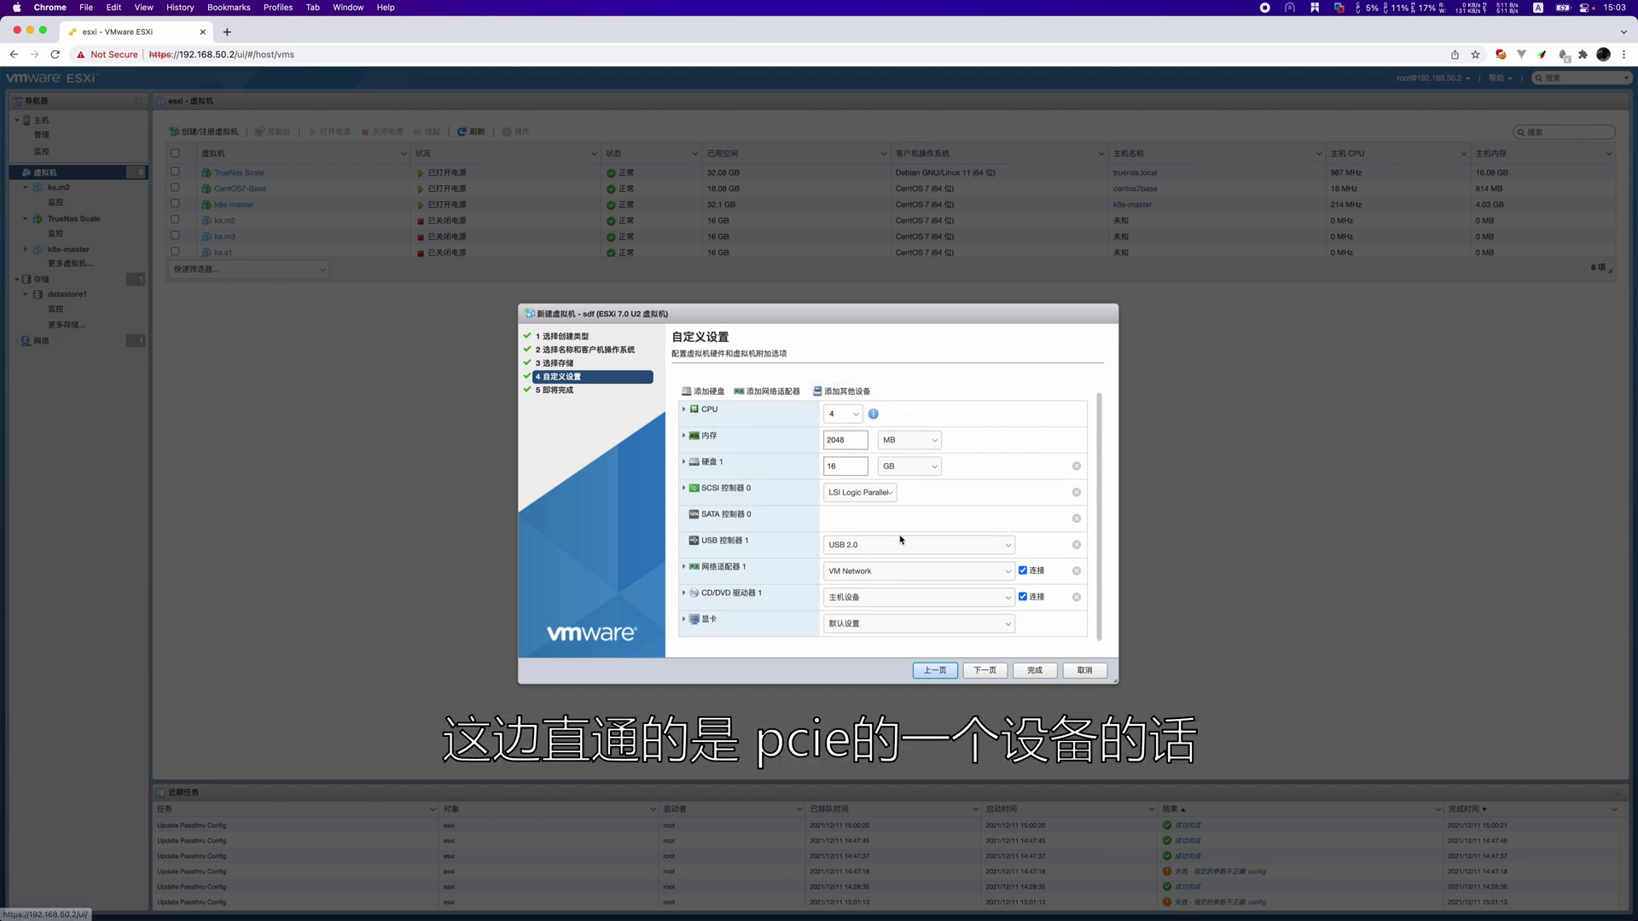
pyautogui.scroll(1, 887, 515)
pyautogui.click(849, 406)
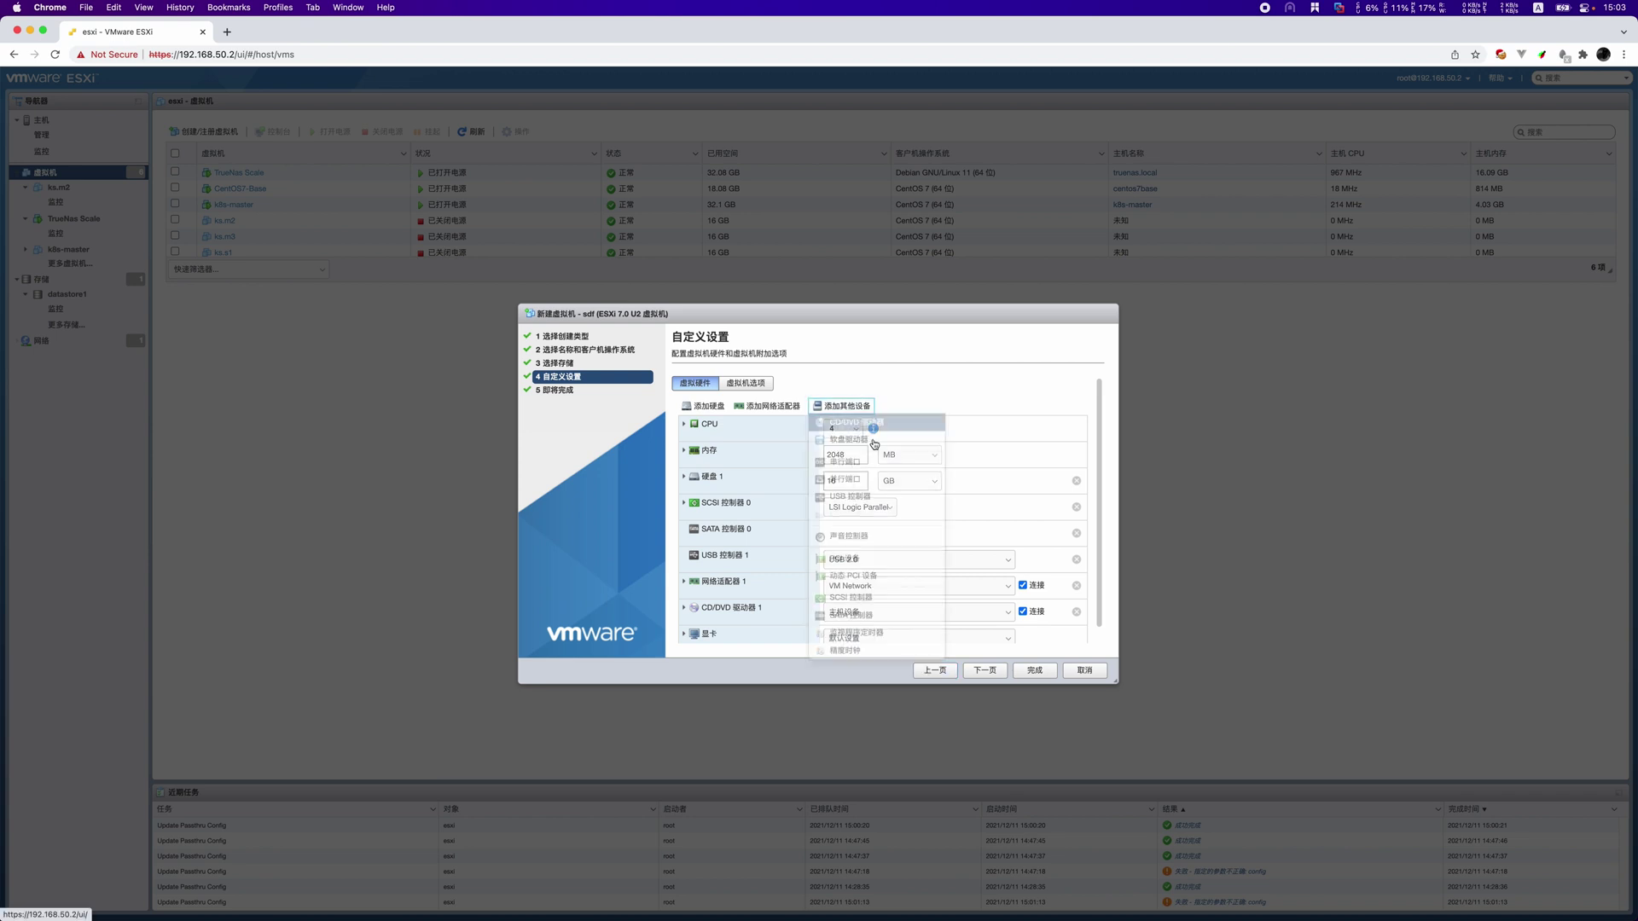
pyautogui.click(862, 556)
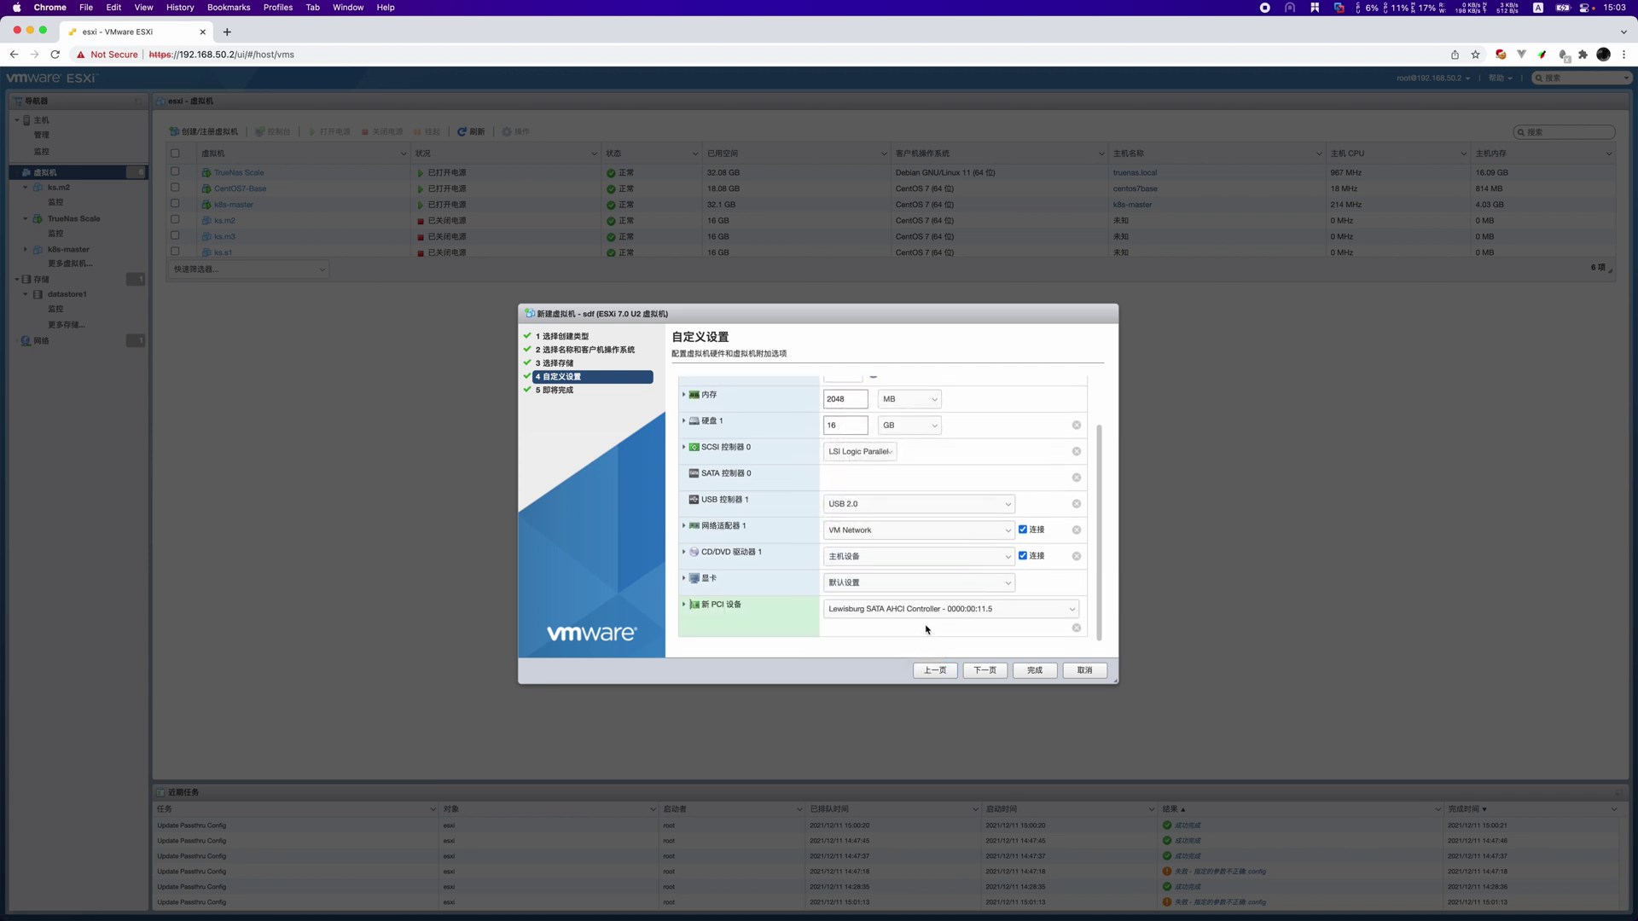
pyautogui.click(930, 609)
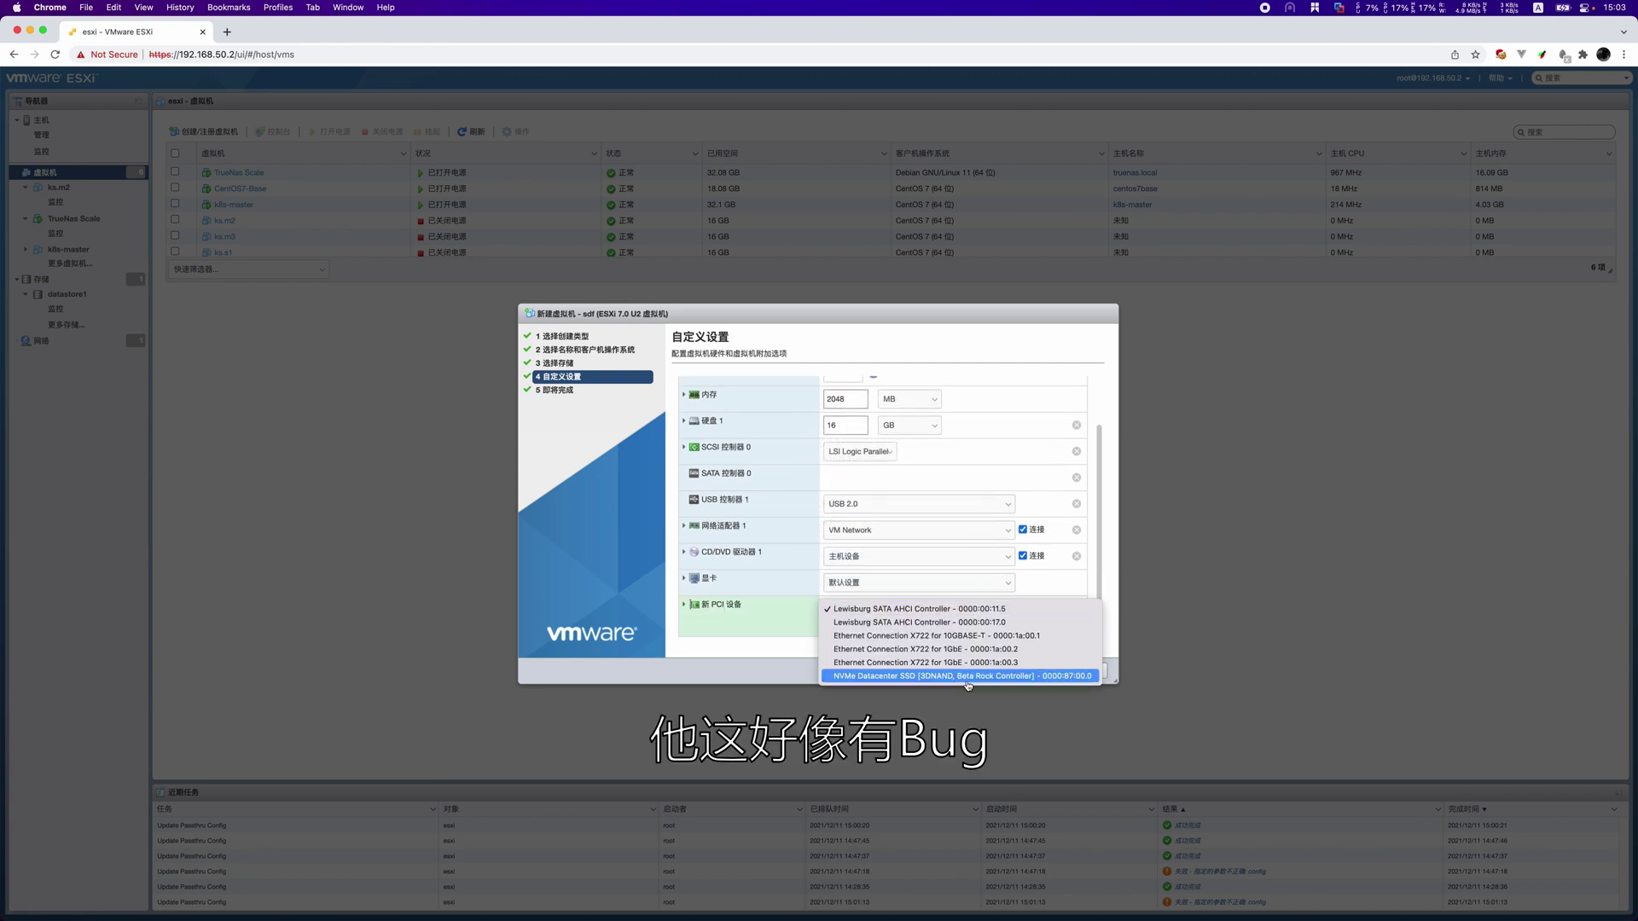
pyautogui.click(985, 611)
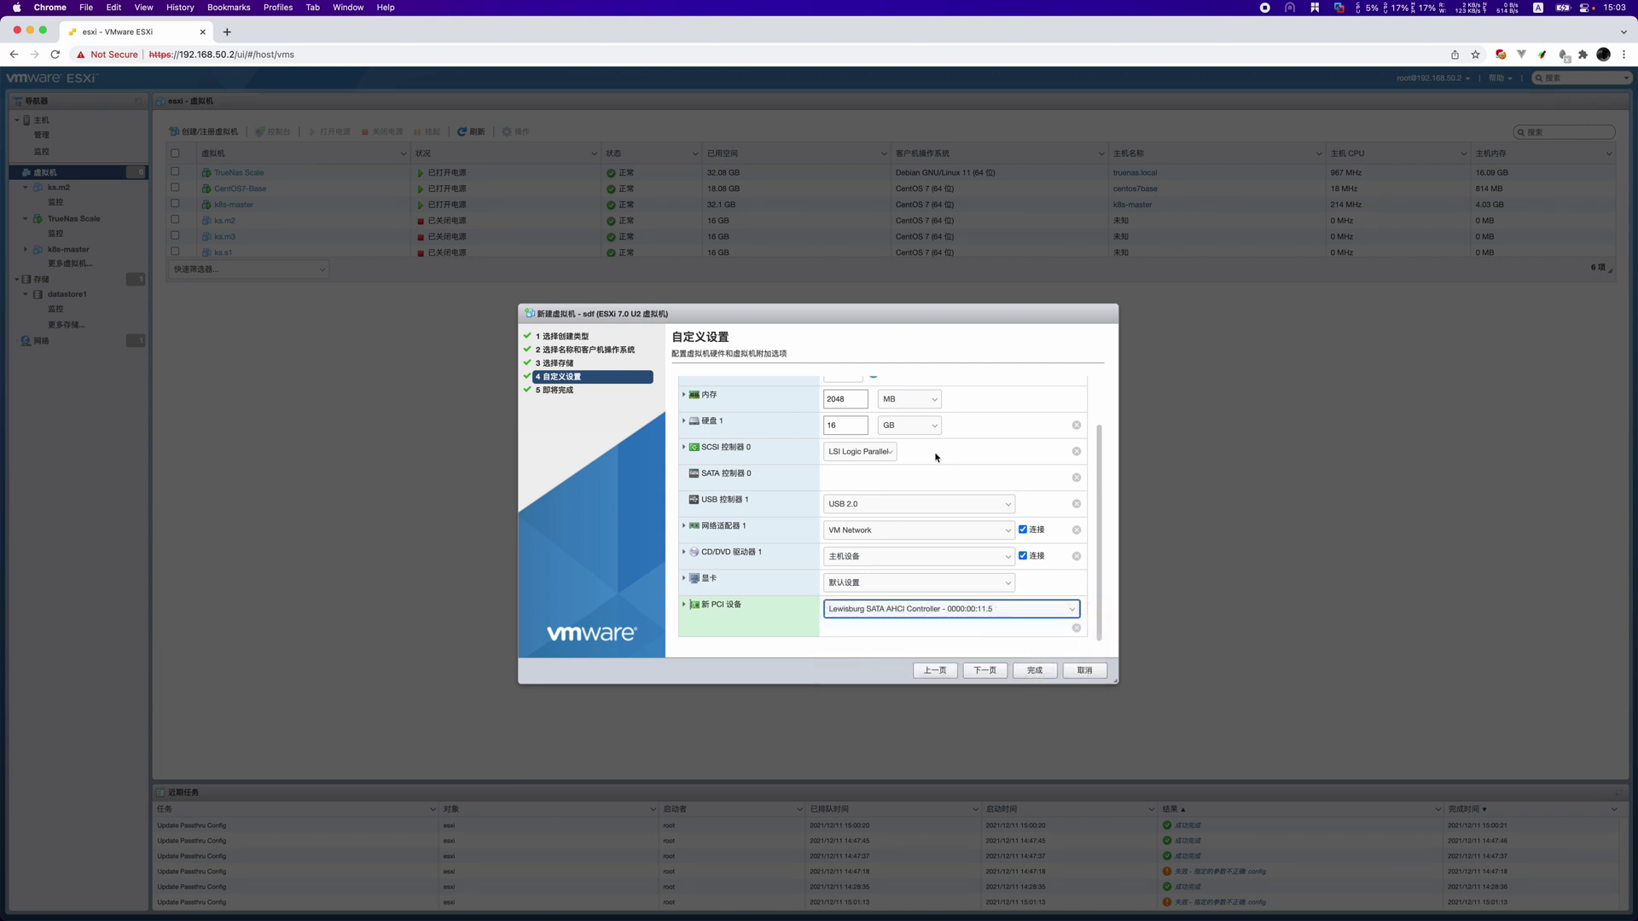
# Step: Reserve all guest memory for the new virtual machine, and cancel the virtual machine's creation
pyautogui.scroll(2, 716, 484)
pyautogui.click(685, 451)
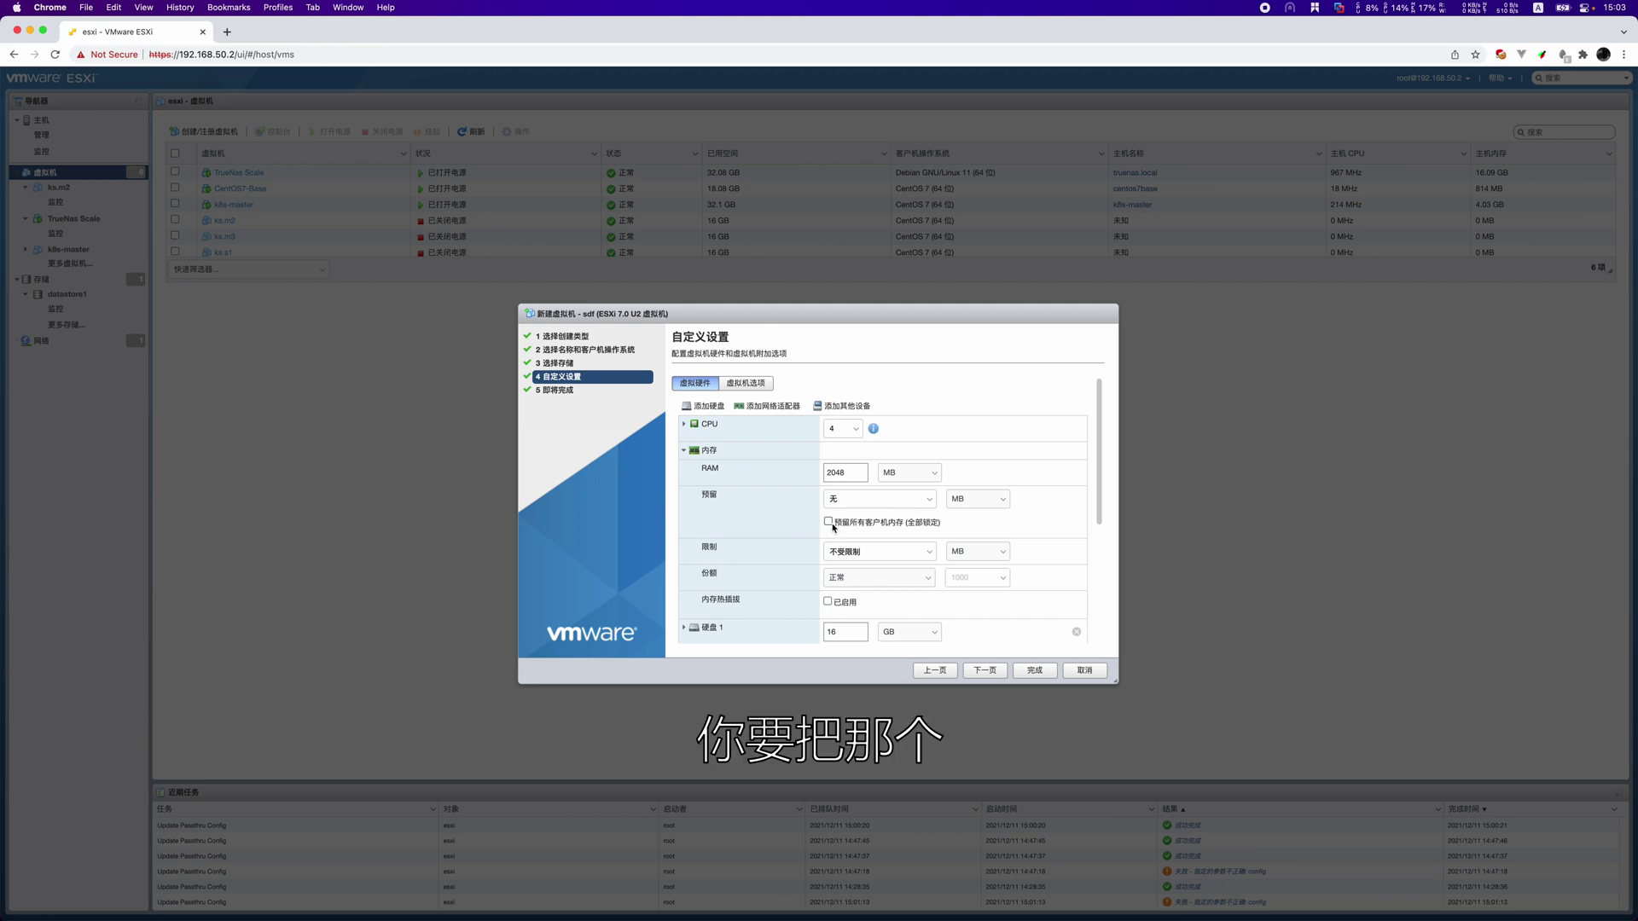
pyautogui.click(827, 522)
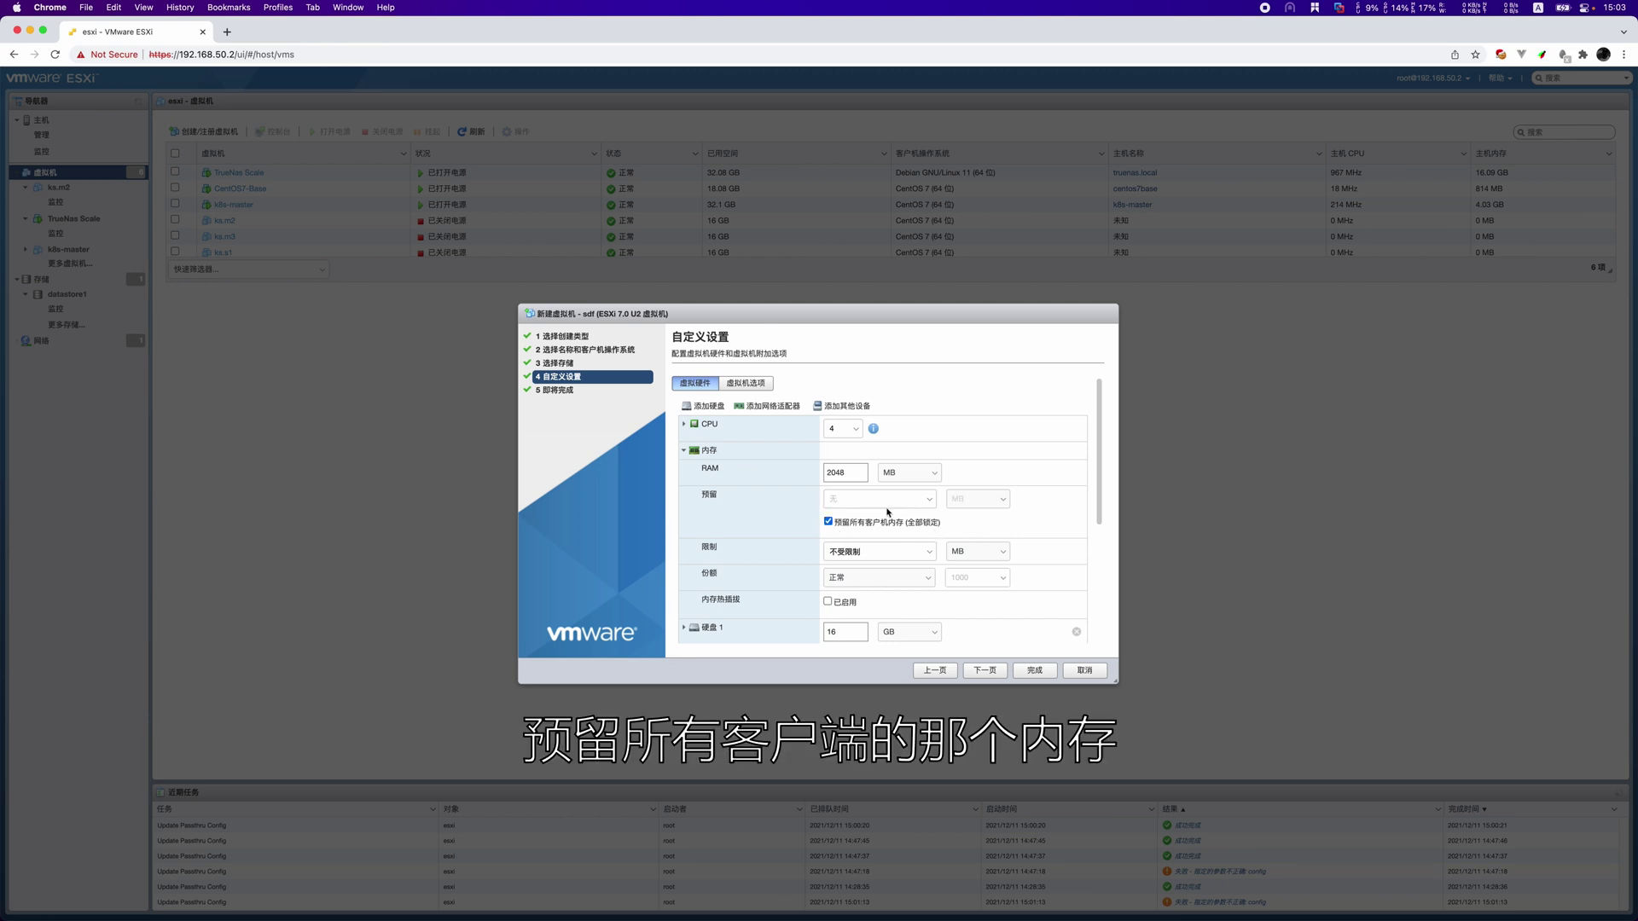
pyautogui.scroll(-2, 889, 508)
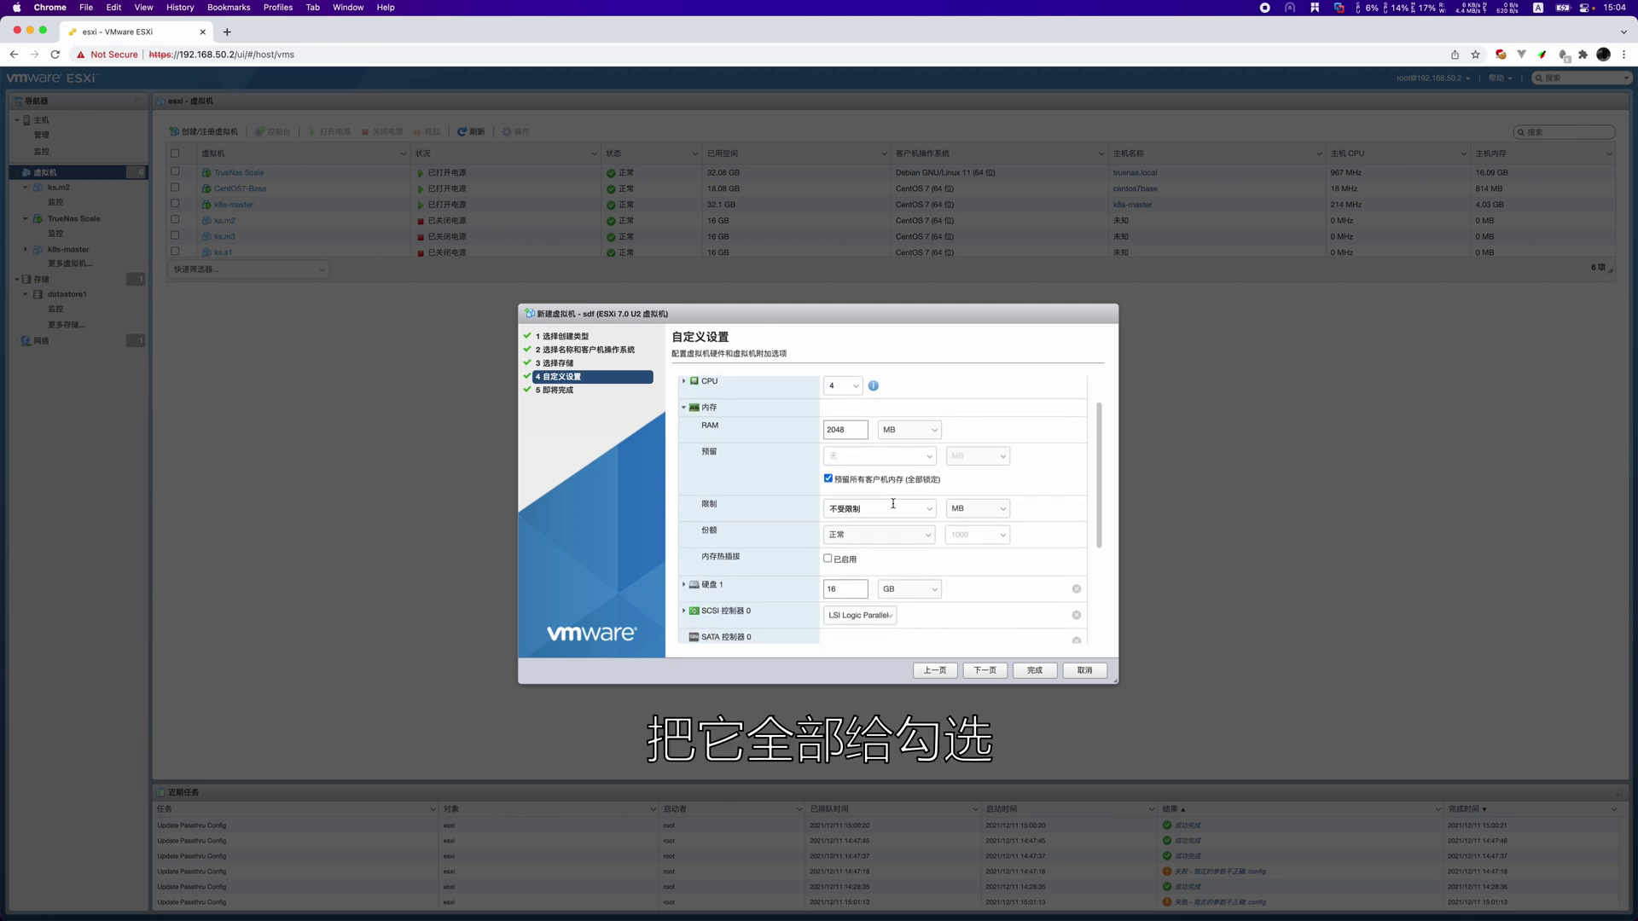
pyautogui.scroll(-5, 893, 503)
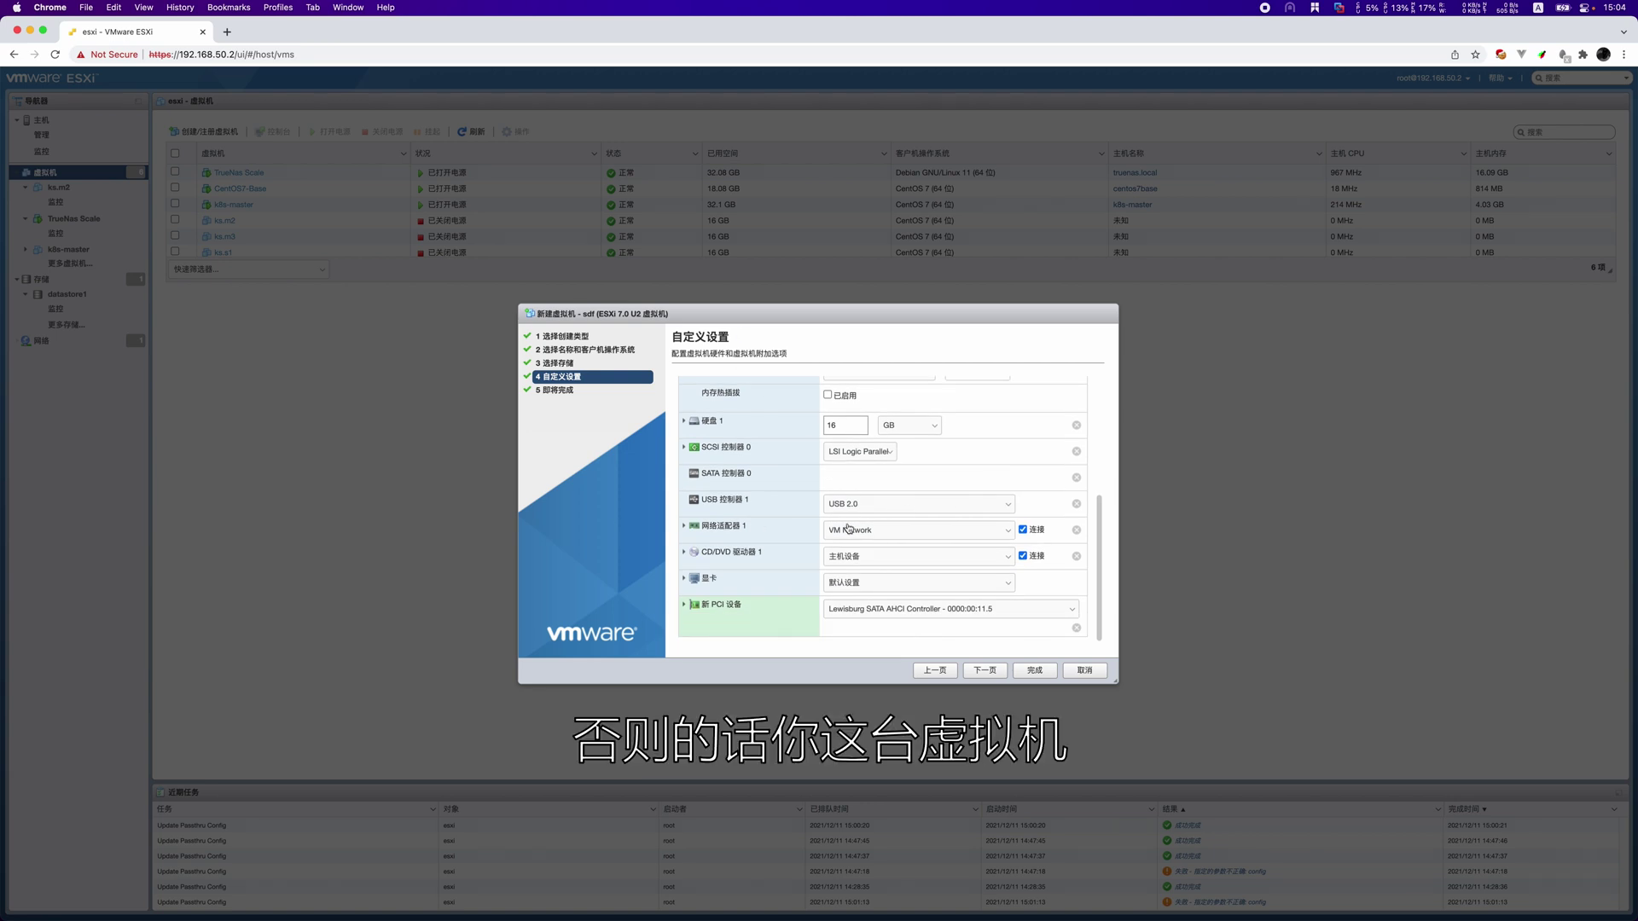
pyautogui.scroll(7, 984, 595)
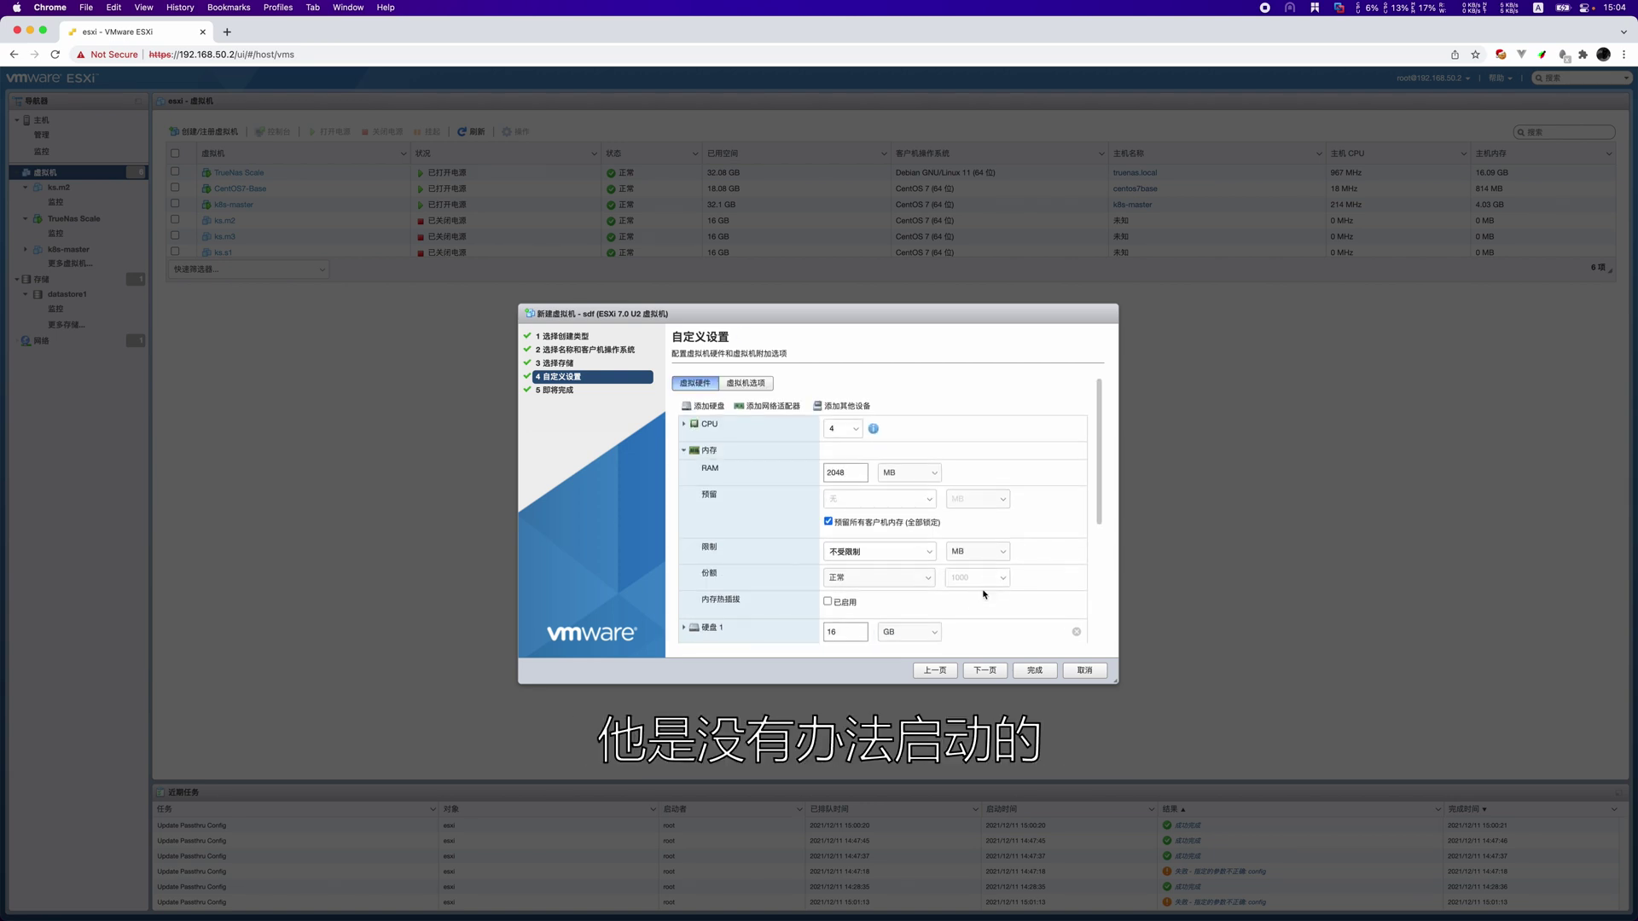
pyautogui.scroll(-1, 983, 610)
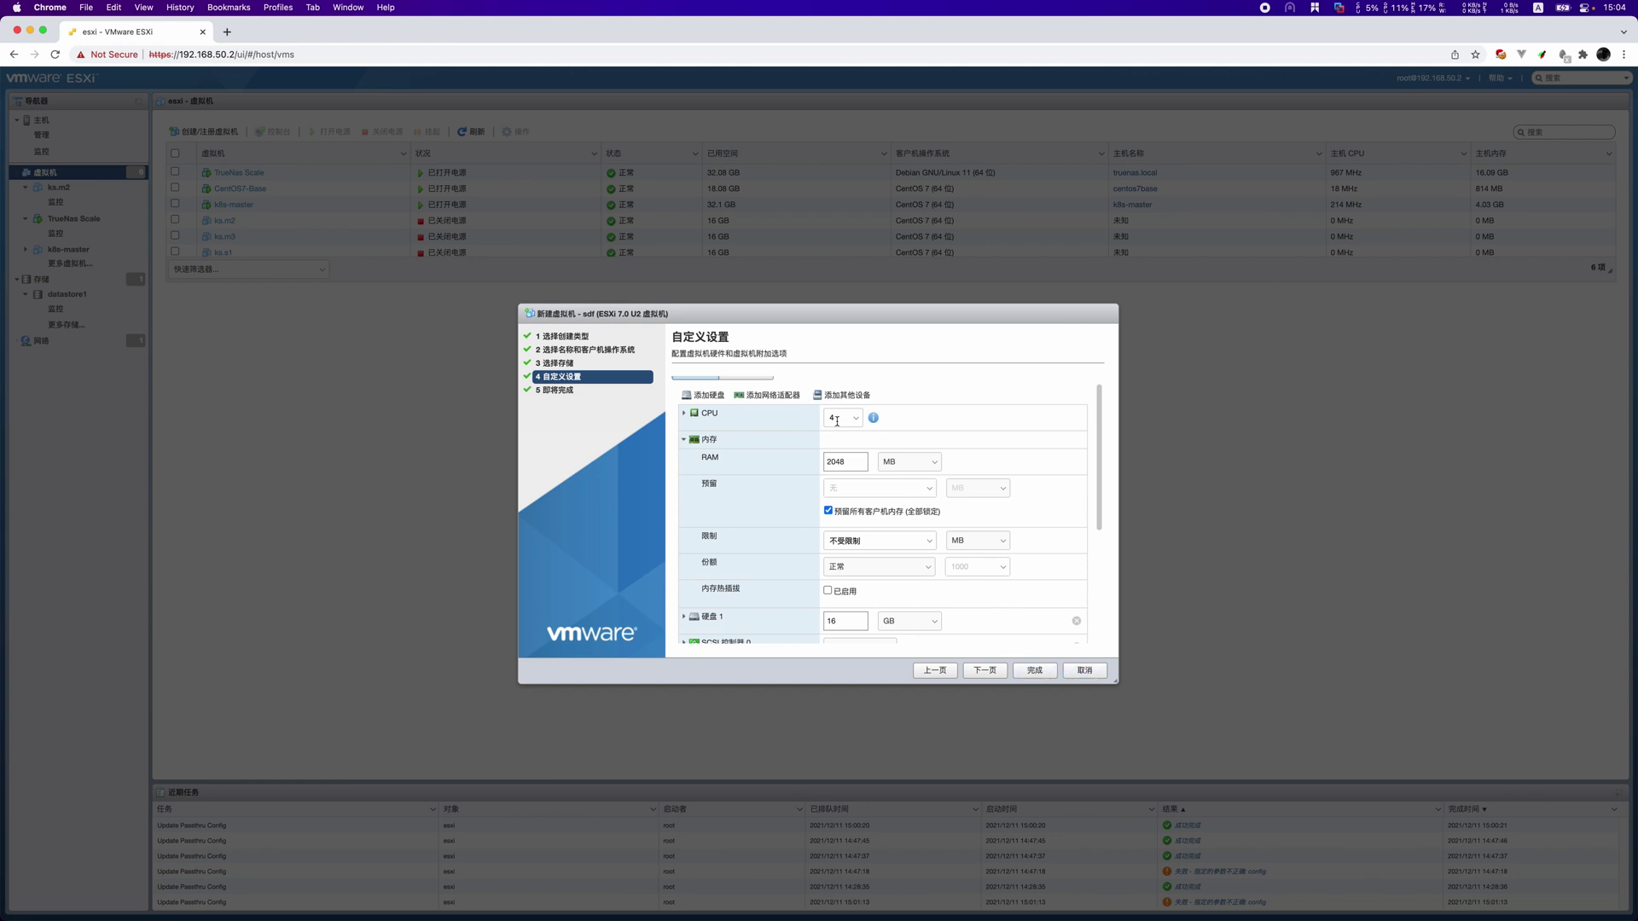
pyautogui.click(1085, 670)
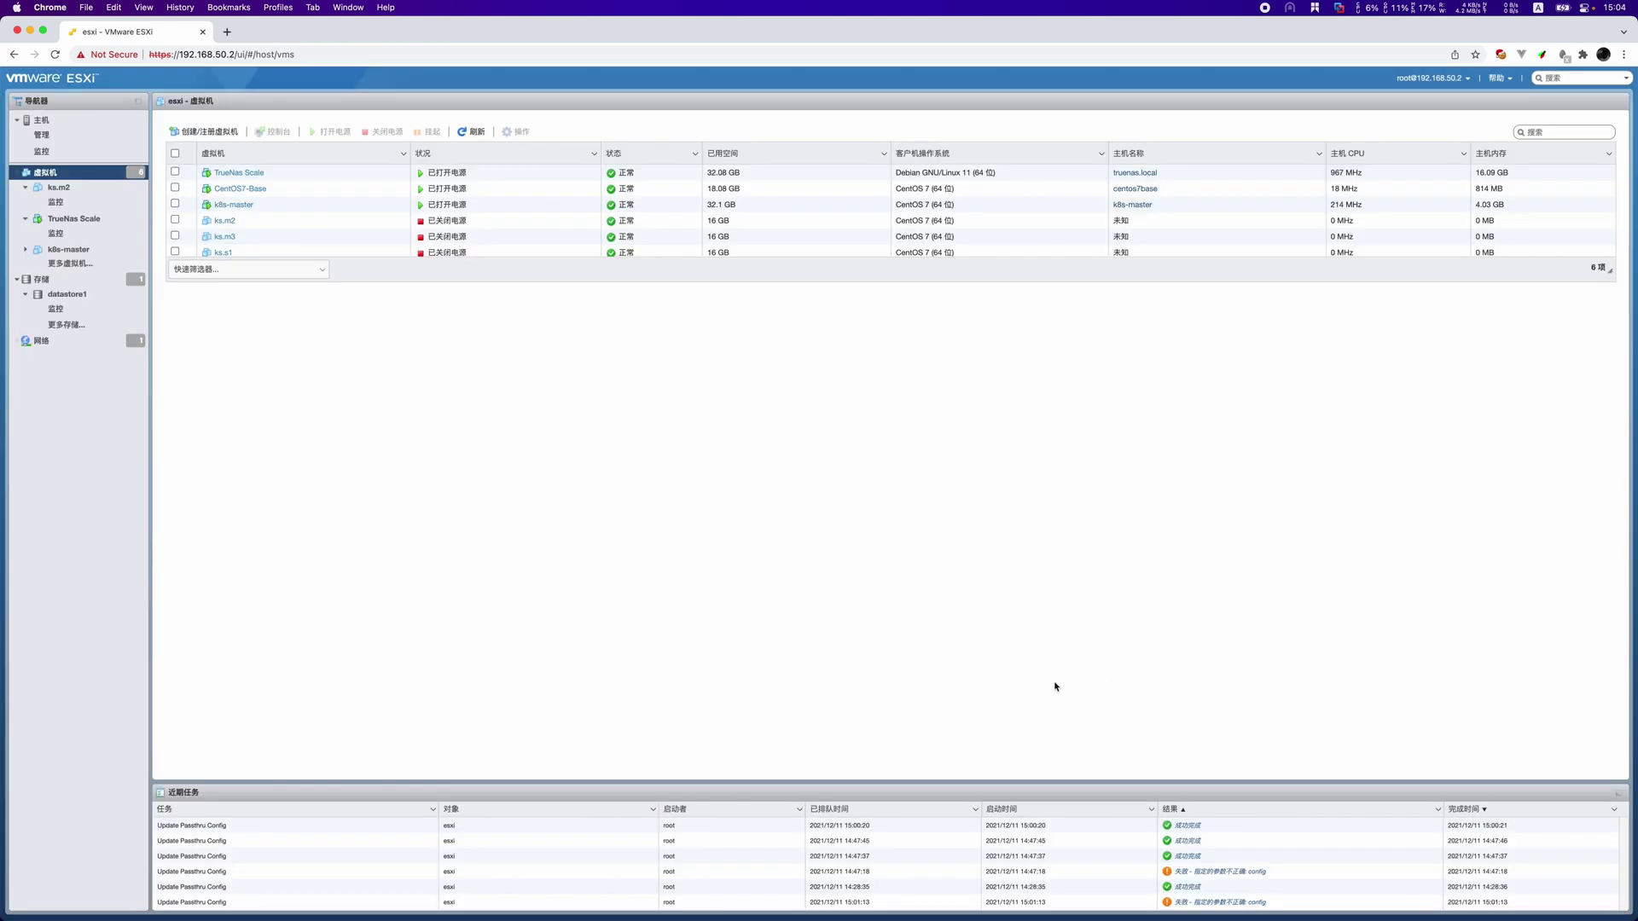
# Step: Examine the passthrough PCI devices and memory reservation in the TrueNas Scale virtual machine's settings, and close them without saving
pyautogui.click(73, 218)
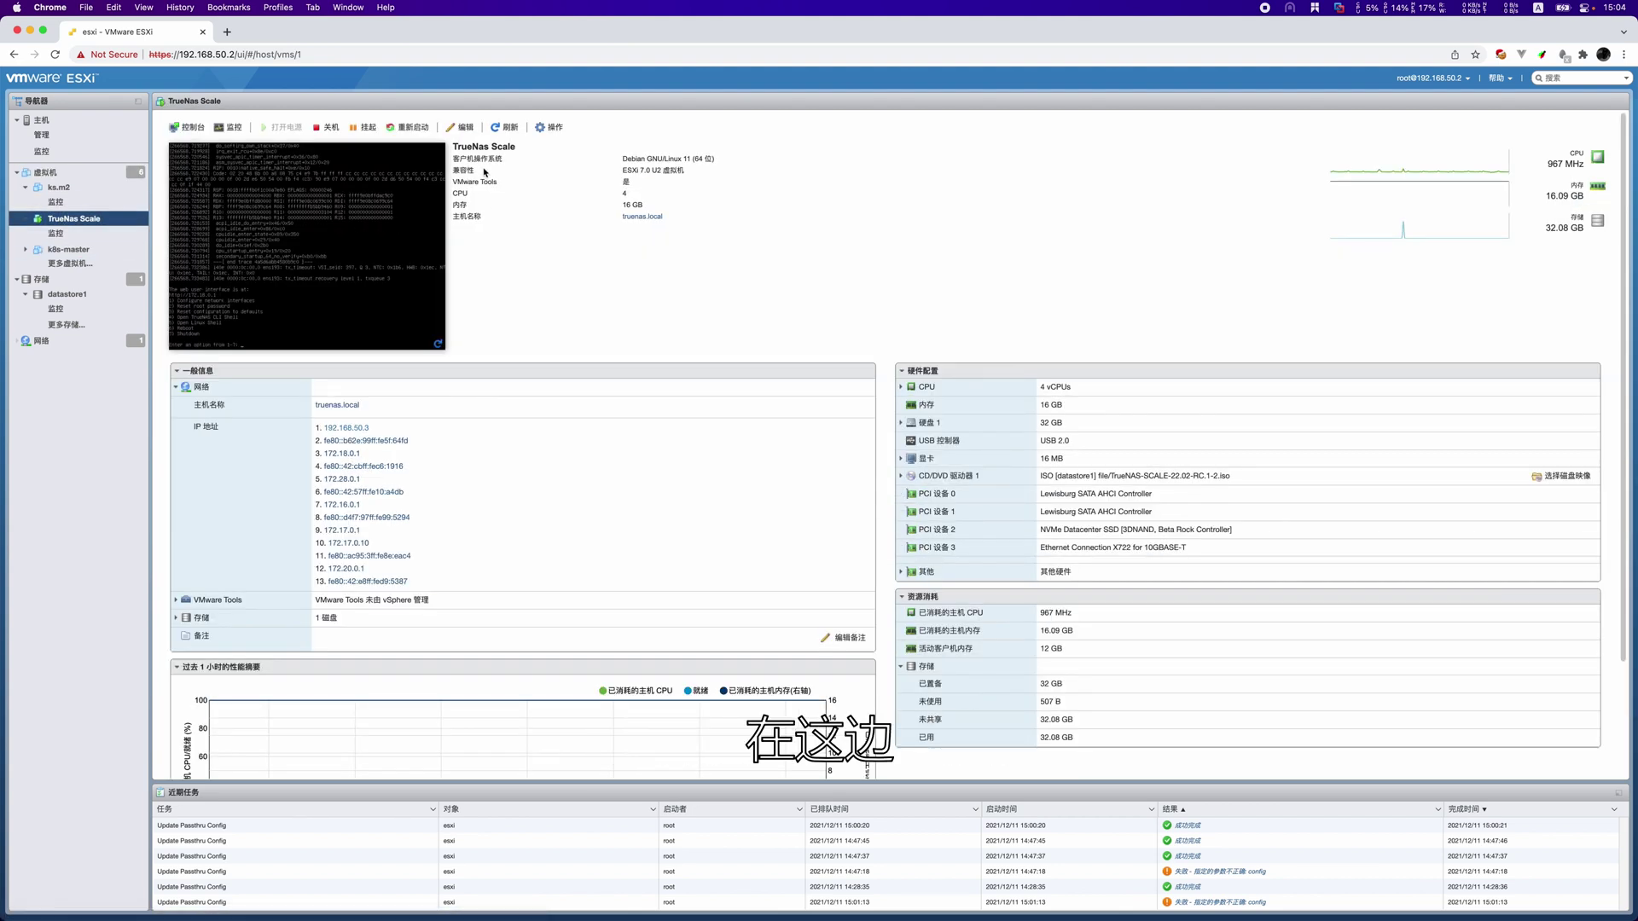
pyautogui.click(461, 127)
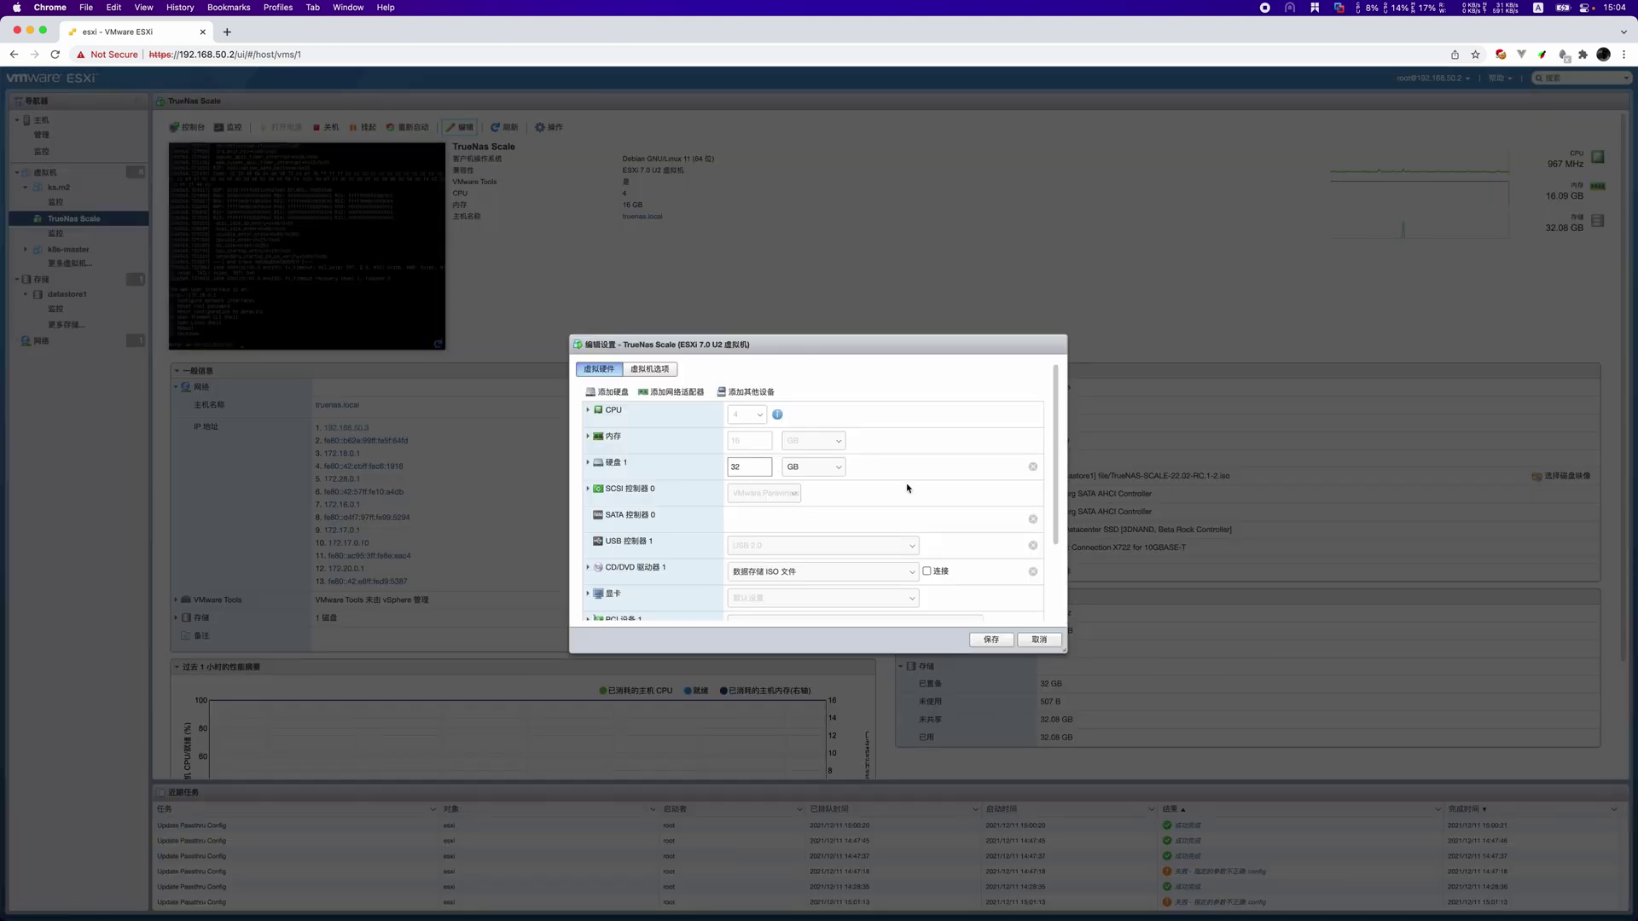
pyautogui.scroll(-3, 1057, 520)
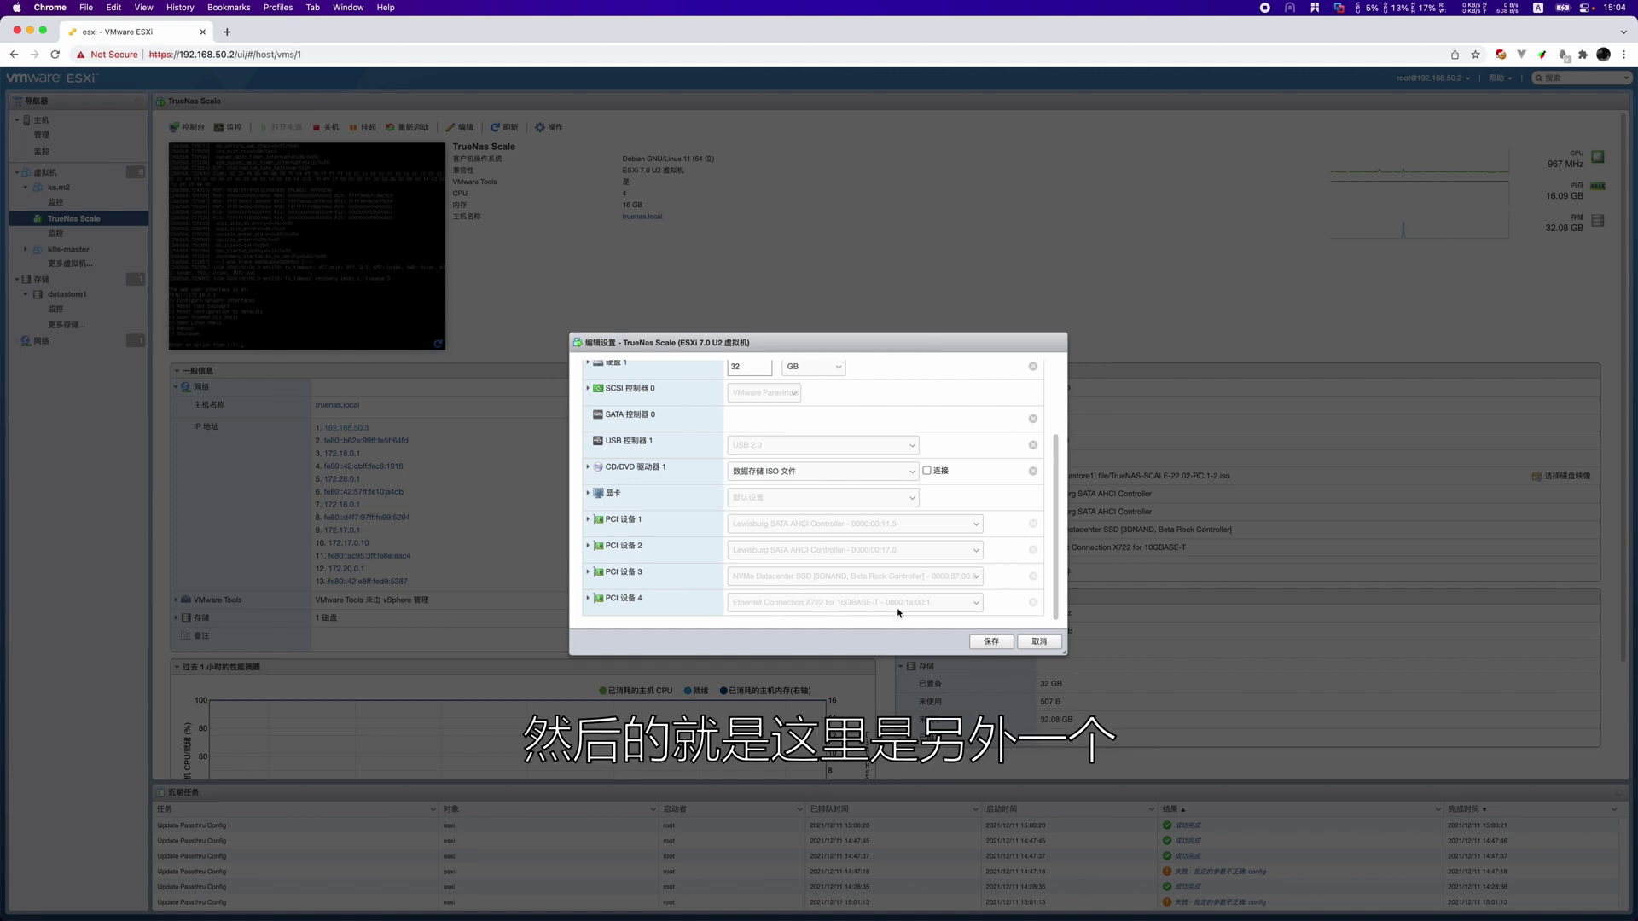
pyautogui.scroll(3, 898, 612)
pyautogui.scroll(-3, 898, 612)
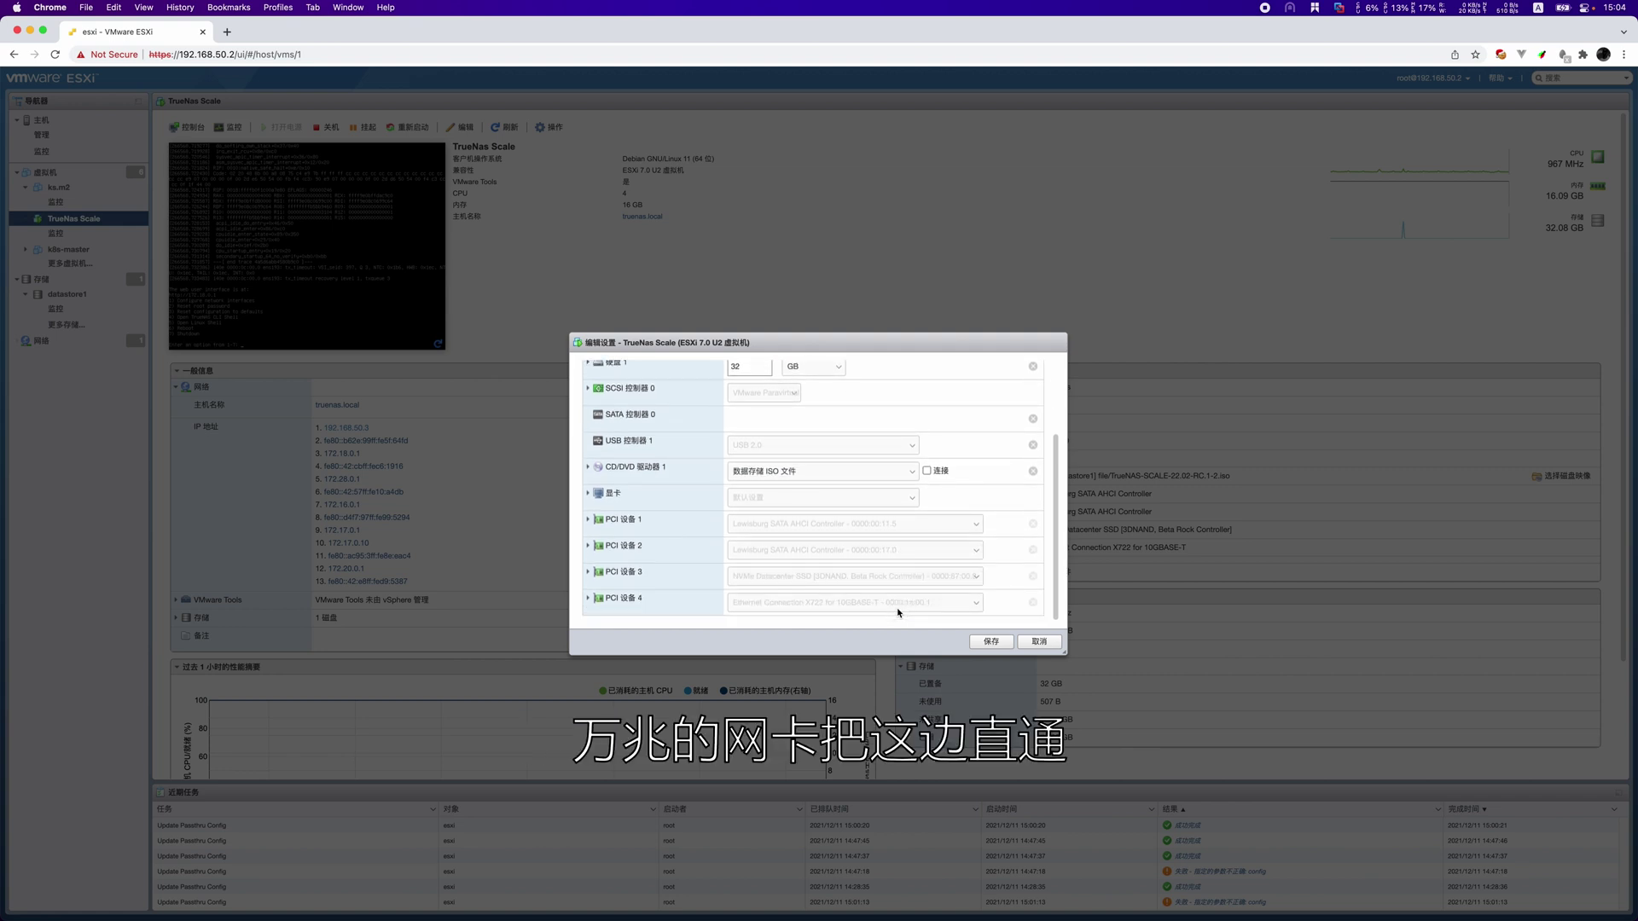
pyautogui.scroll(3, 897, 613)
pyautogui.scroll(-2, 898, 613)
pyautogui.scroll(2, 898, 613)
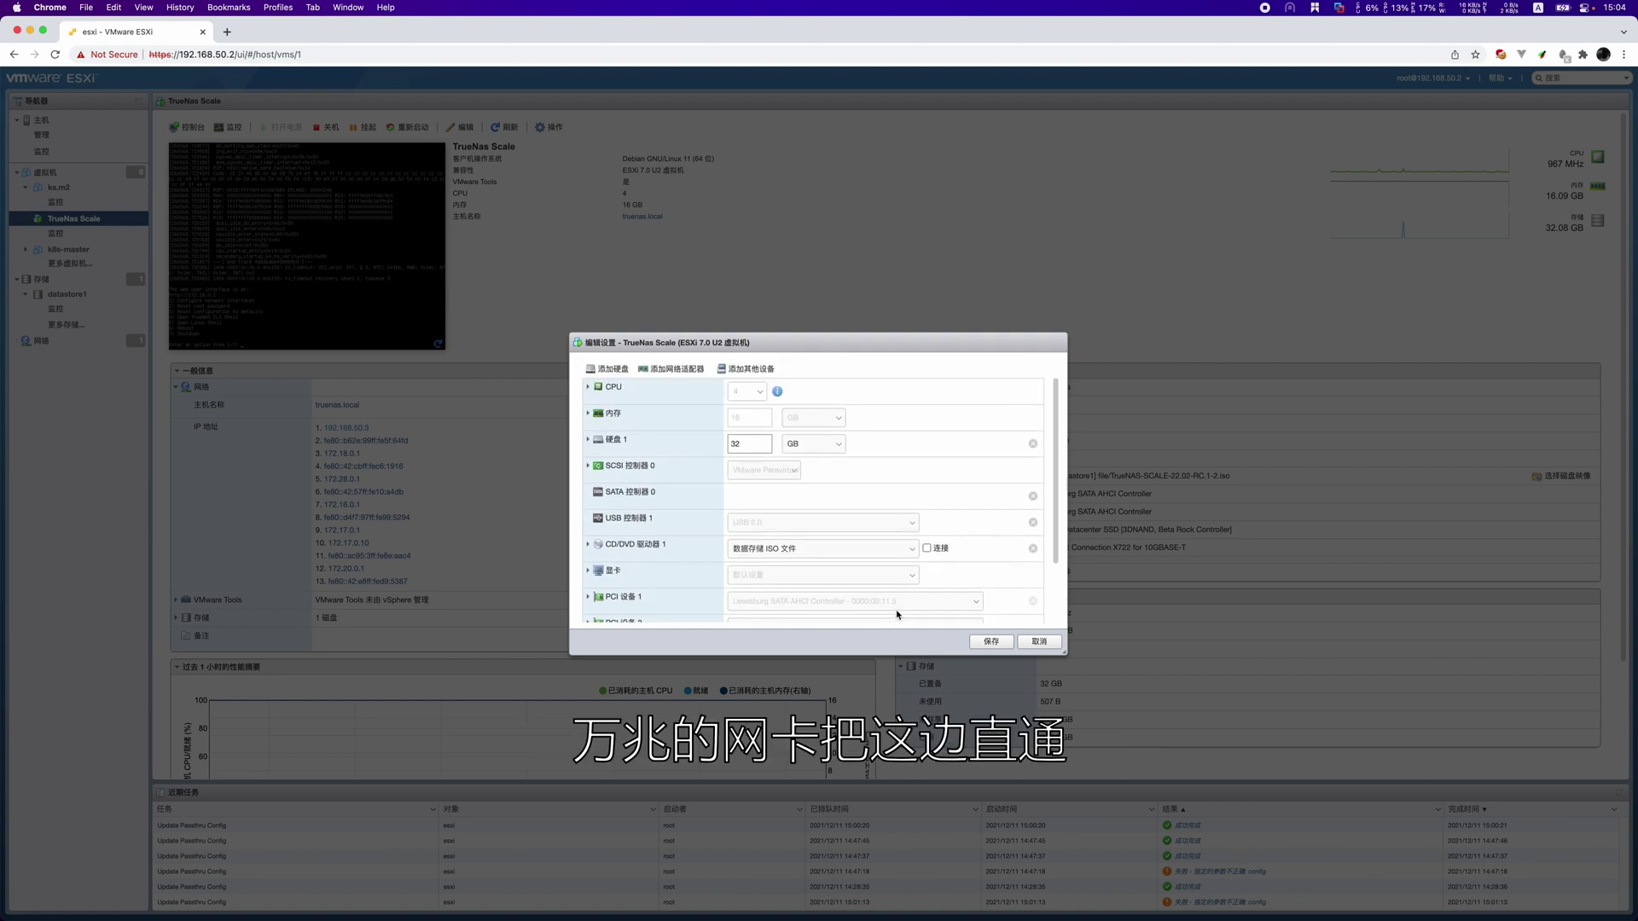
pyautogui.click(588, 413)
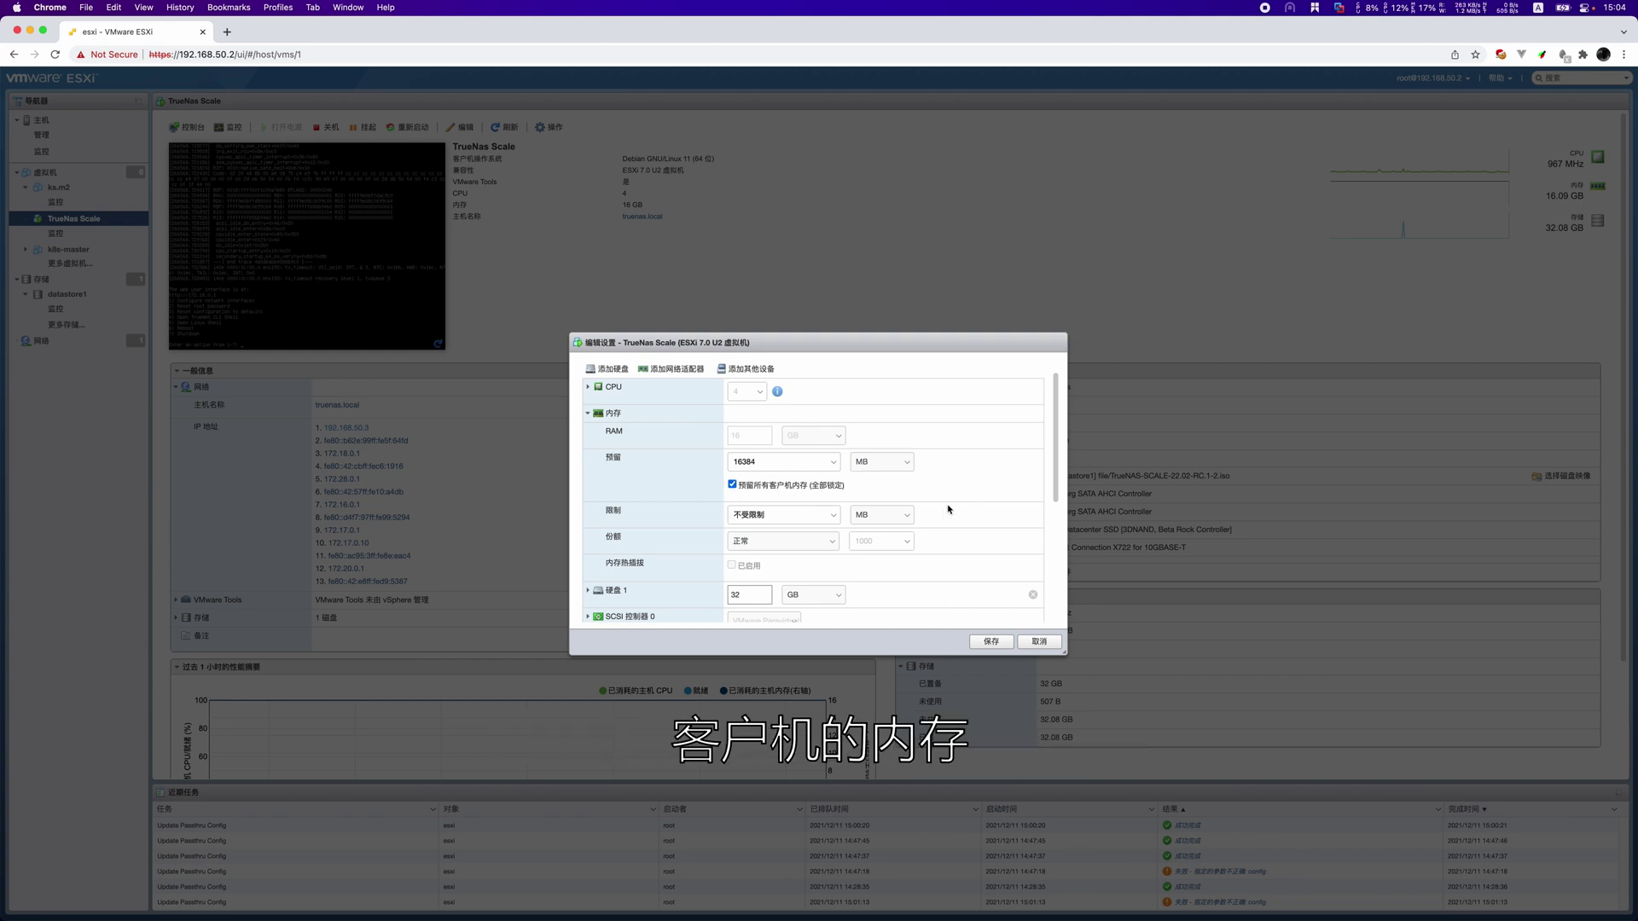
pyautogui.click(1039, 641)
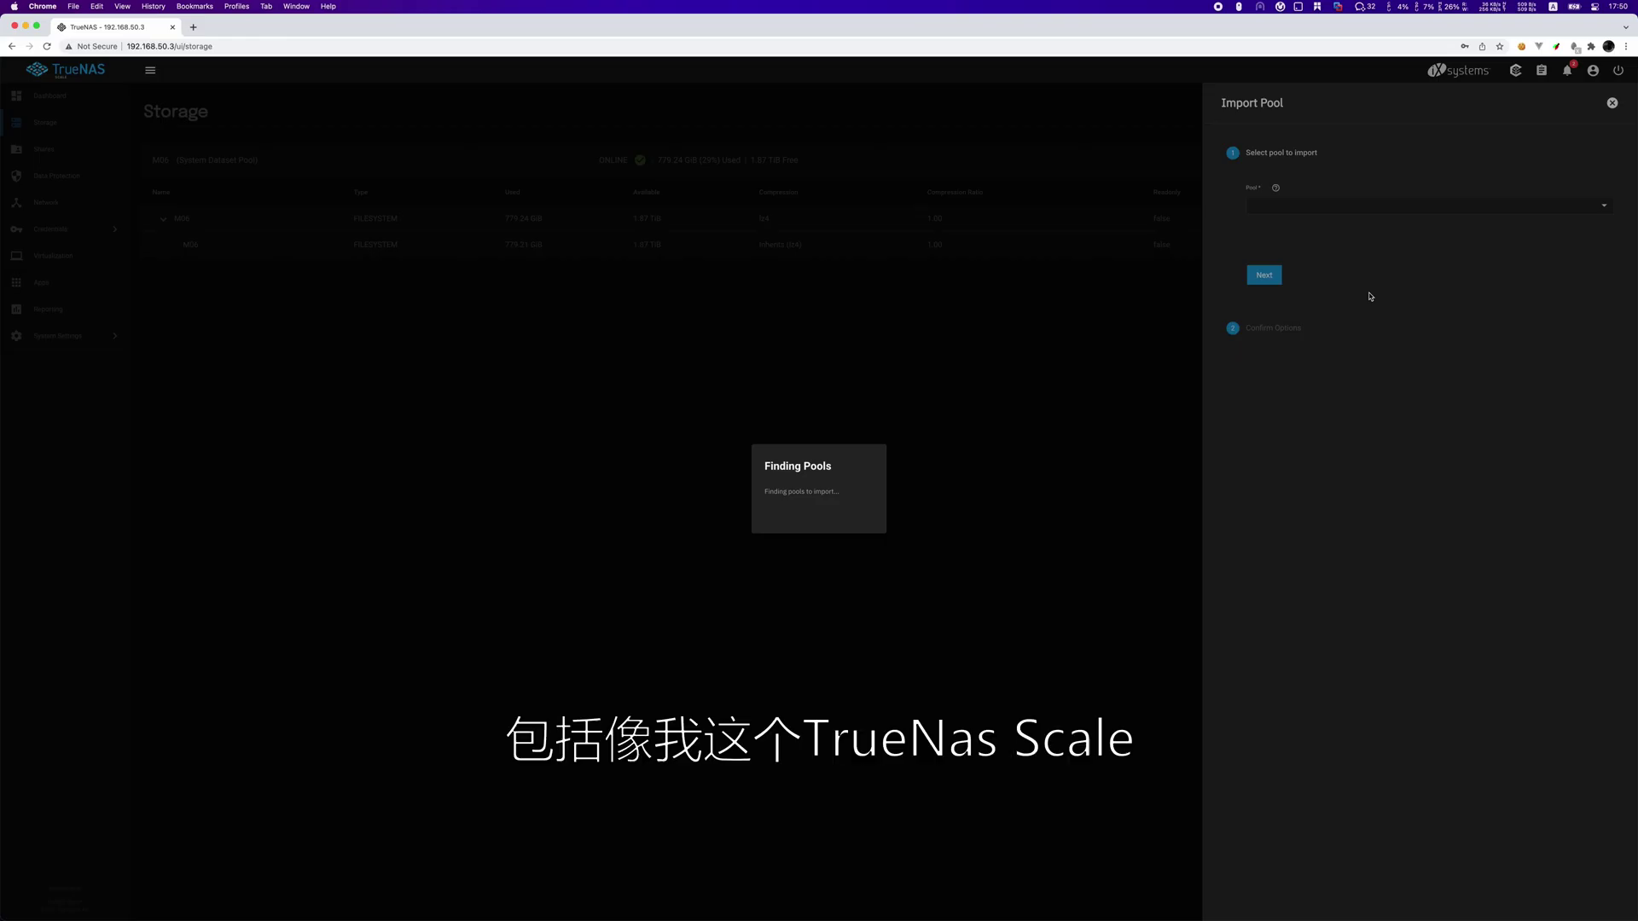
# Step: In the TrueNAS web interface, select the existing storage pool PT and import it
pyautogui.click(1368, 210)
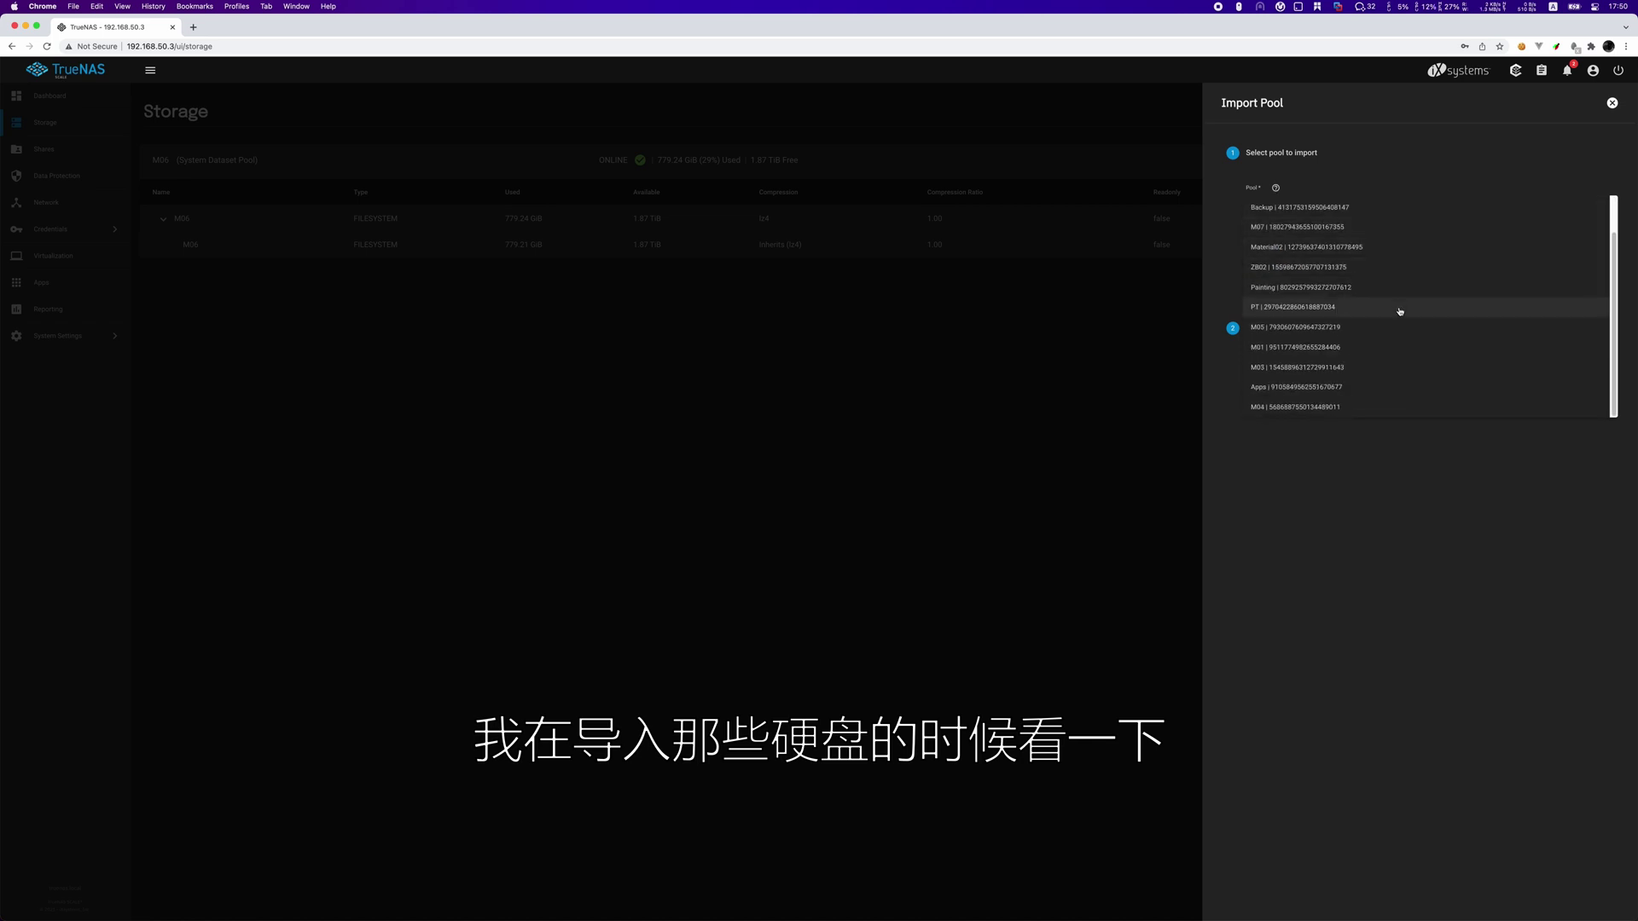
pyautogui.click(1397, 314)
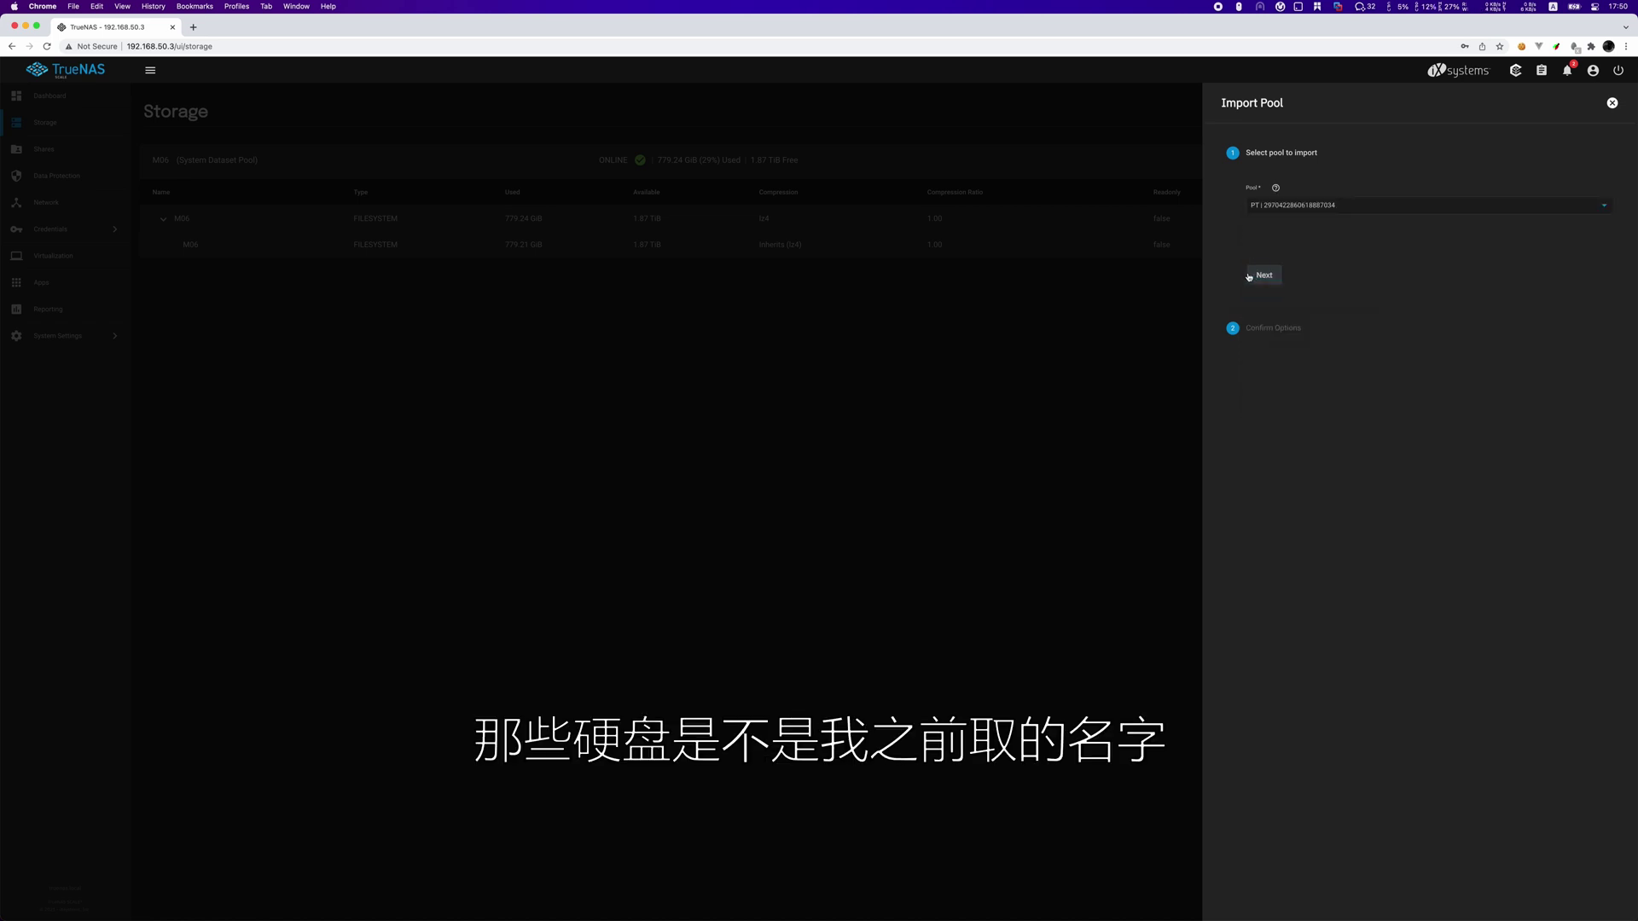
pyautogui.click(1261, 275)
pyautogui.click(1305, 279)
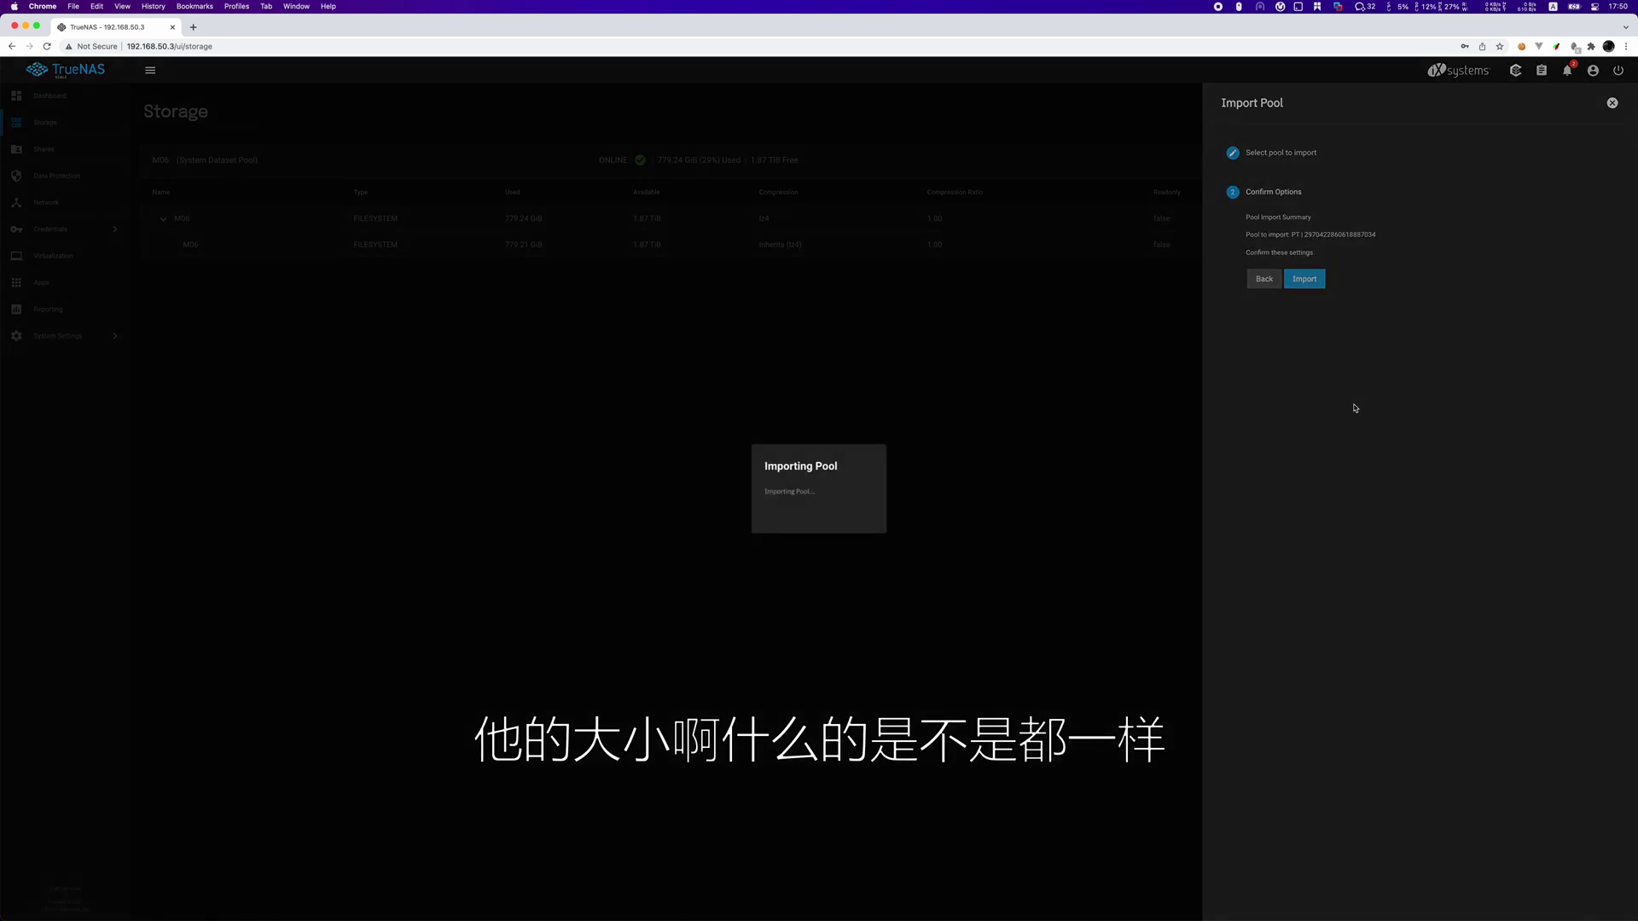